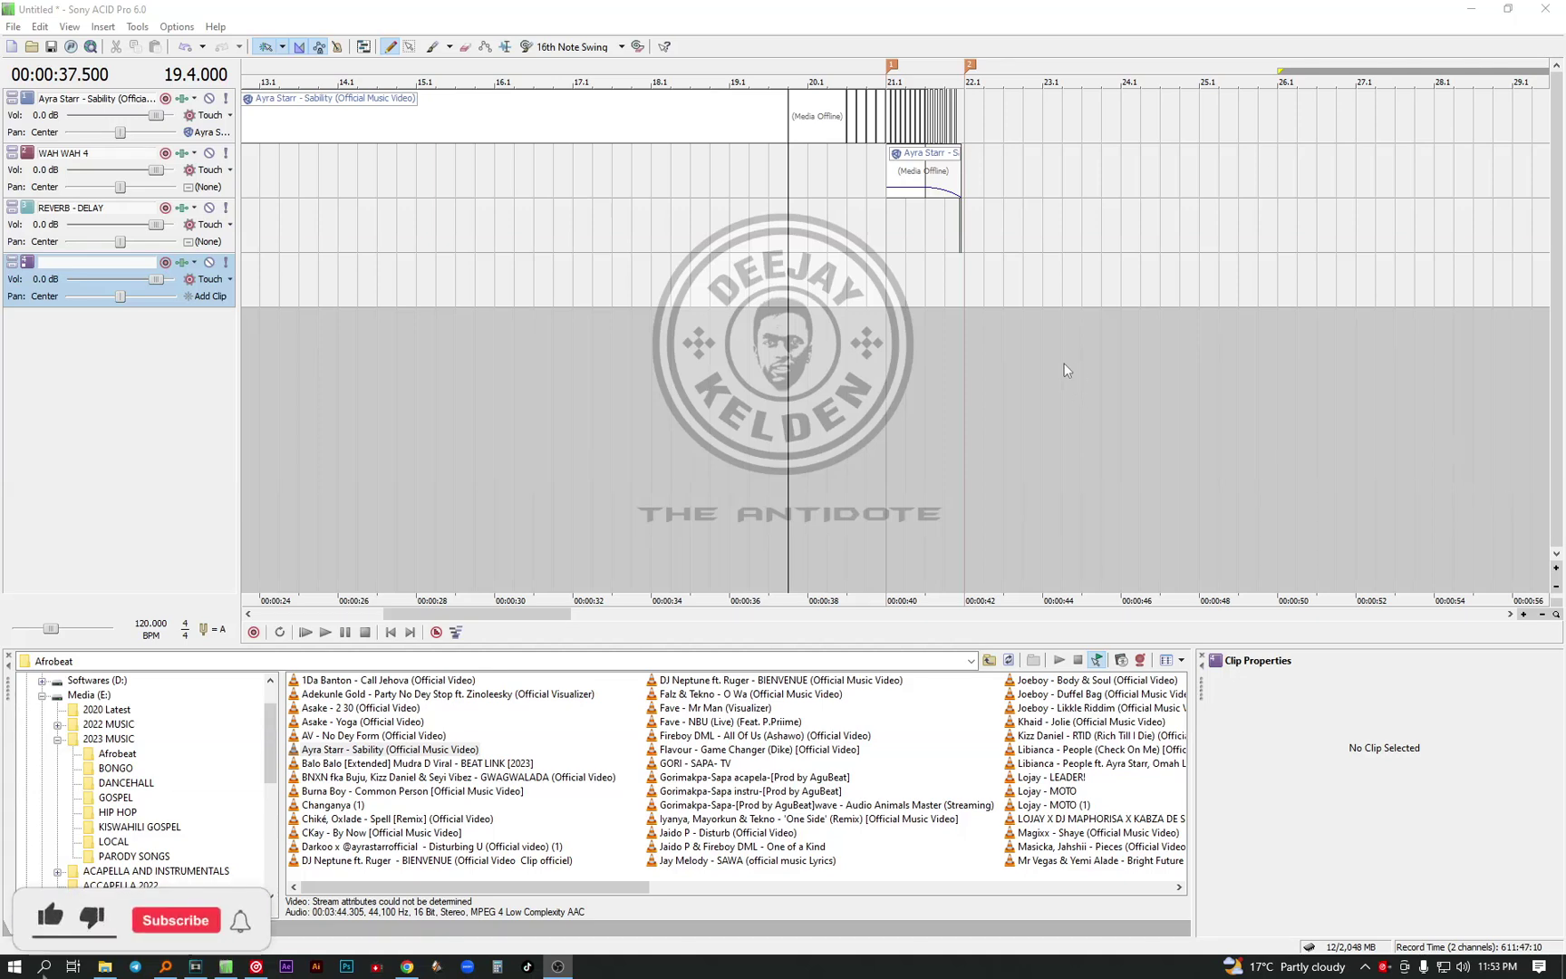
Play the backspin section from bar 20.1 at 38 seconds and stop
left_click(885, 424)
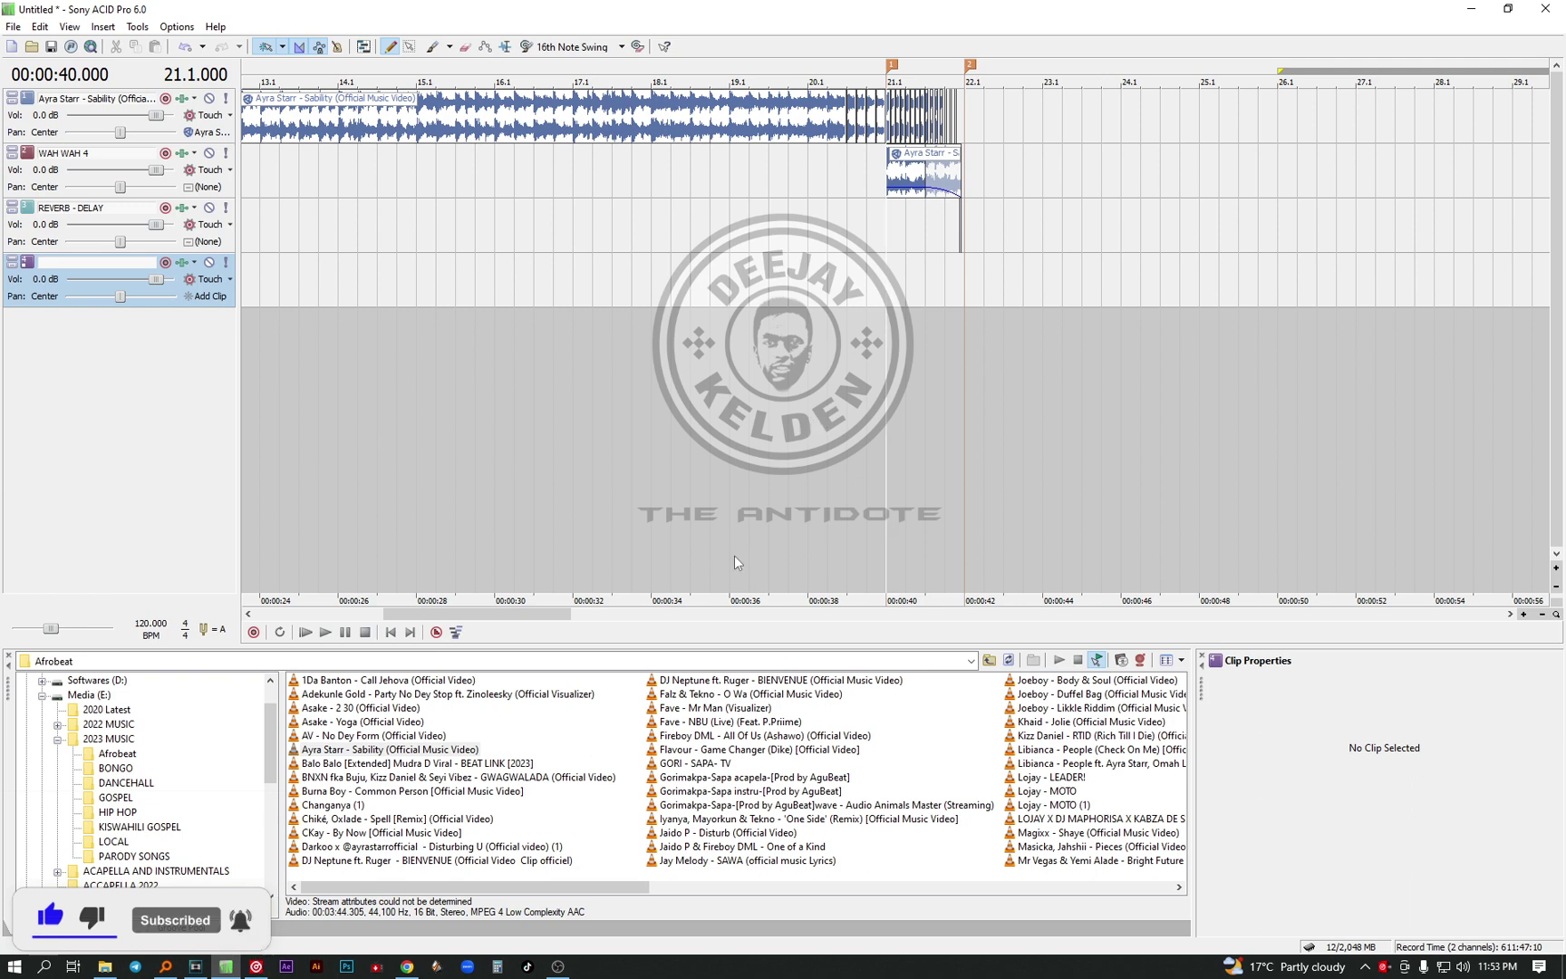
left_click(667, 543)
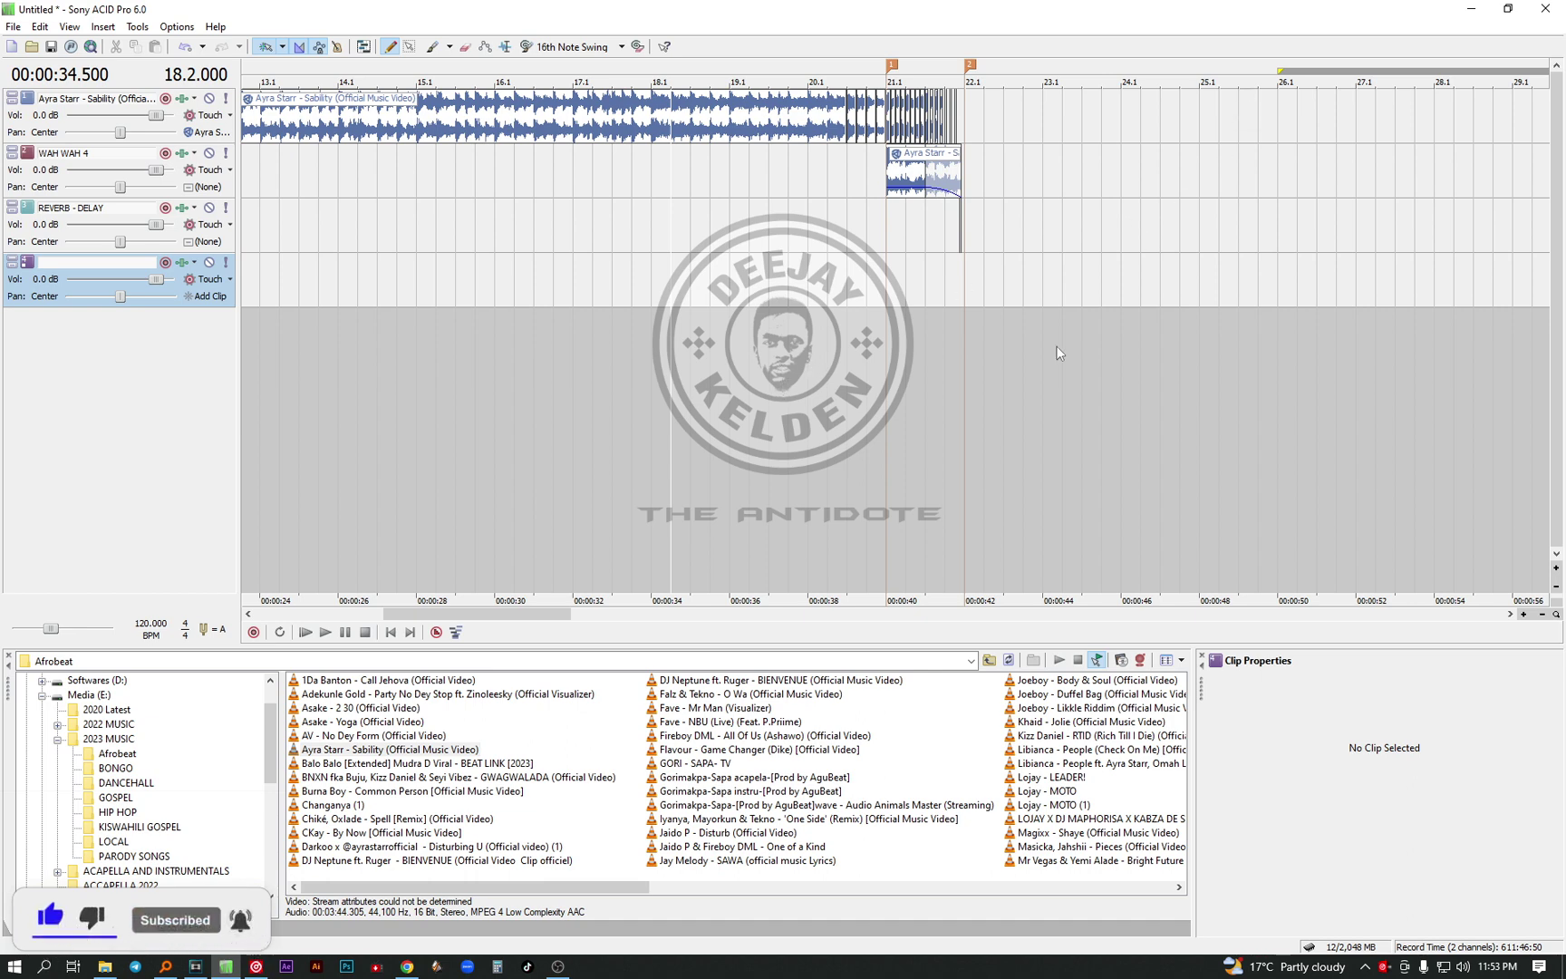
left_click(825, 482)
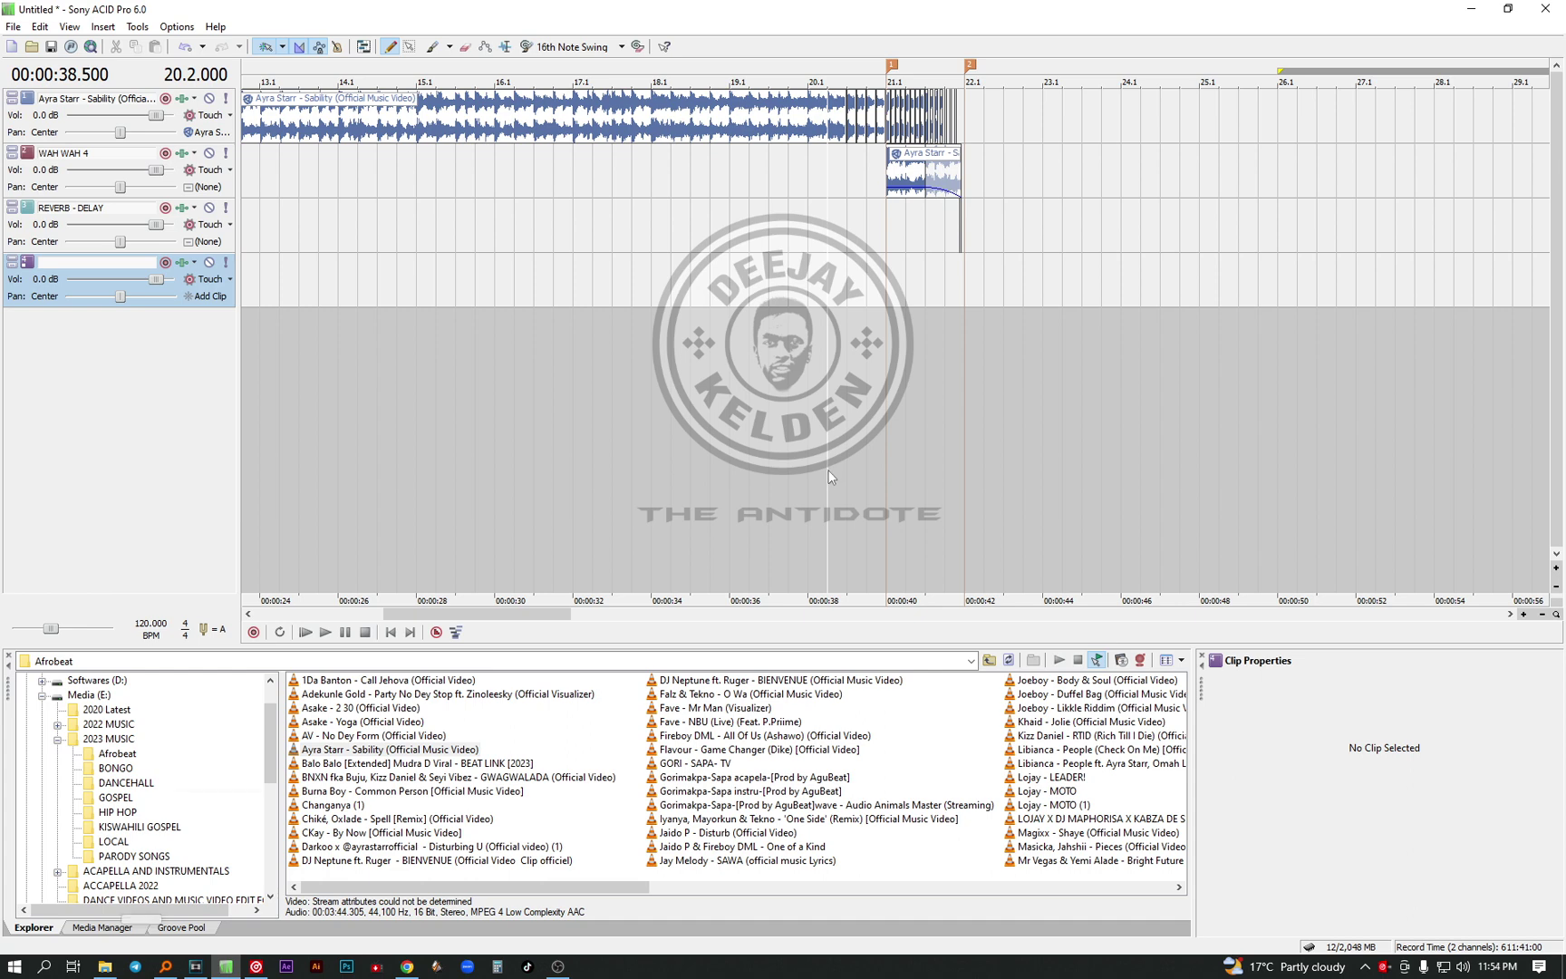
left_click(812, 448)
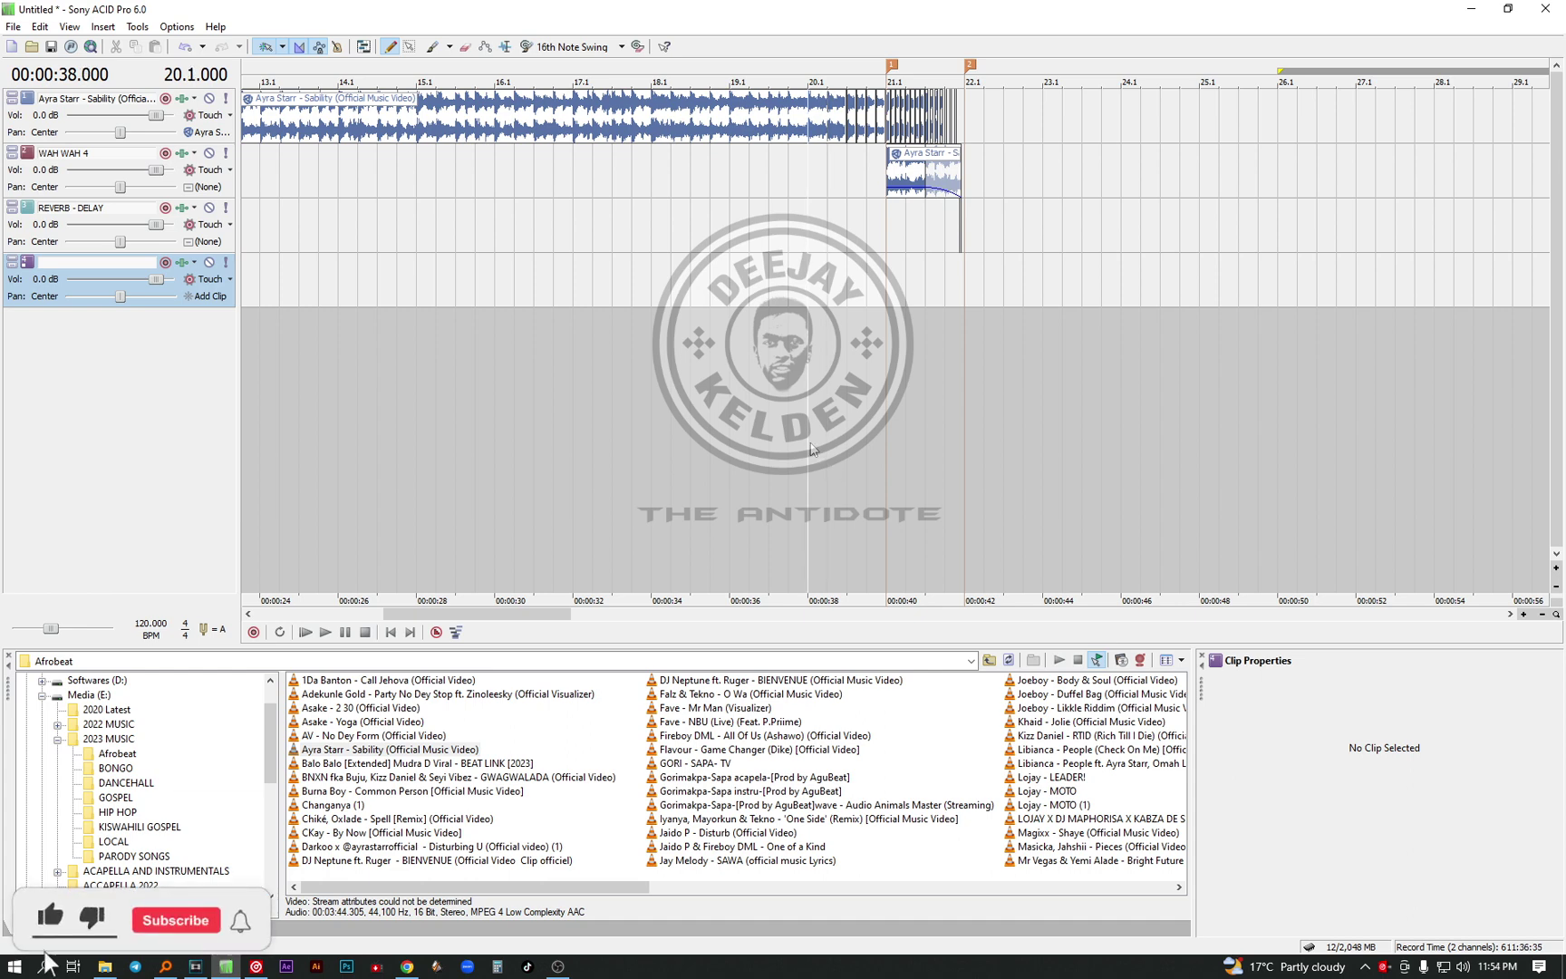
key("space")
scroll(820, 444, "up", 3)
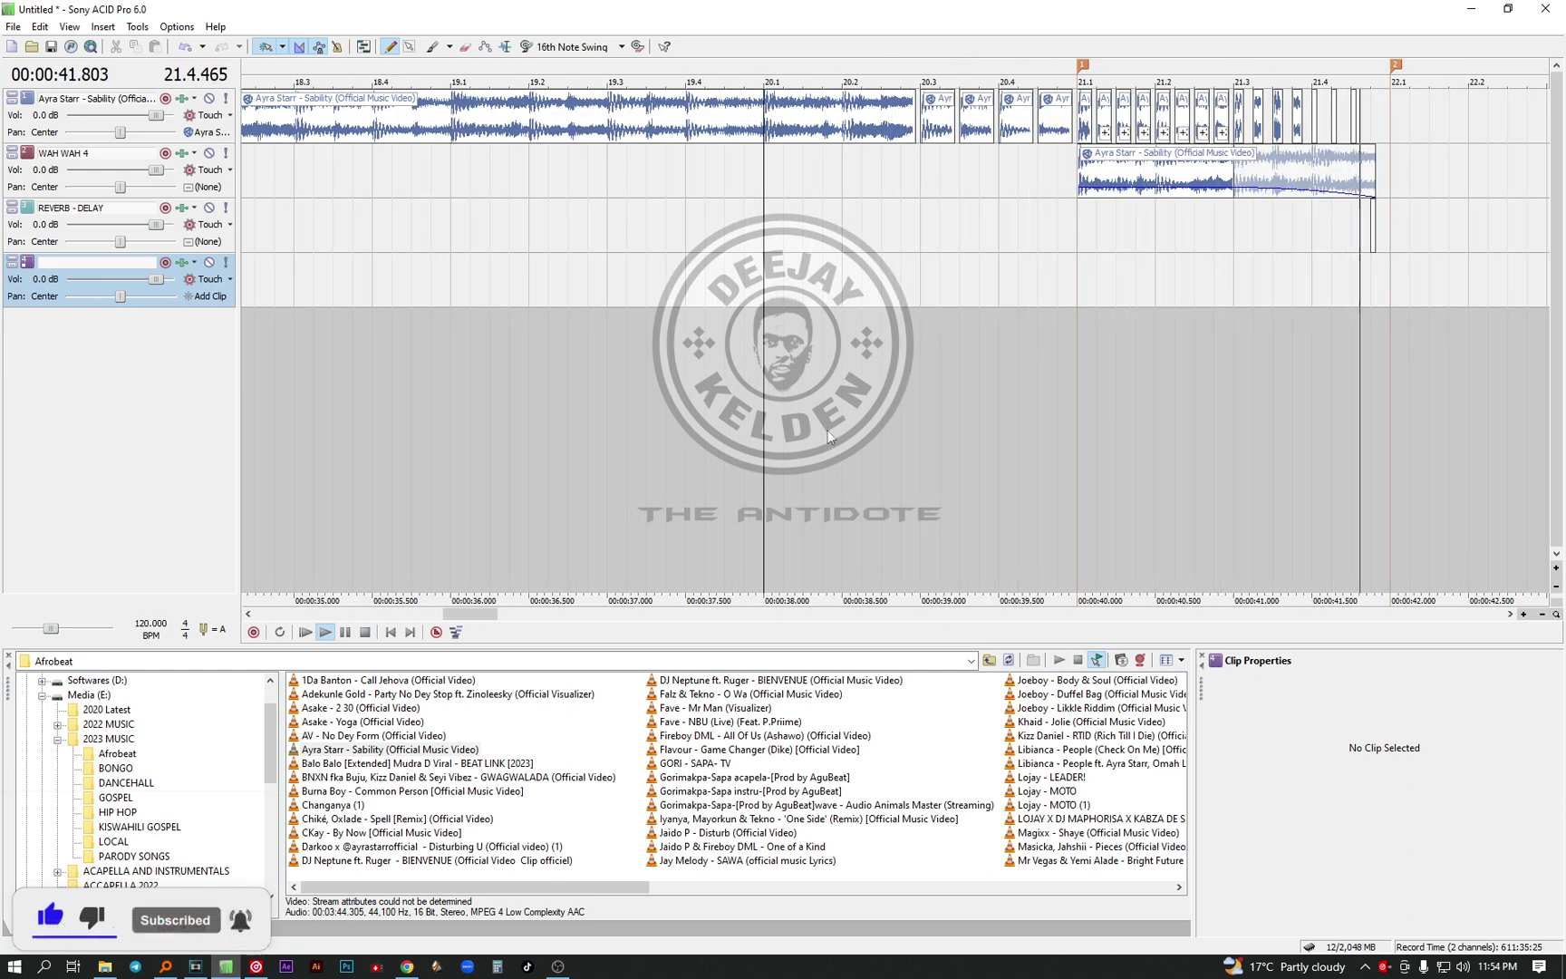
key("space")
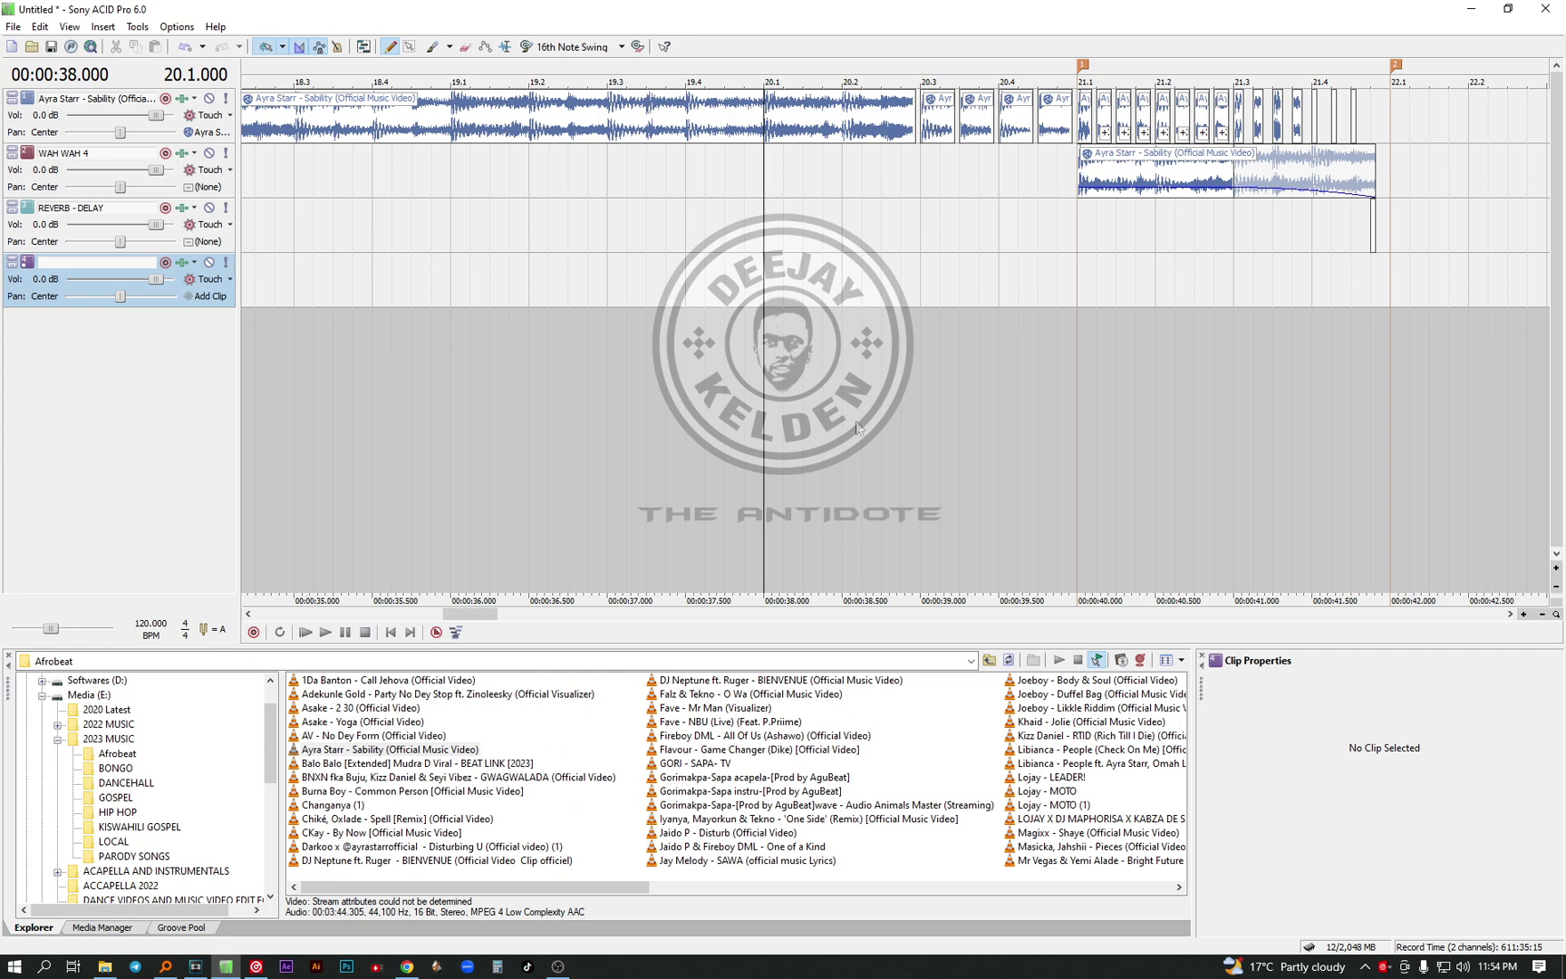
scroll(857, 427, "down", 6)
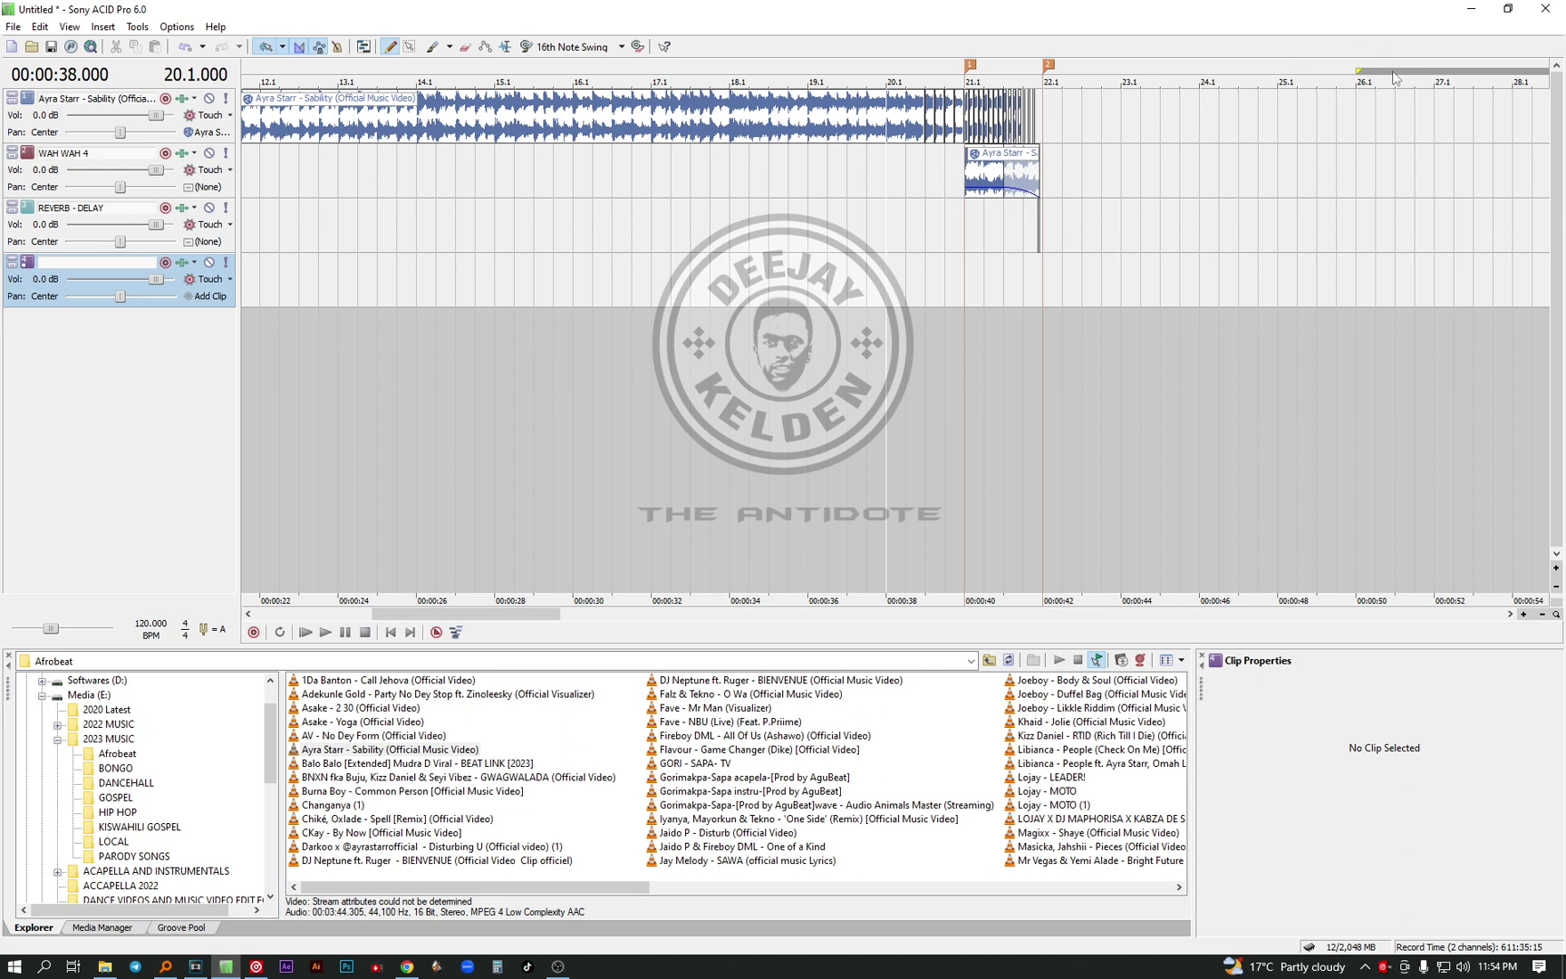
Drag the loop region so it runs from bar 20.1 to bar 22.1
left_click_drag(1395, 78, 940, 100)
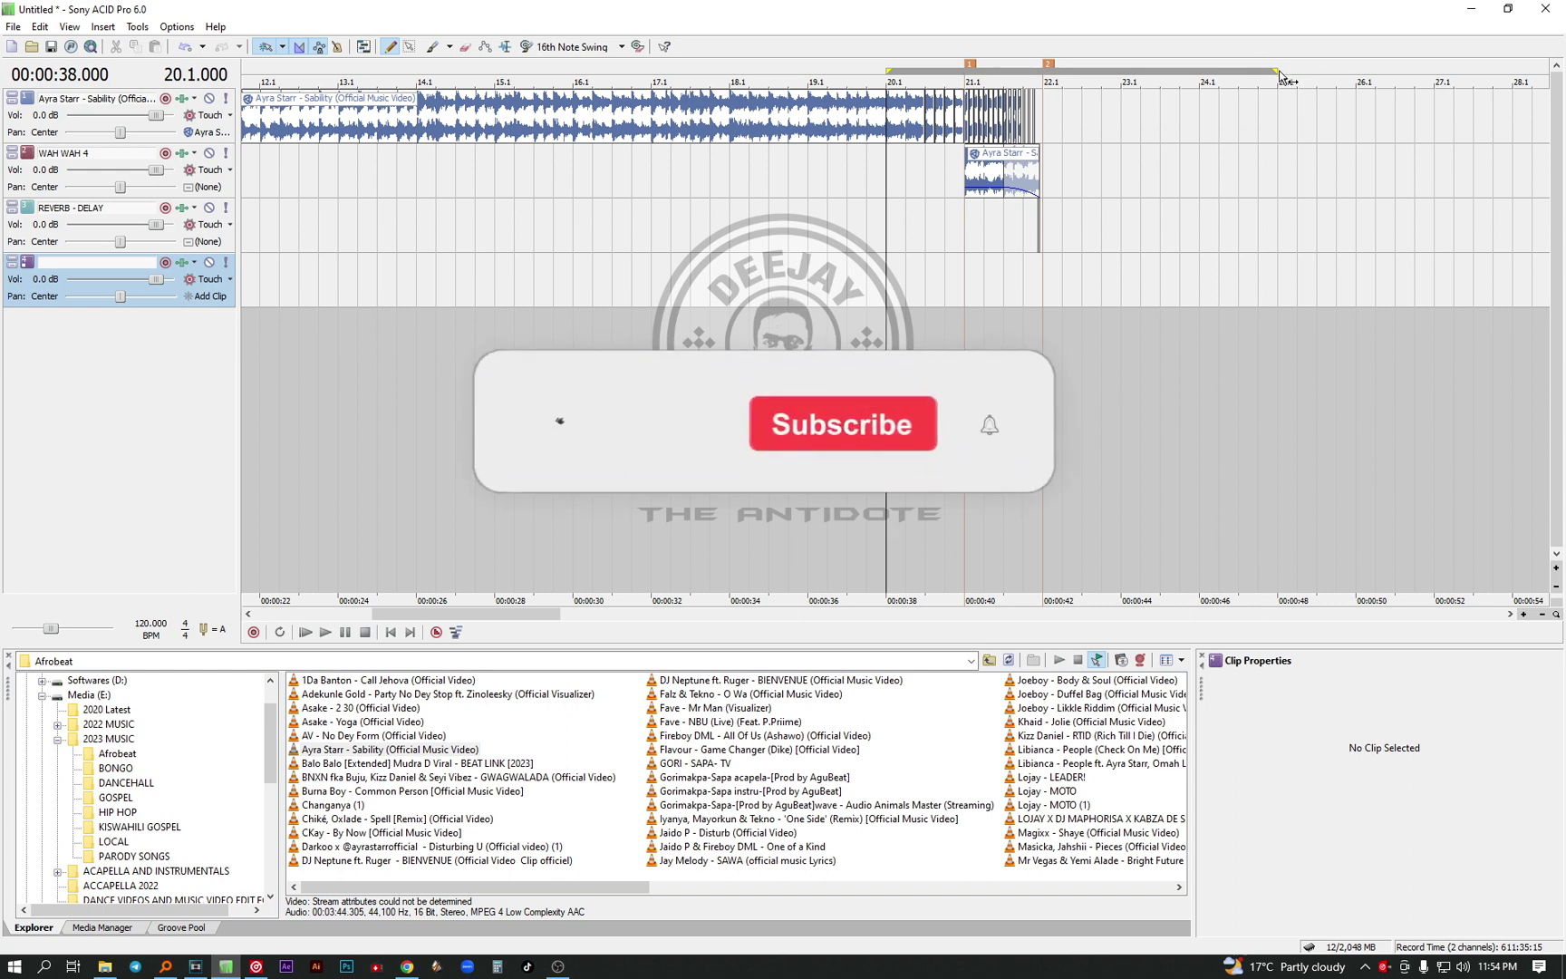
left_click_drag(1280, 80, 1044, 101)
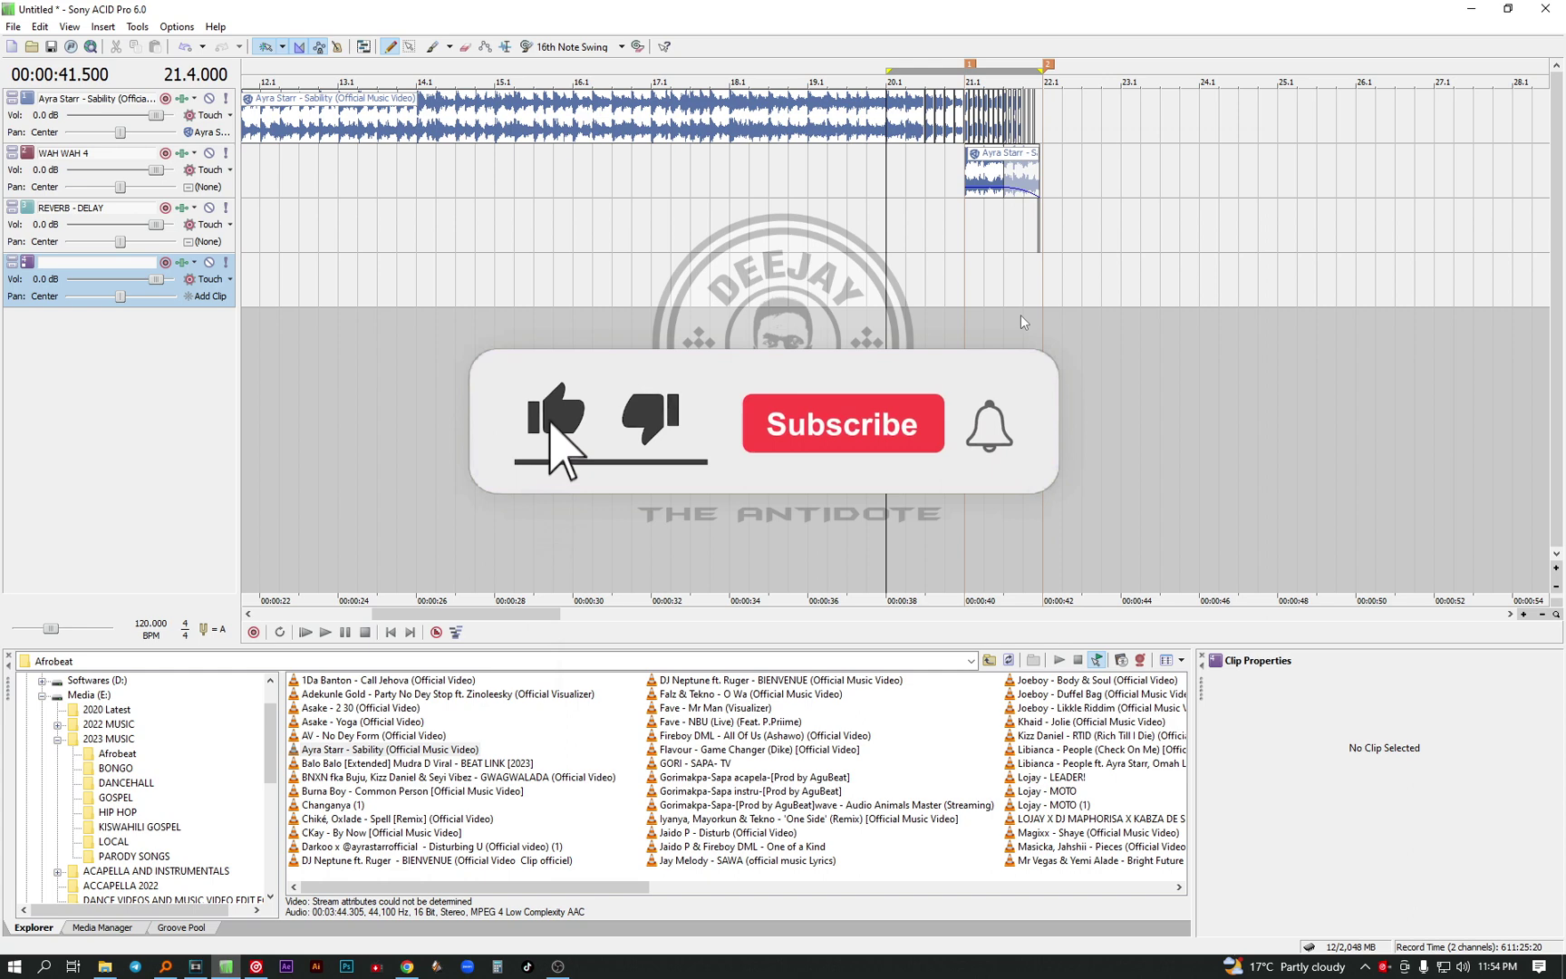
scroll(1021, 316, "up", 4)
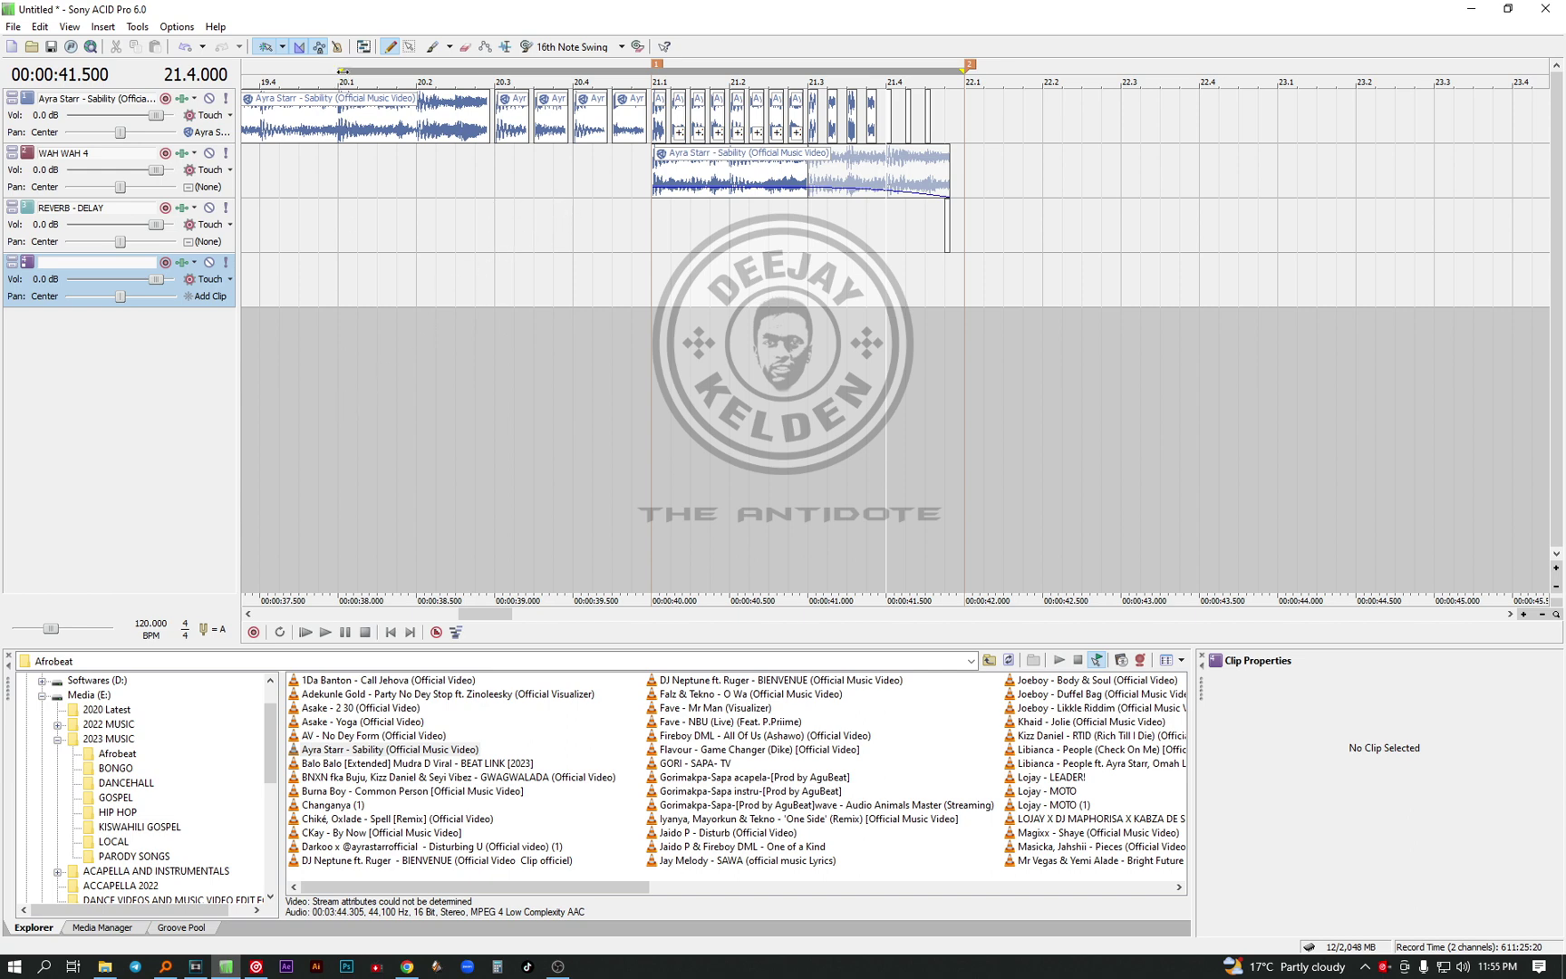
Enable Loop Playback on the loop bar and play the loop from 36 seconds
right_click(539, 67)
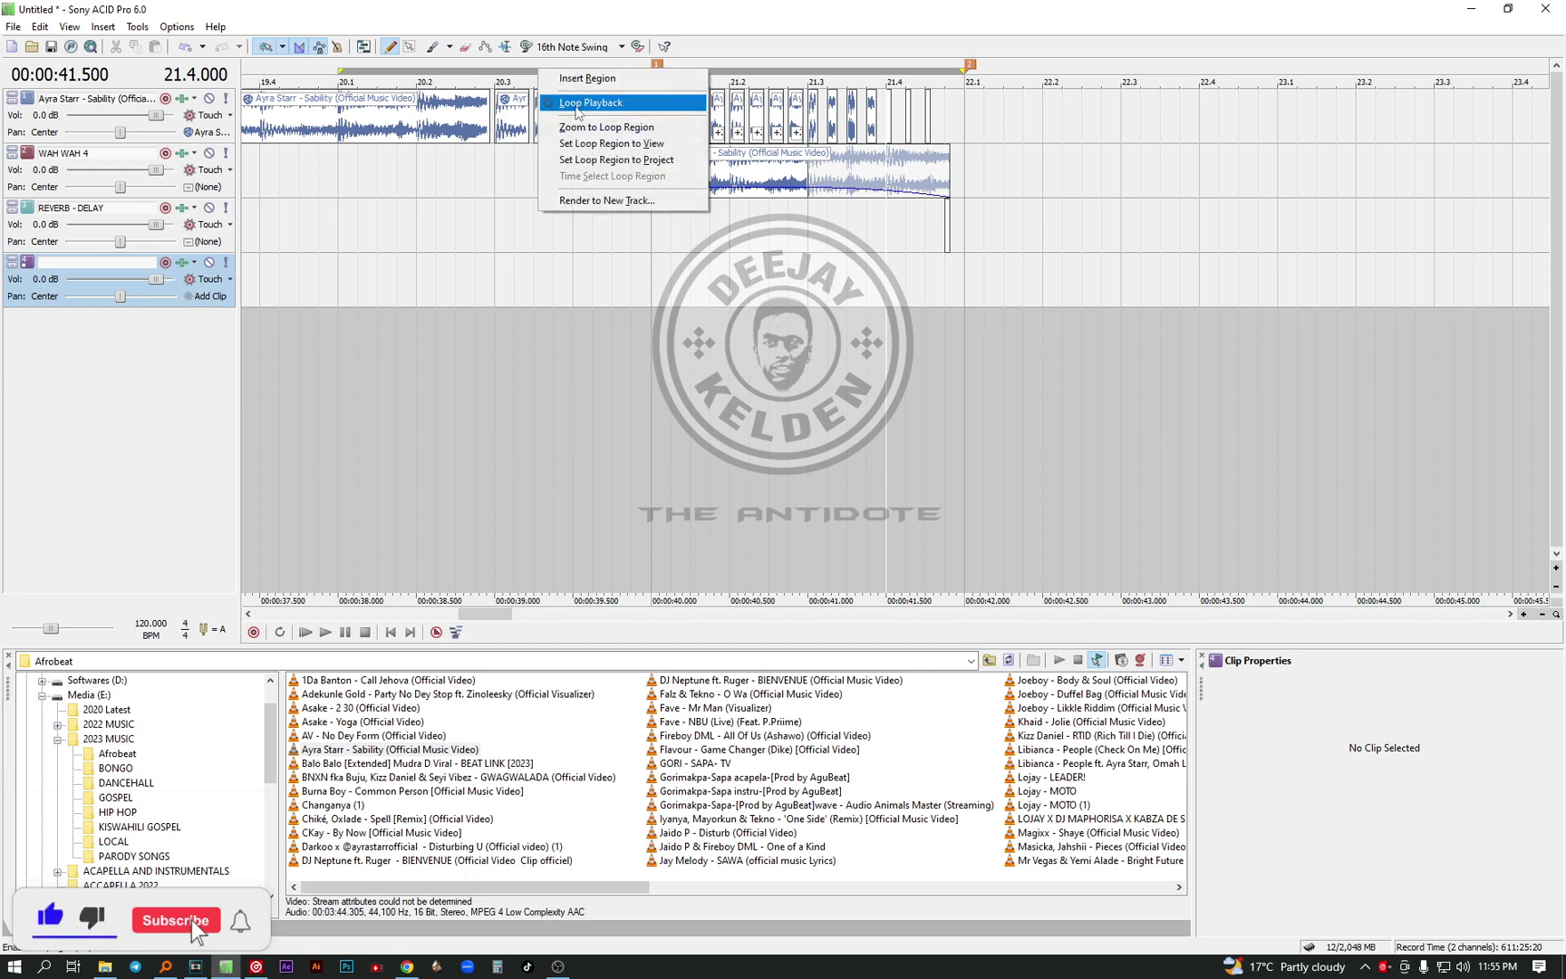
left_click(577, 104)
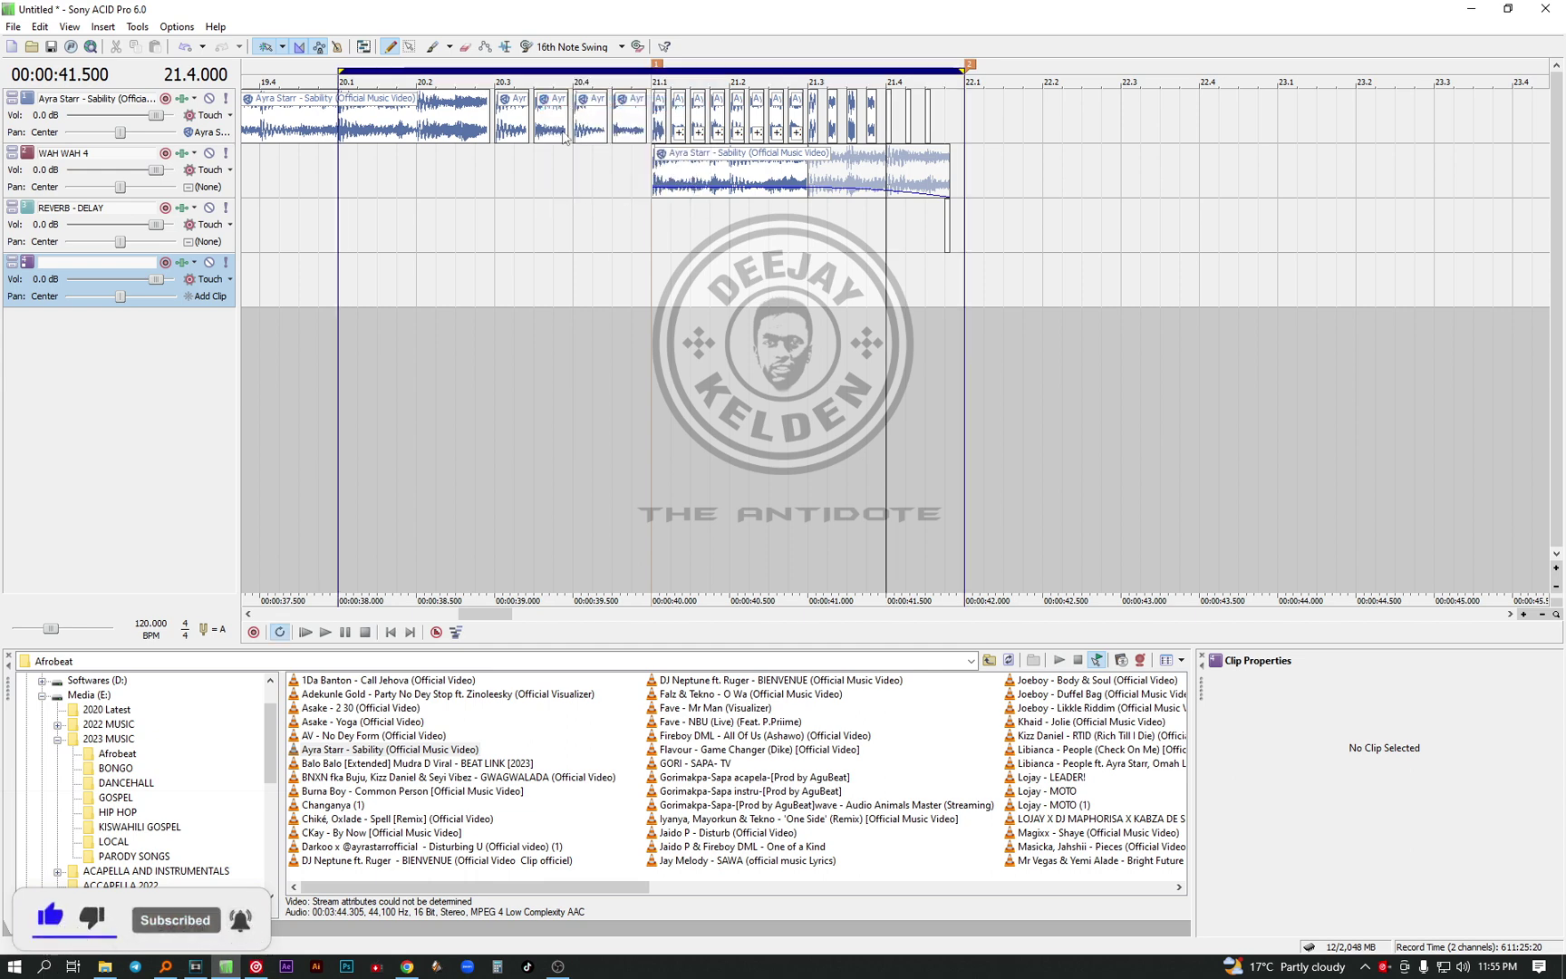
left_click(356, 254)
scroll(577, 200, "up", 1)
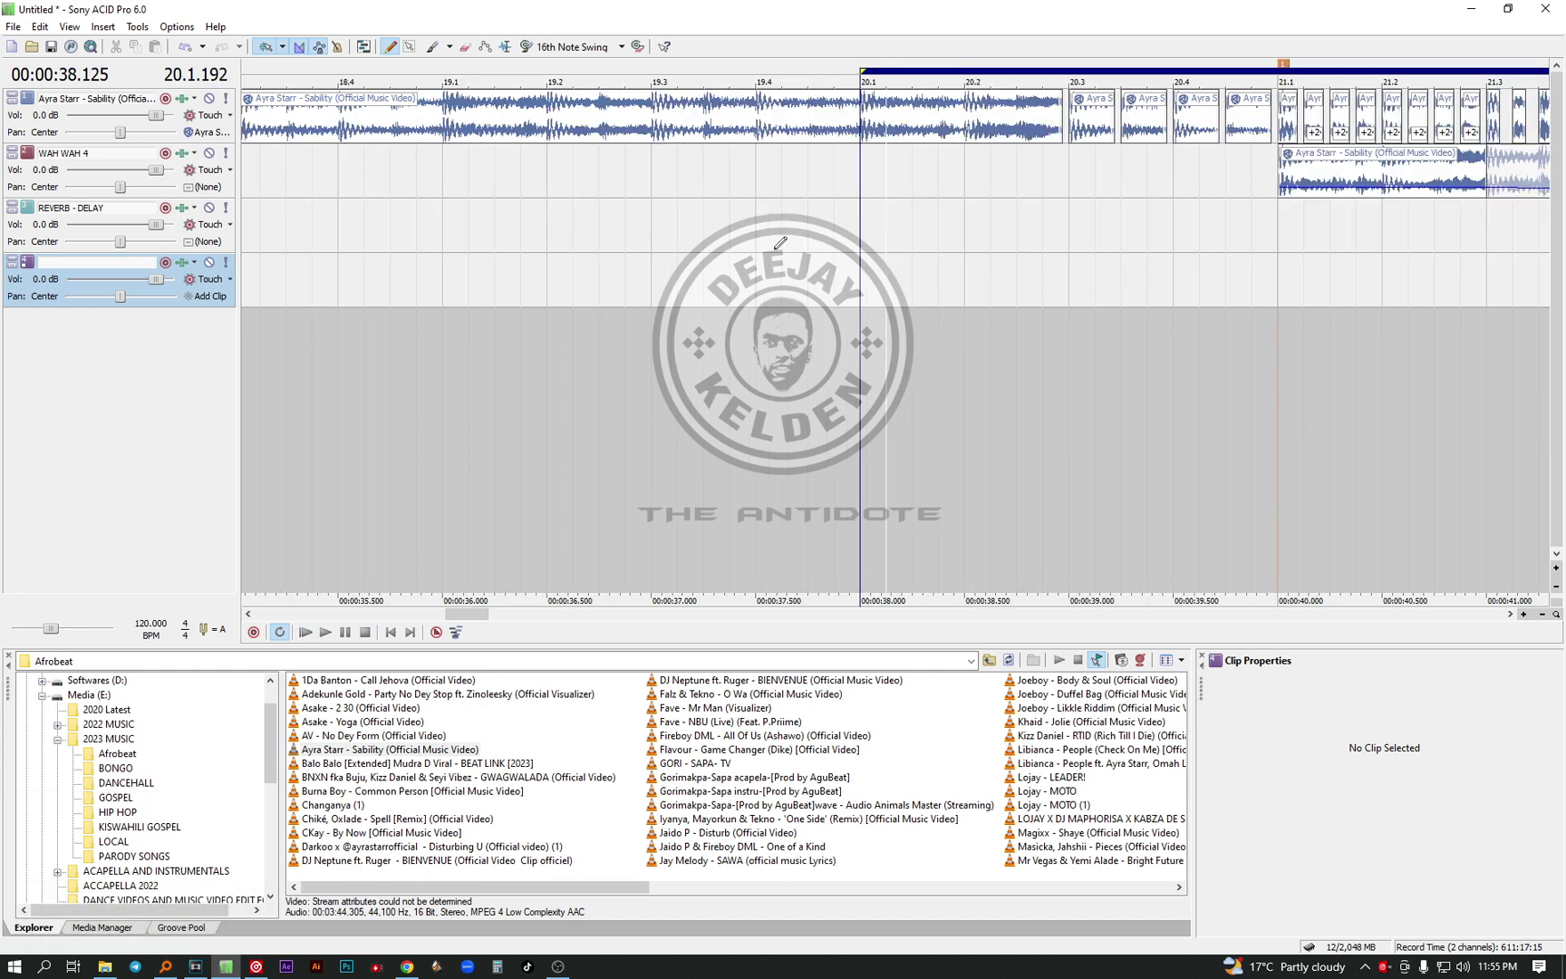
left_click(518, 256)
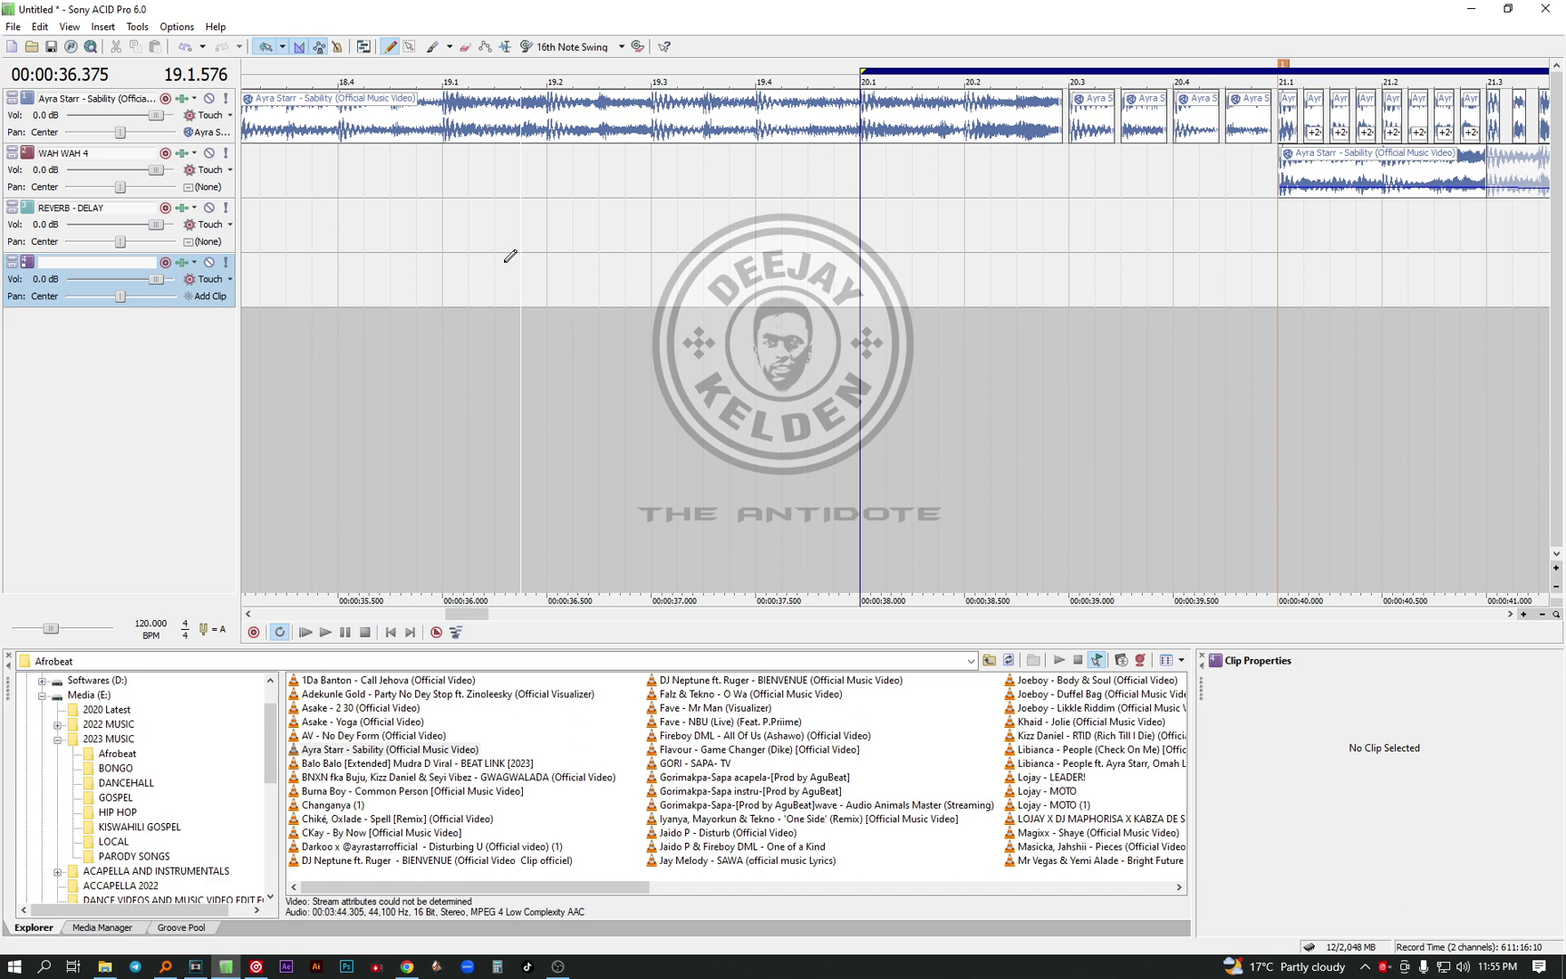
left_click(454, 265)
key("space")
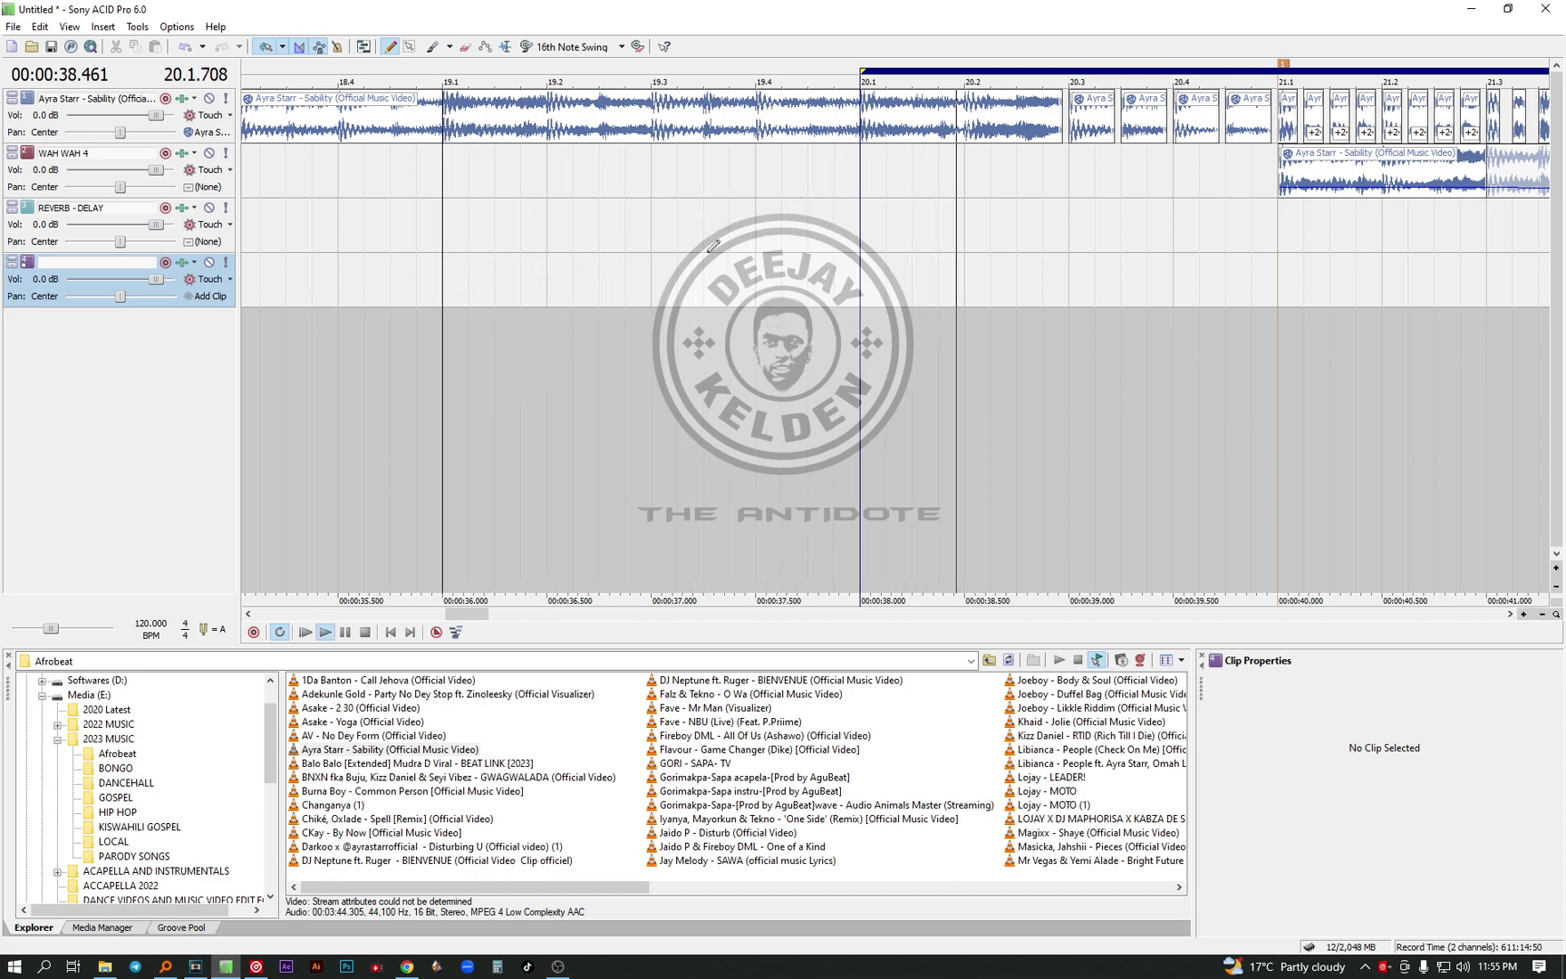
scroll(807, 203, "down", 2)
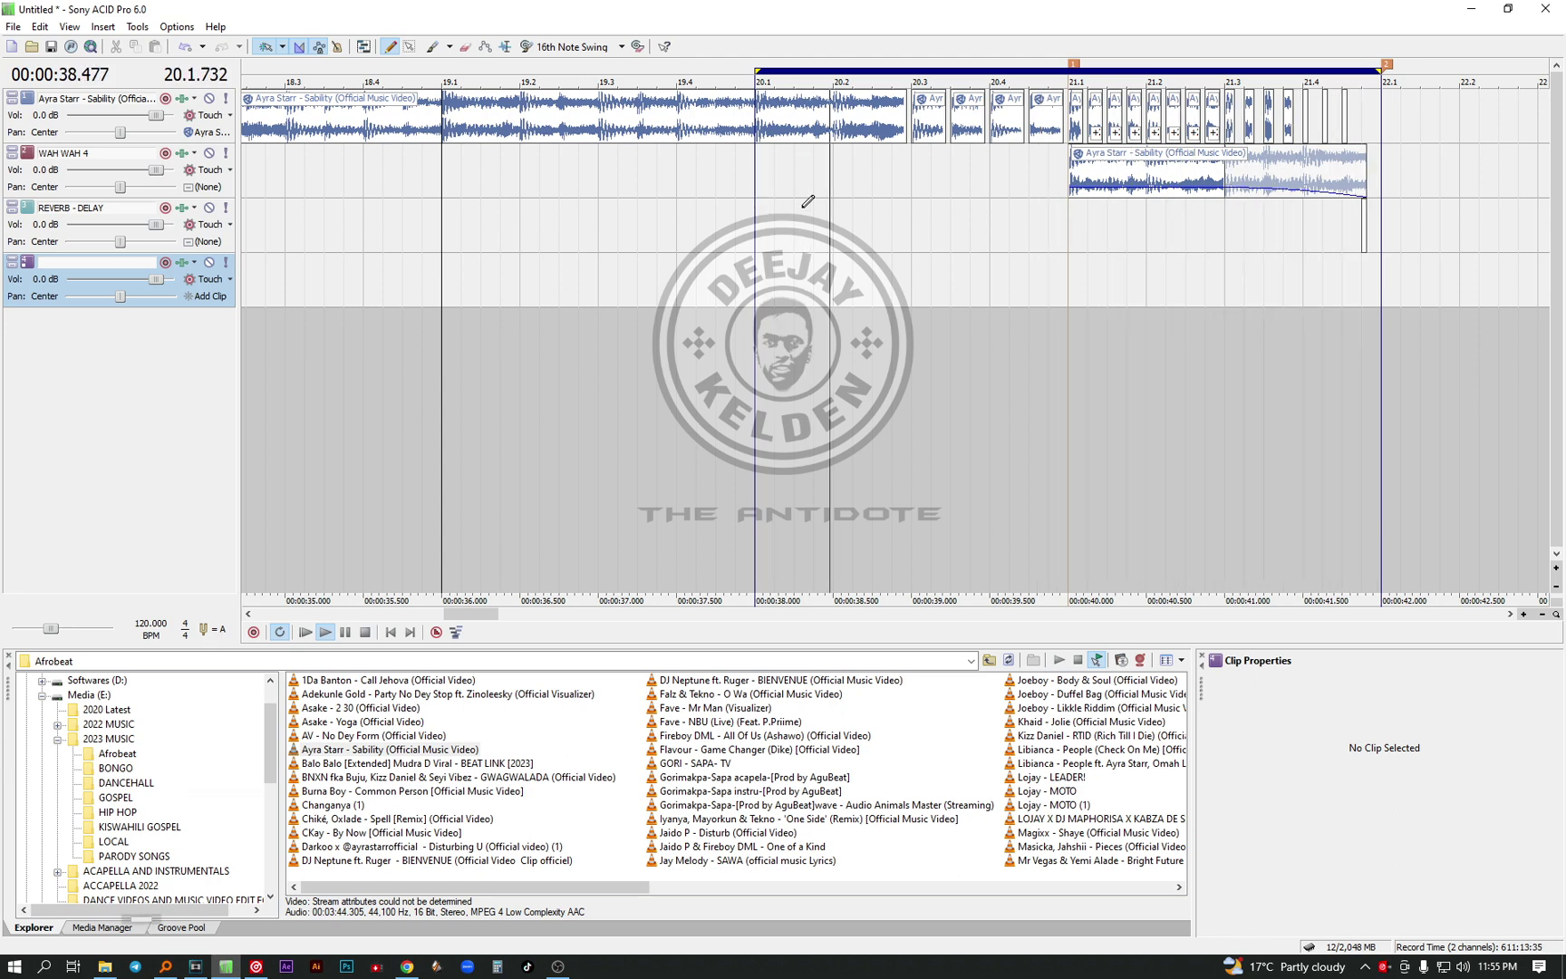
key("space")
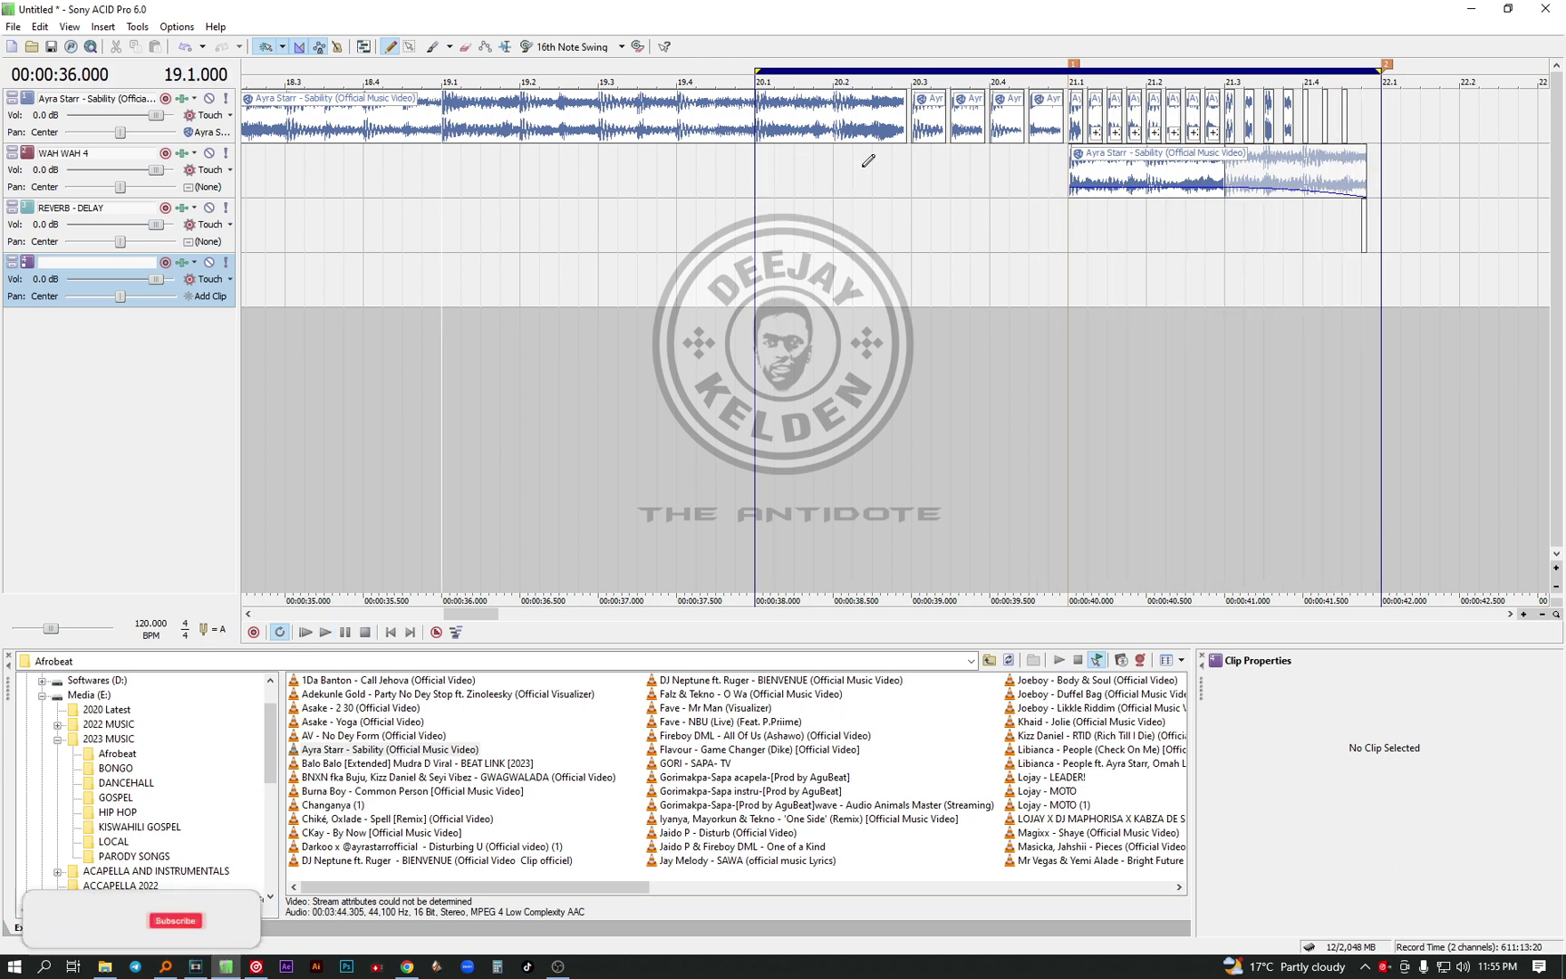
Replay one pass of the loop from bar 20.1 at 38 seconds
left_click(756, 280)
key("space")
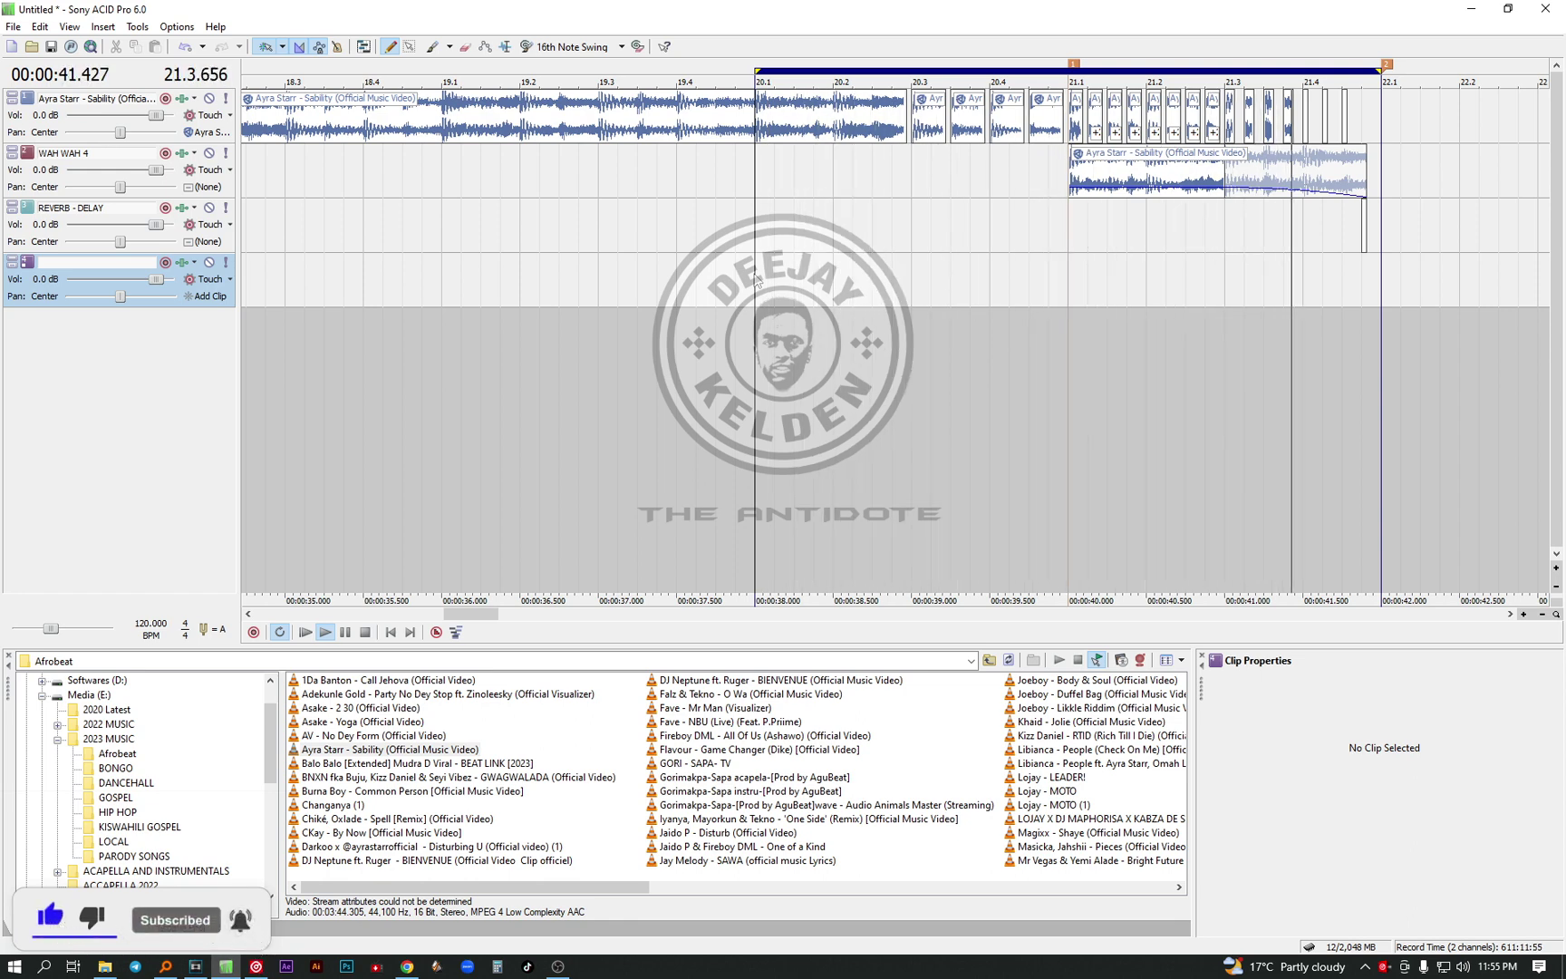
key("space")
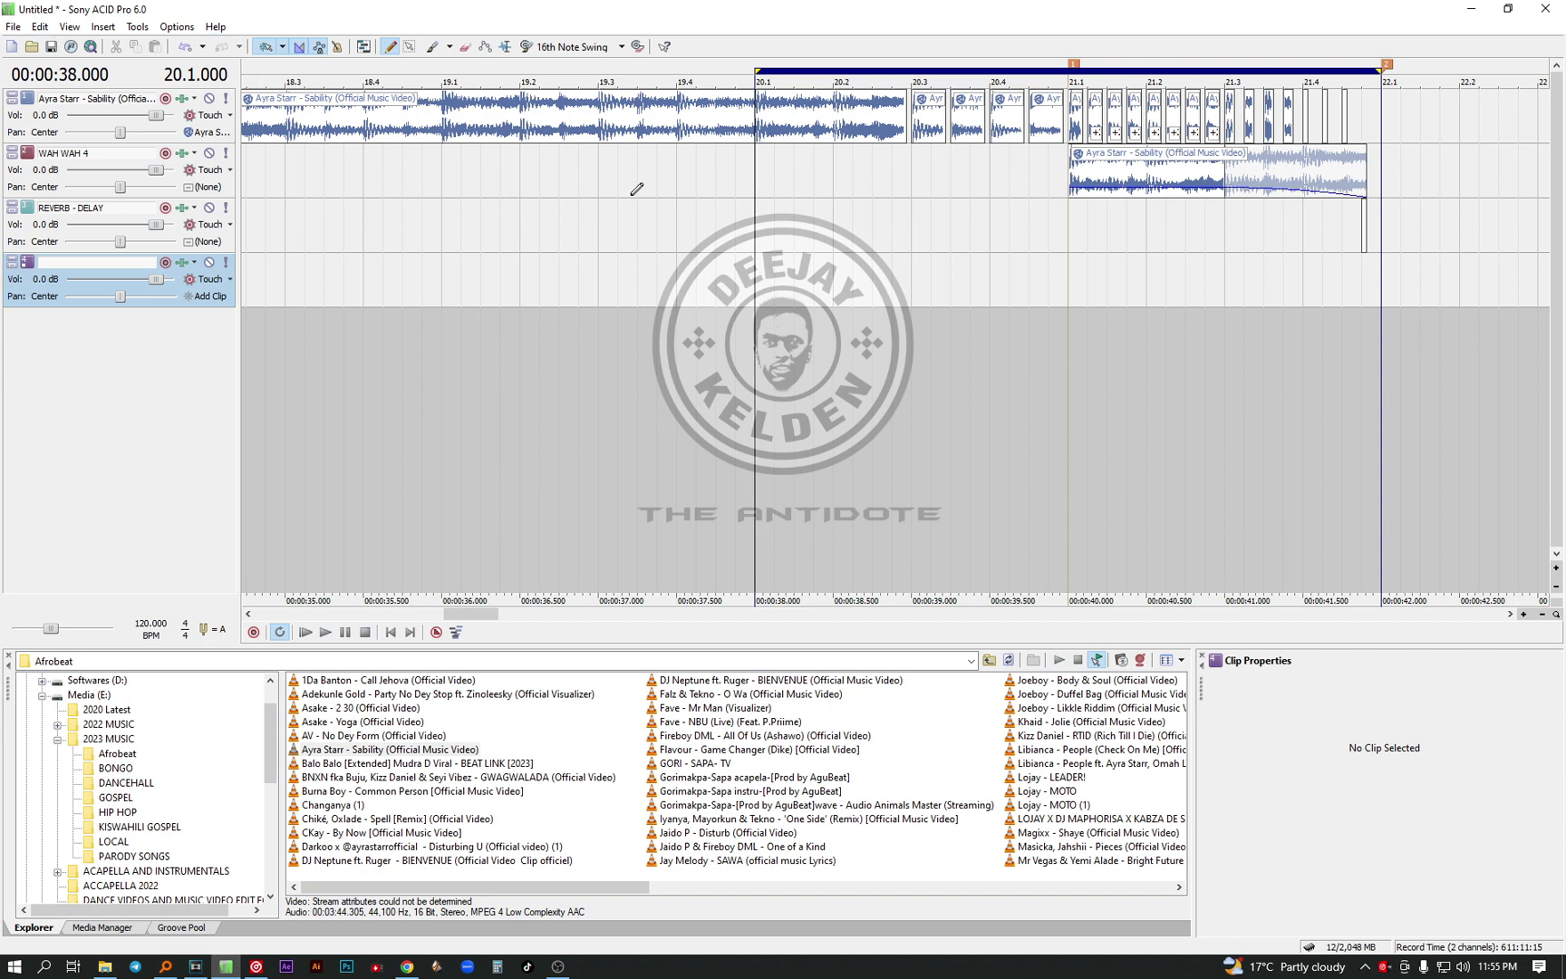
Render only the loop region as a highest-quality VBR stereo MP3 named 'BACKSPIN 1'
left_click(13, 27)
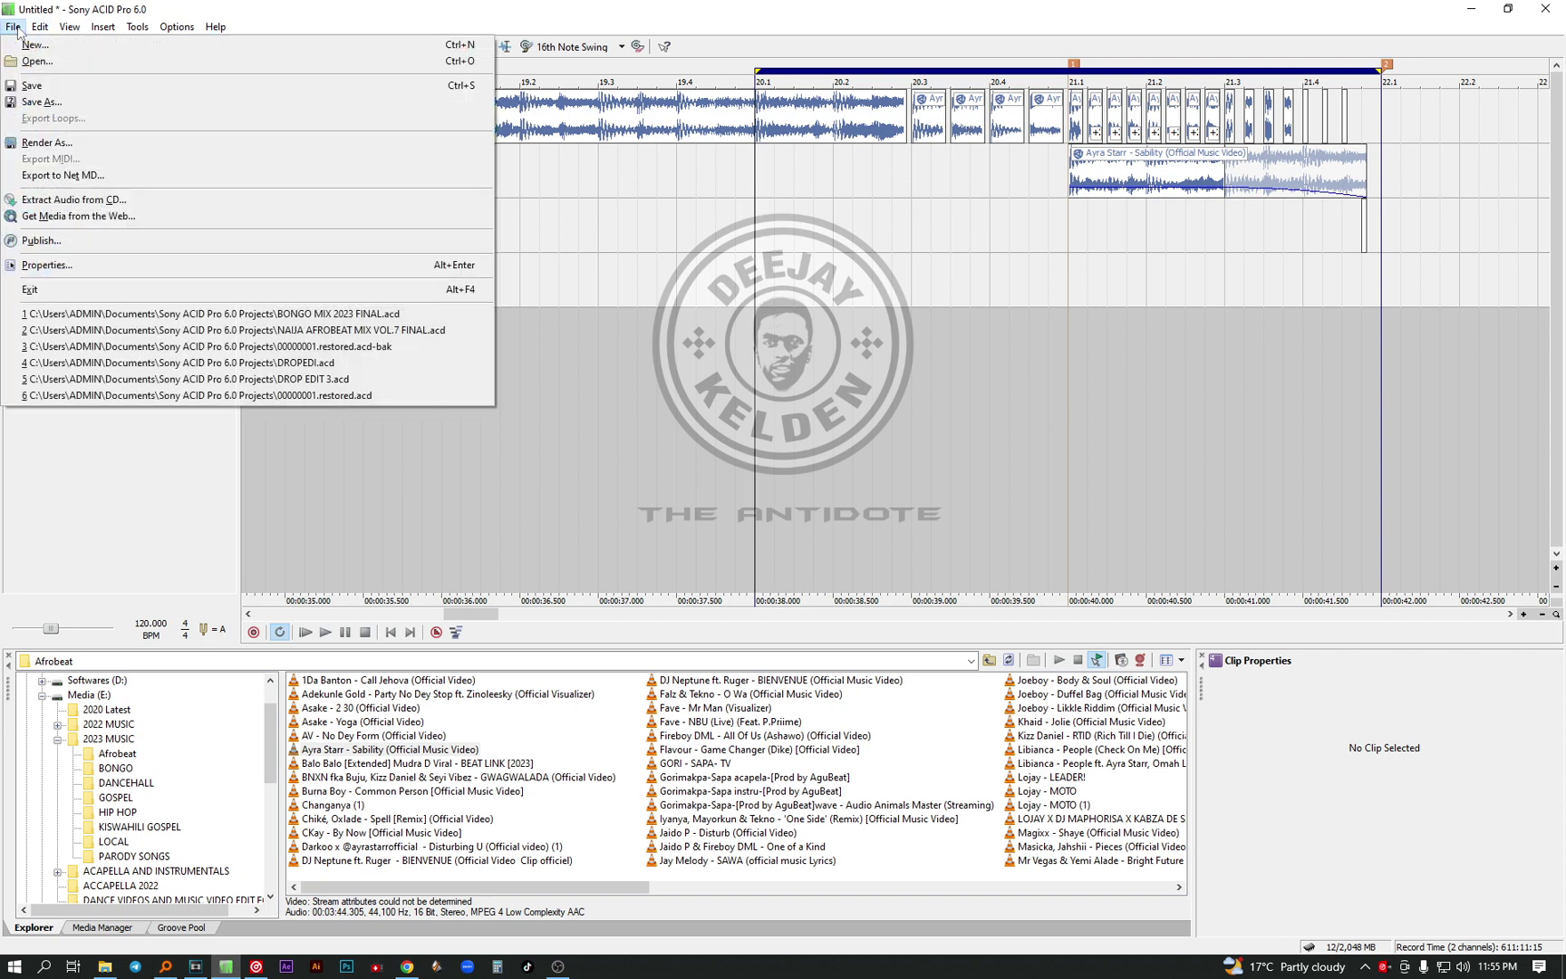
left_click(54, 142)
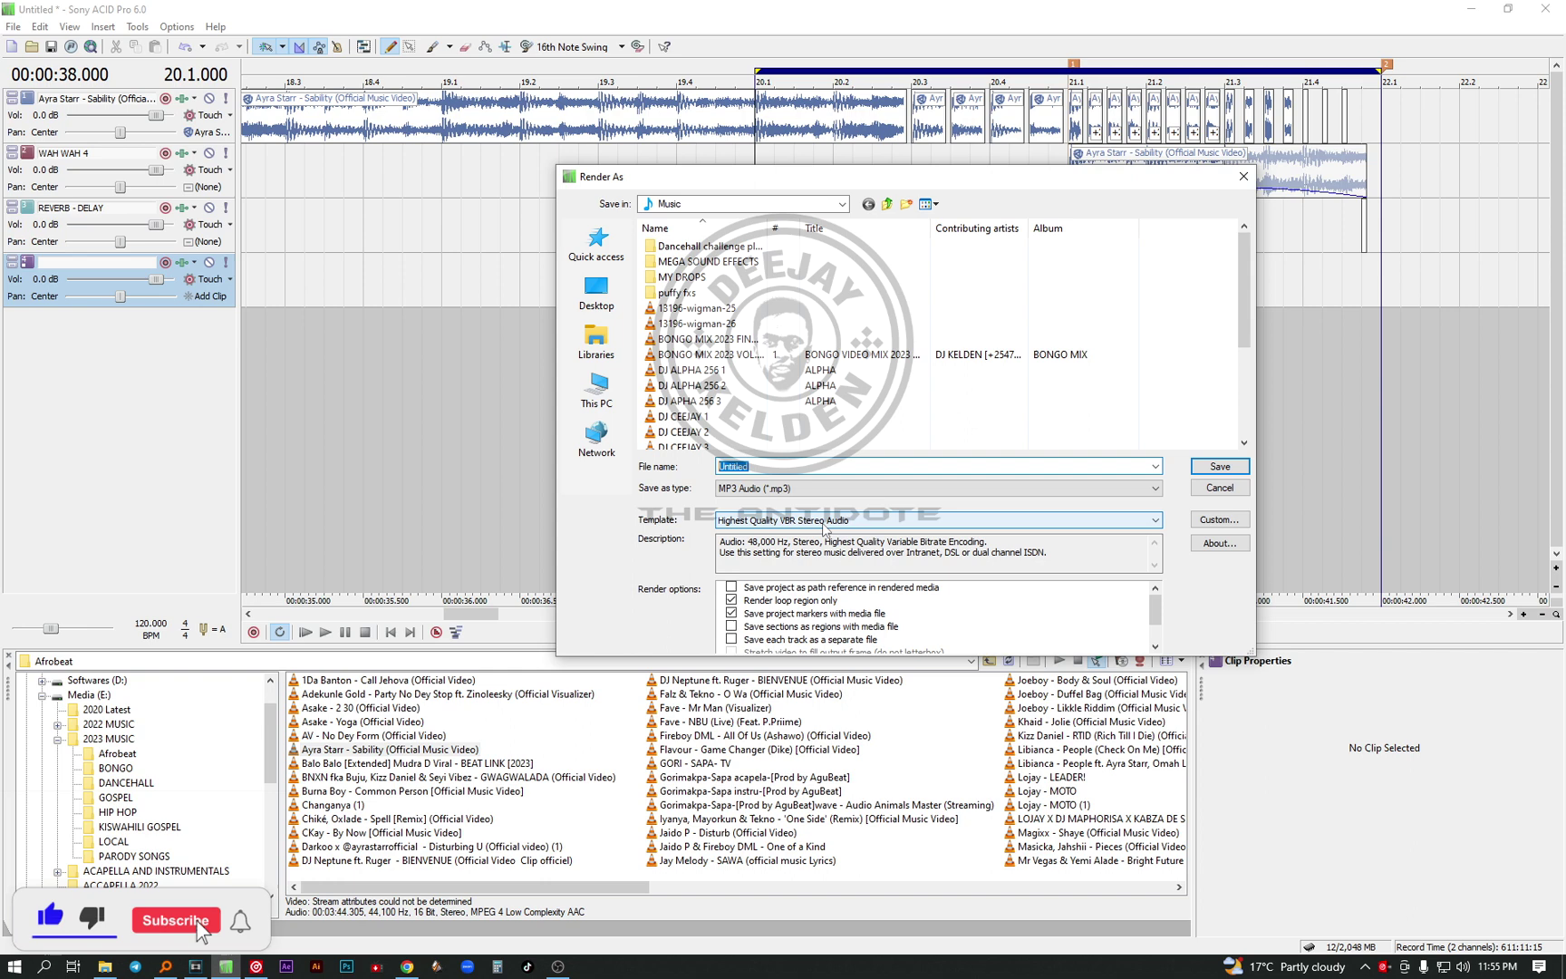
type("BACK")
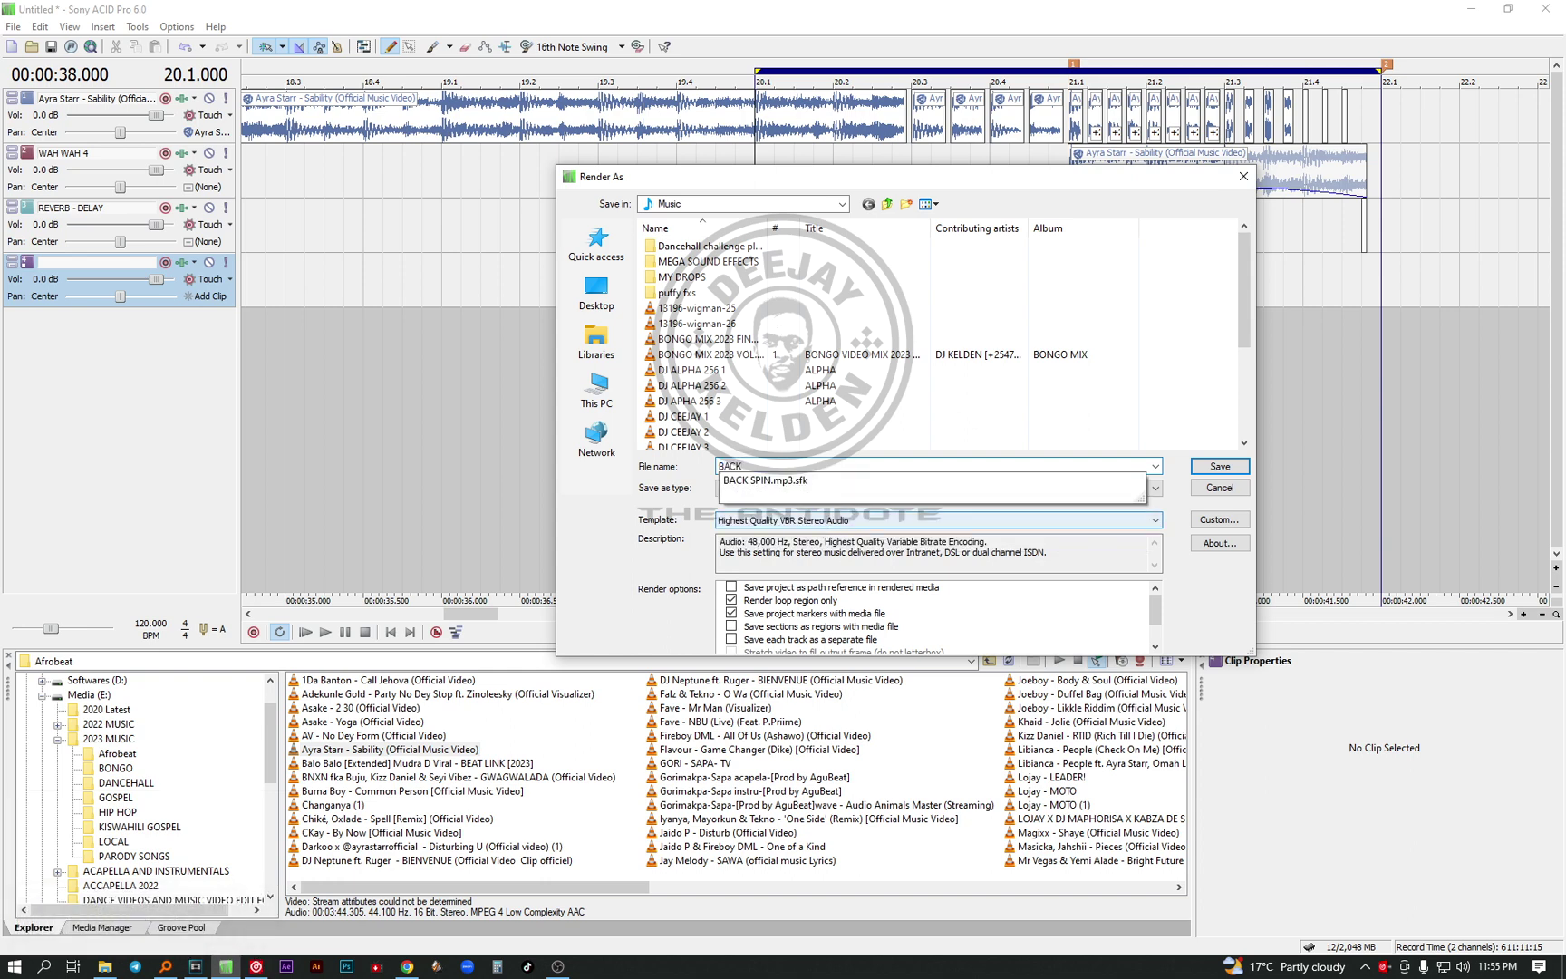
type("SPIN 1")
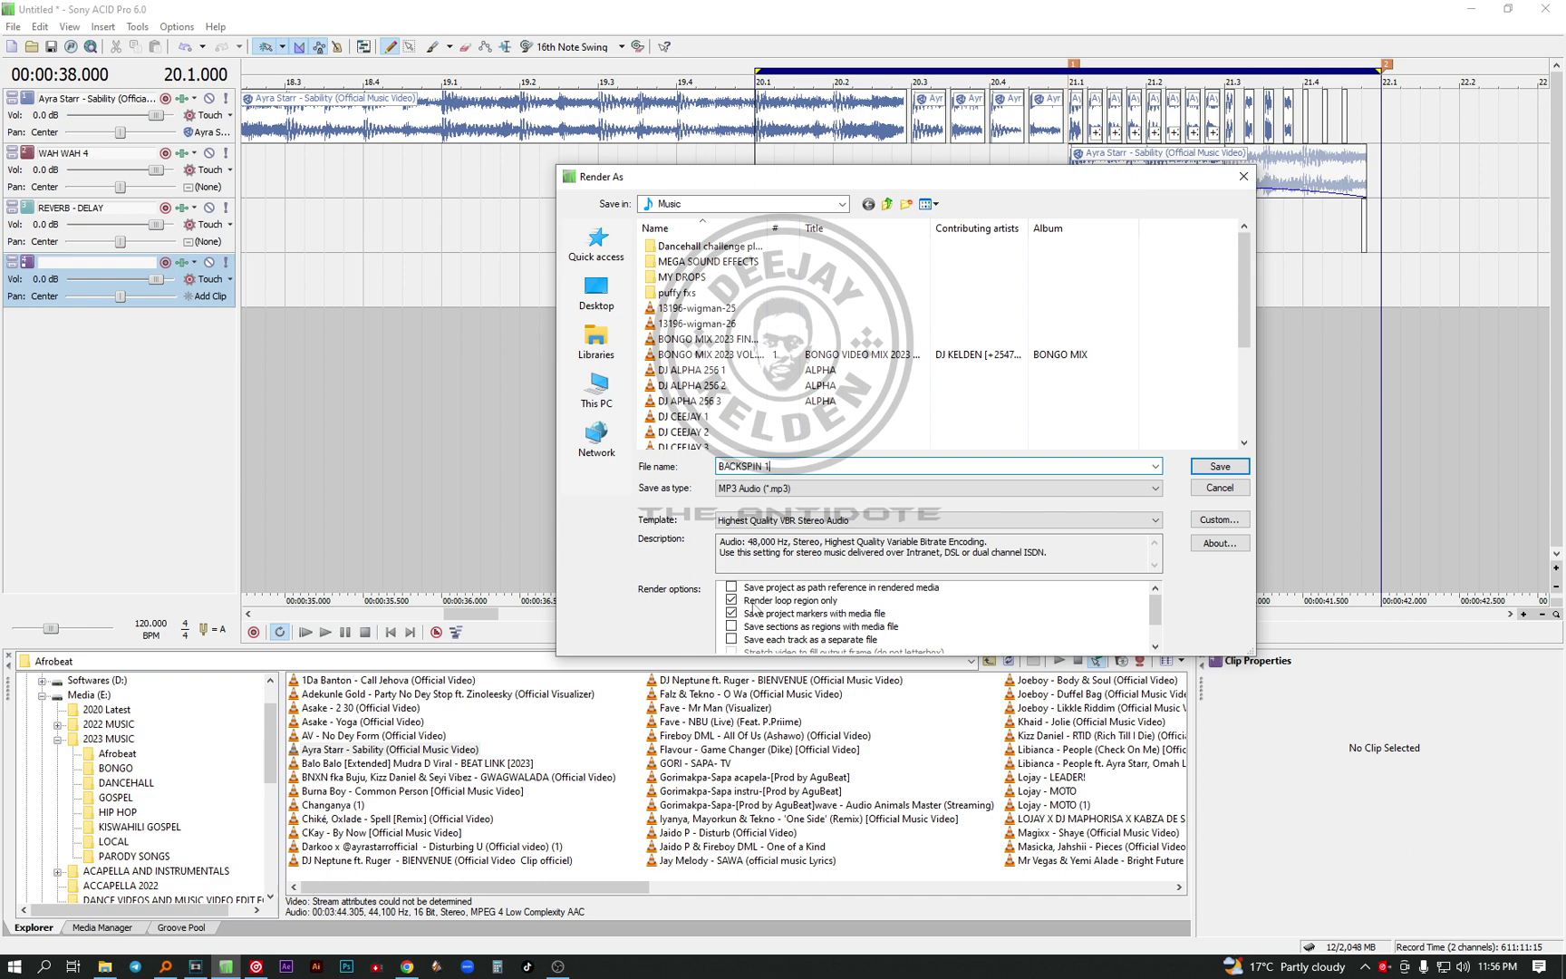
left_click(1228, 470)
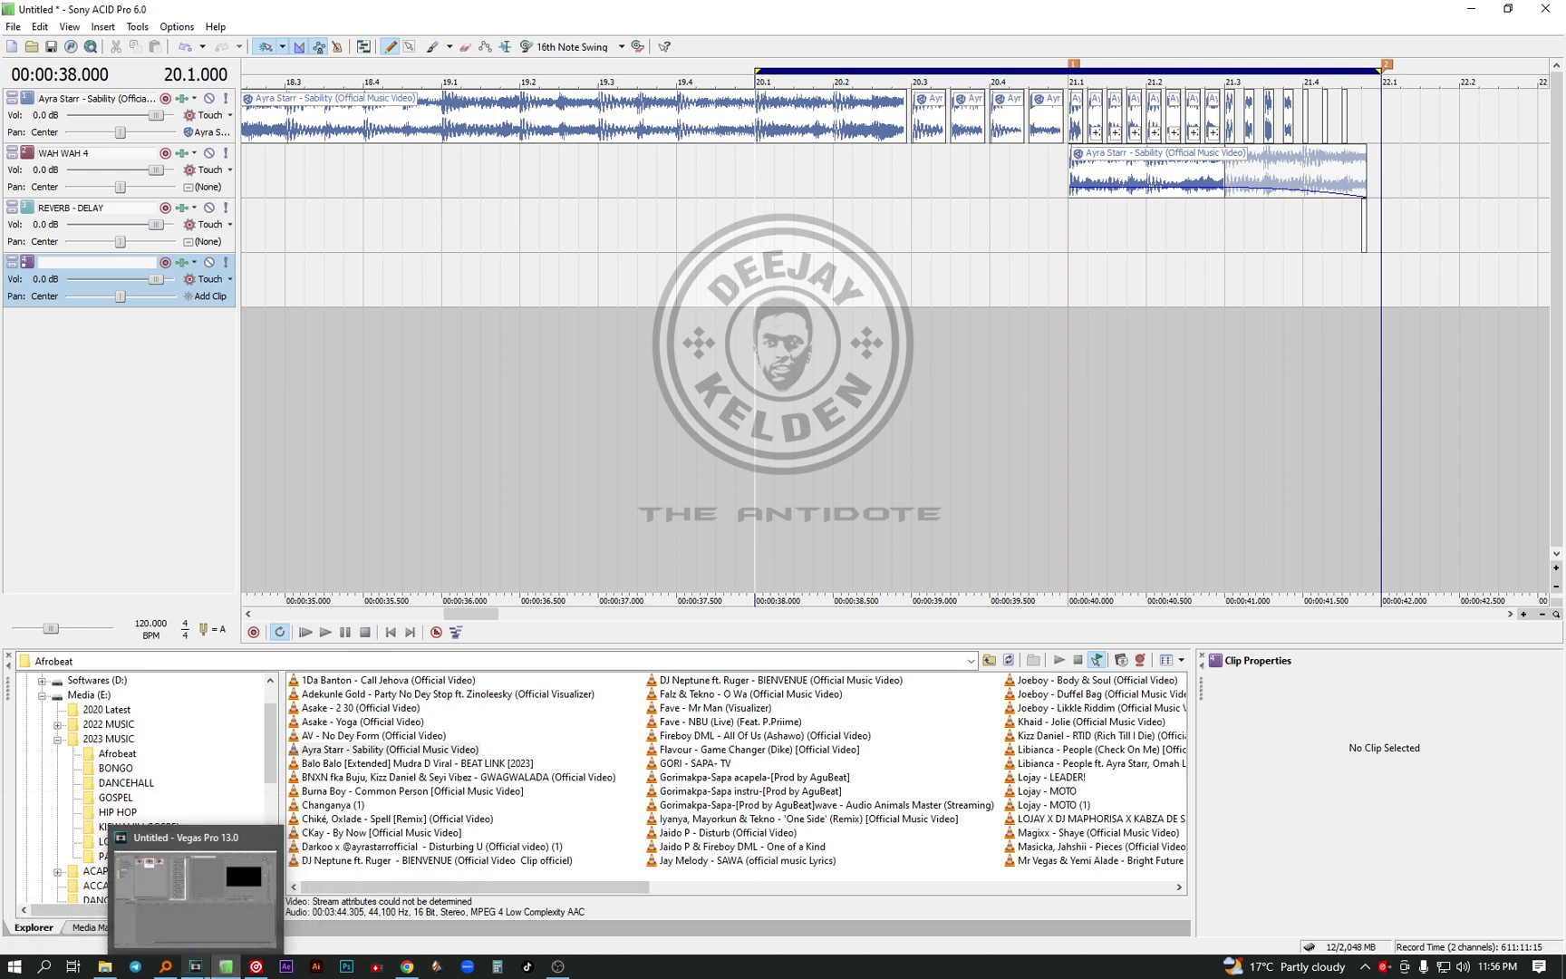
Drag BACKSPIN 1 from File Explorer's Music library onto a new Vegas audio track
left_click(195, 966)
left_click(423, 803)
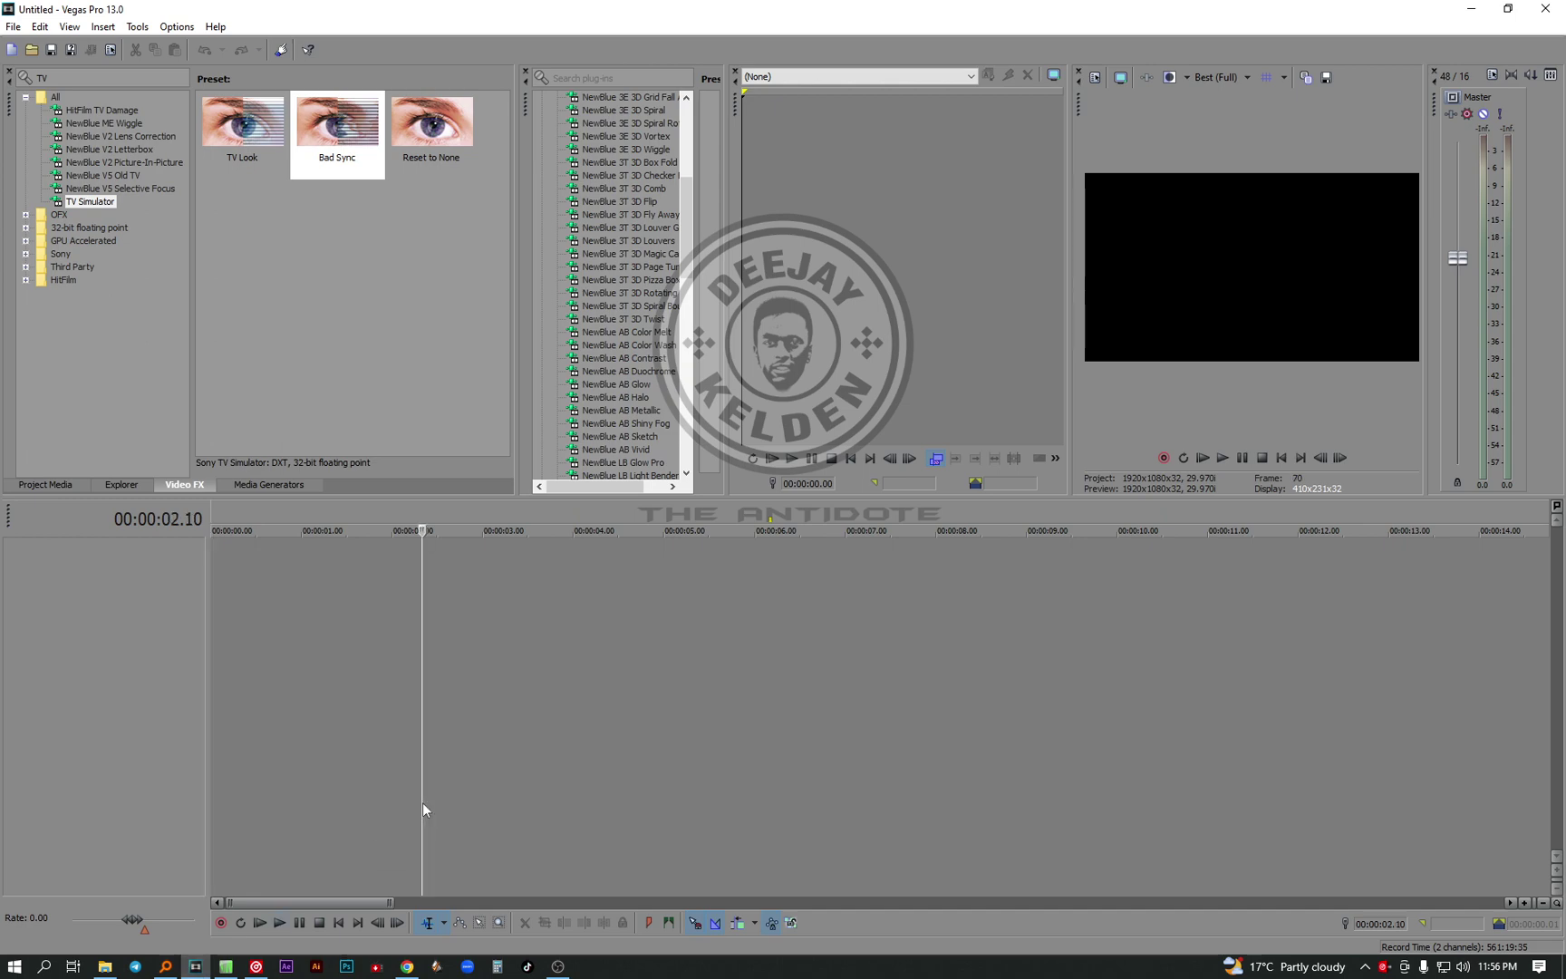
left_click(418, 763)
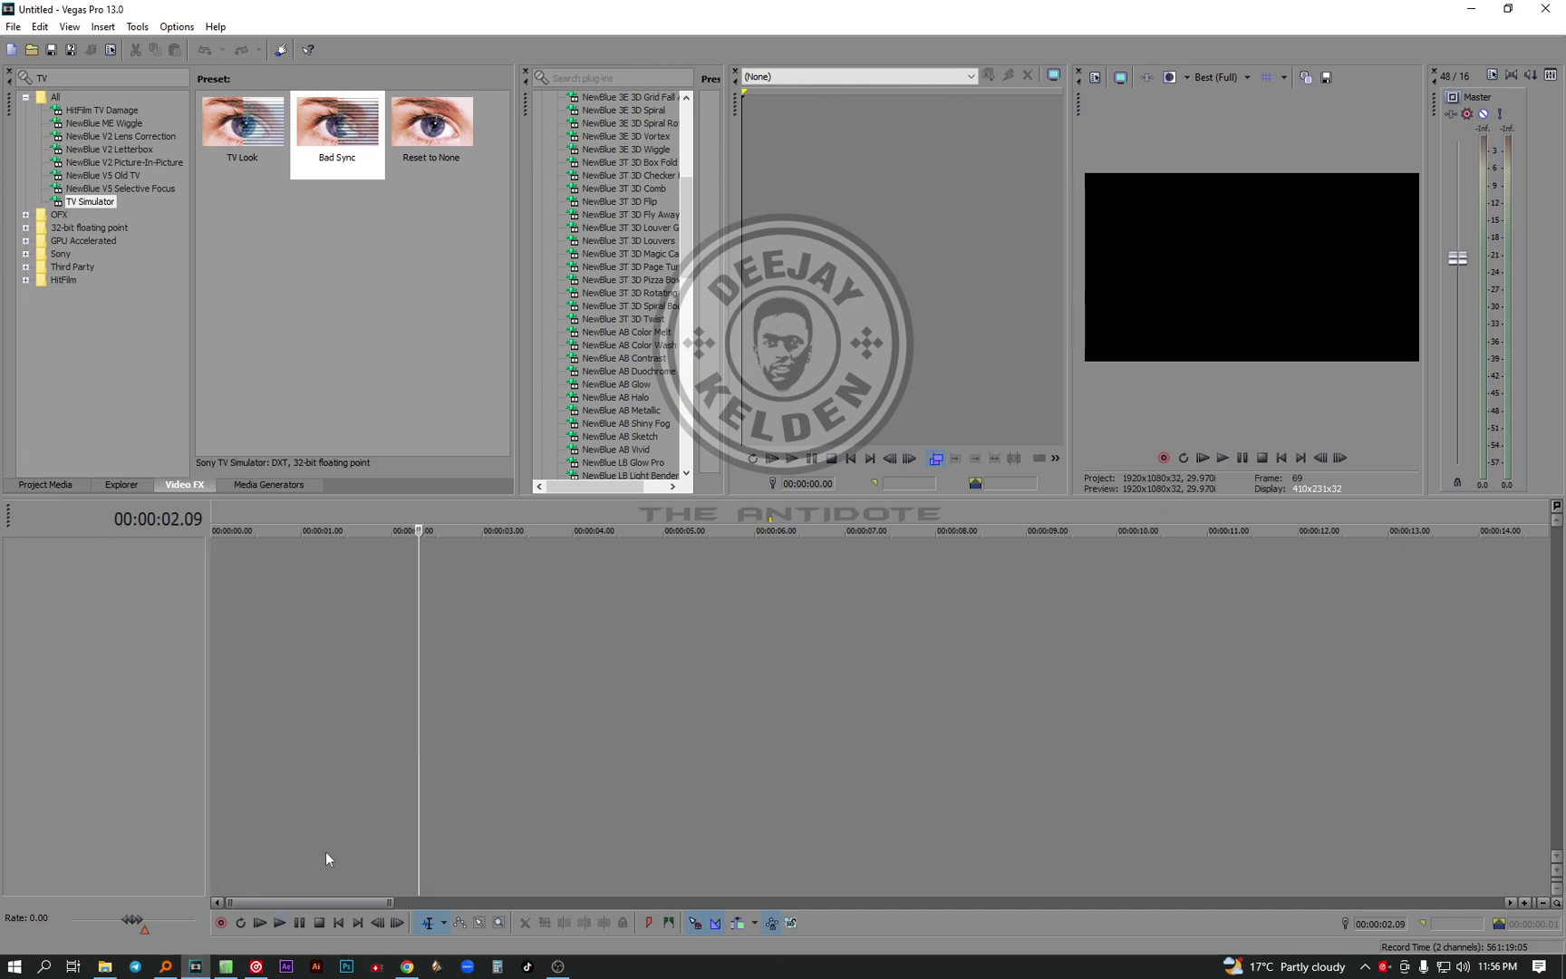
left_click(105, 966)
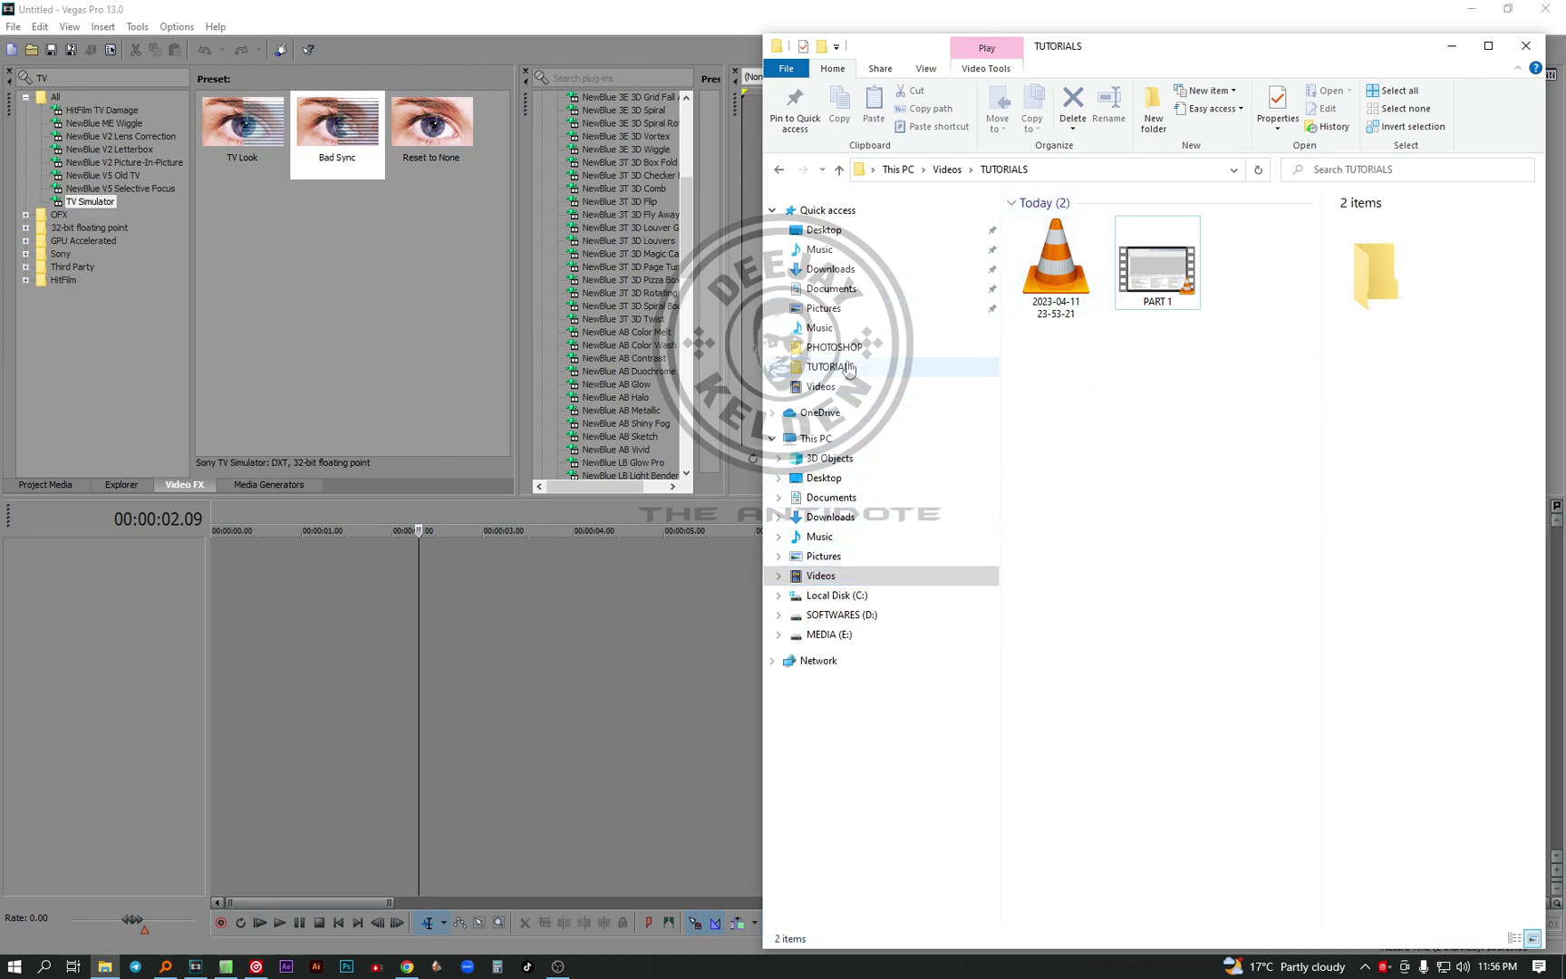
left_click(847, 327)
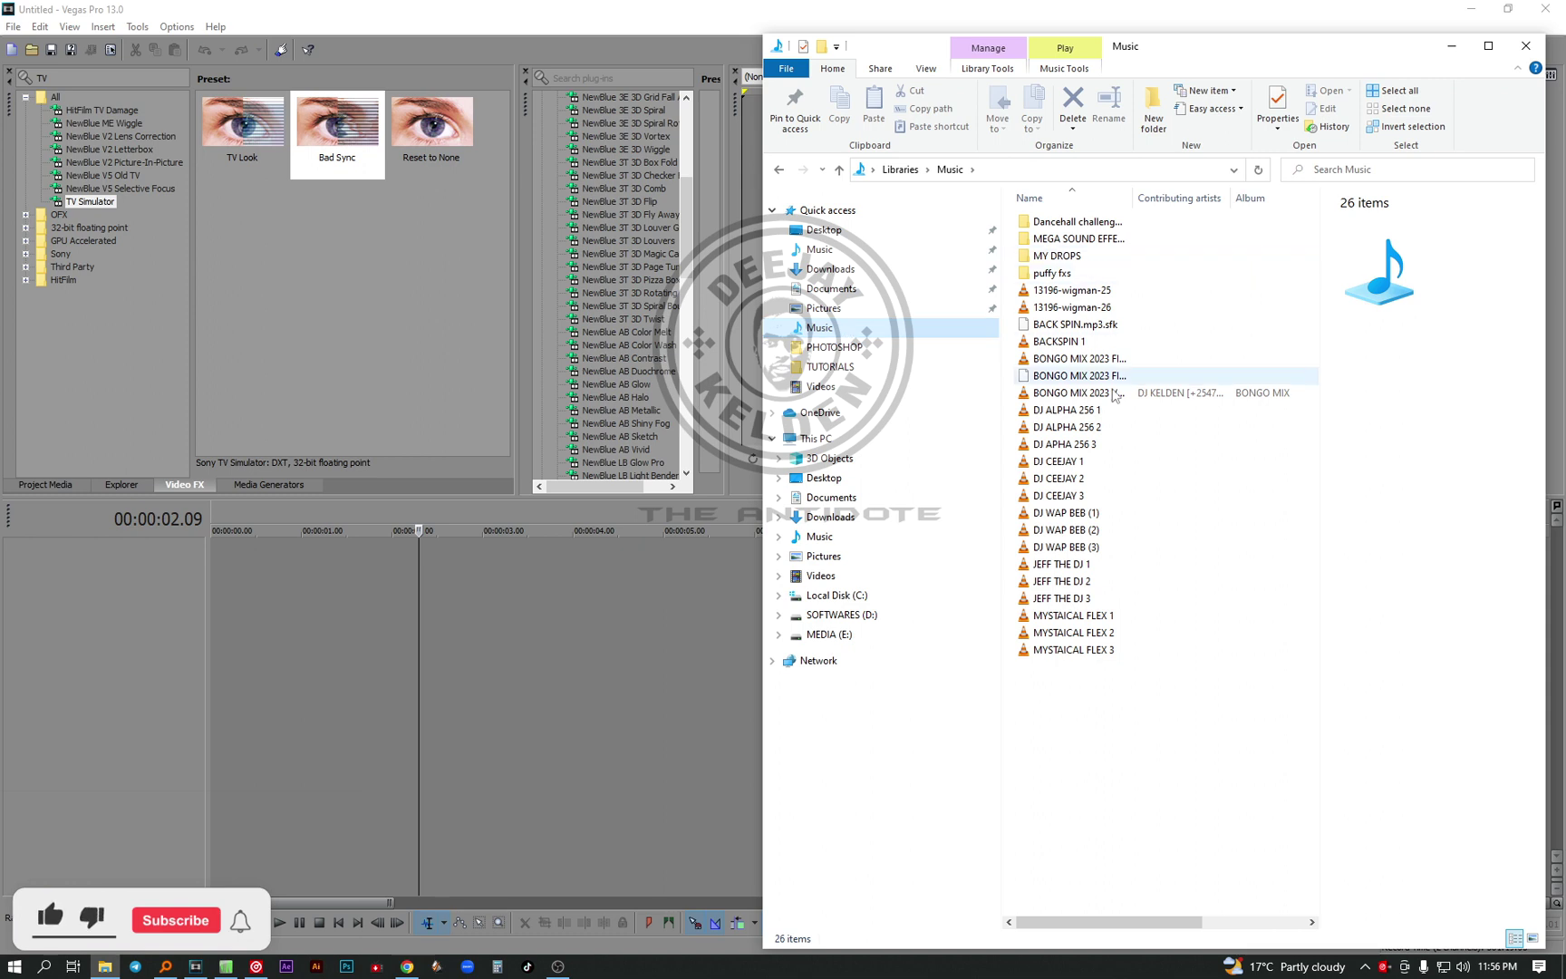
left_click(1104, 742)
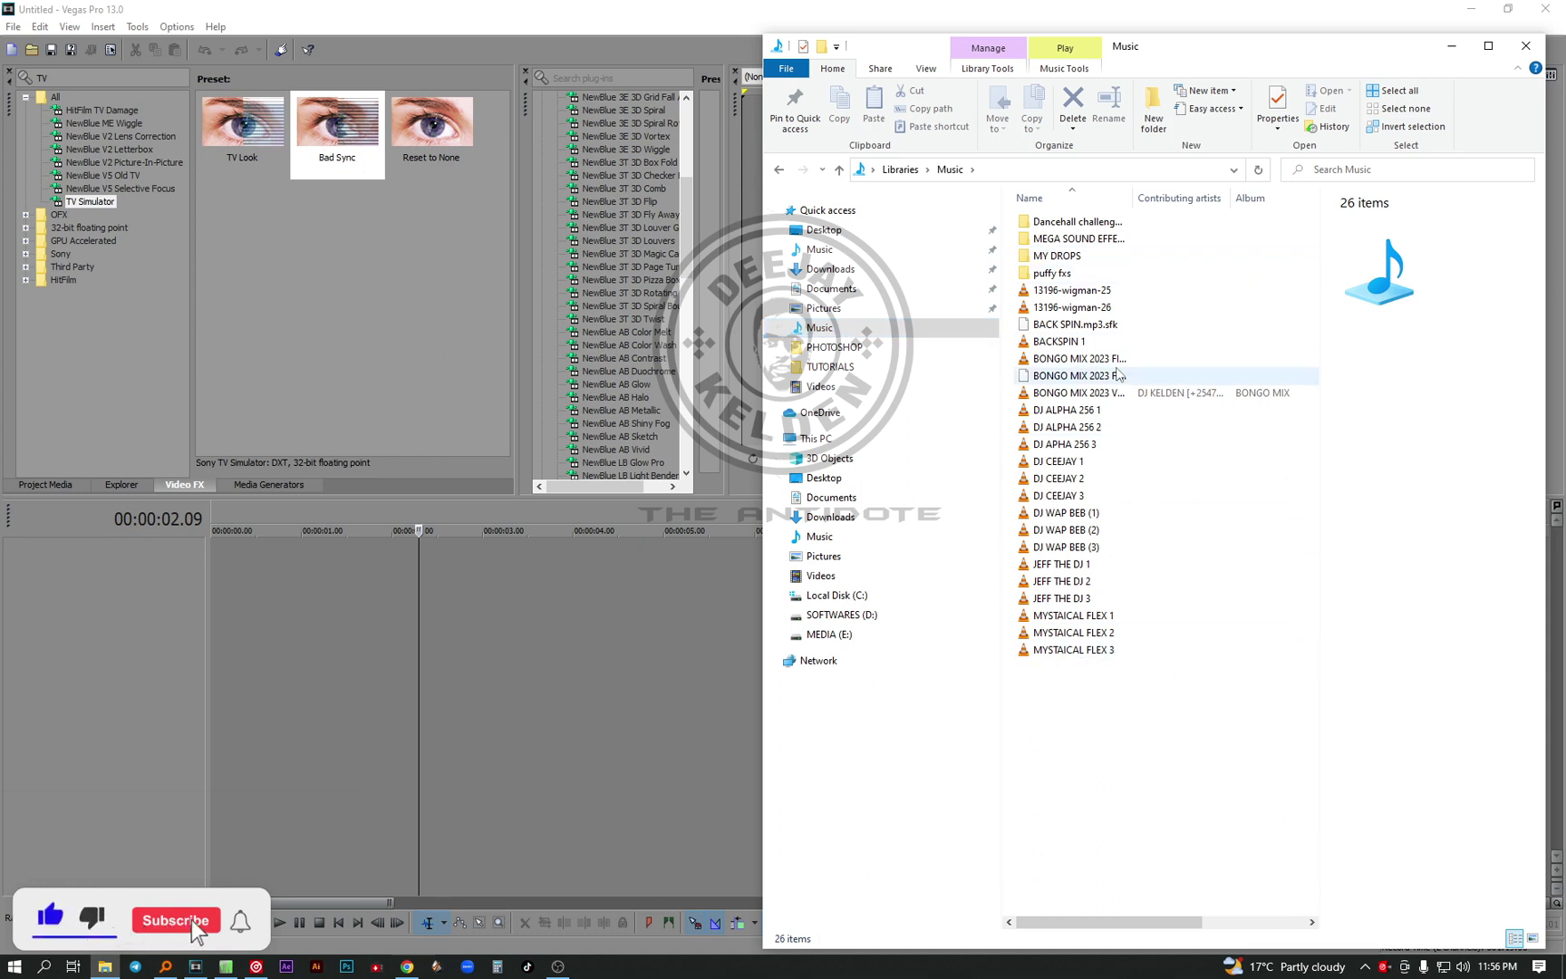
left_click_drag(1060, 344, 223, 535)
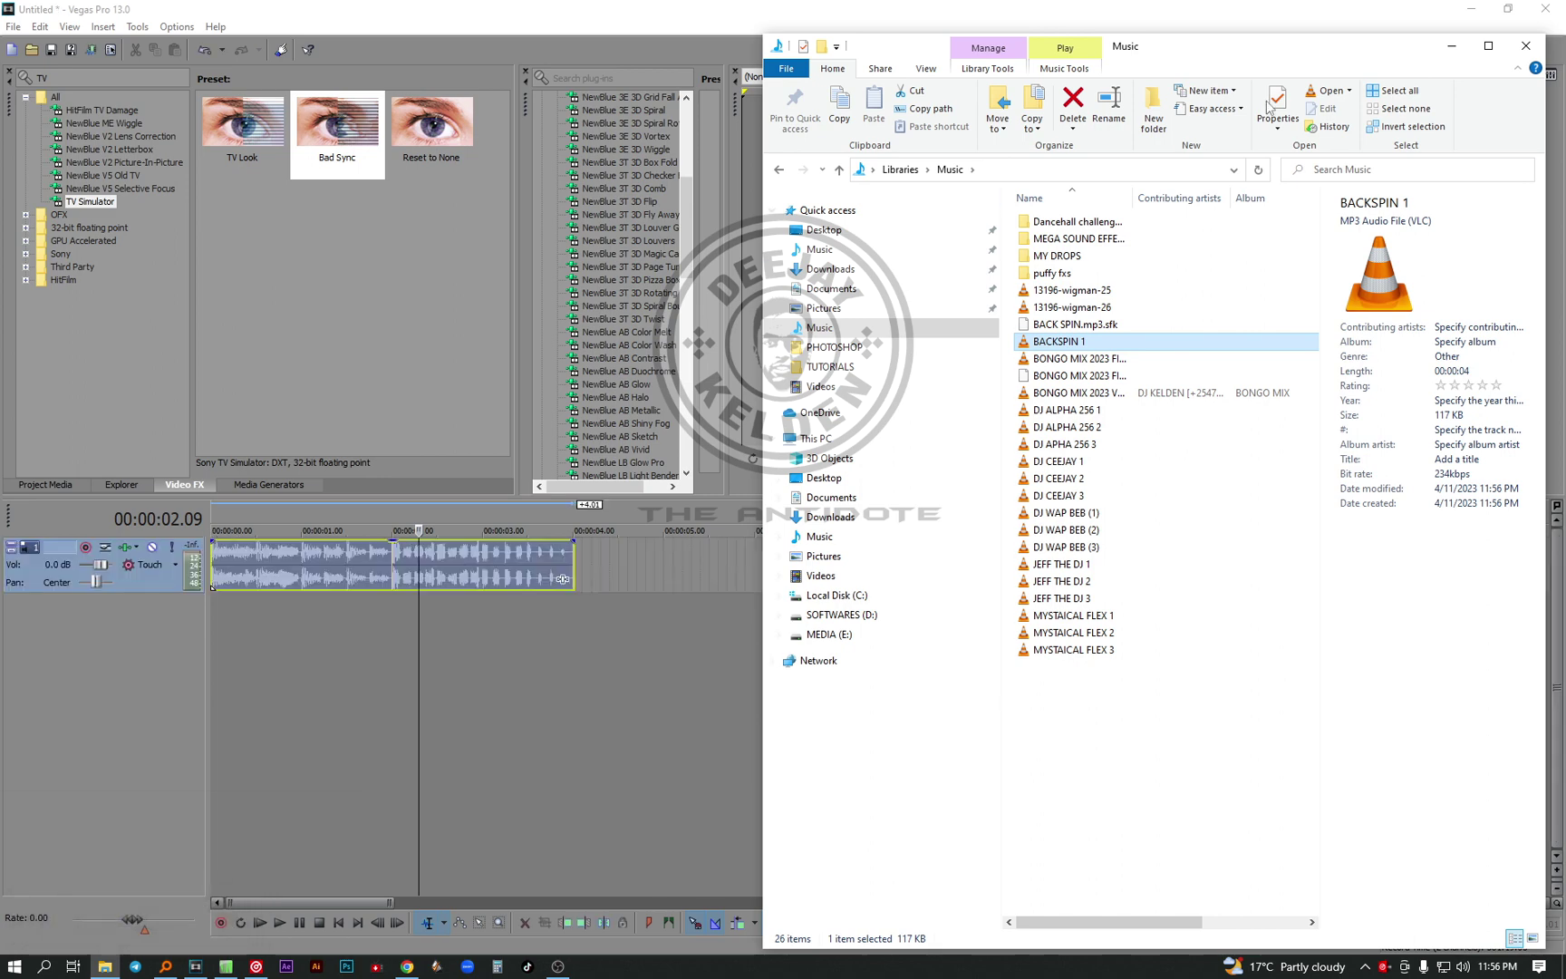
Minimize Explorer, play the backspin clip from the start, then show Everything's SABILI results
left_click(1451, 45)
left_click(312, 773)
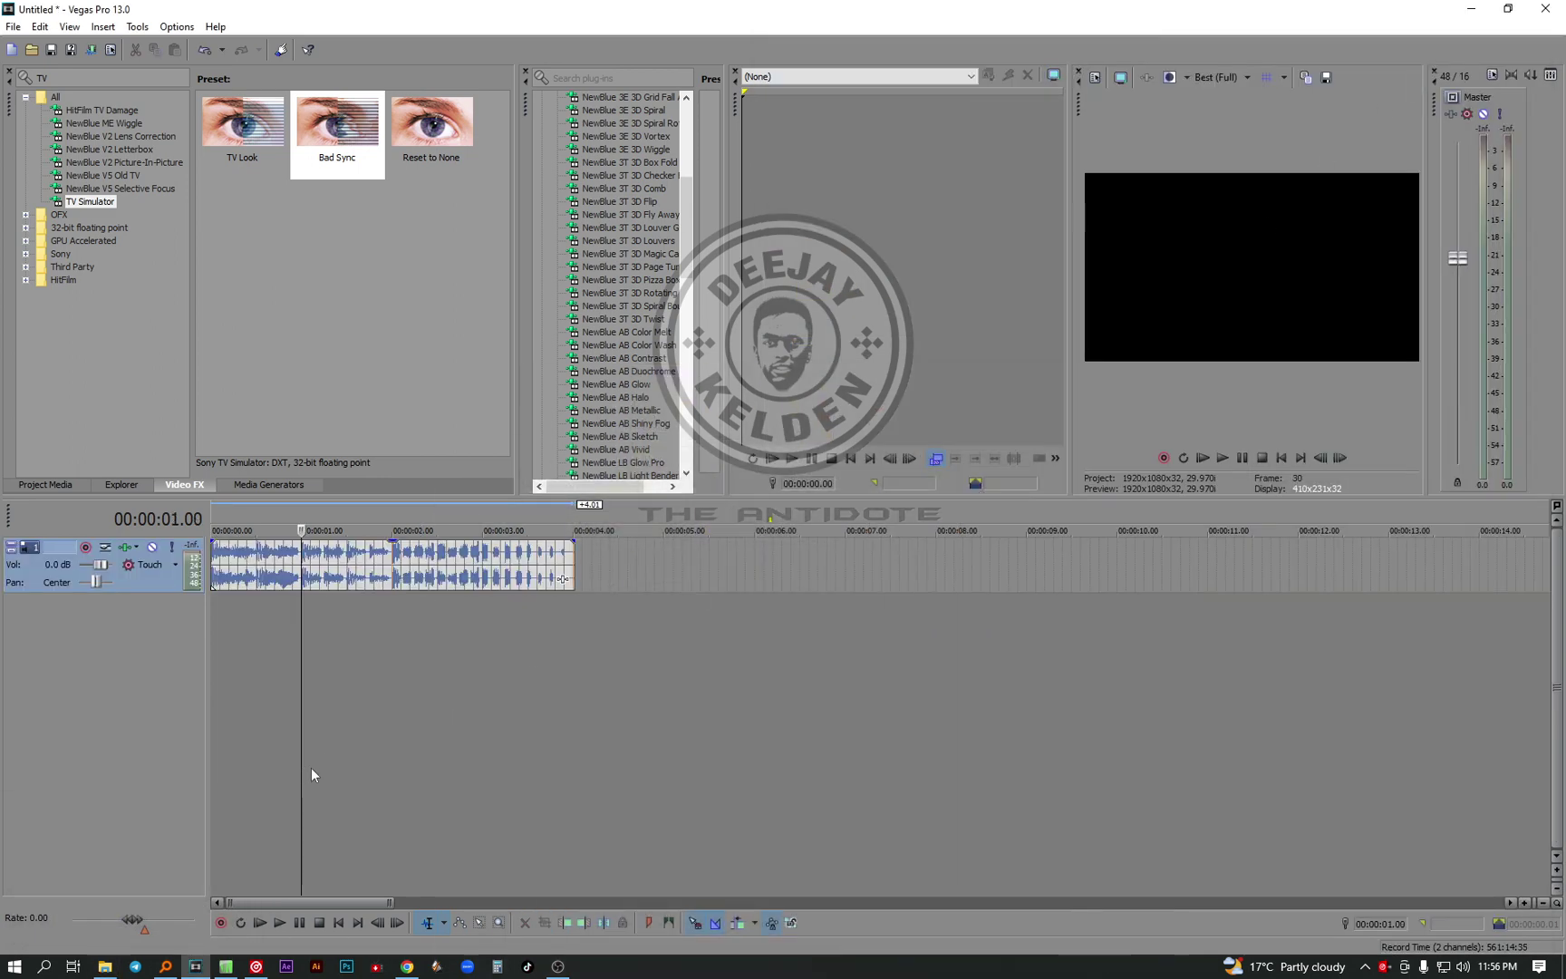
left_click(339, 923)
key("space")
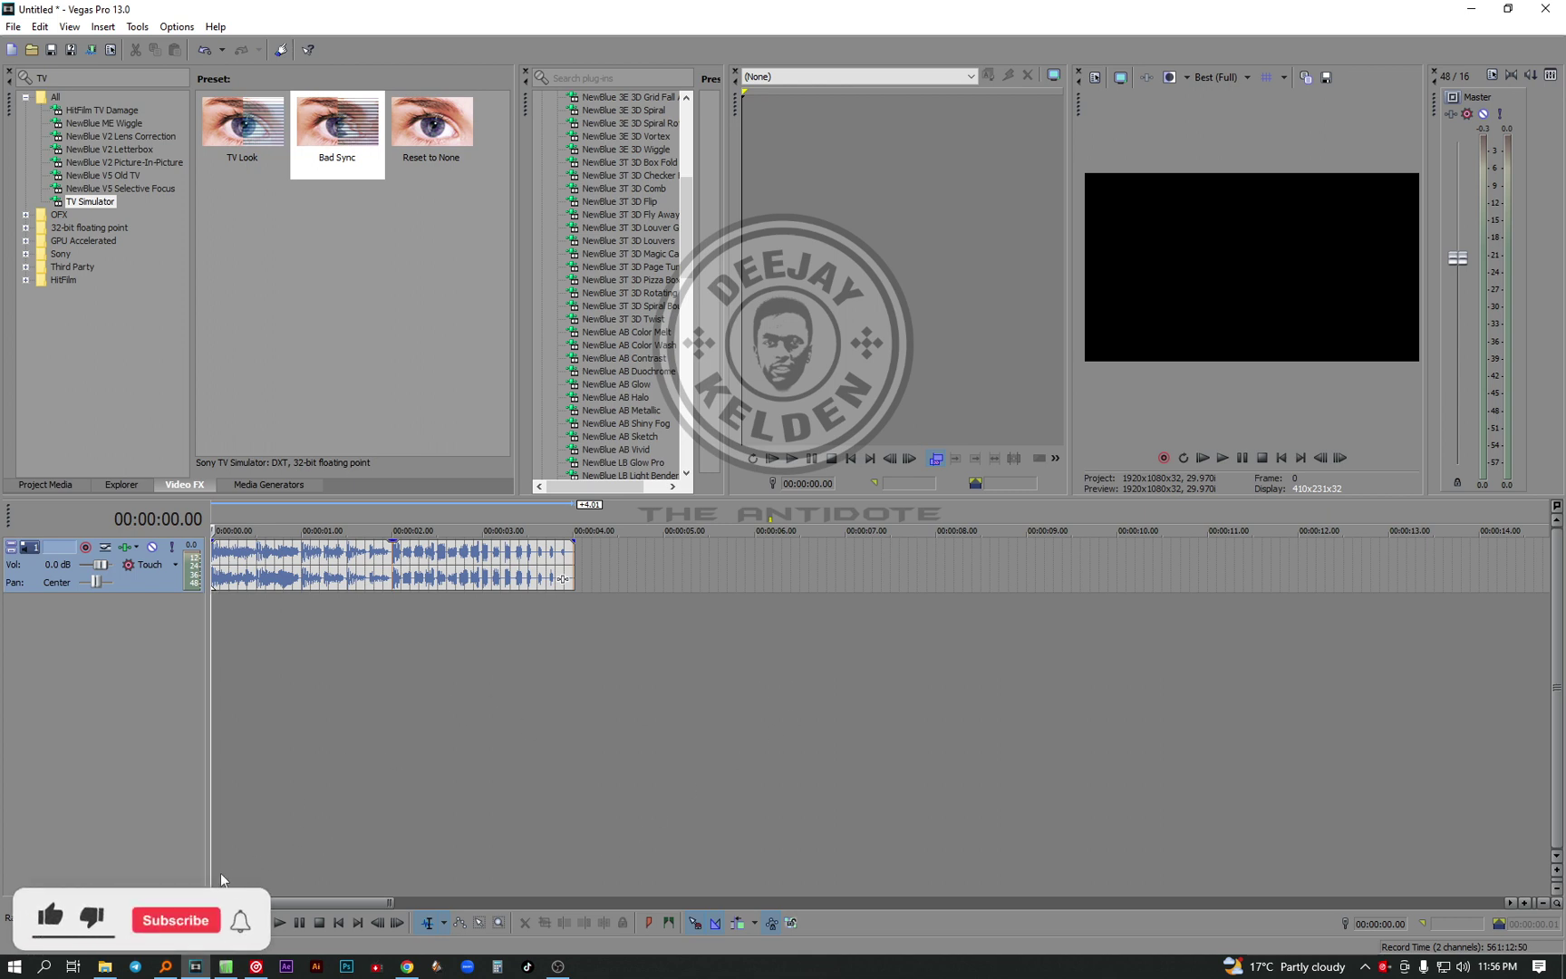
left_click(170, 967)
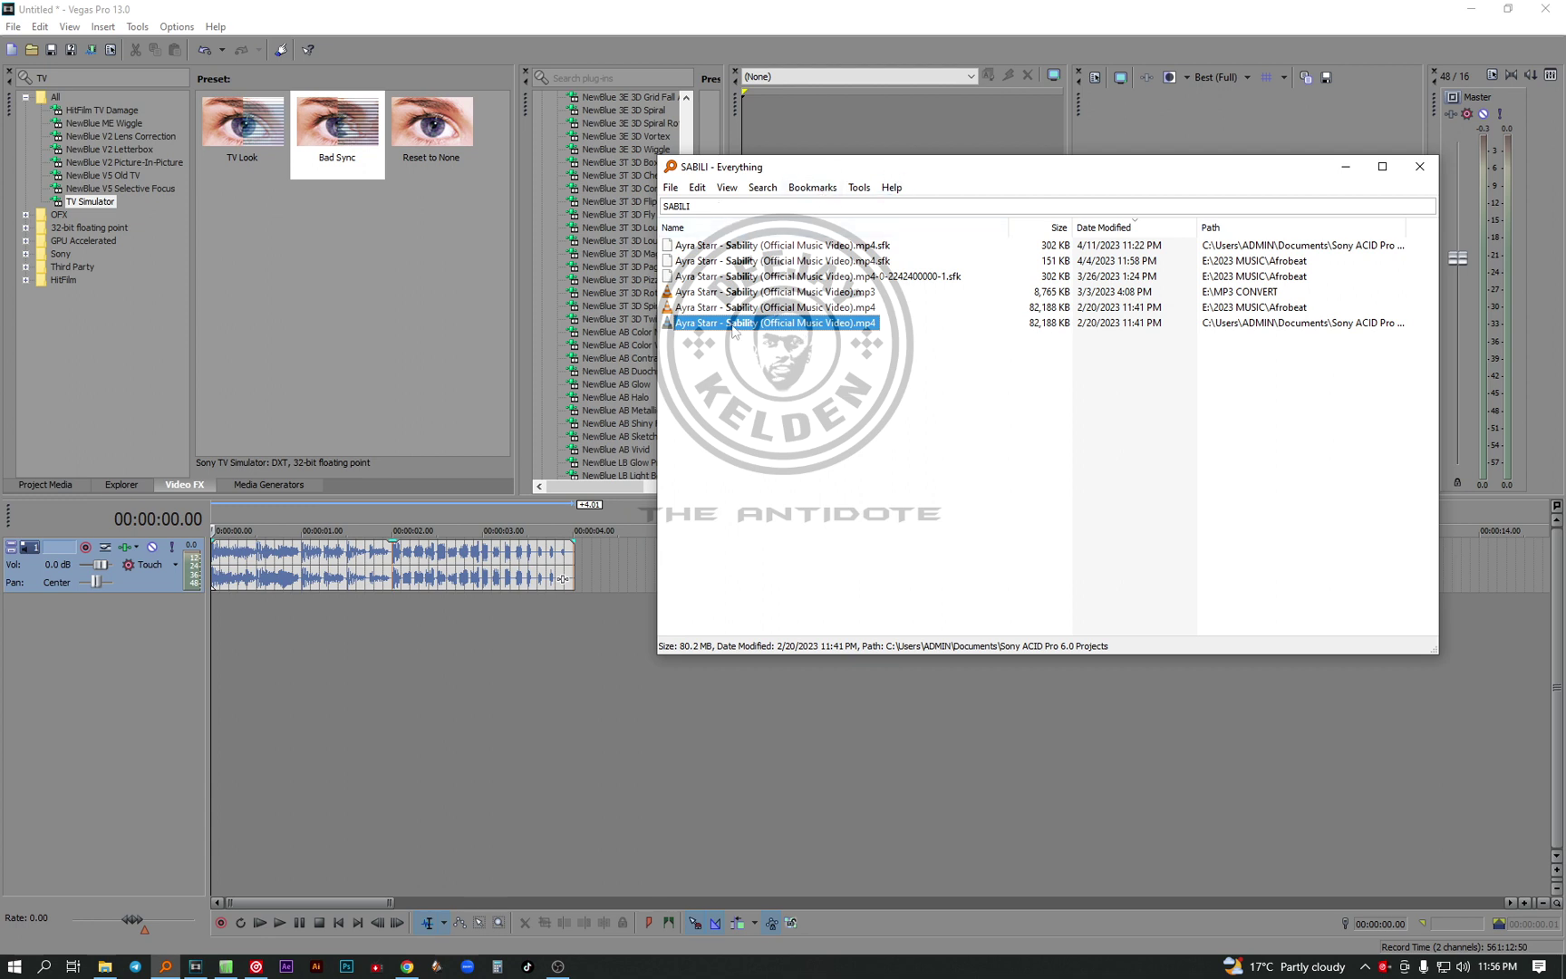
Add the Sability MP4, match project settings to it (25p), and move it to 5 seconds
left_click_drag(740, 328, 224, 647)
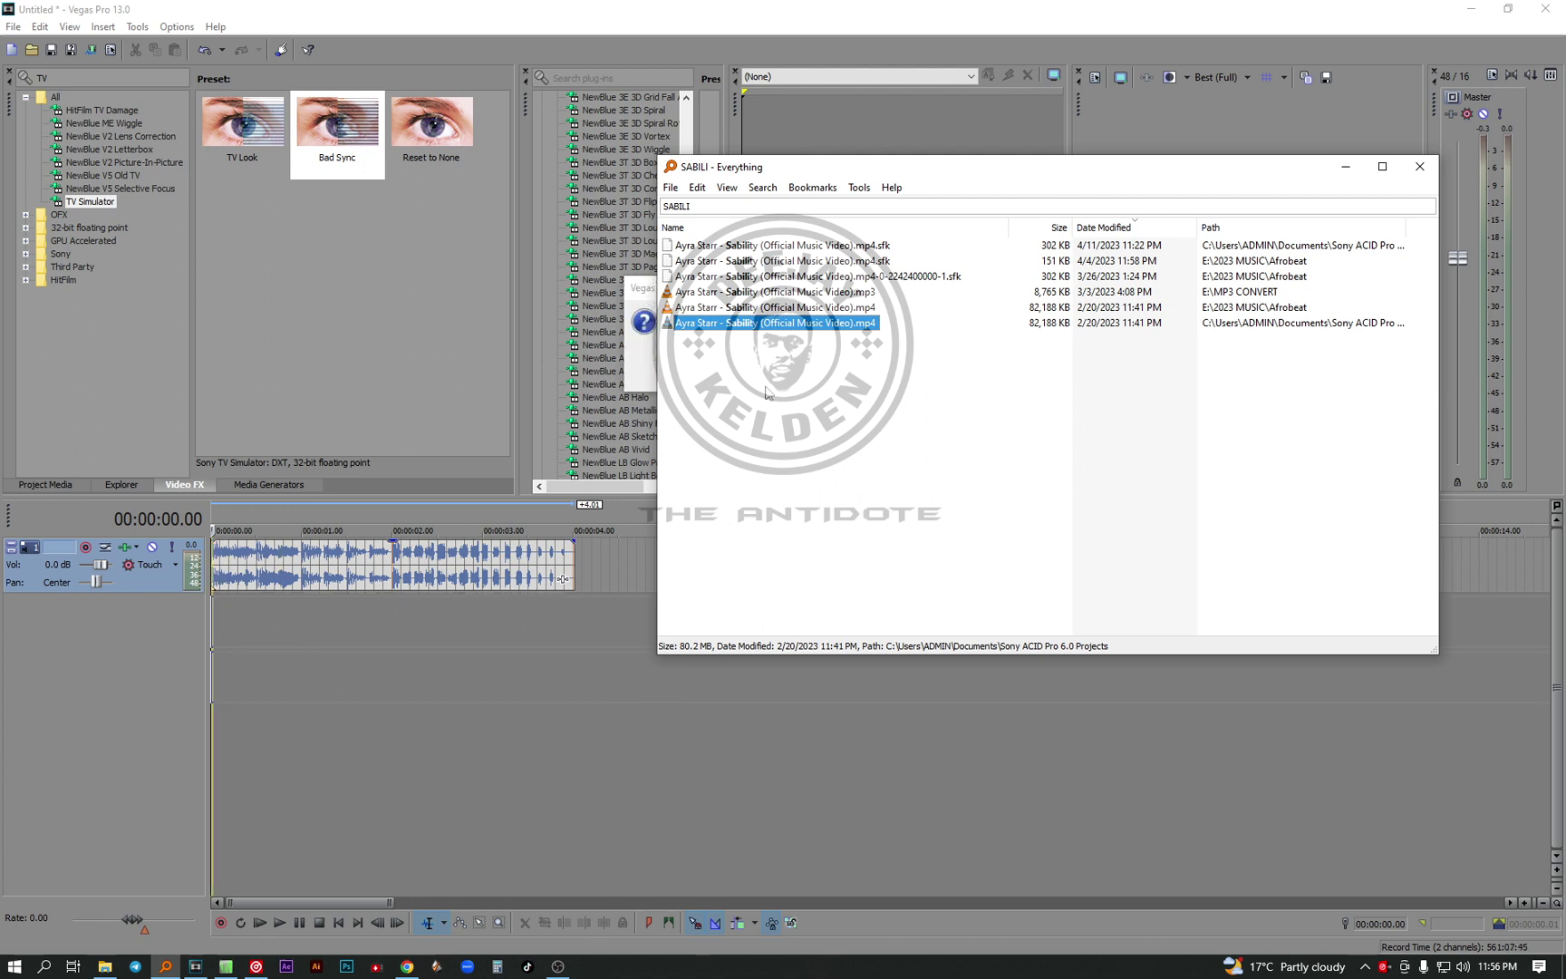
left_click(1344, 167)
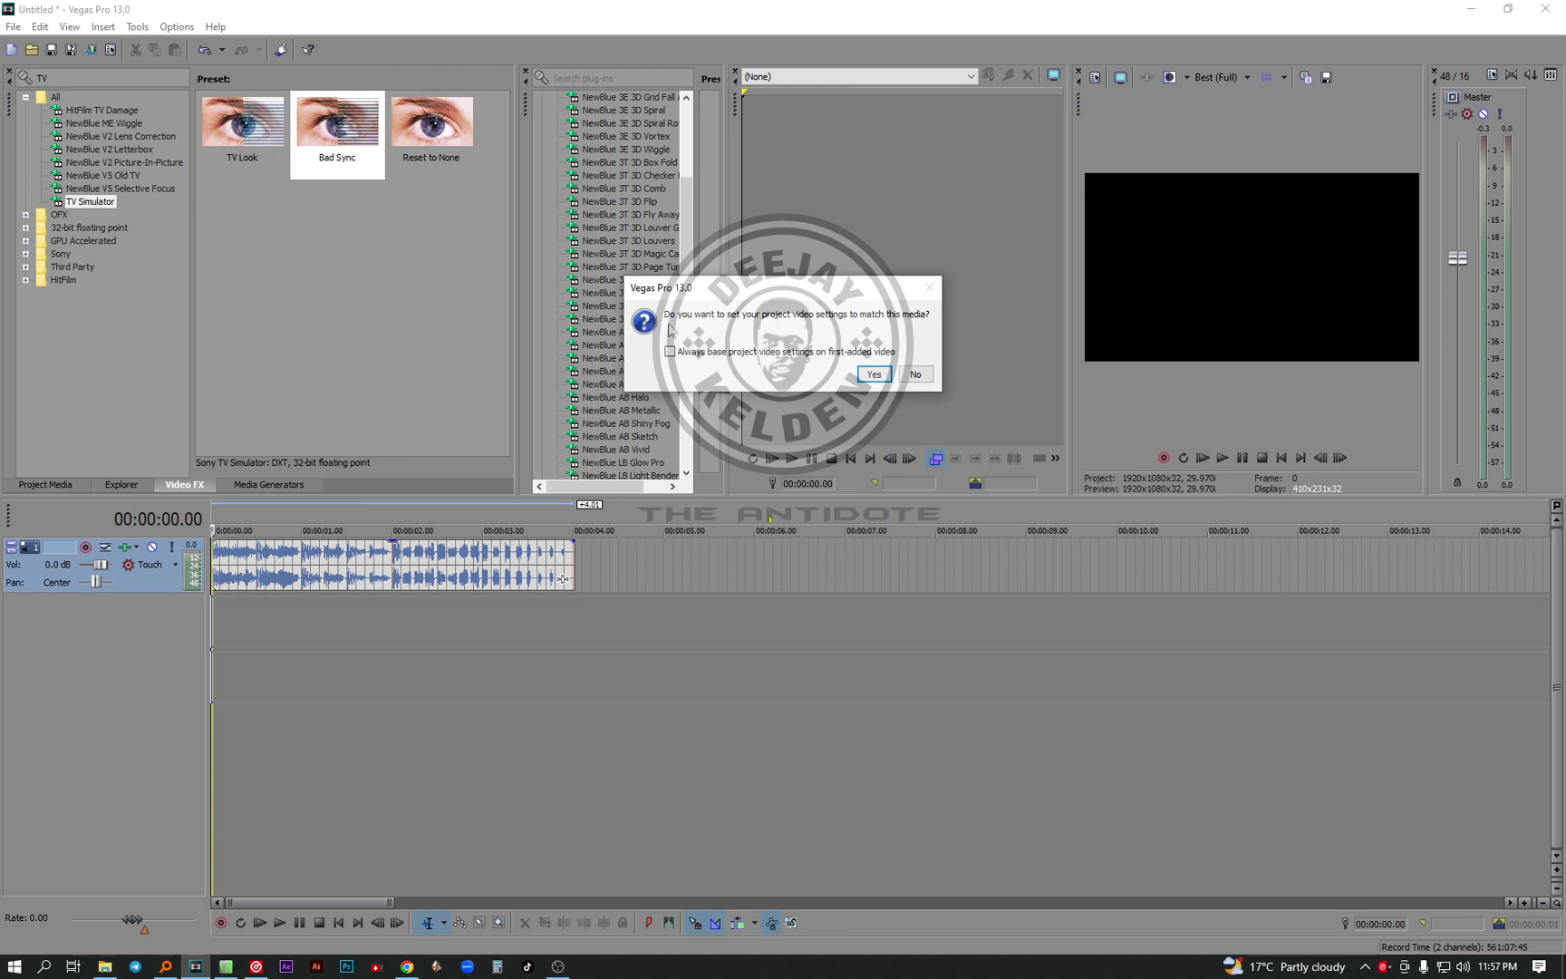
left_click(874, 374)
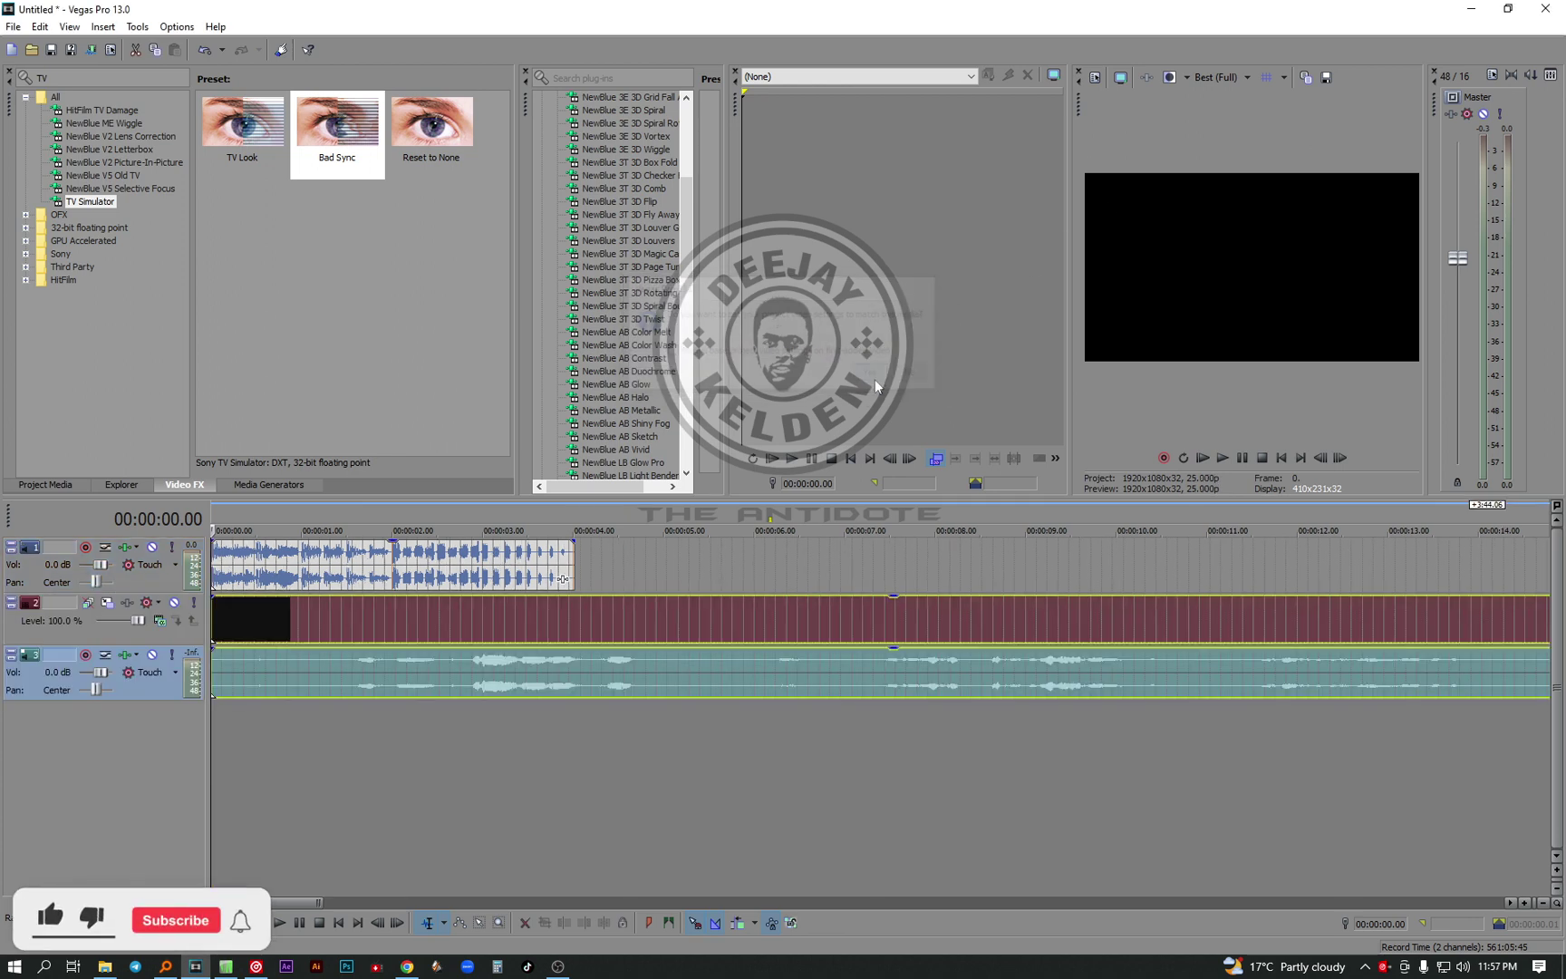
left_click(699, 786)
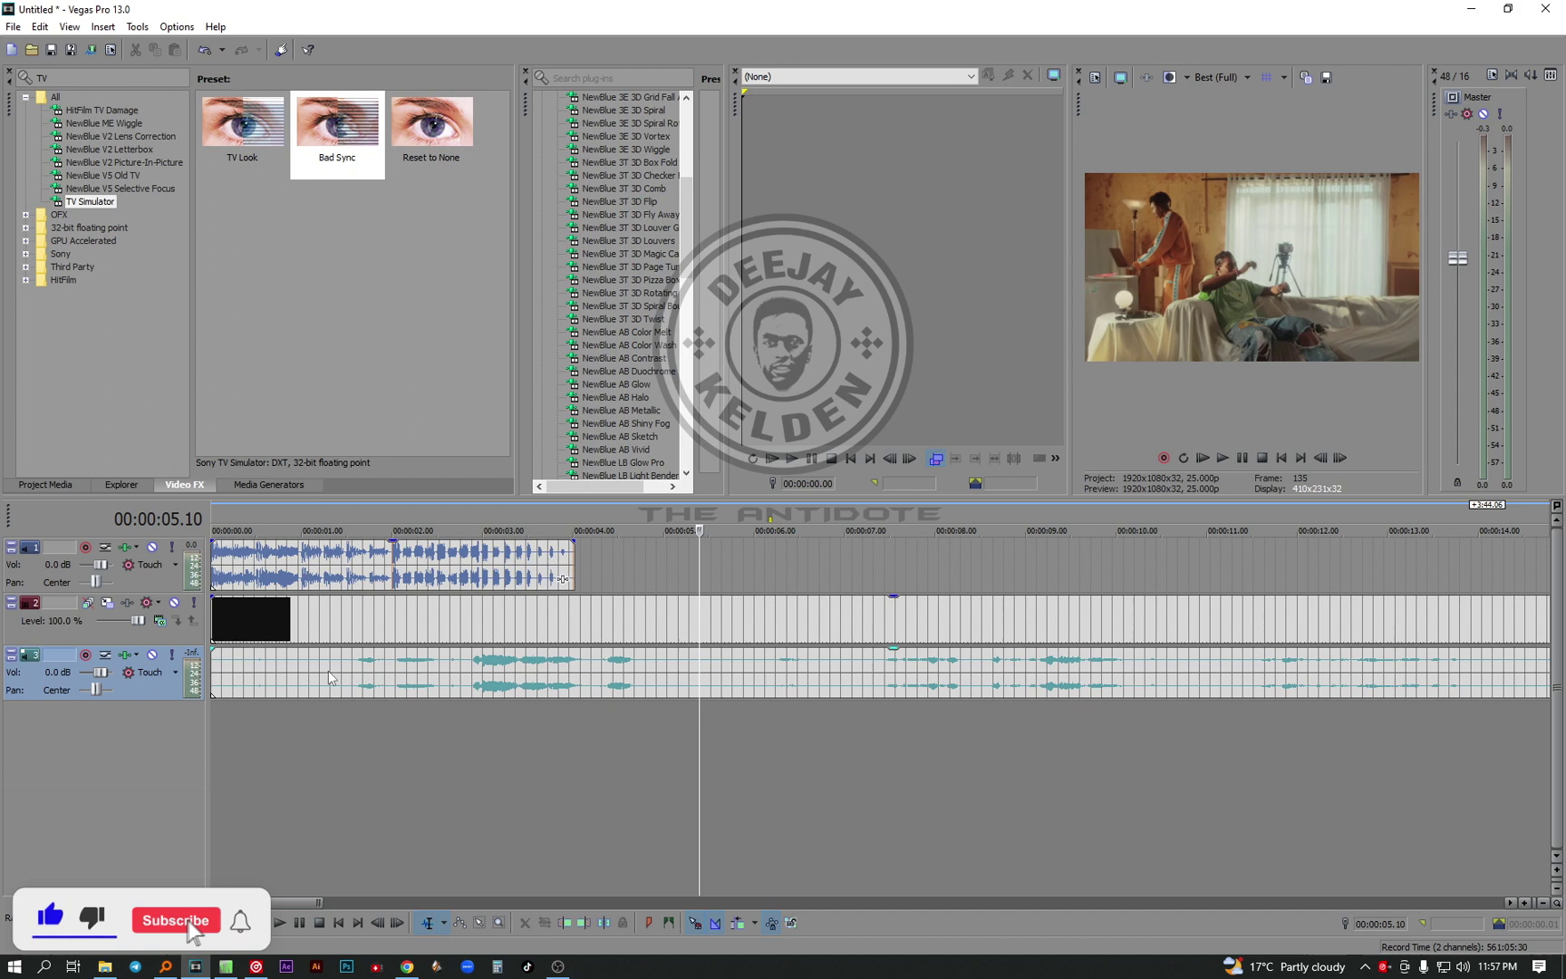
left_click_drag(328, 671, 775, 655)
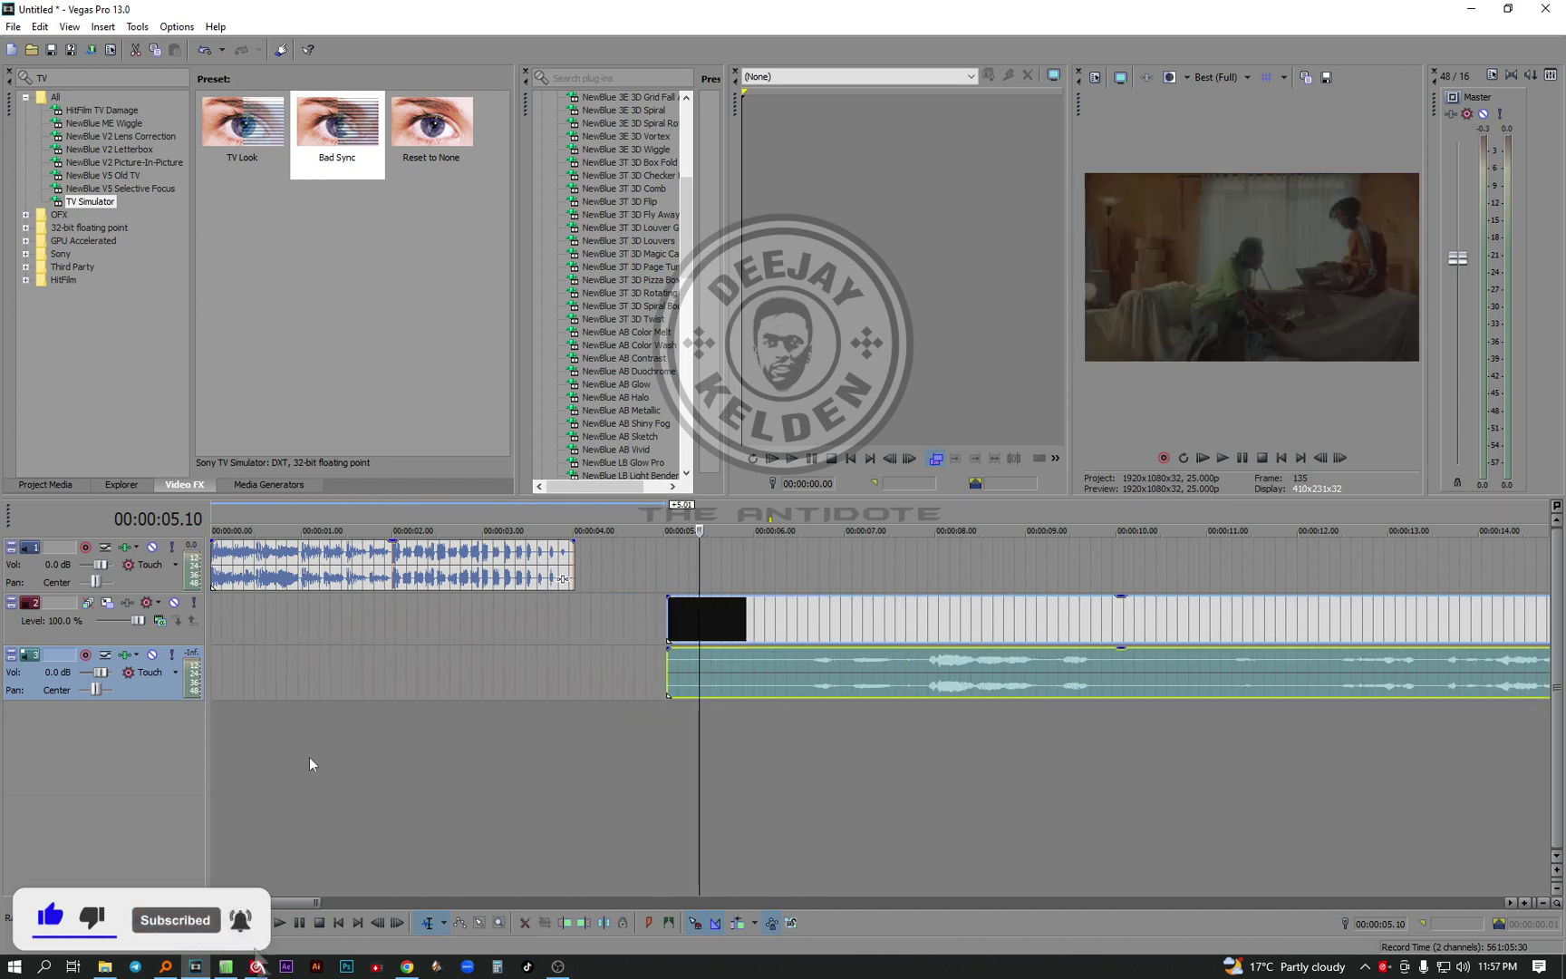
left_click(222, 742)
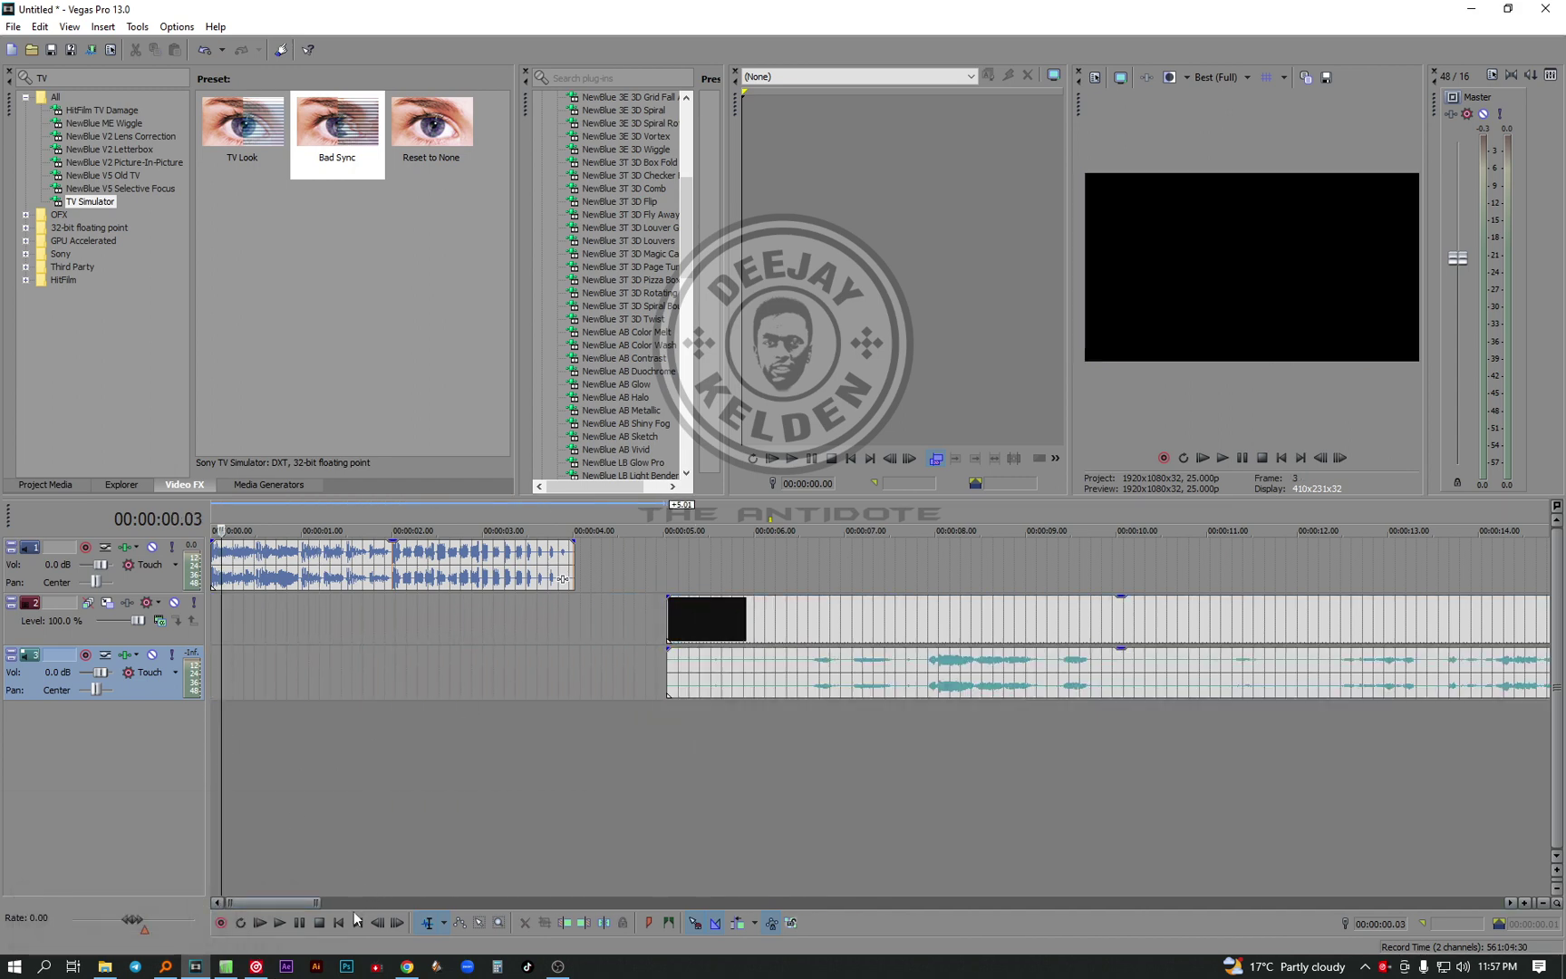
Play the project and preview the music video around 44 and 54 seconds
key("space")
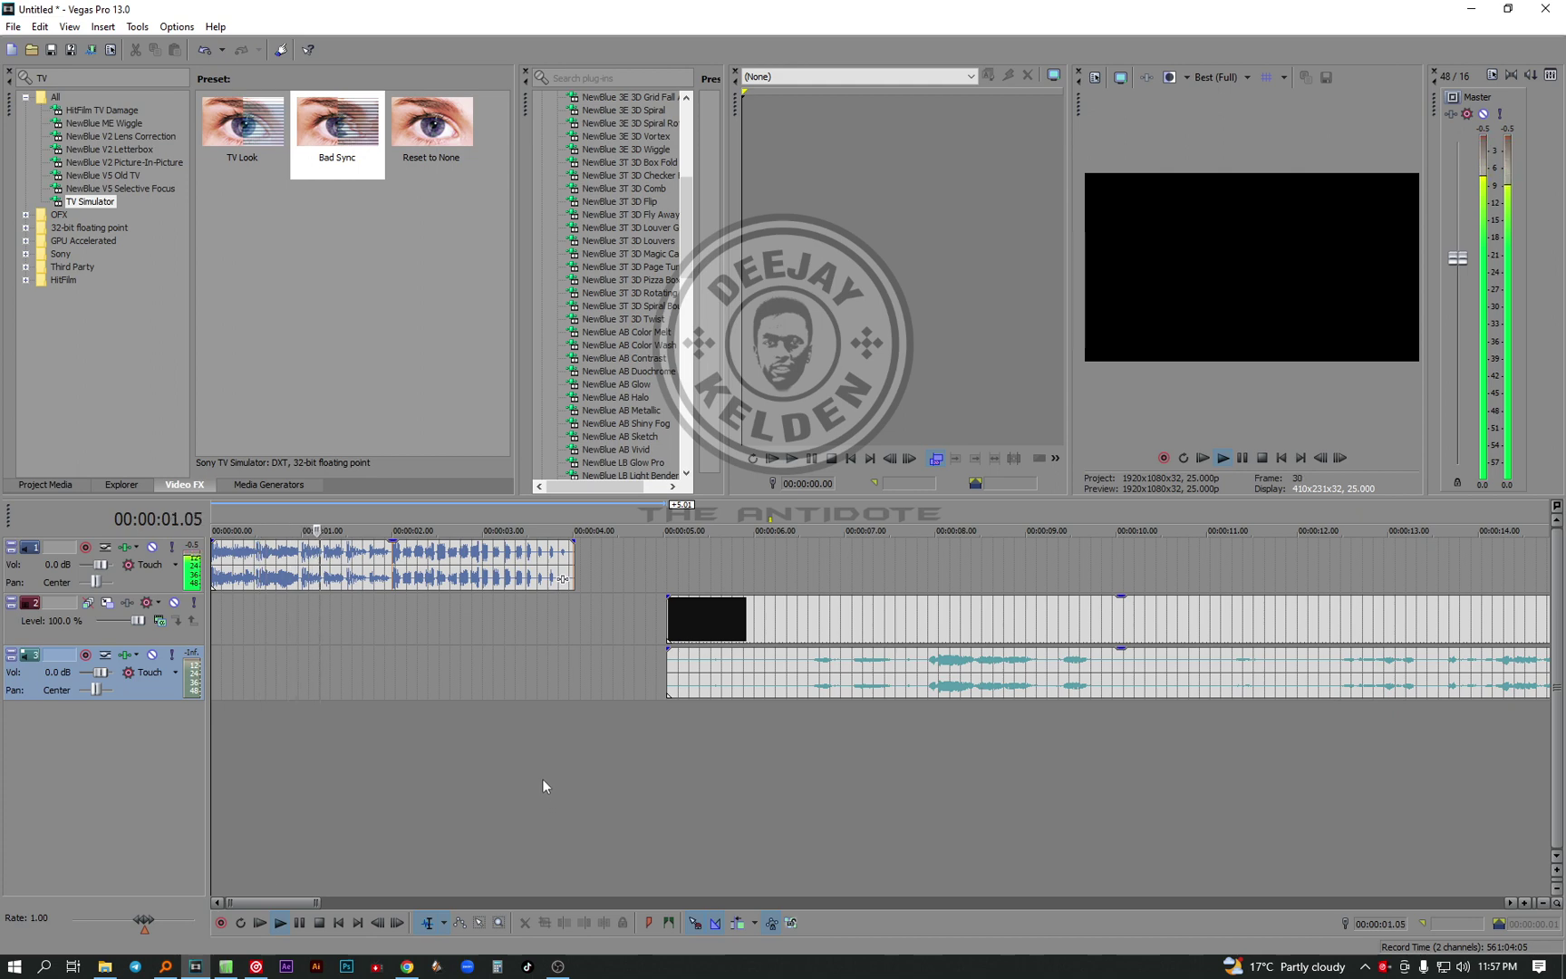
key("space")
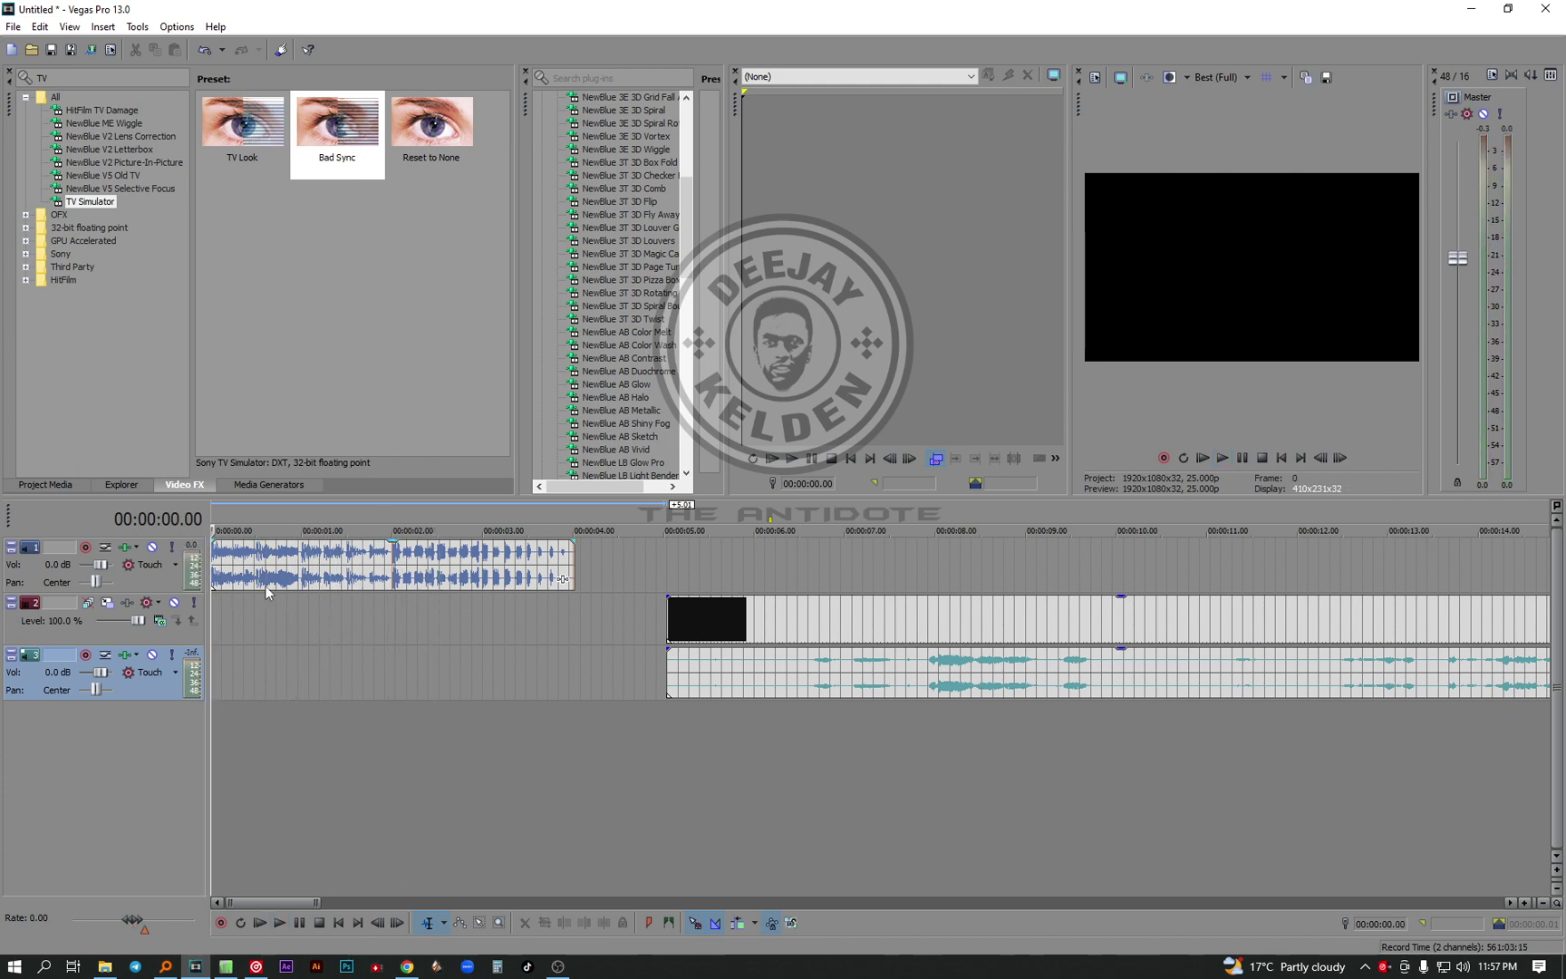
scroll(824, 672, "down", 8)
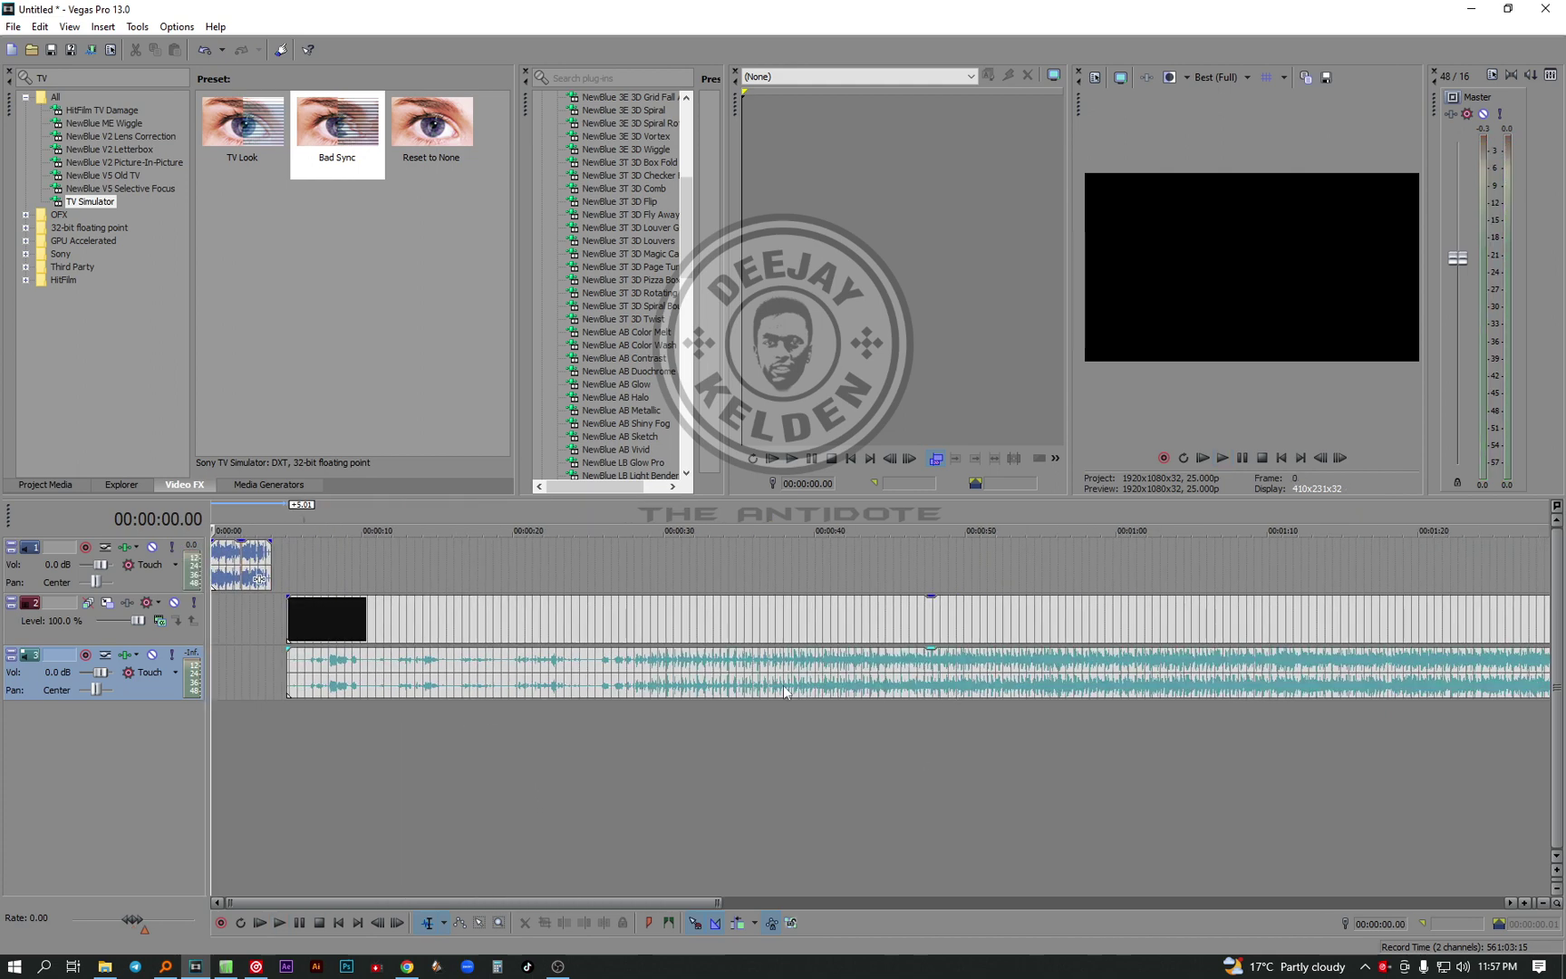
left_click(885, 834)
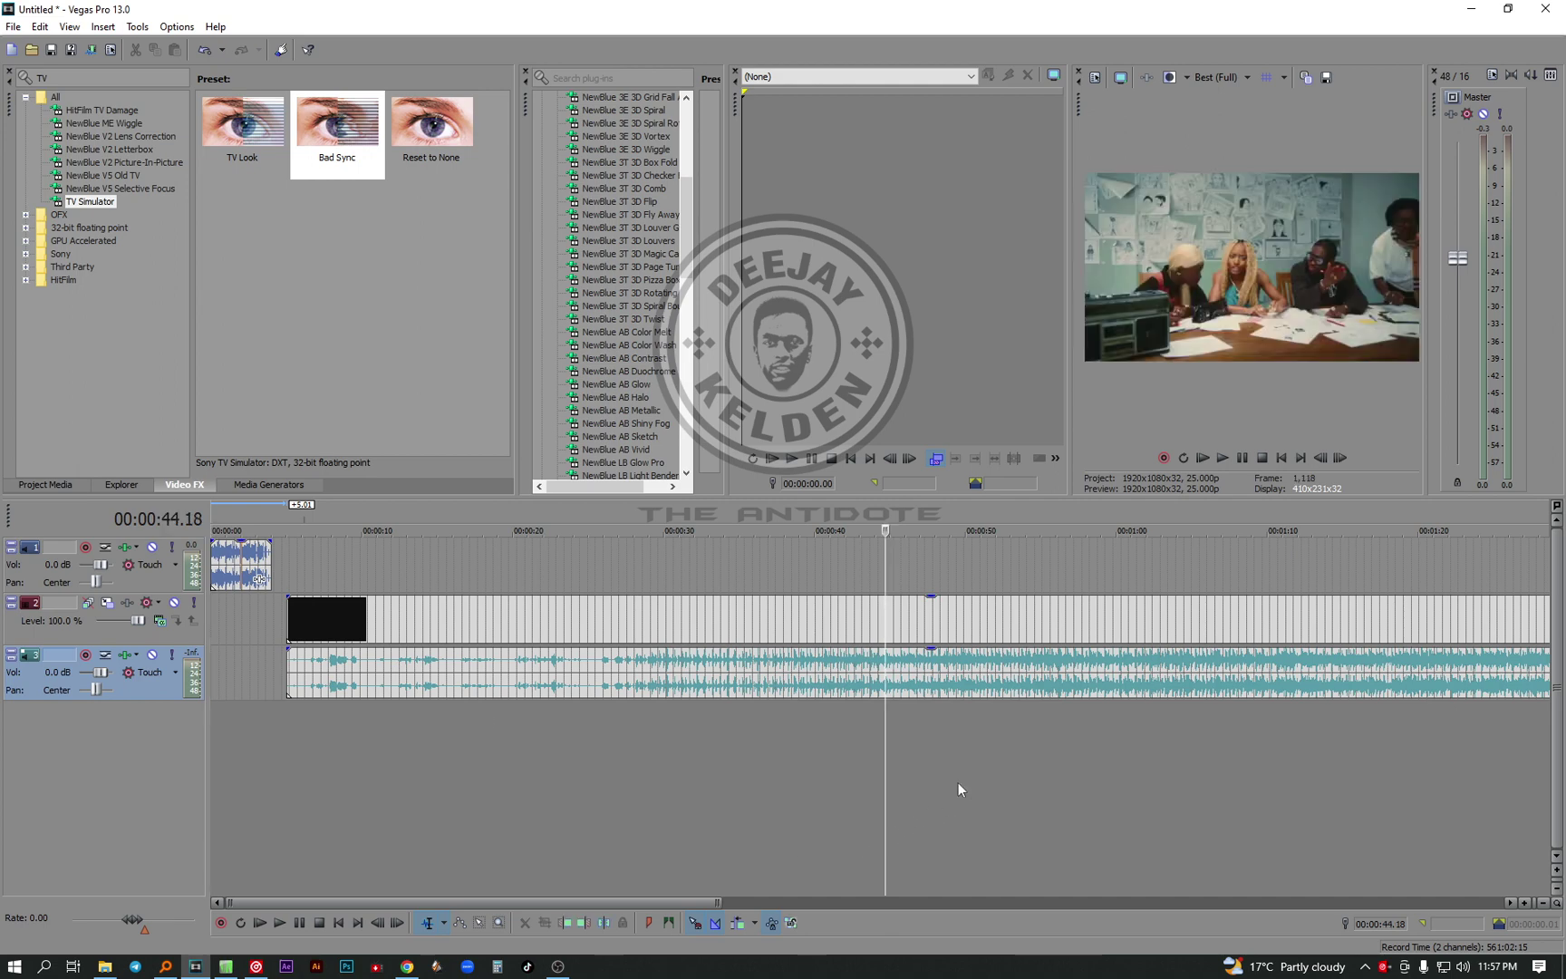
left_click(1034, 755)
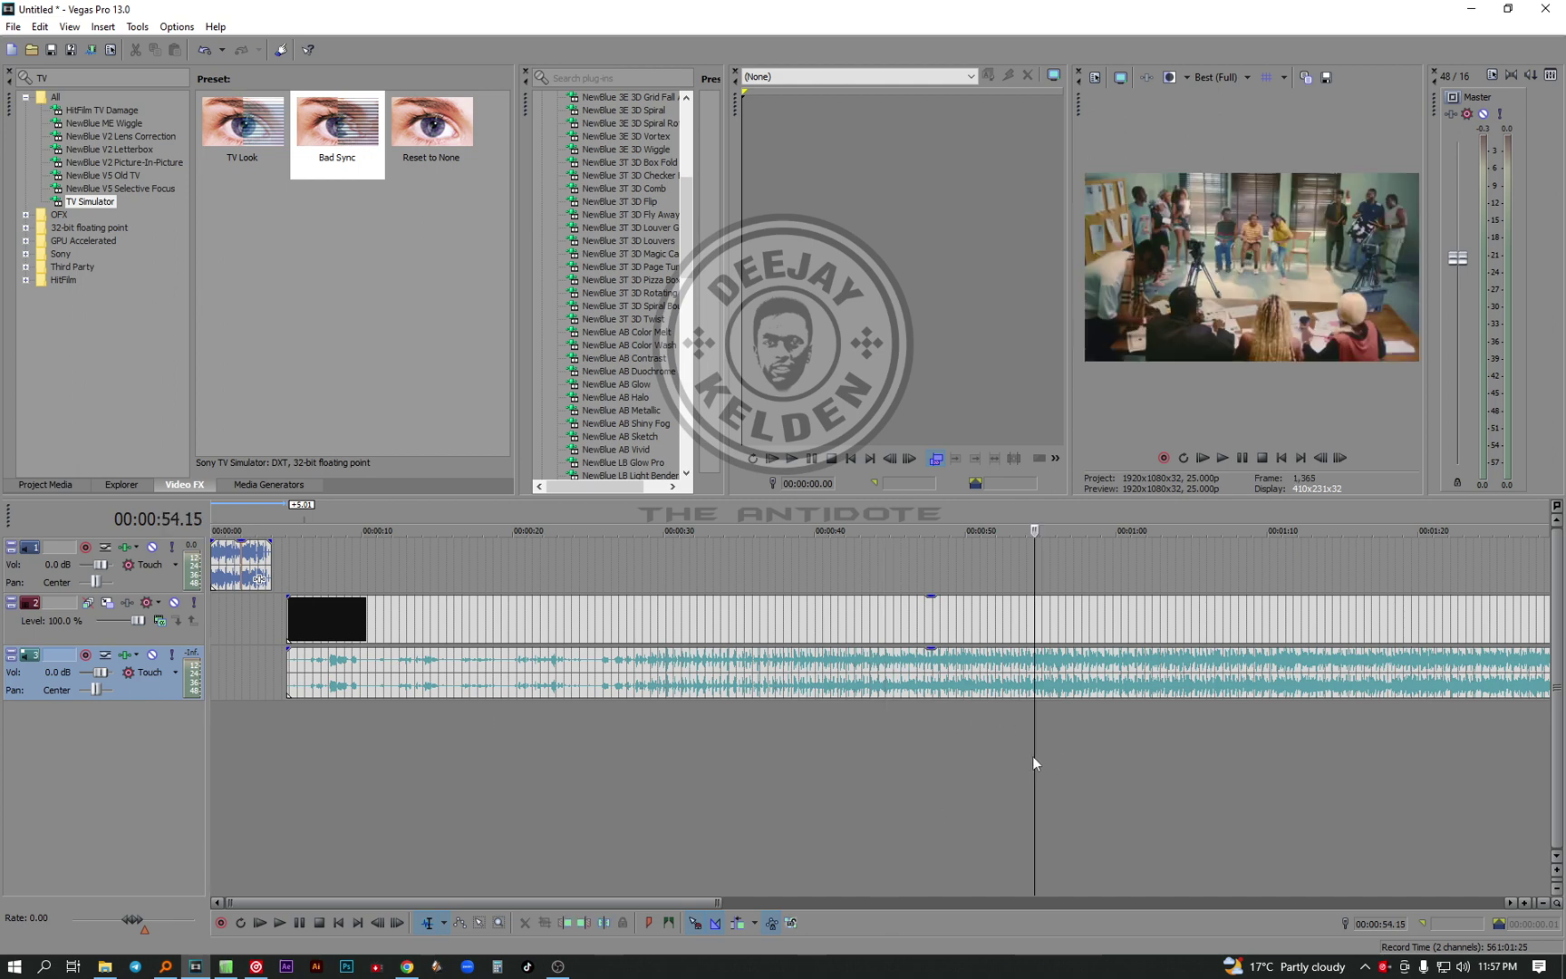
key("space")
key("space")
scroll(1056, 755, "down", 2)
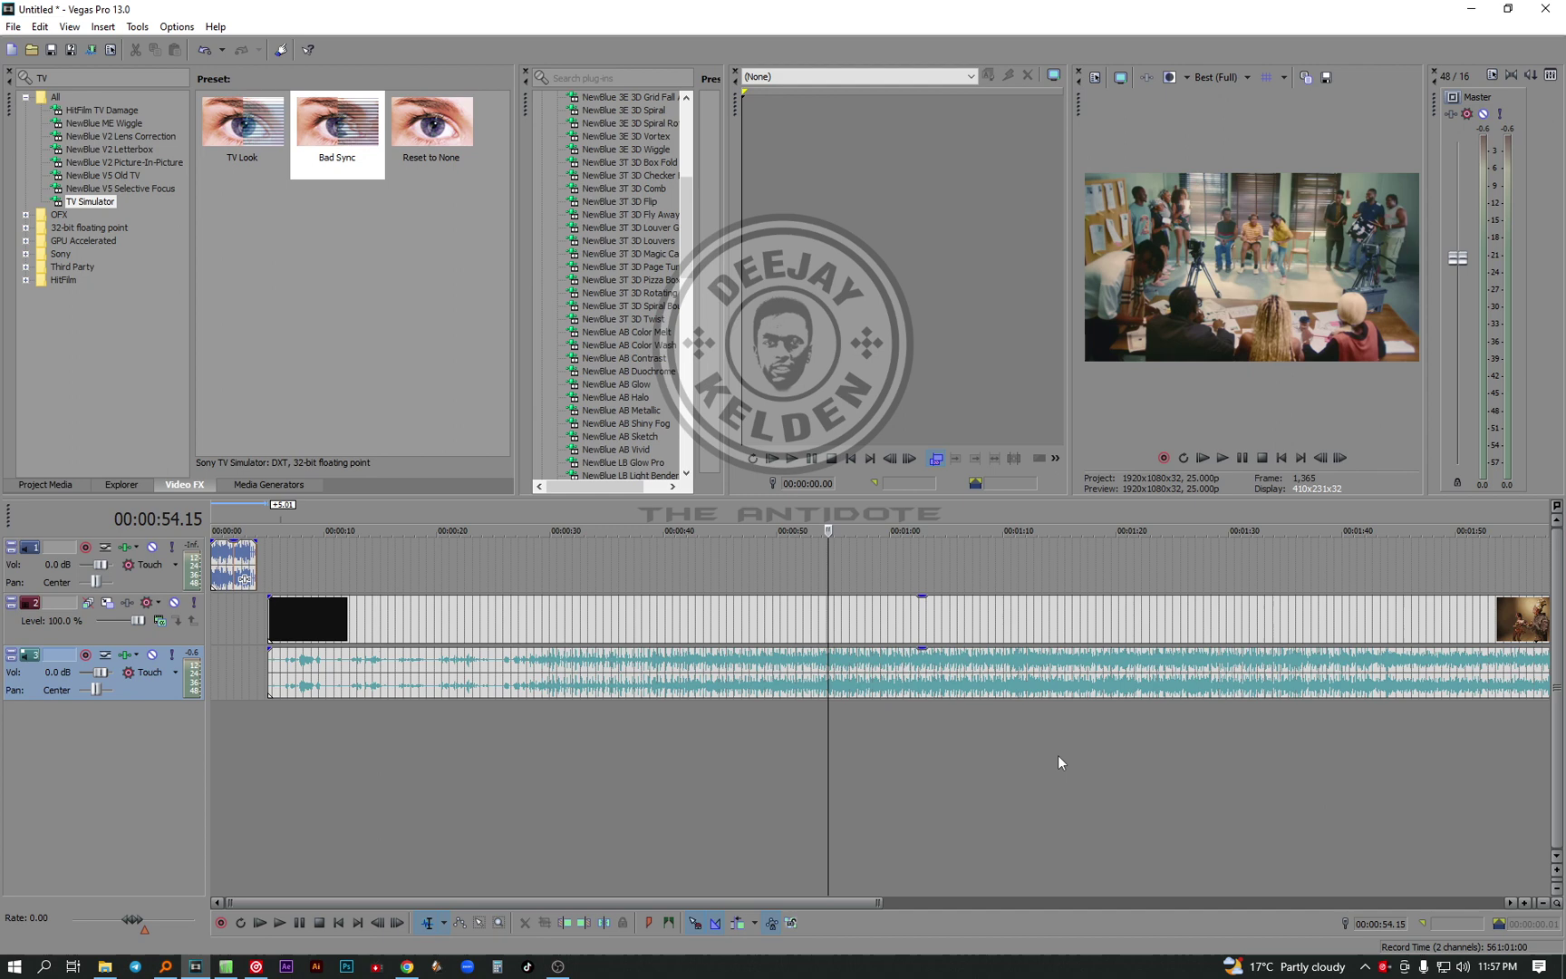
left_click(1032, 757)
Play from about 1:08, zoom in, and park the cursor at 01:12.08
key("space")
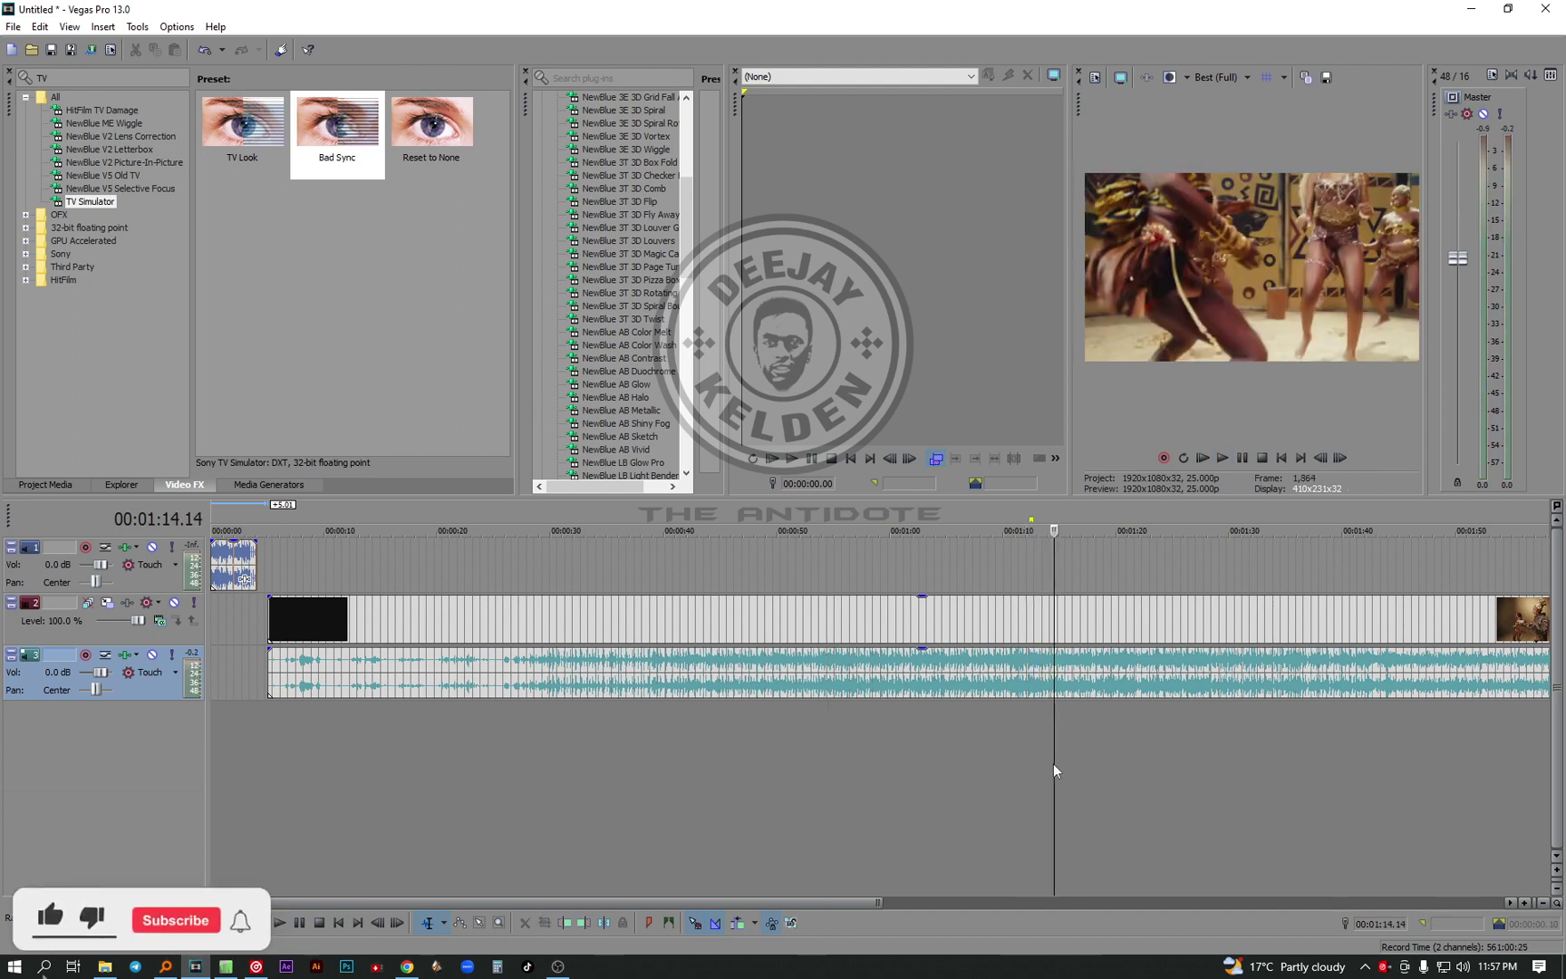
left_click(989, 775)
key("space")
scroll(997, 769, "up", 4)
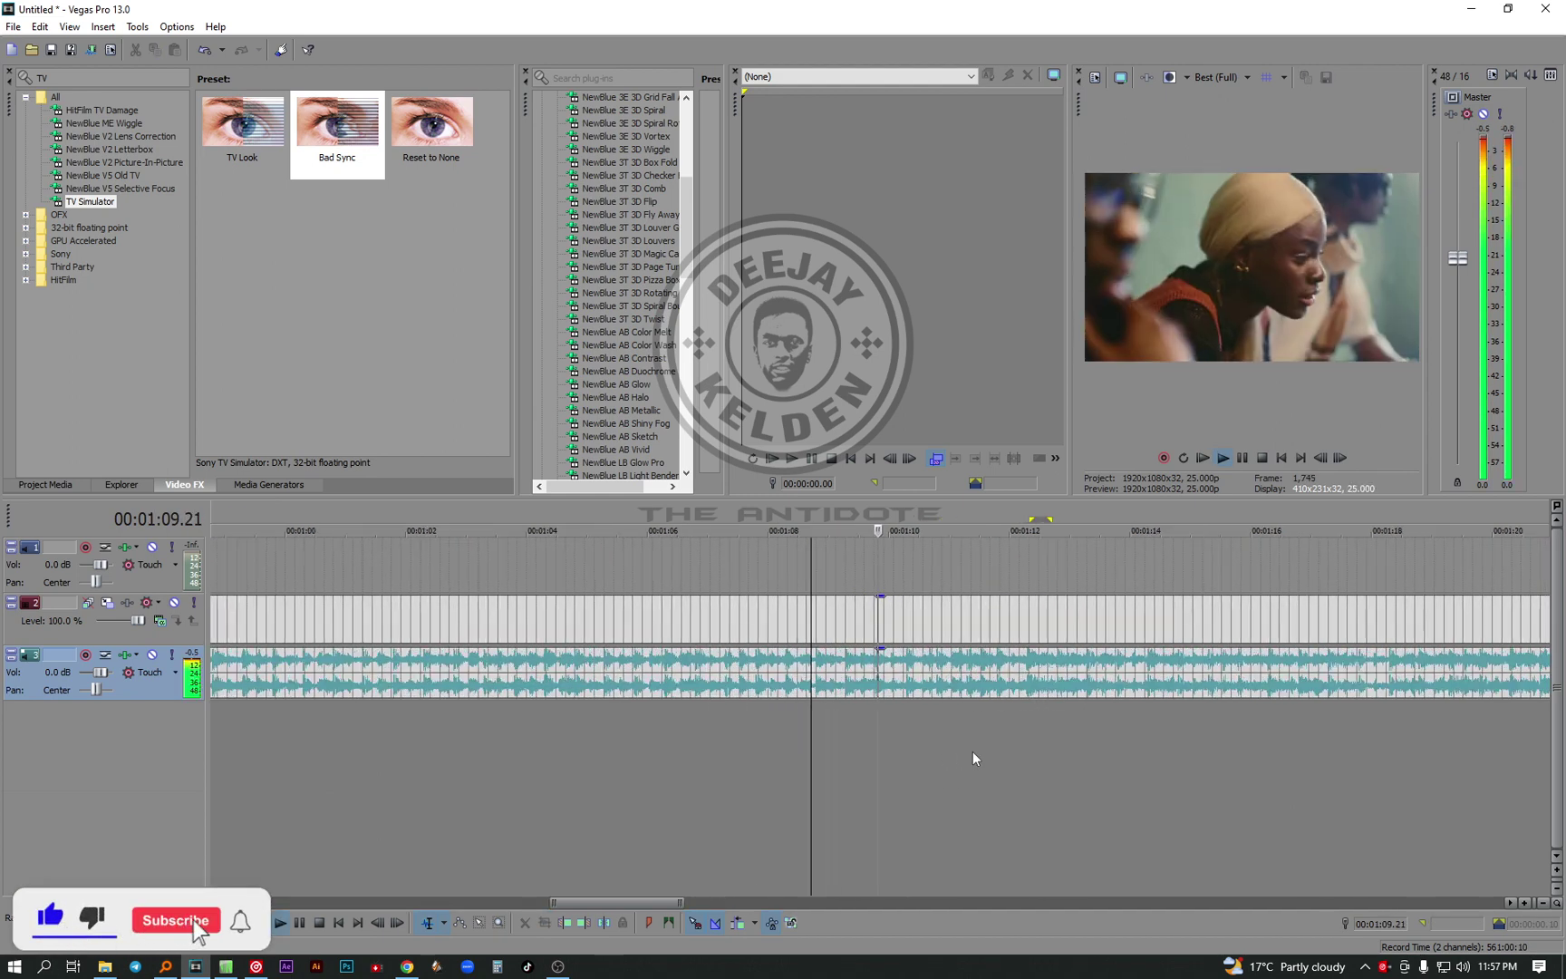
scroll(972, 752, "up", 2)
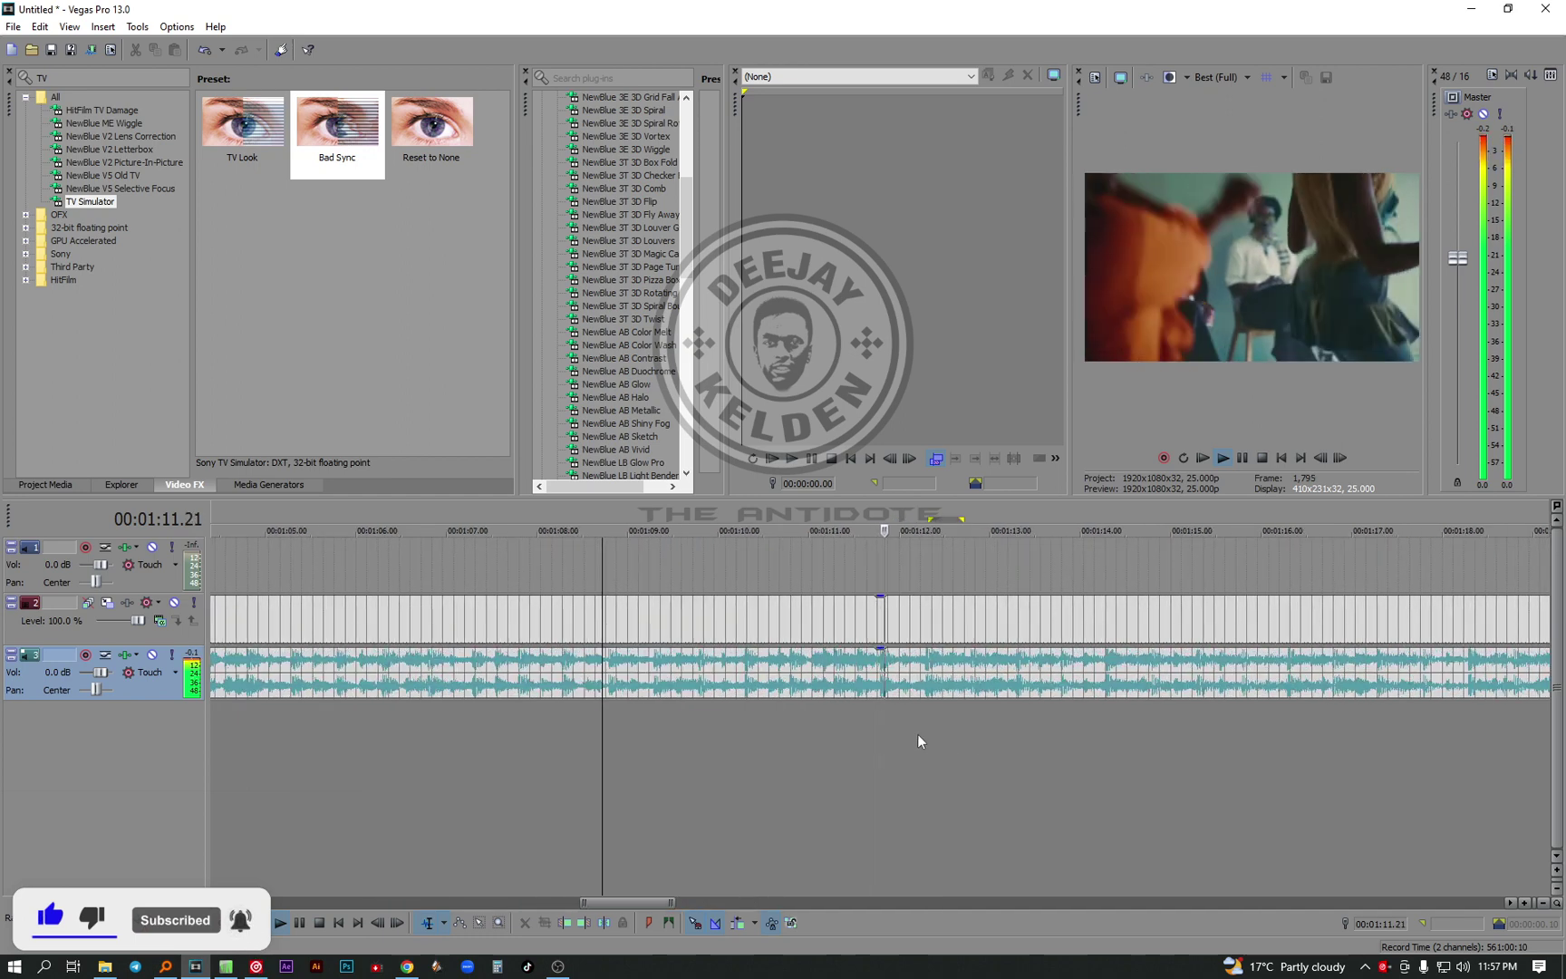
key("space")
left_click(929, 686)
scroll(937, 692, "up", 3)
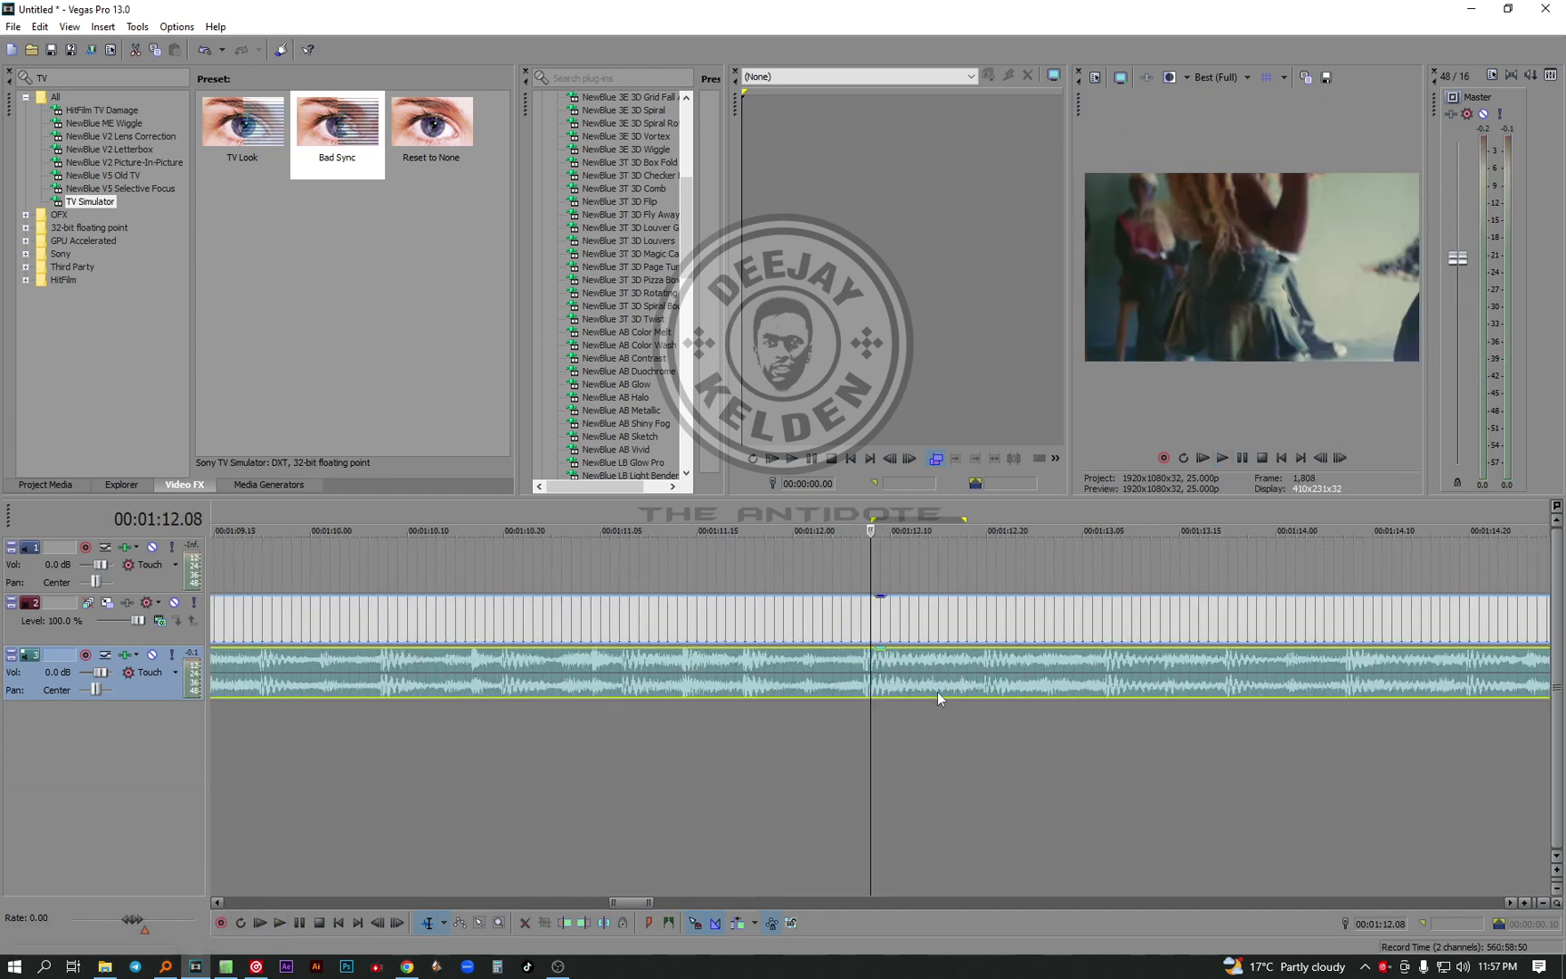
Zoom into the frames and set the cursor exactly at 01:12.07 on the video and audio events
left_click(852, 686)
scroll(849, 686, "up", 4)
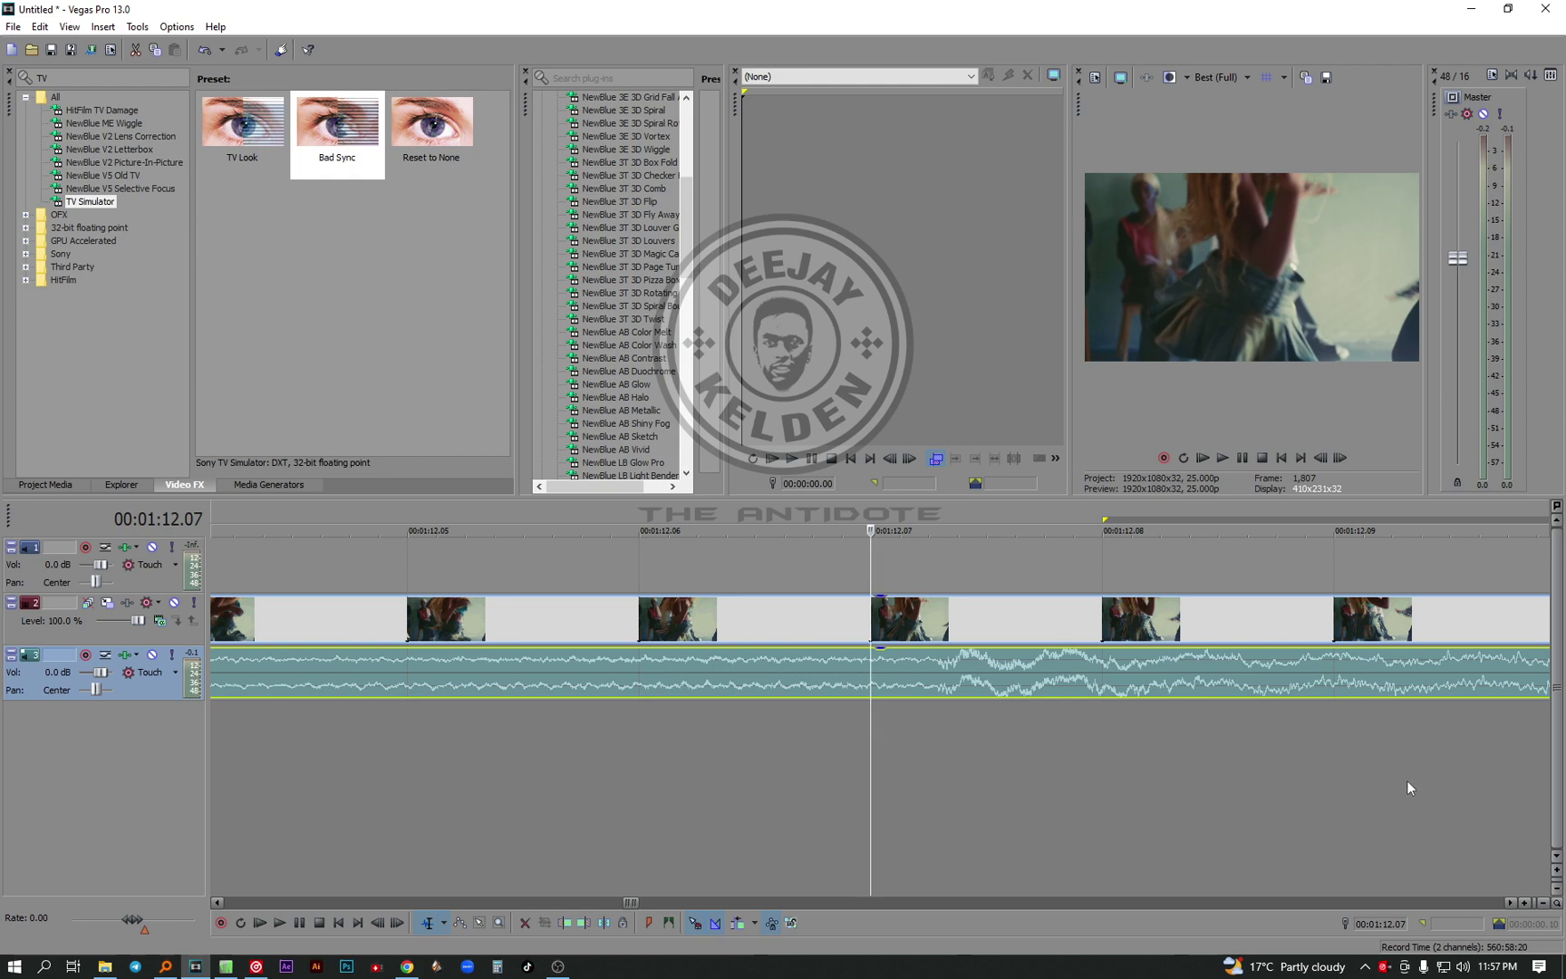
left_click(1525, 904)
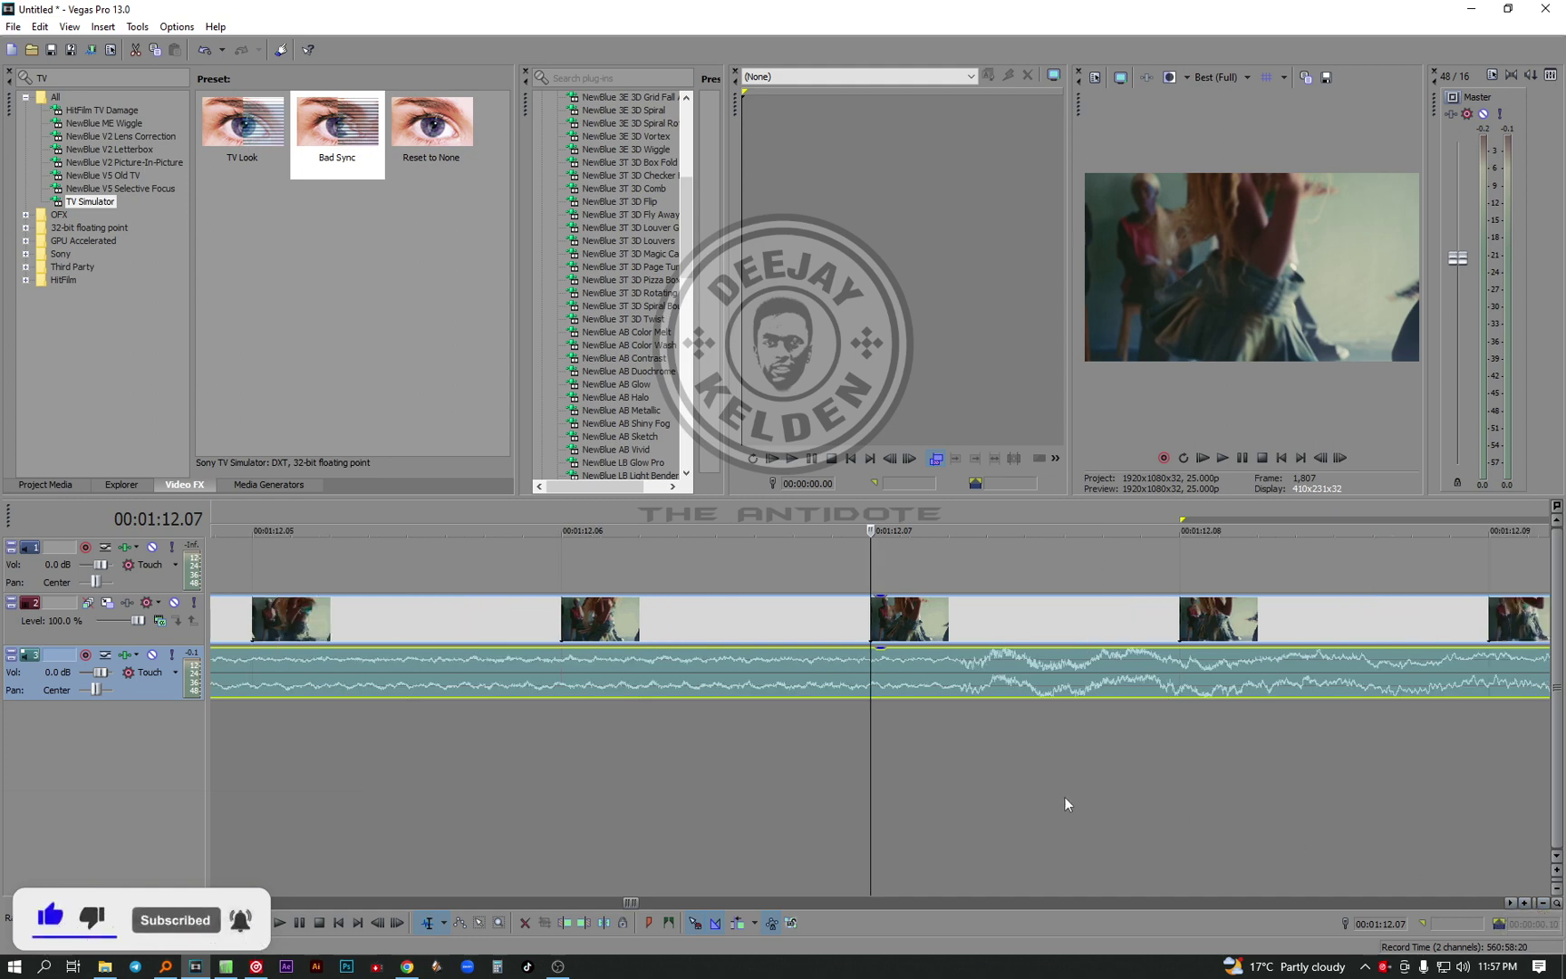
scroll(1074, 798, "down", 5)
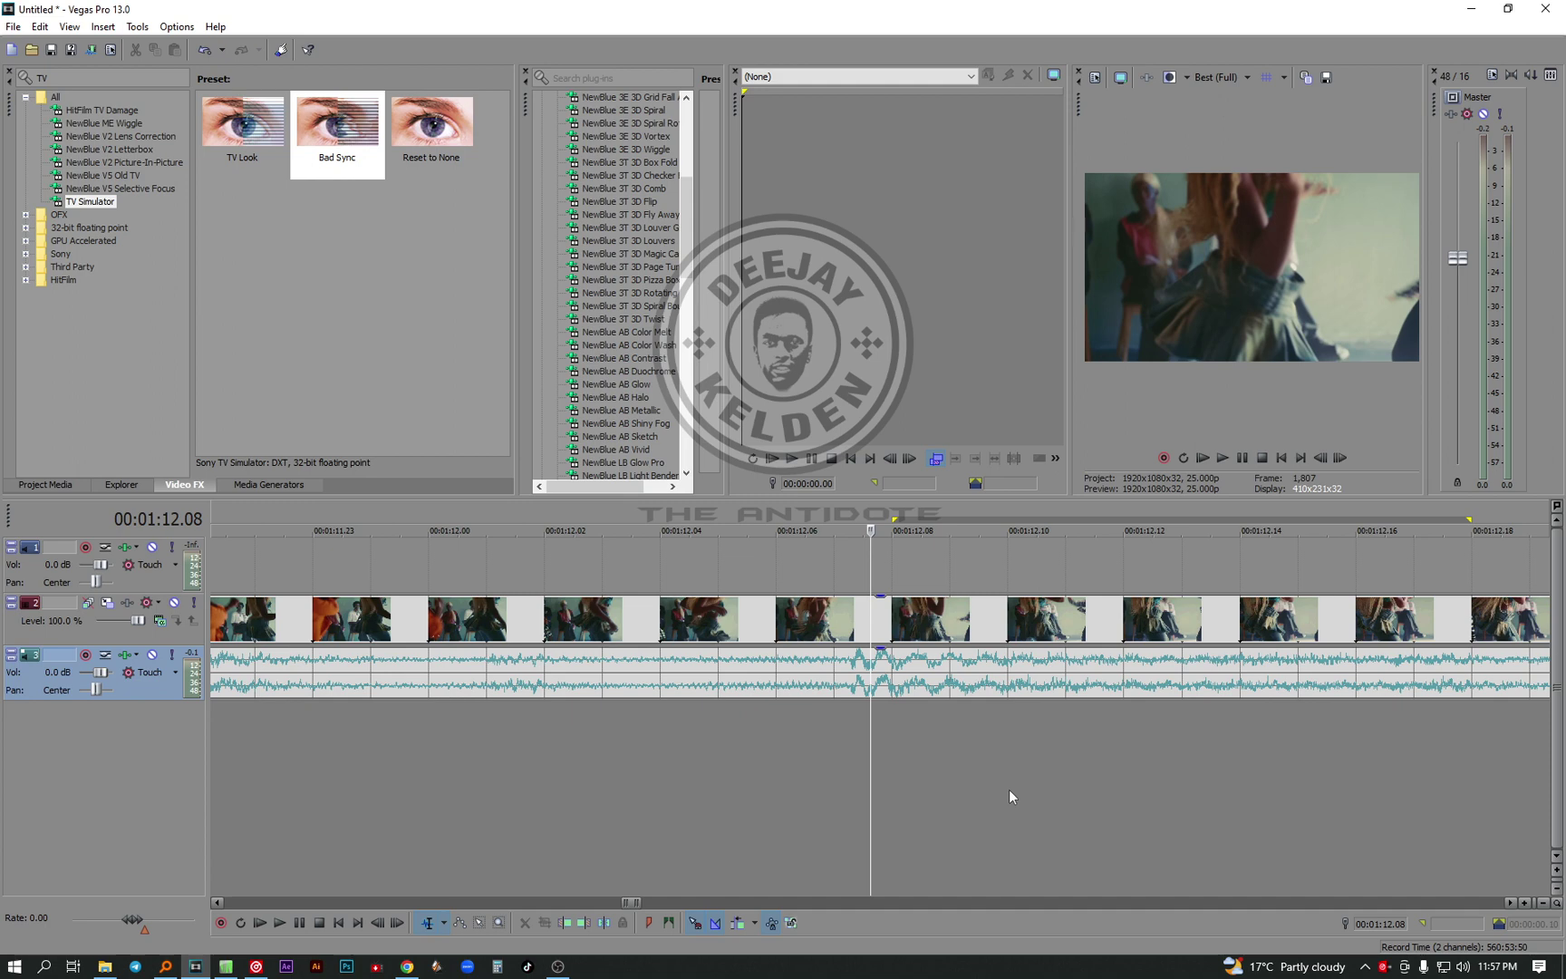
left_click(833, 802)
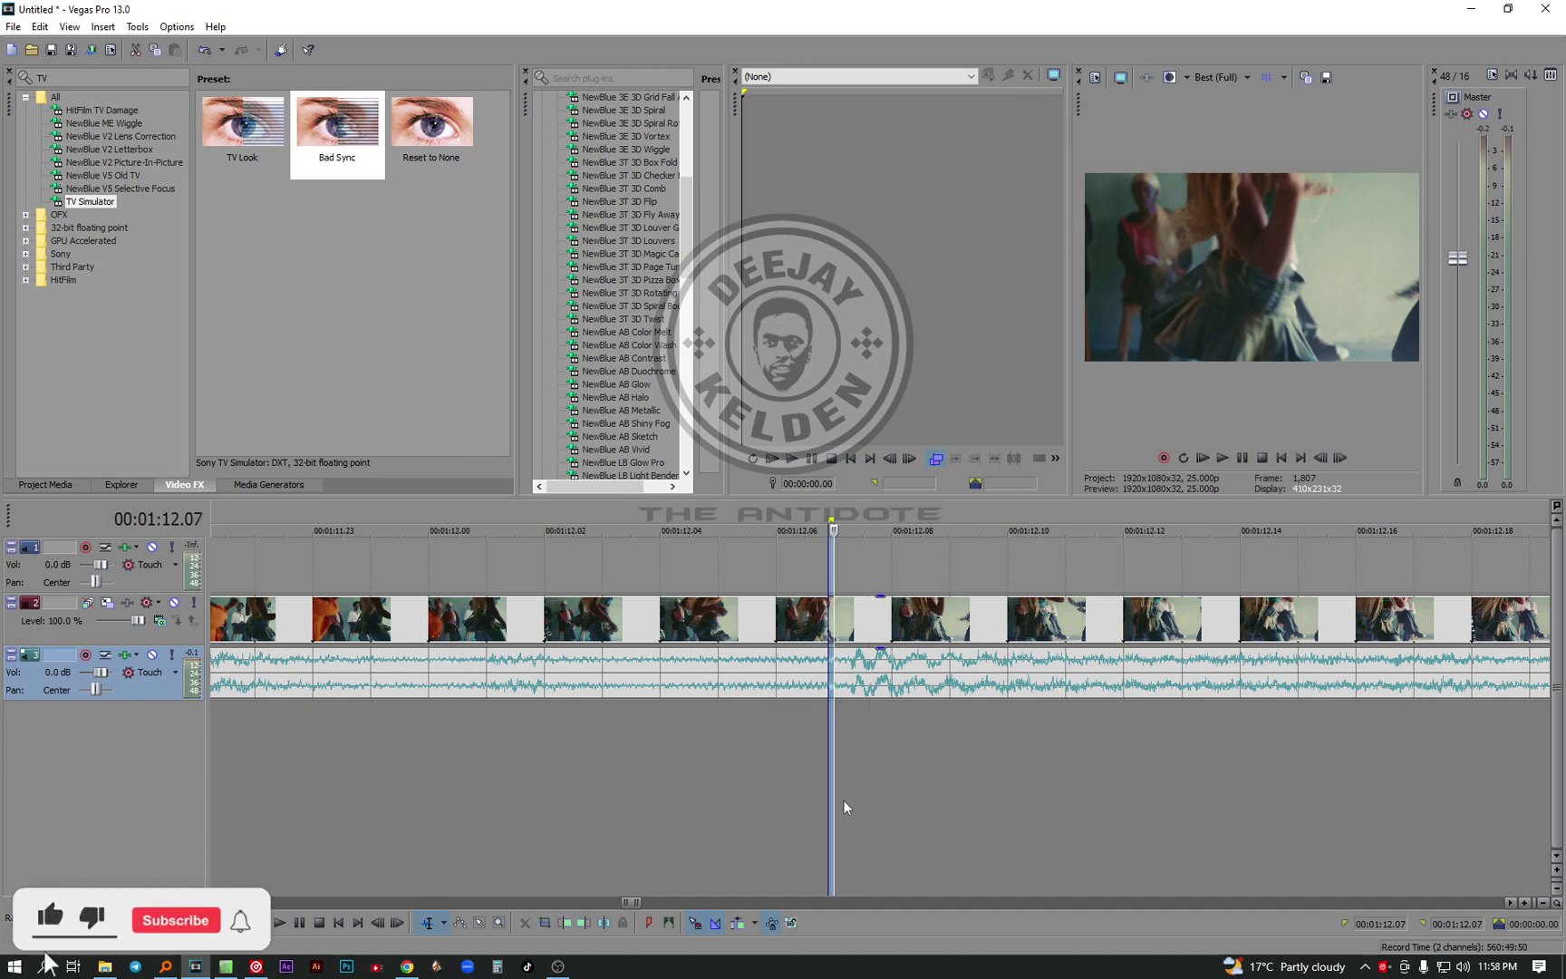
left_click(844, 801)
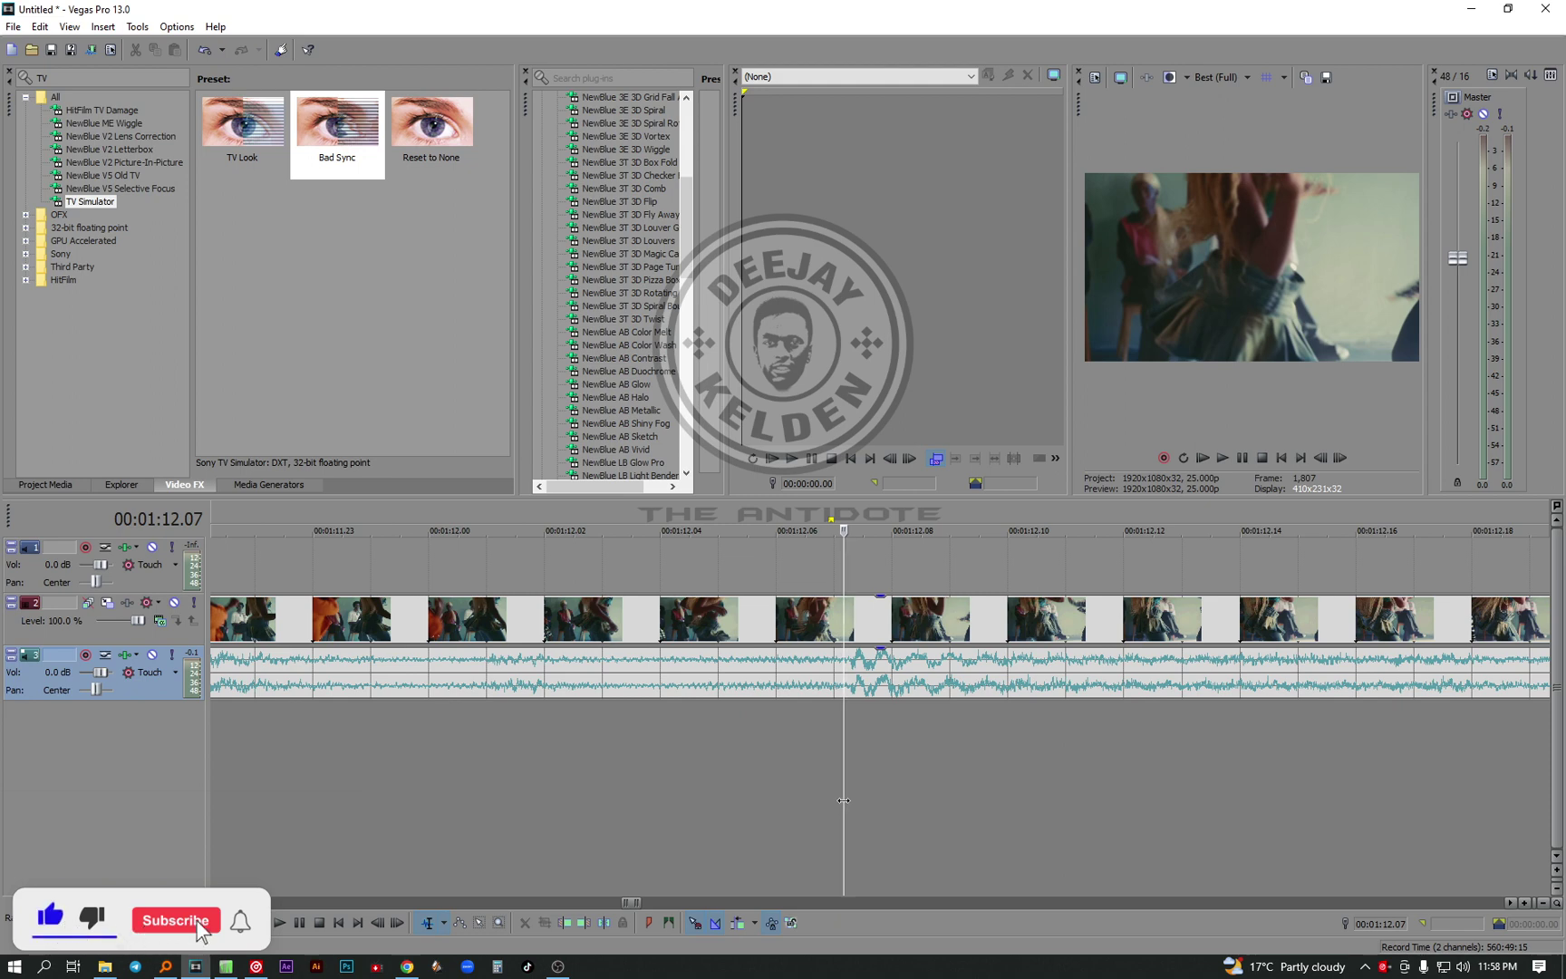
left_click(848, 803)
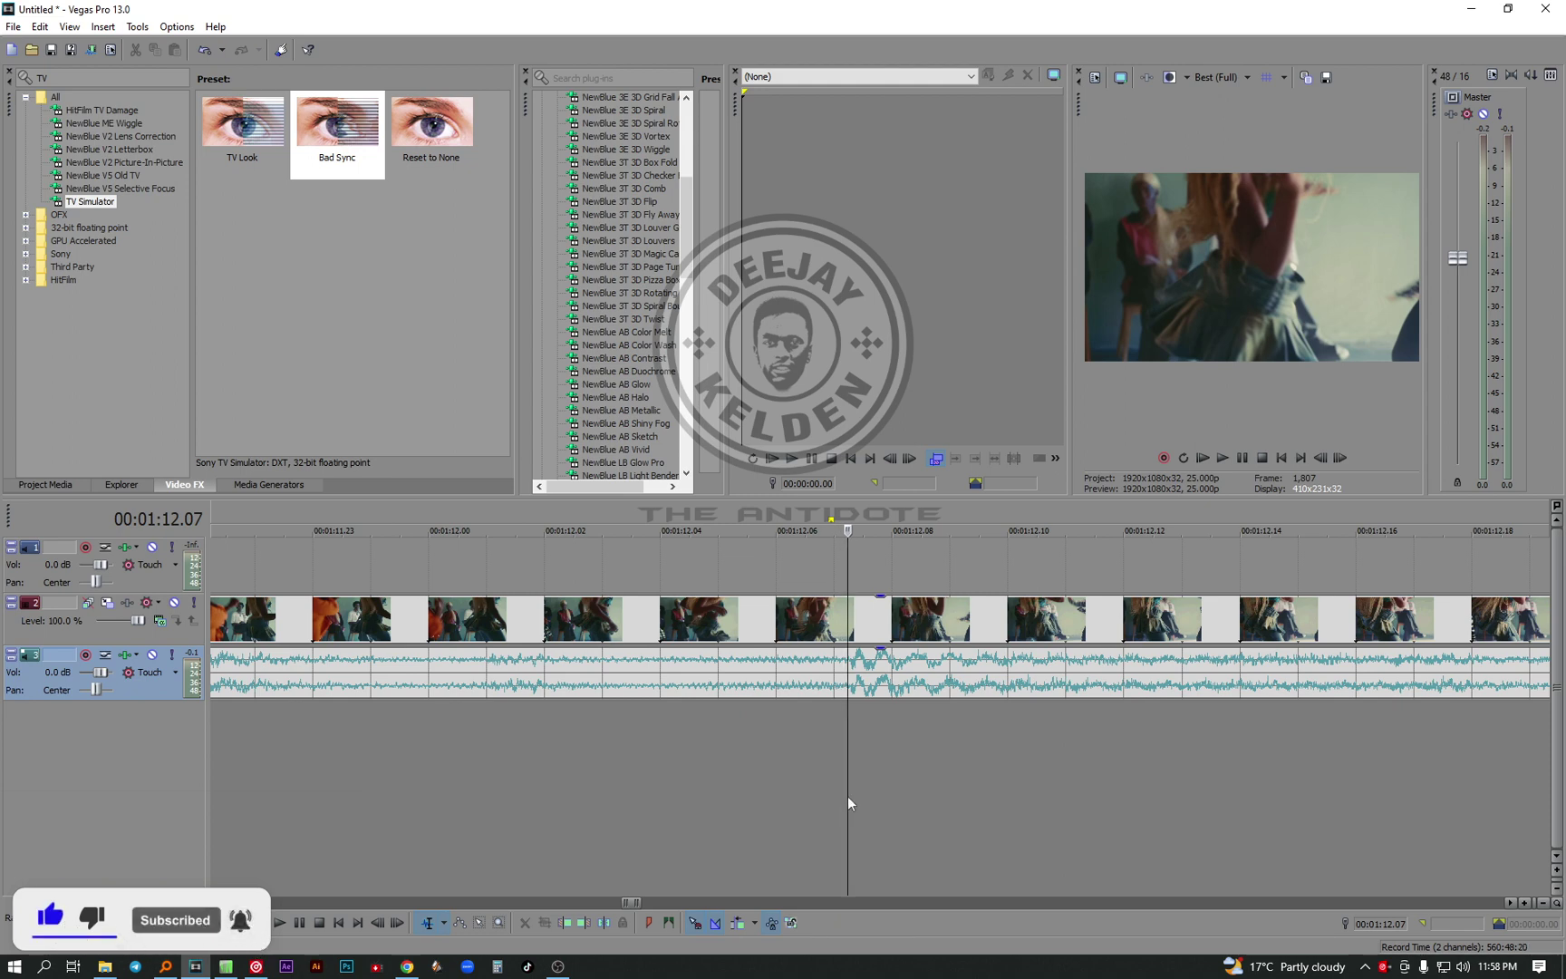
left_click(844, 686)
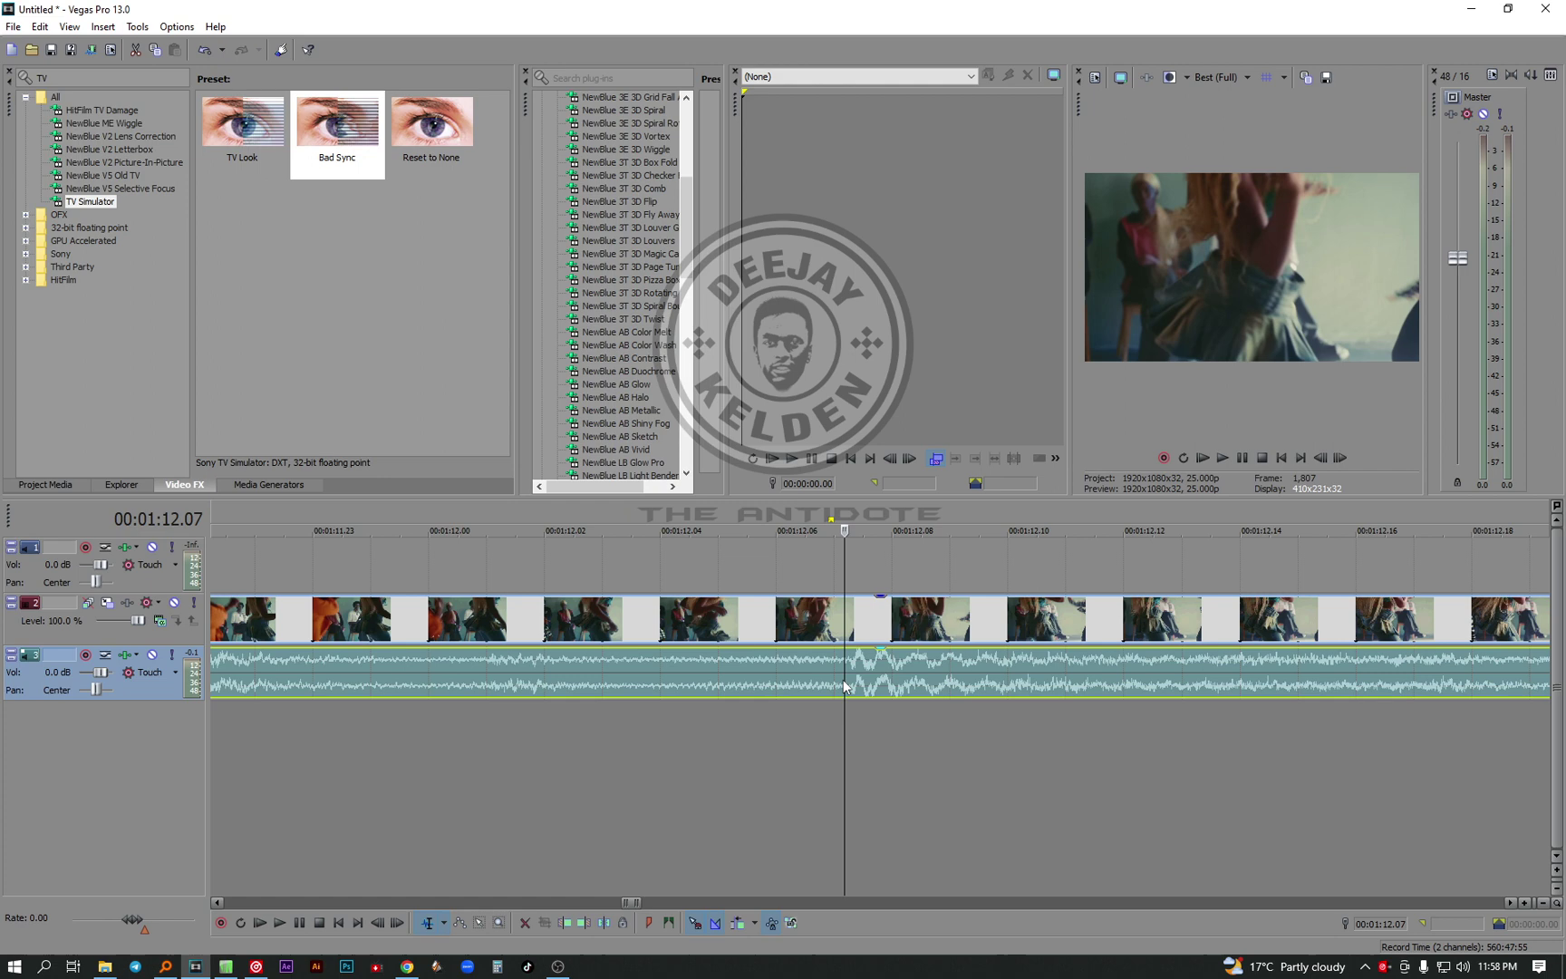
left_click(843, 683)
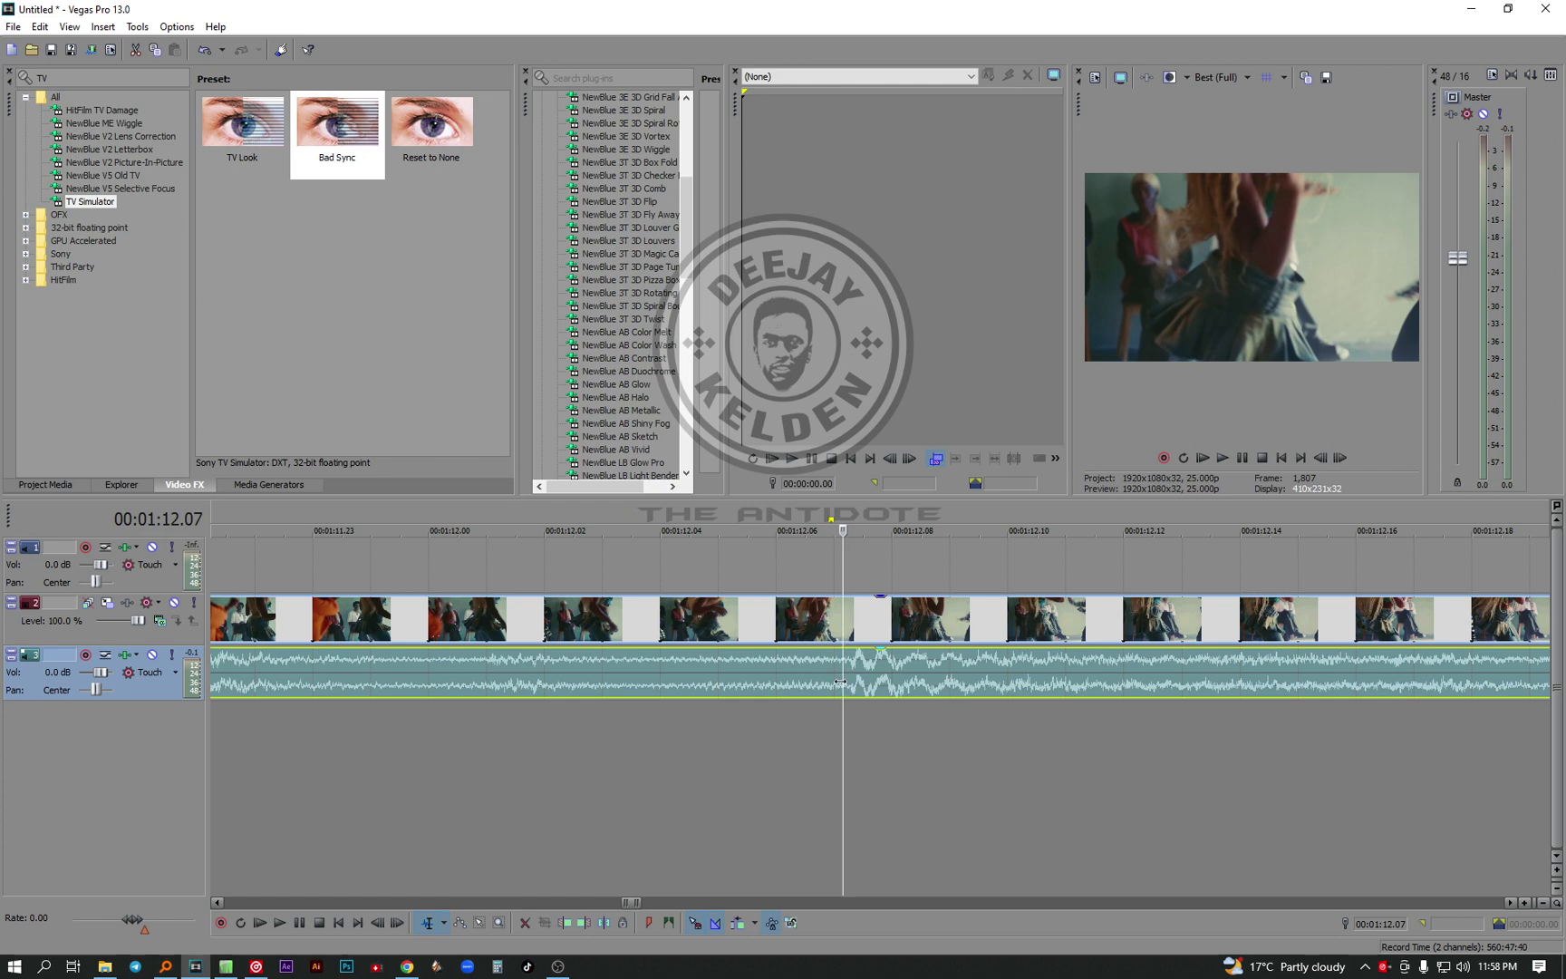
Split the video and audio at 01:12.07, delete the earlier part, and play the remainder
key("s")
left_click(761, 681)
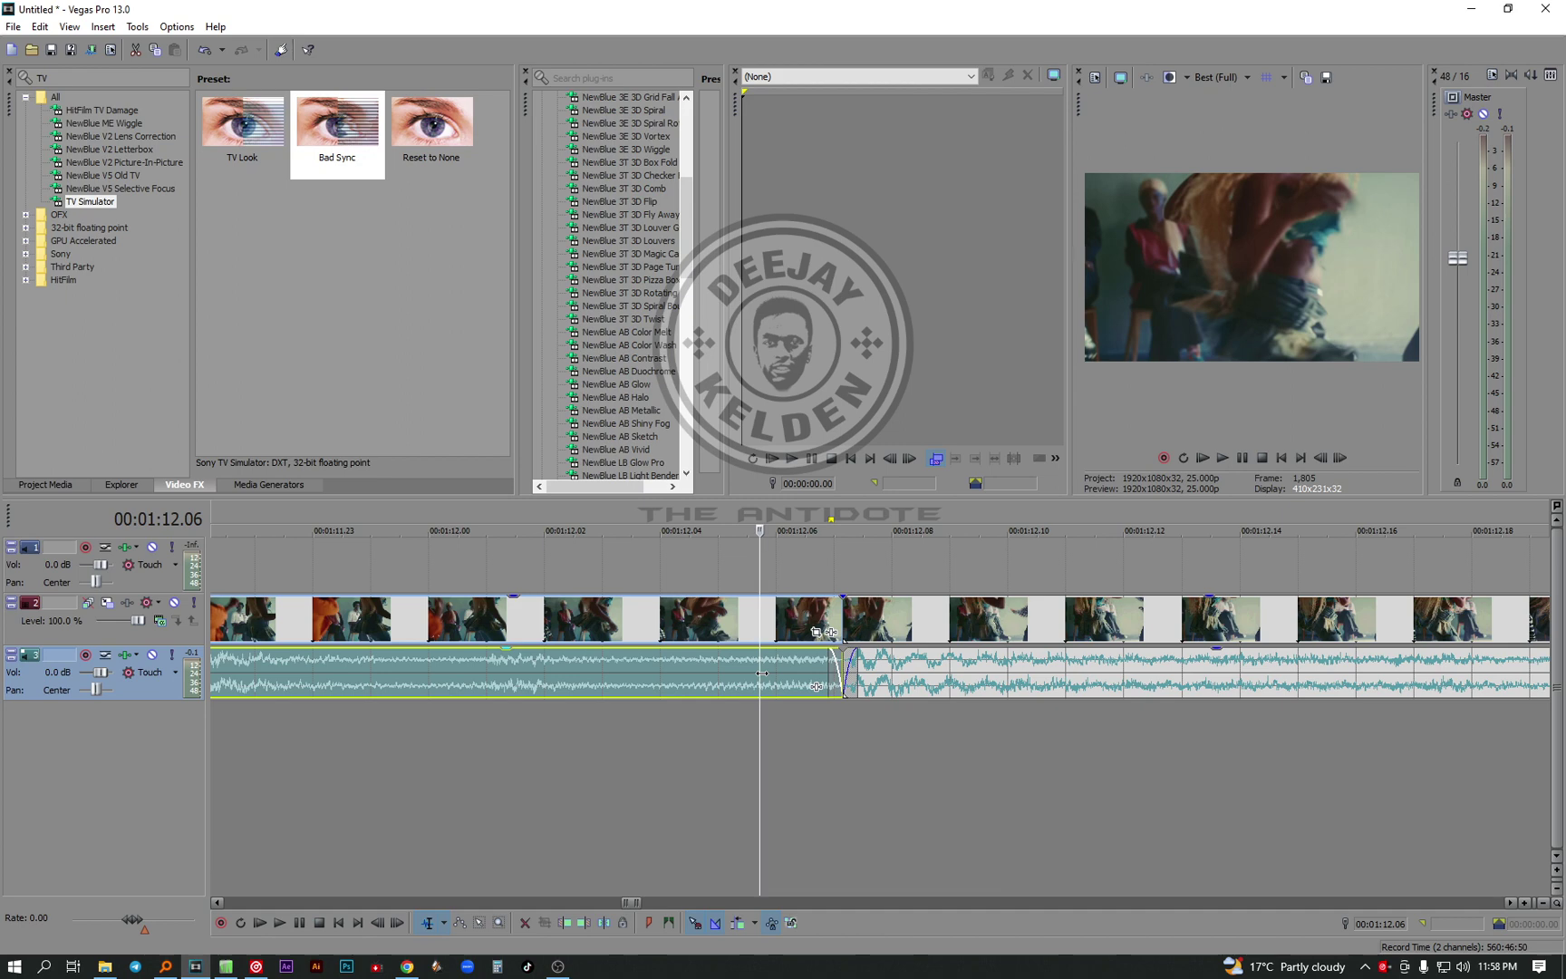
key("Delete")
left_click(863, 680)
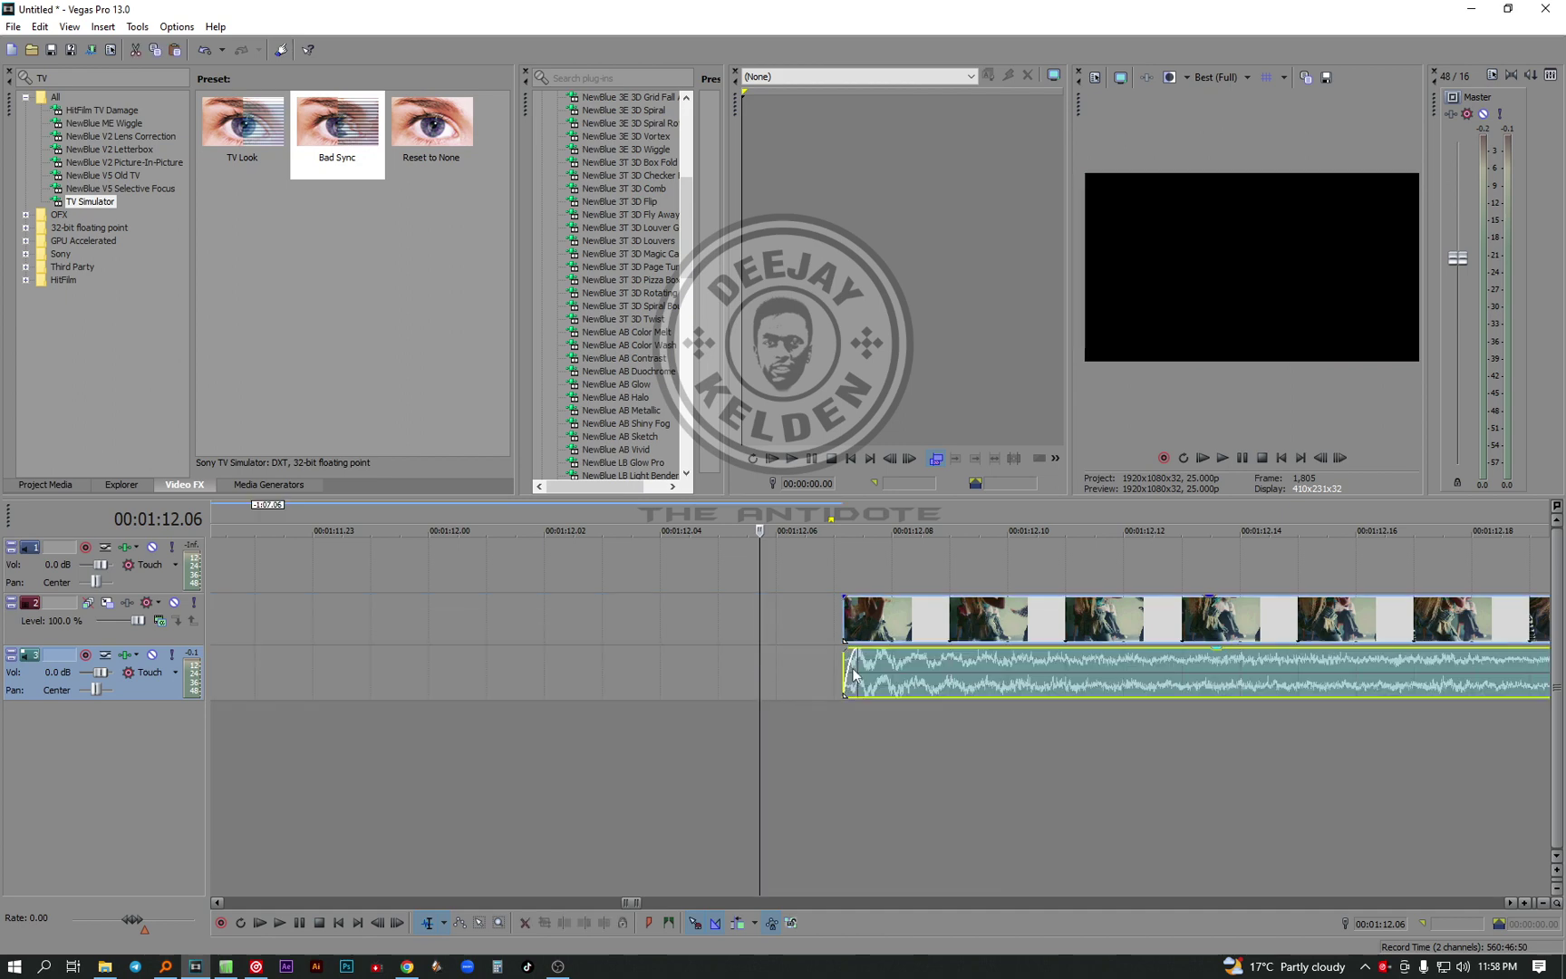
scroll(854, 683, "down", 3)
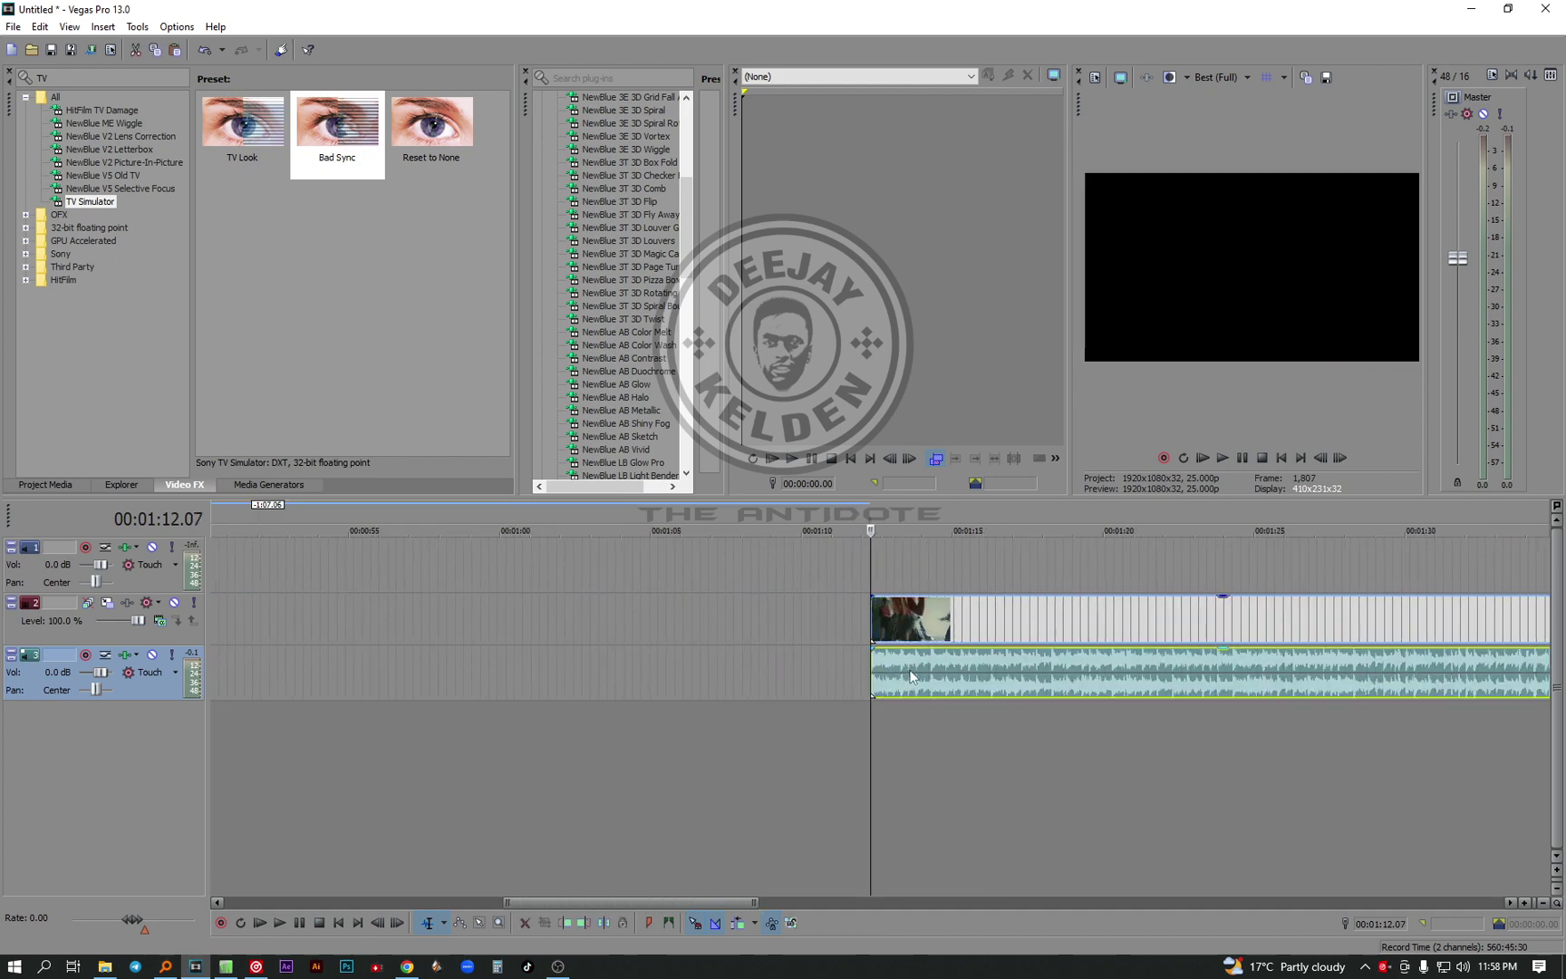
scroll(853, 680, "down", 8)
left_click(628, 773)
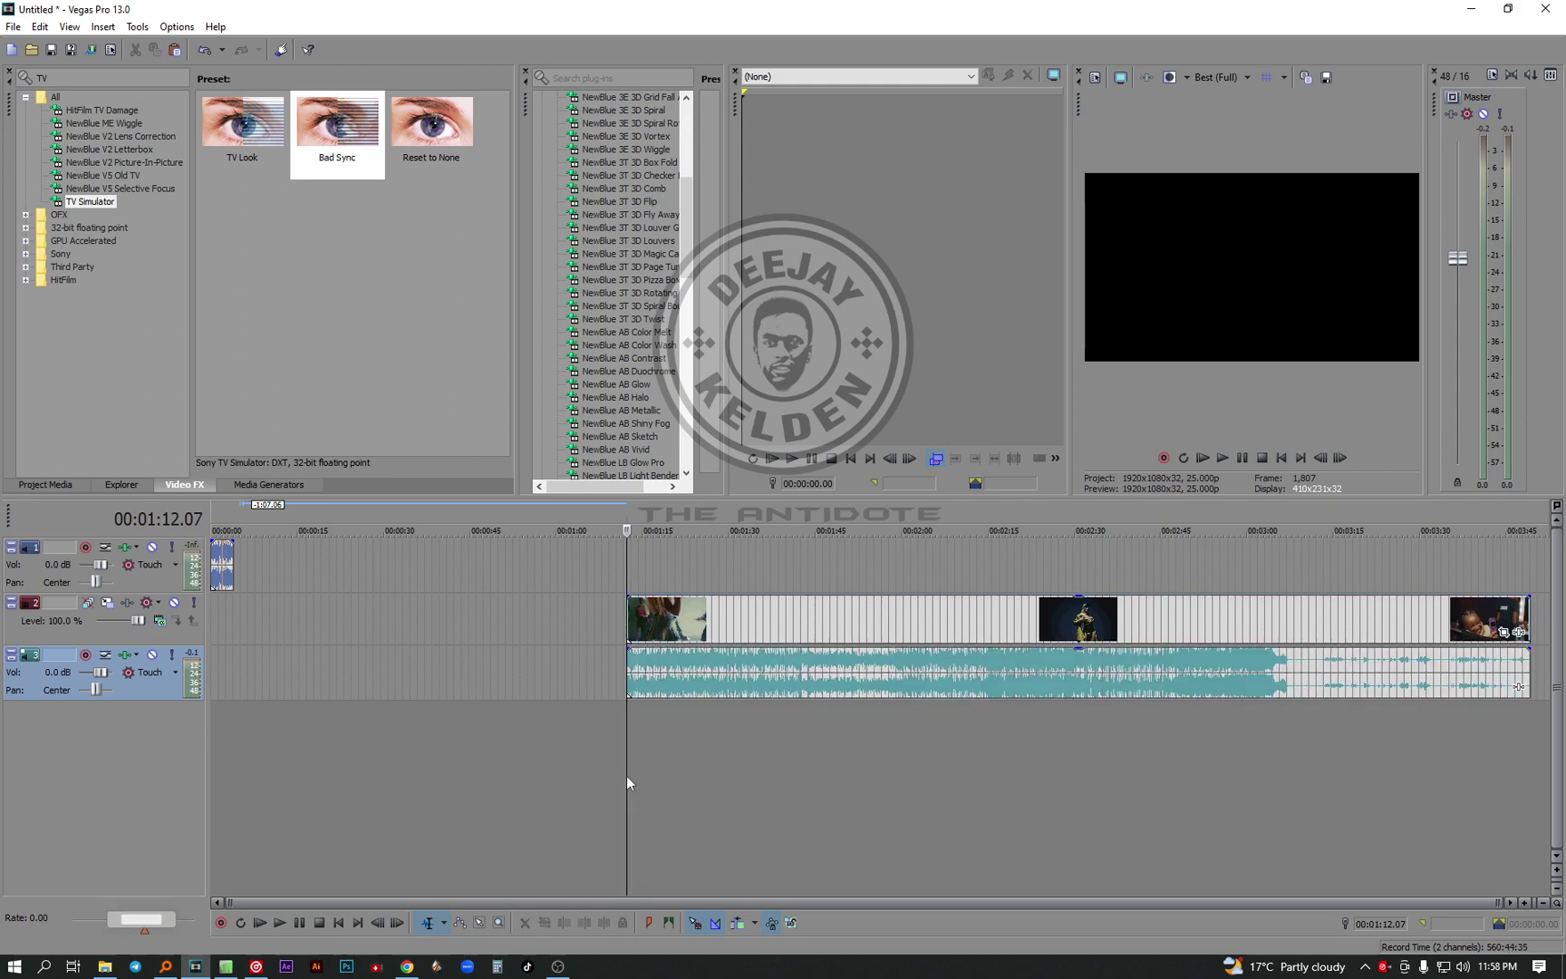
key("space")
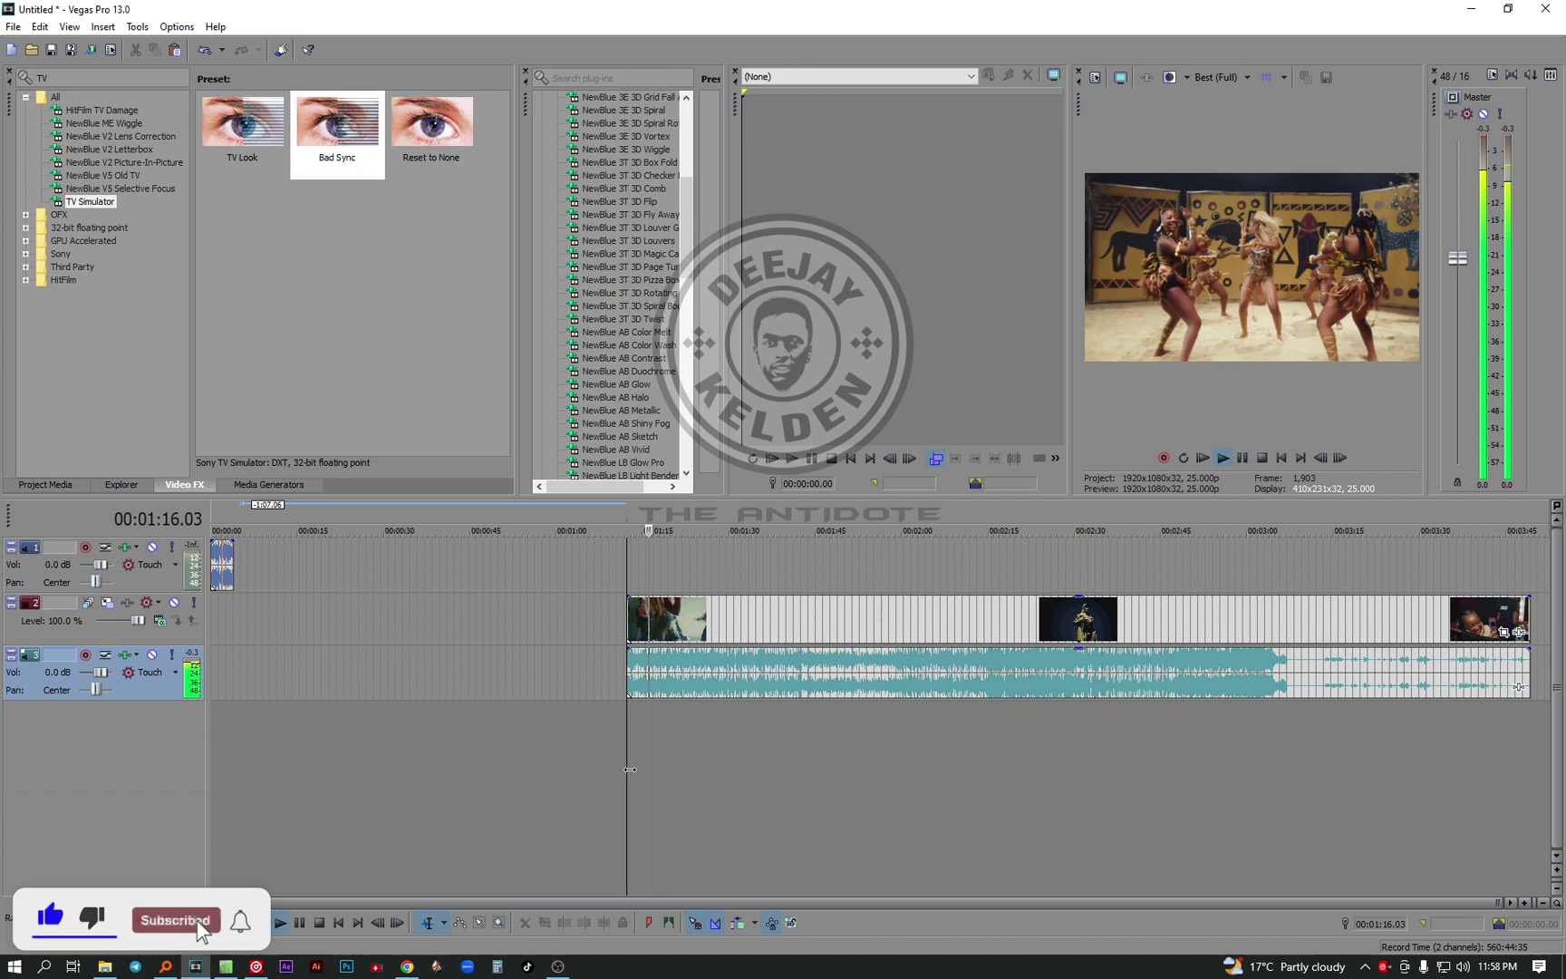
key("space")
scroll(664, 754, "up", 2)
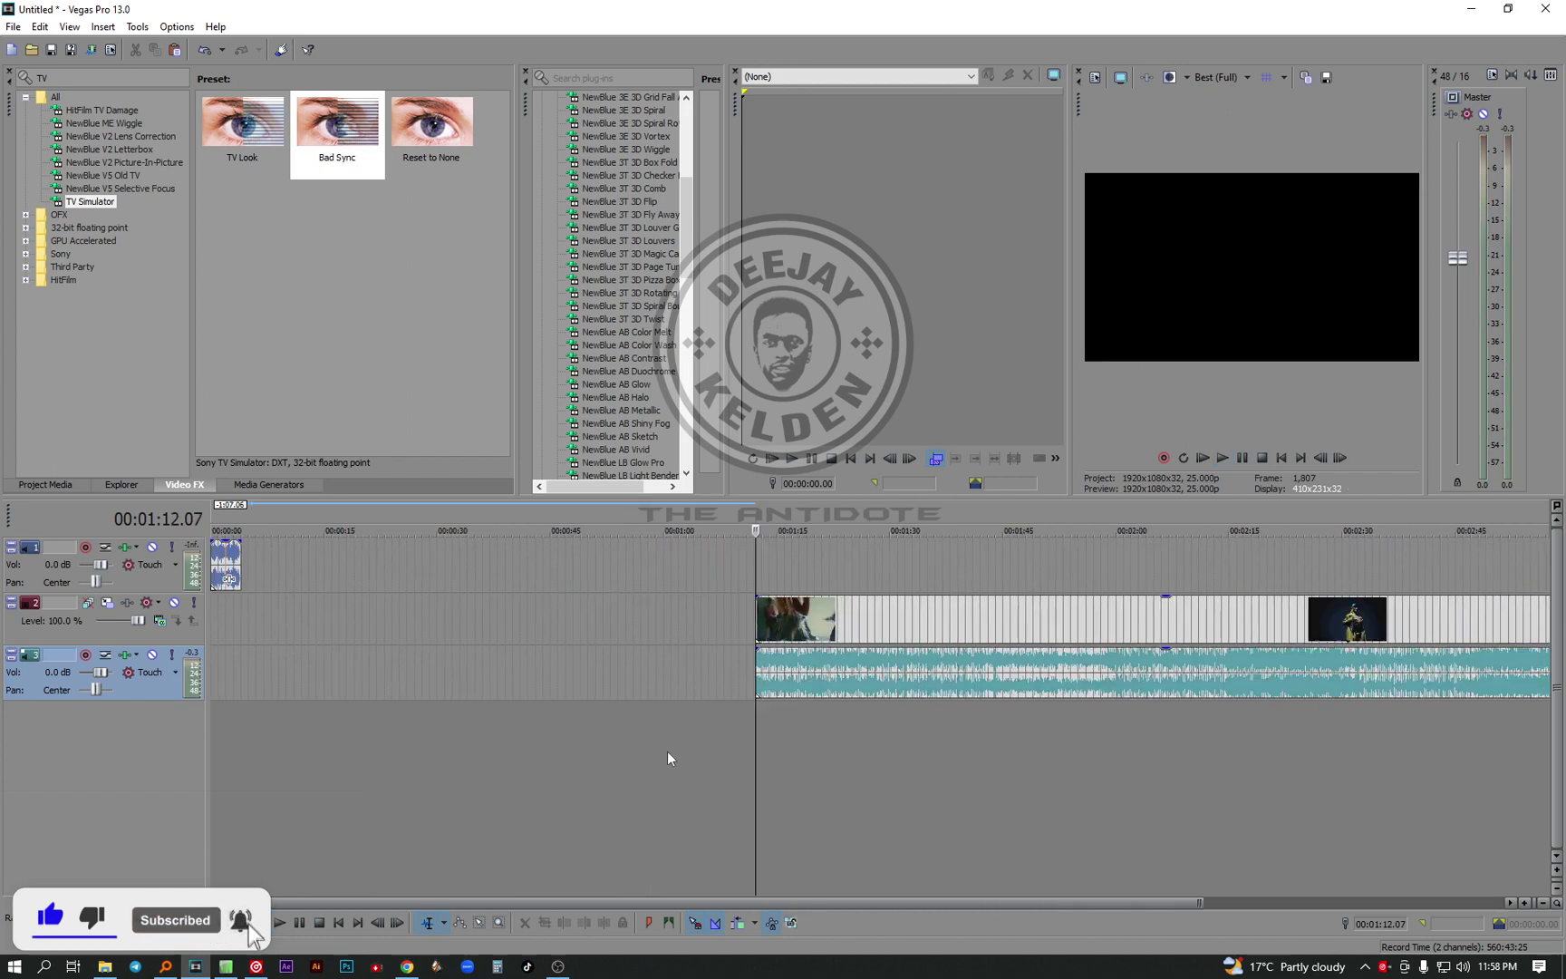
Split at 01:27.07, delete everything after, and move the kept piece to 00:00
left_click(868, 664)
key("s")
key("Delete")
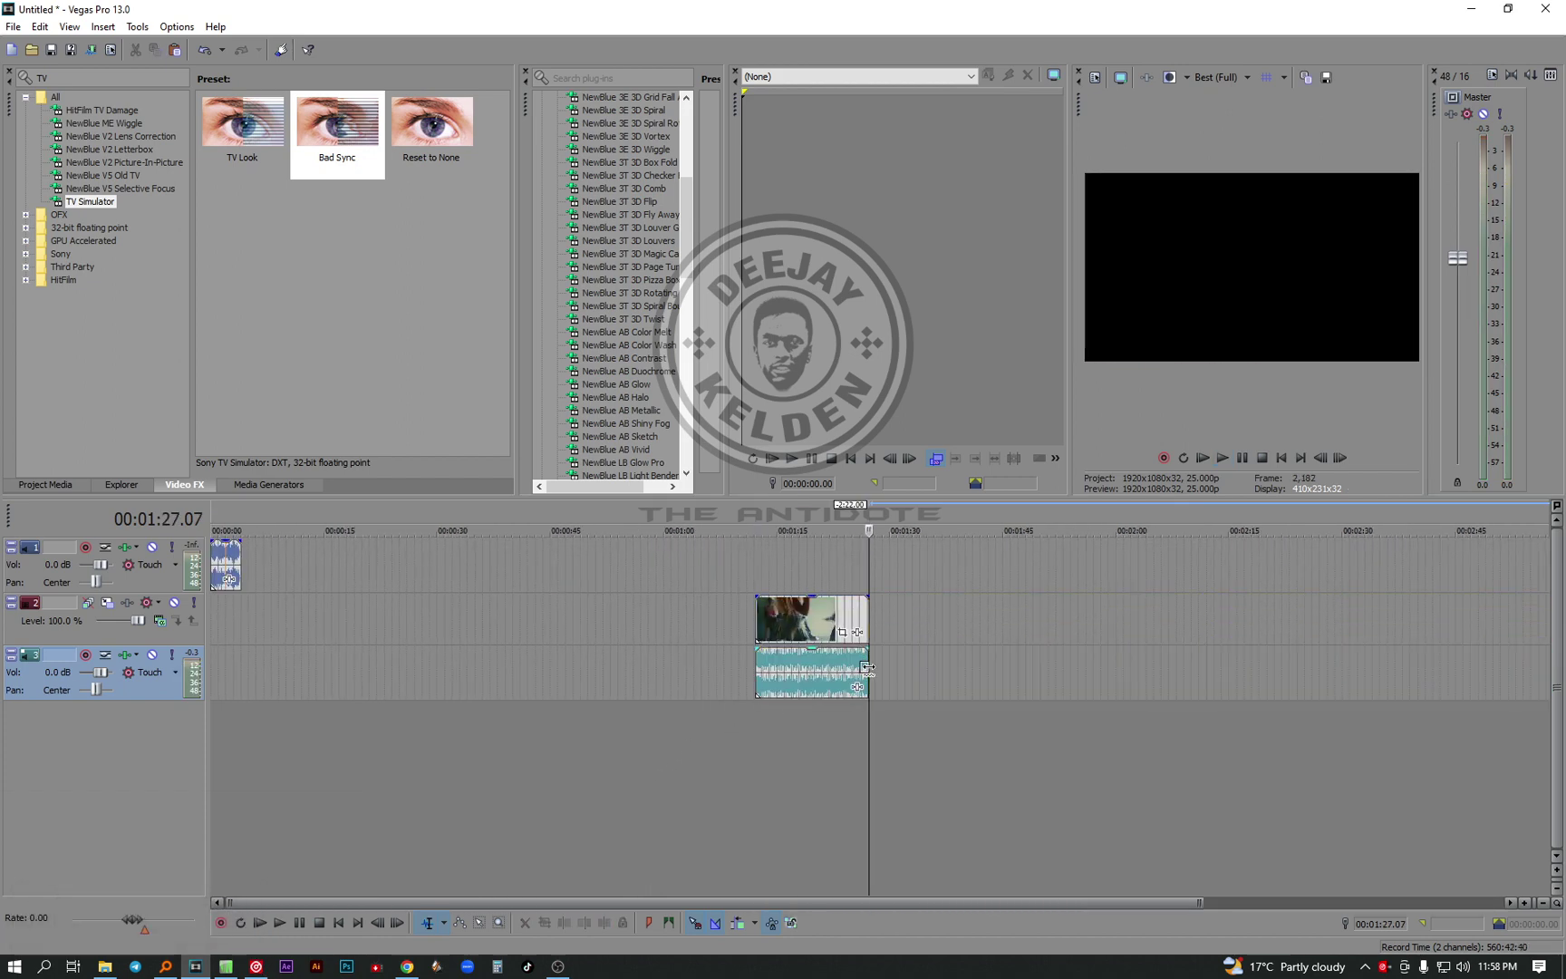
scroll(851, 684, "down", 2)
left_click_drag(663, 663, 218, 650)
Play from the start with track 3 muted, then unmuted, and set the cursor at 00:00:04.00
left_click(339, 922)
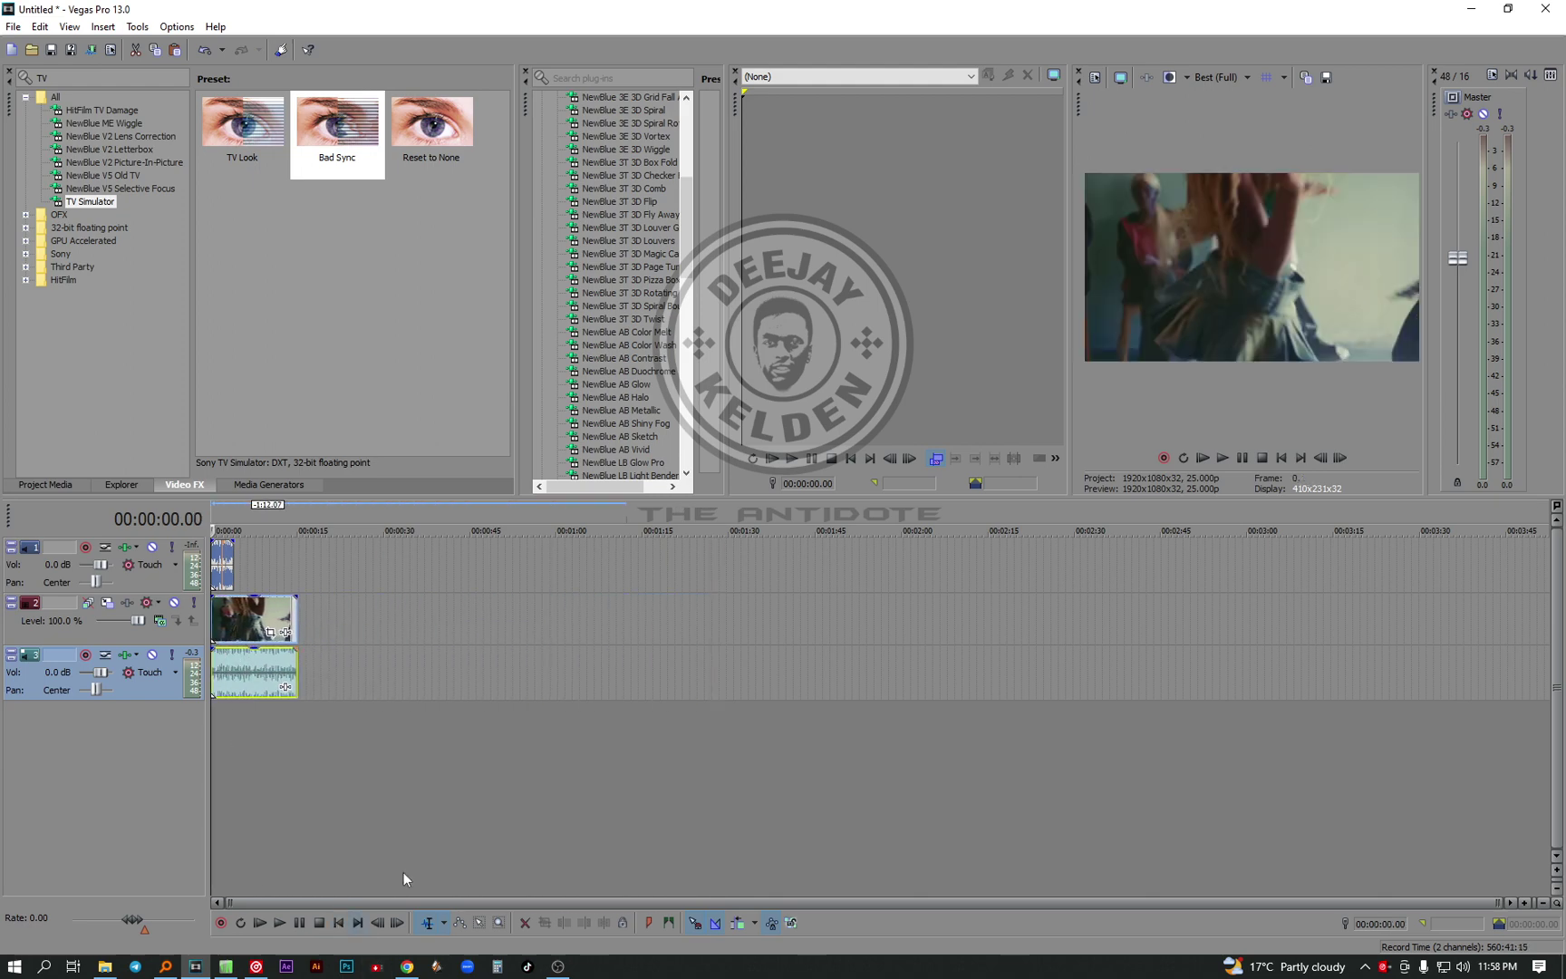
scroll(516, 783, "up", 10)
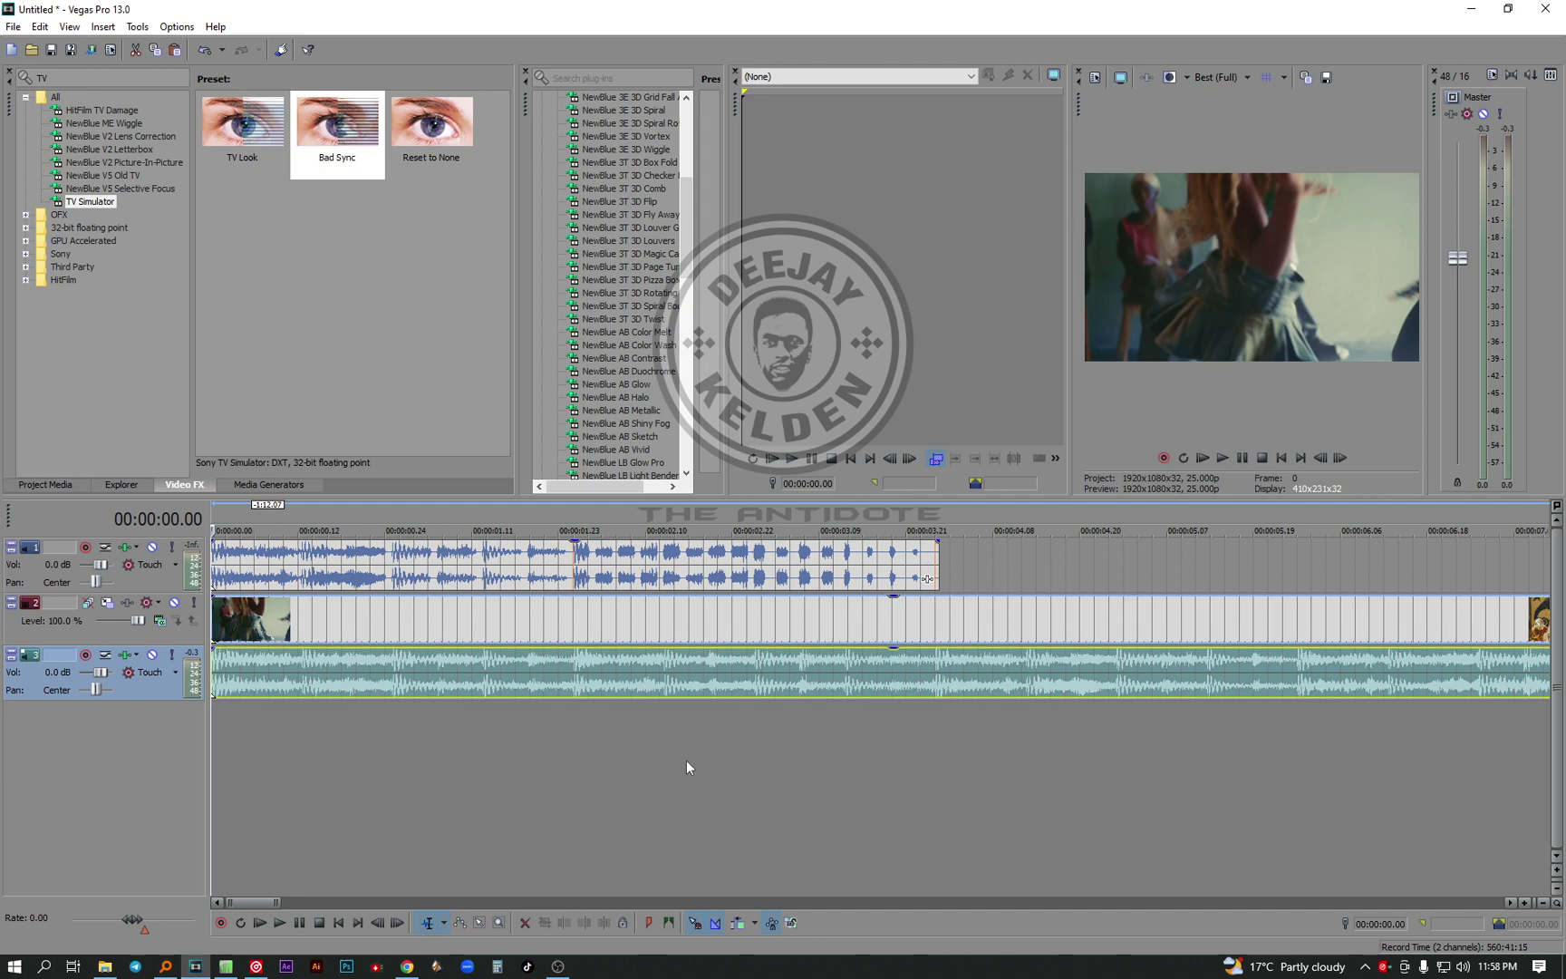
key("space")
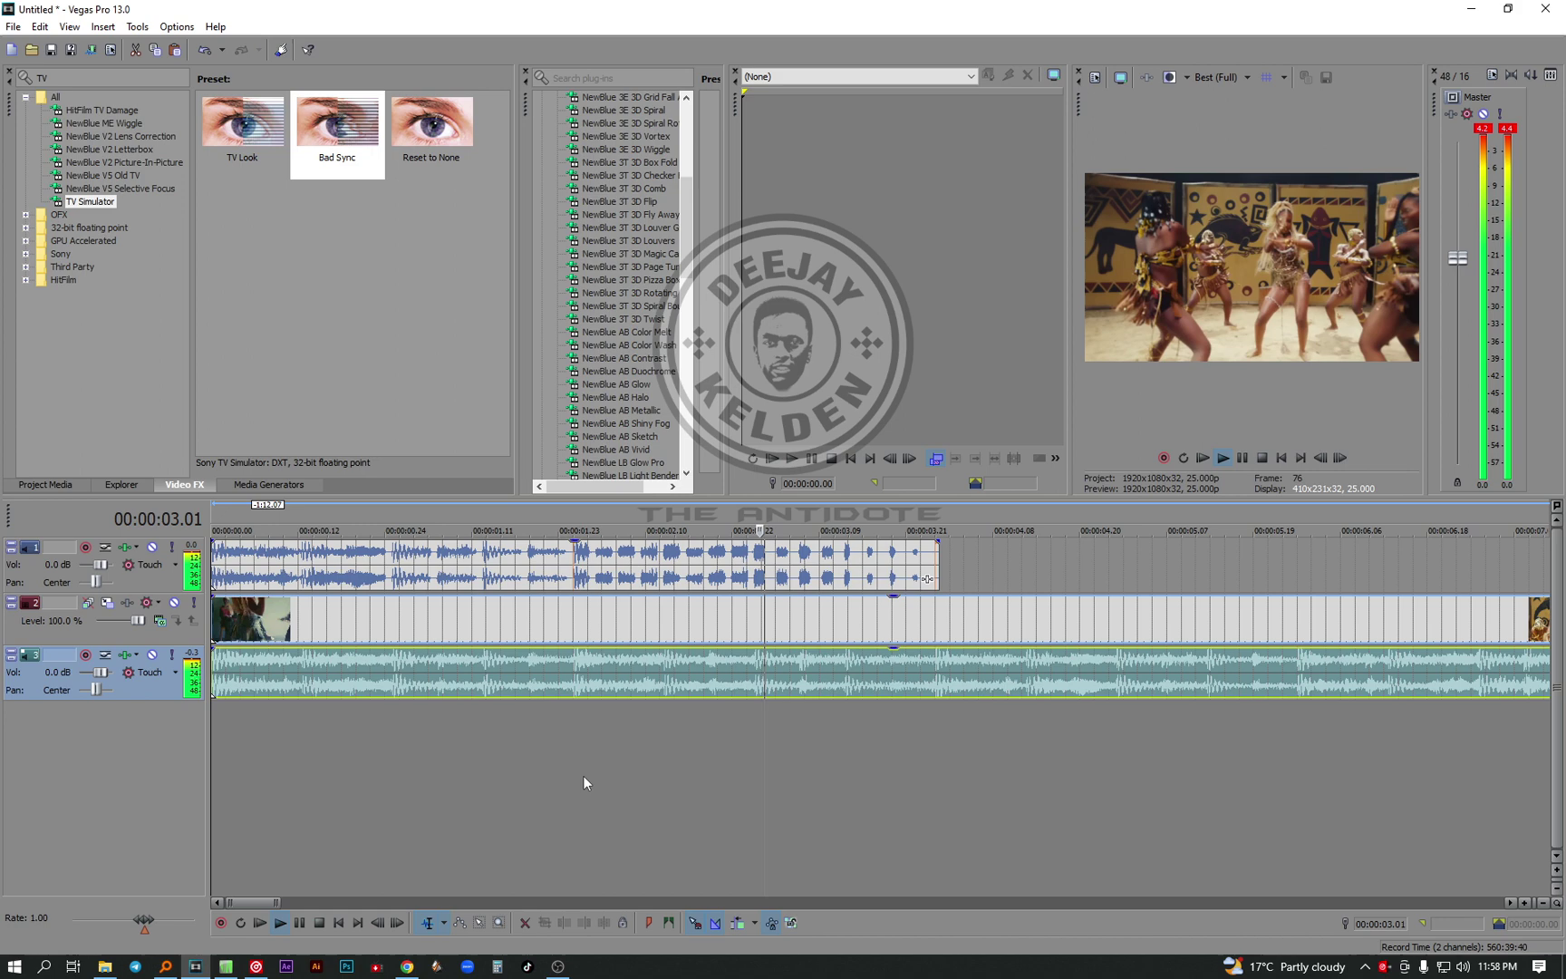
key("space")
key("space")
left_click(153, 654)
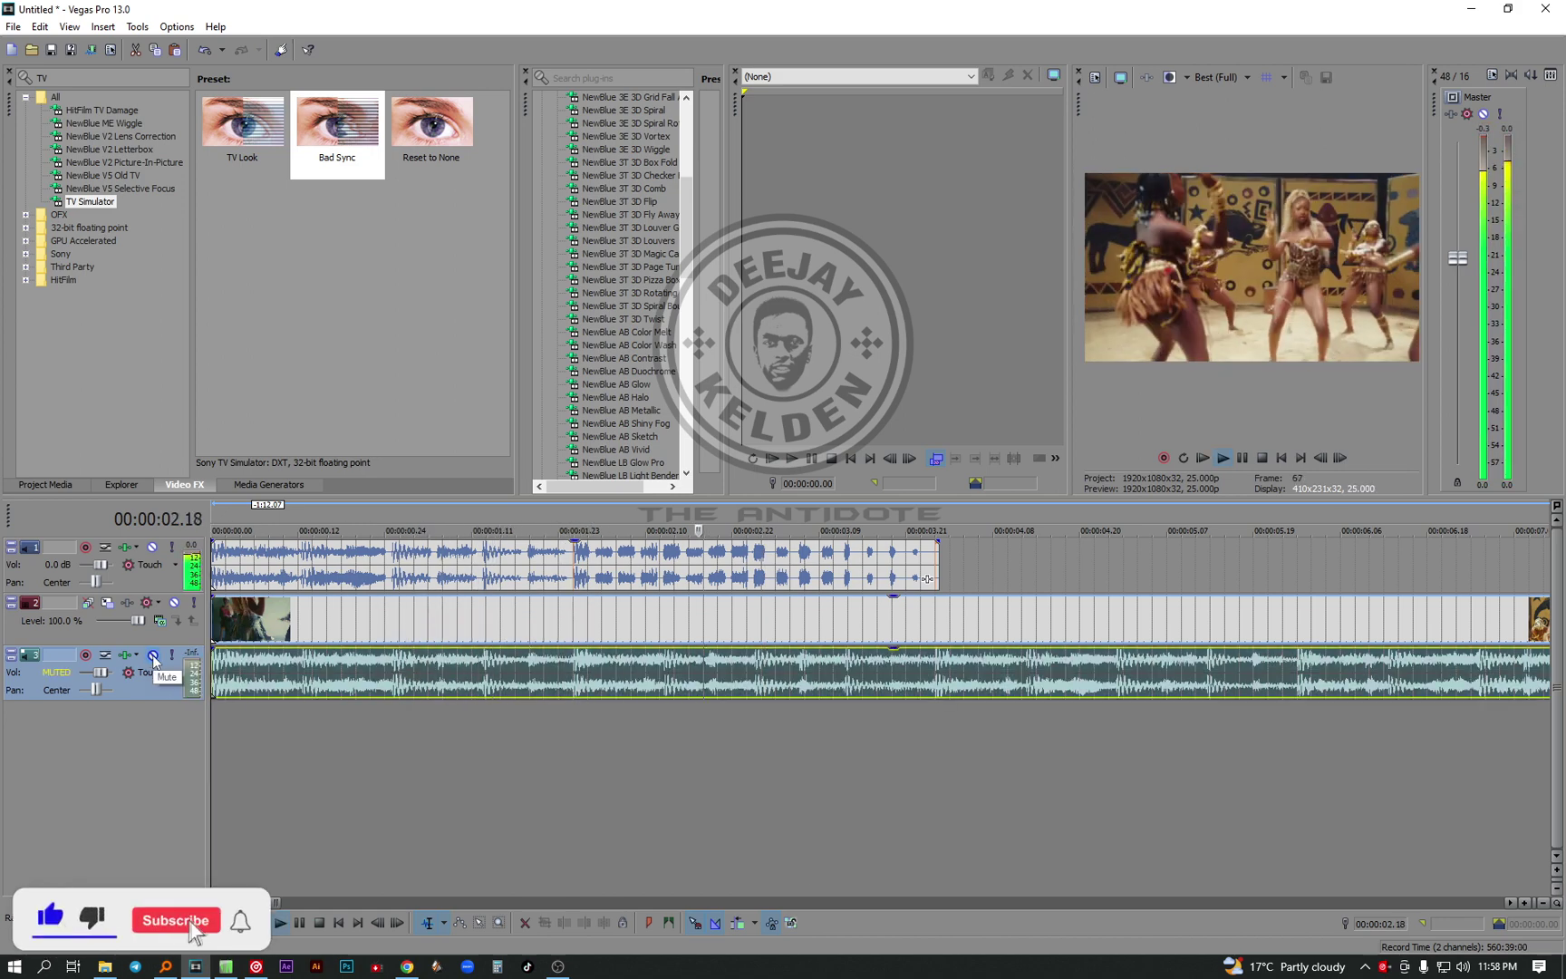
key("space")
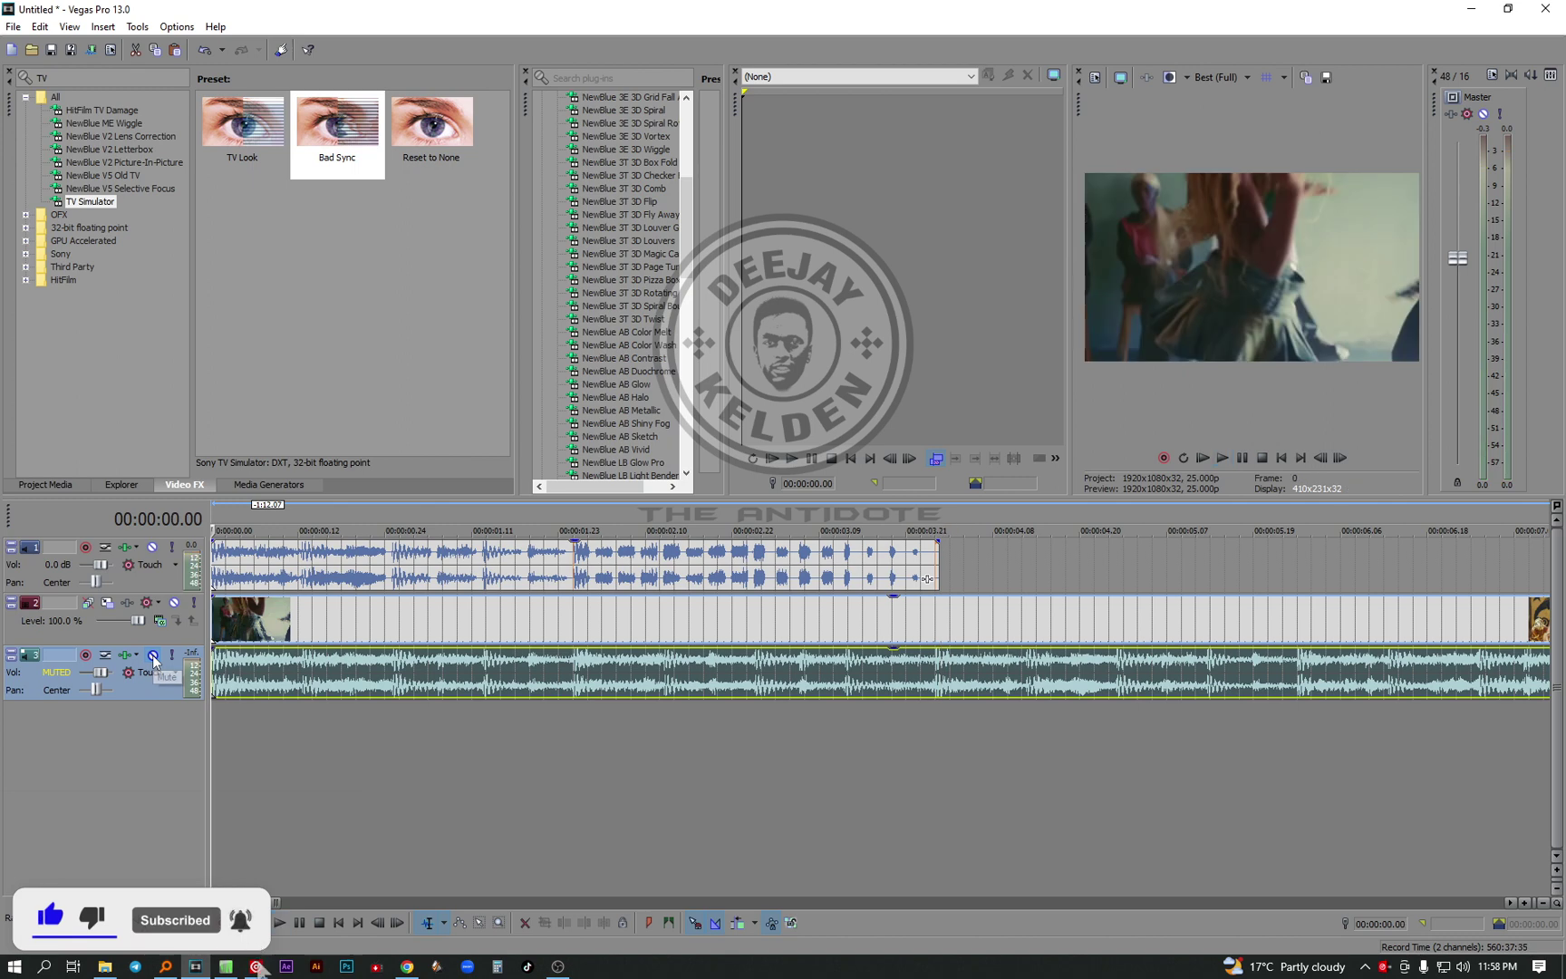
left_click(152, 654)
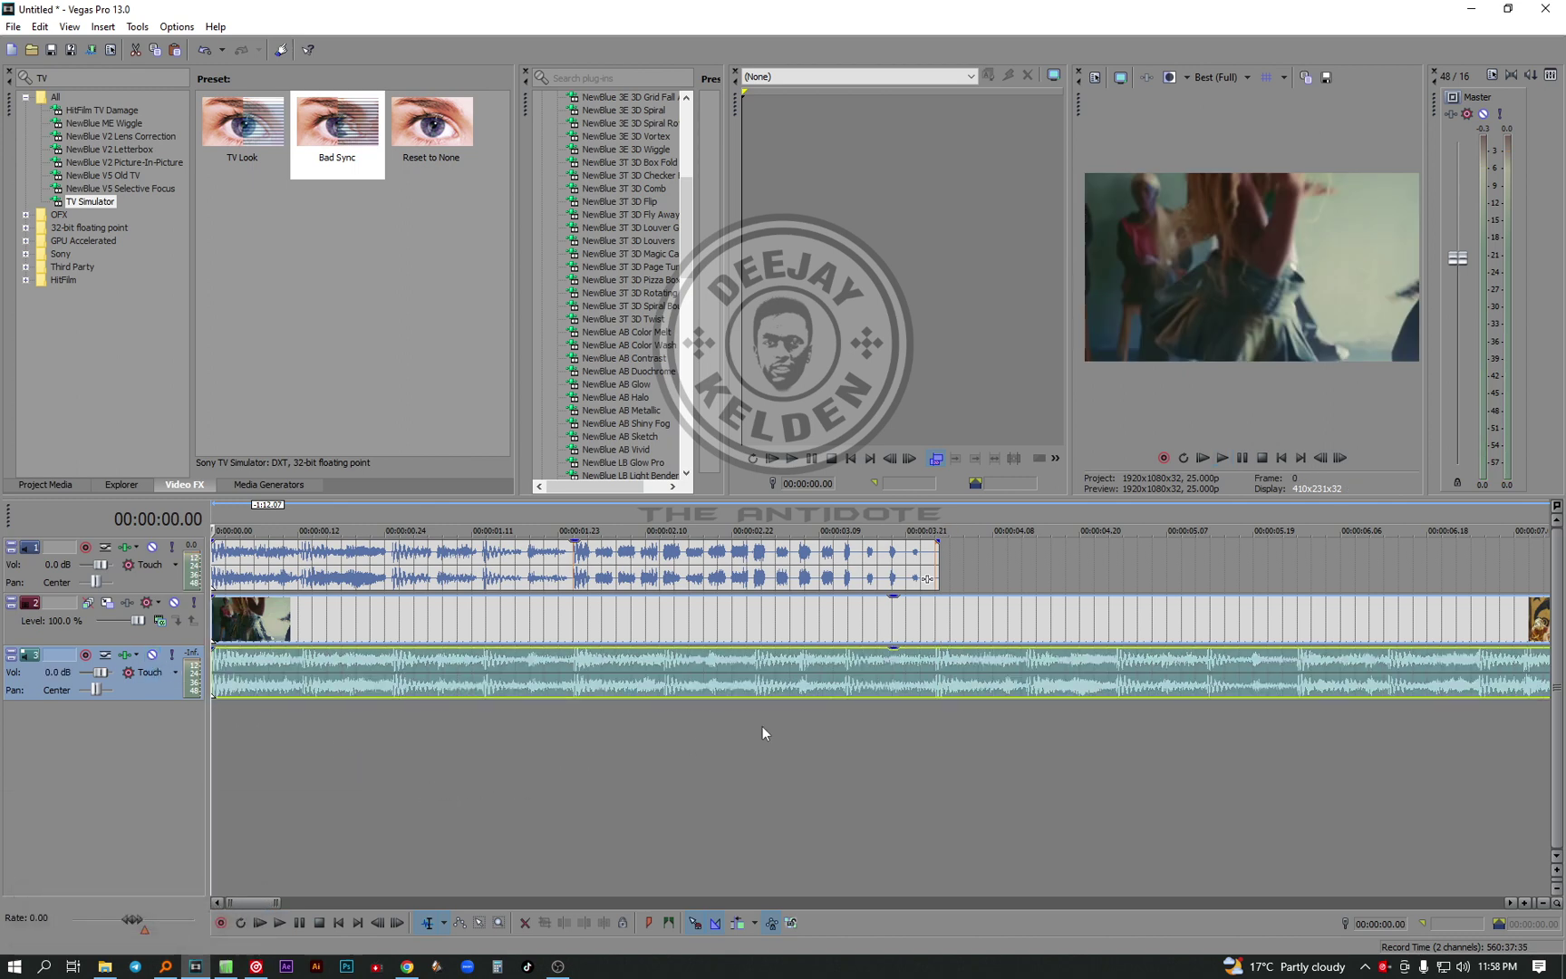
left_click(933, 669)
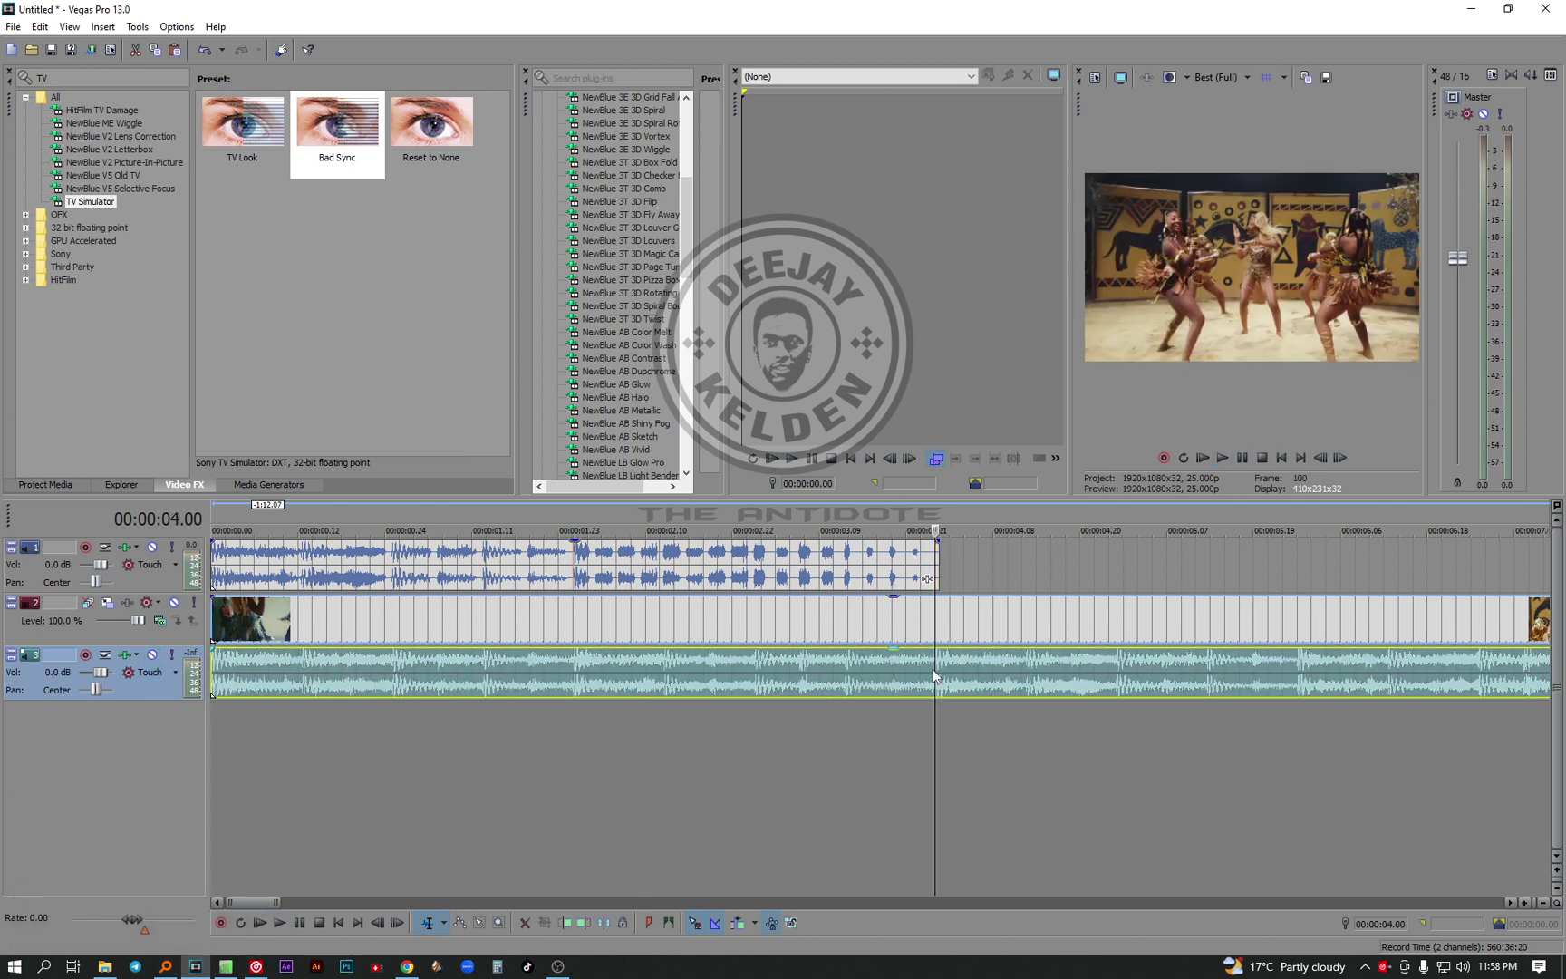
Cut the video and audio at 4 seconds, delete the tail, and preview from frame 0
key("s")
key("Delete")
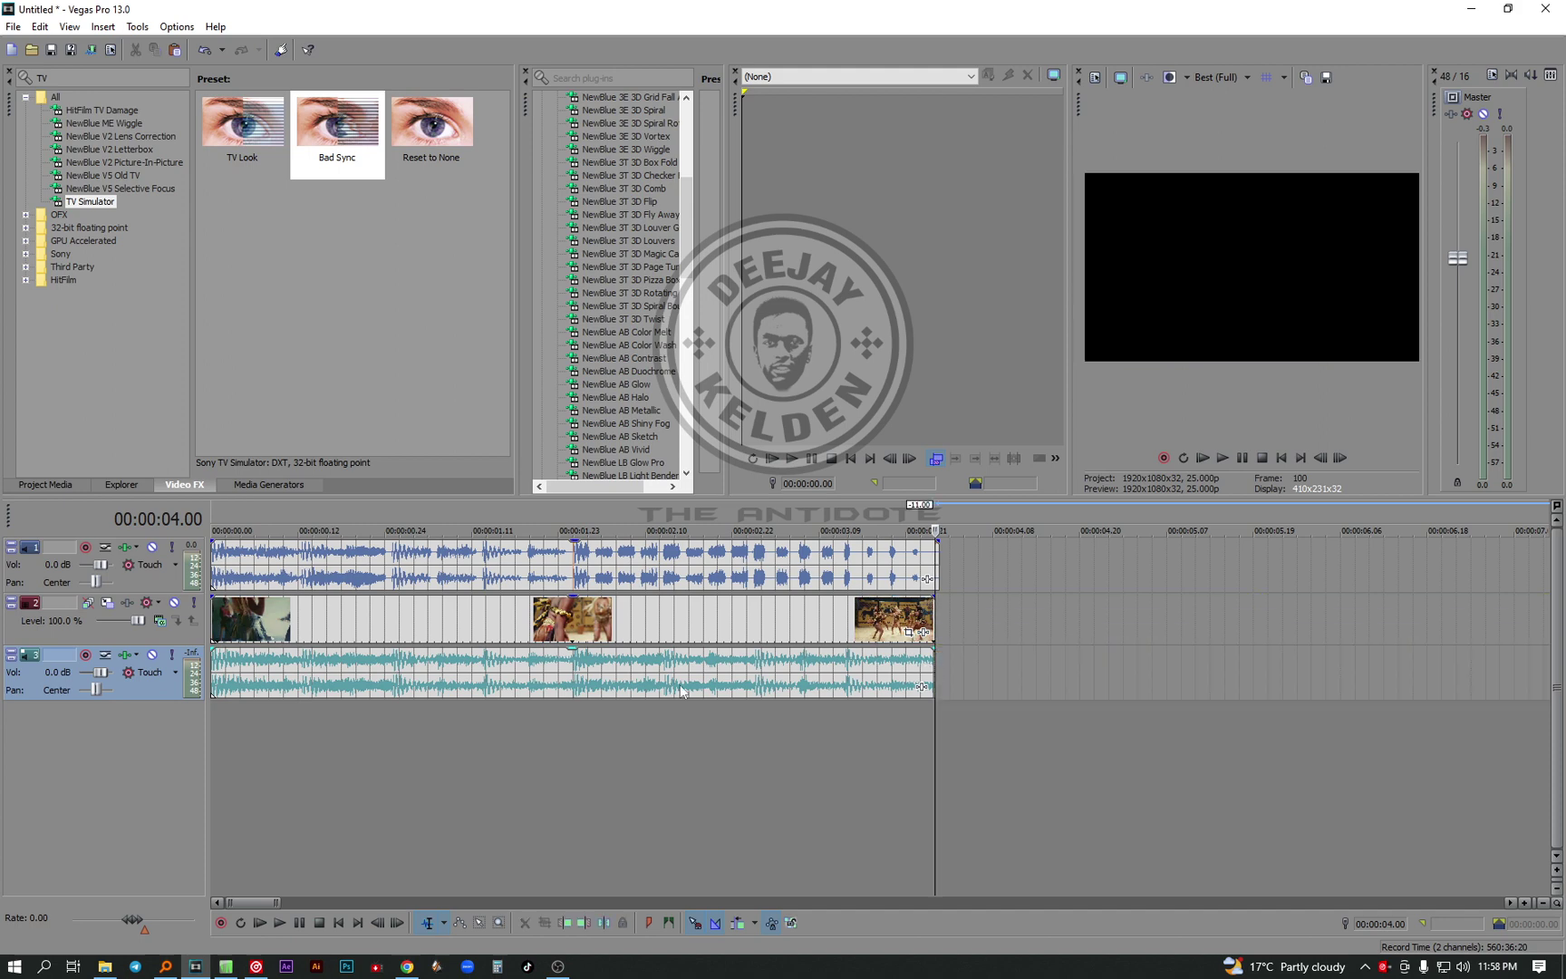
left_click(227, 793)
scroll(325, 787, "up", 10)
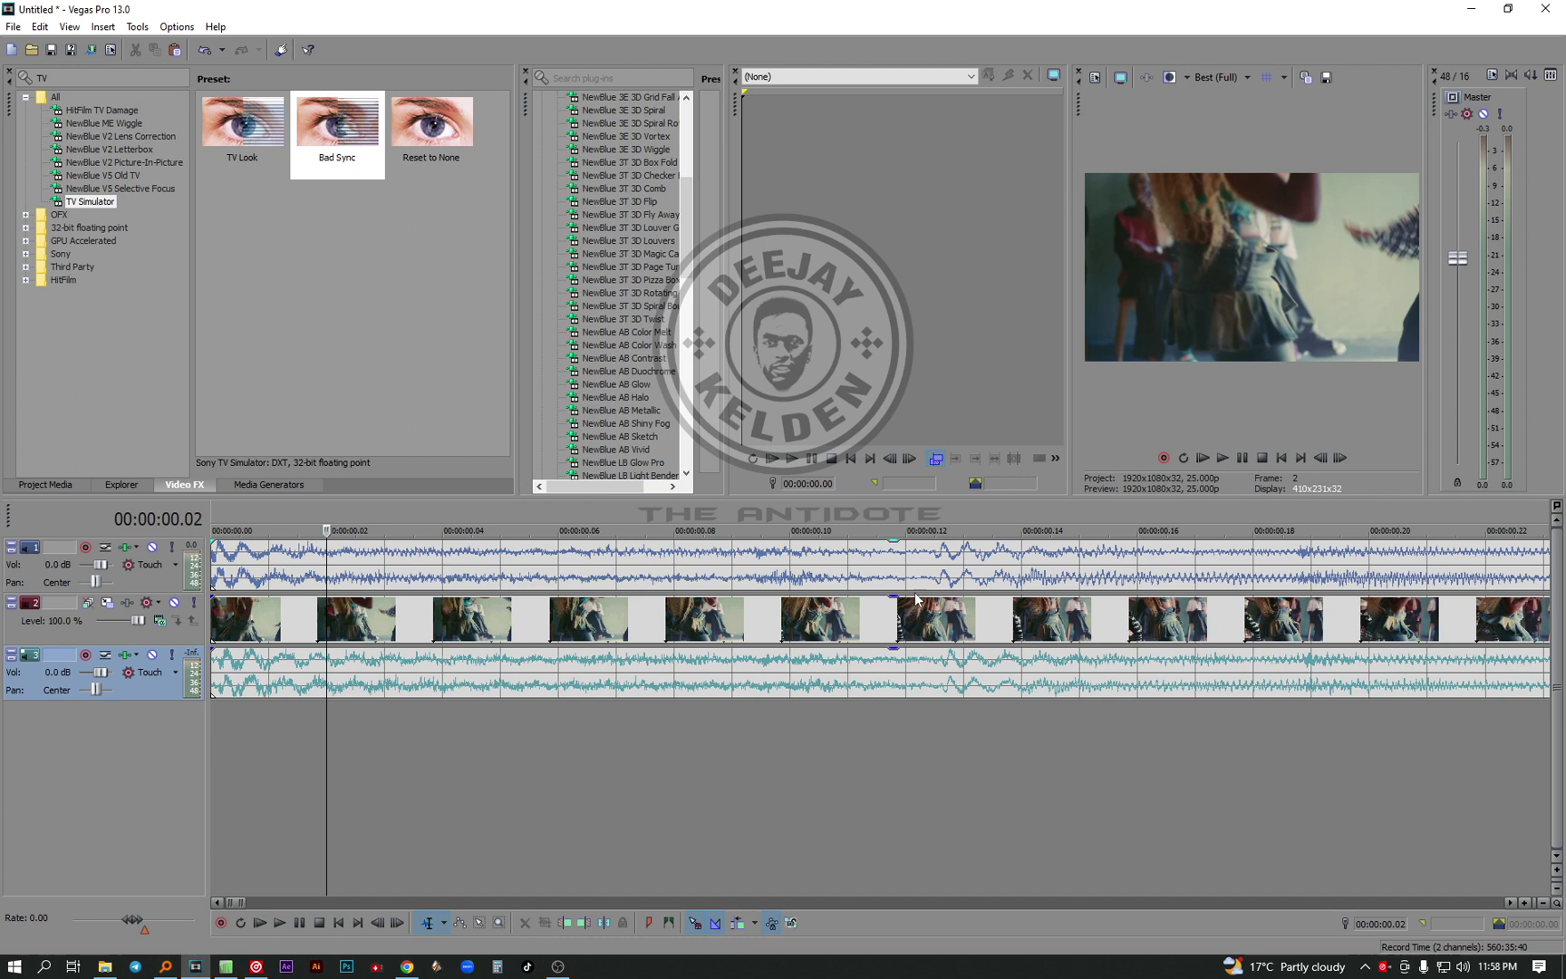
left_click(269, 844)
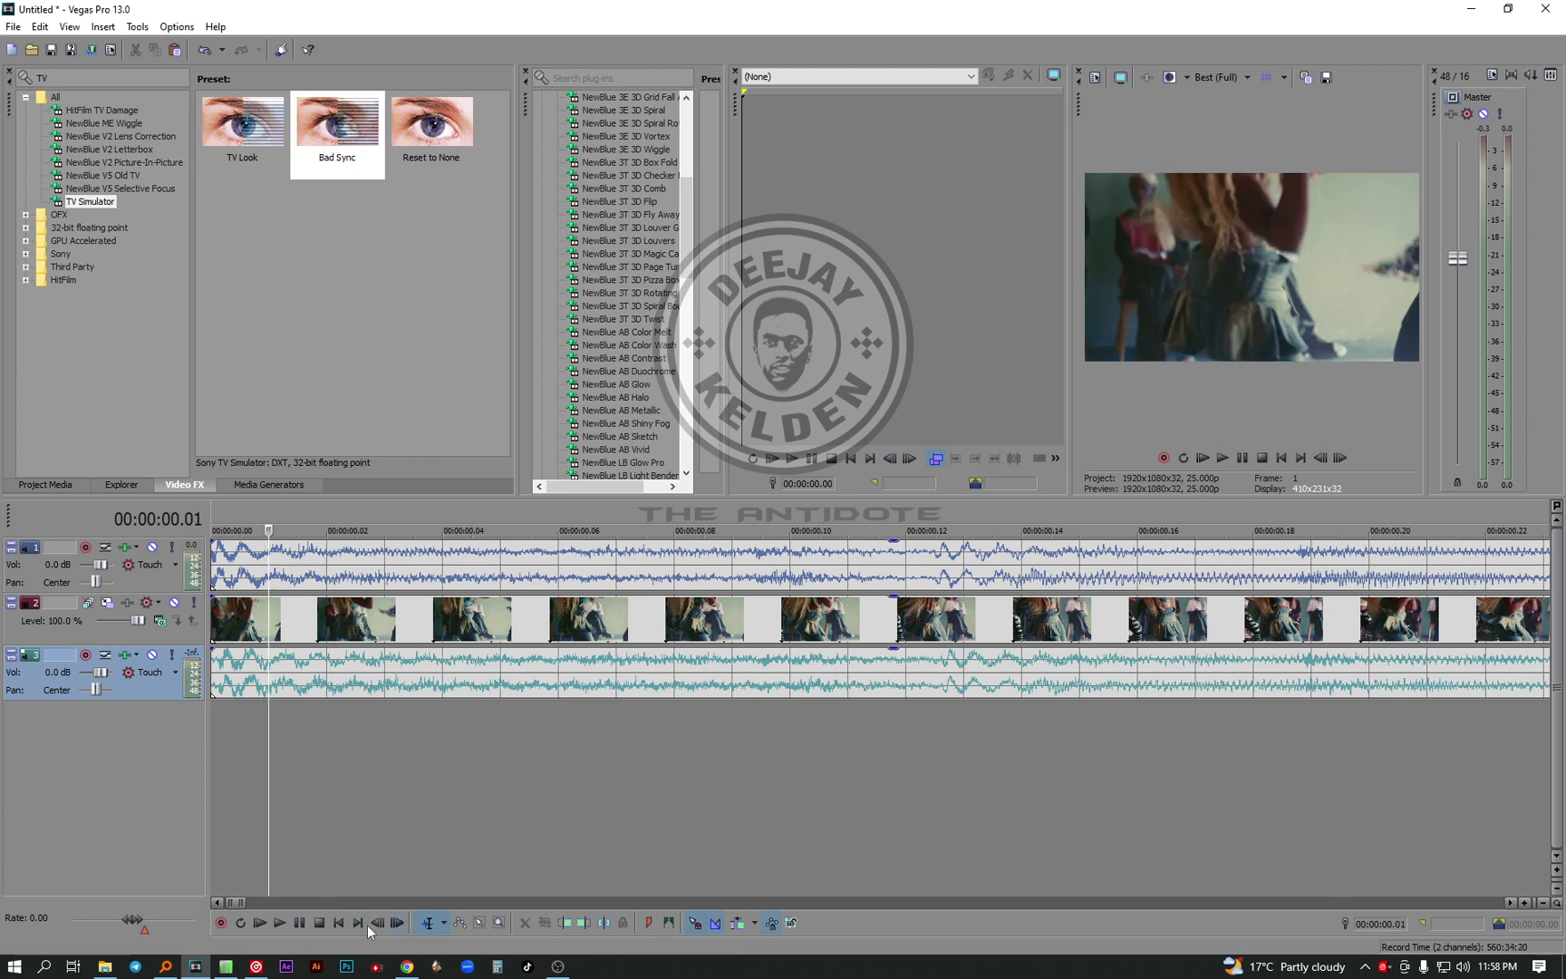
left_click(342, 925)
scroll(440, 857, "up", 5)
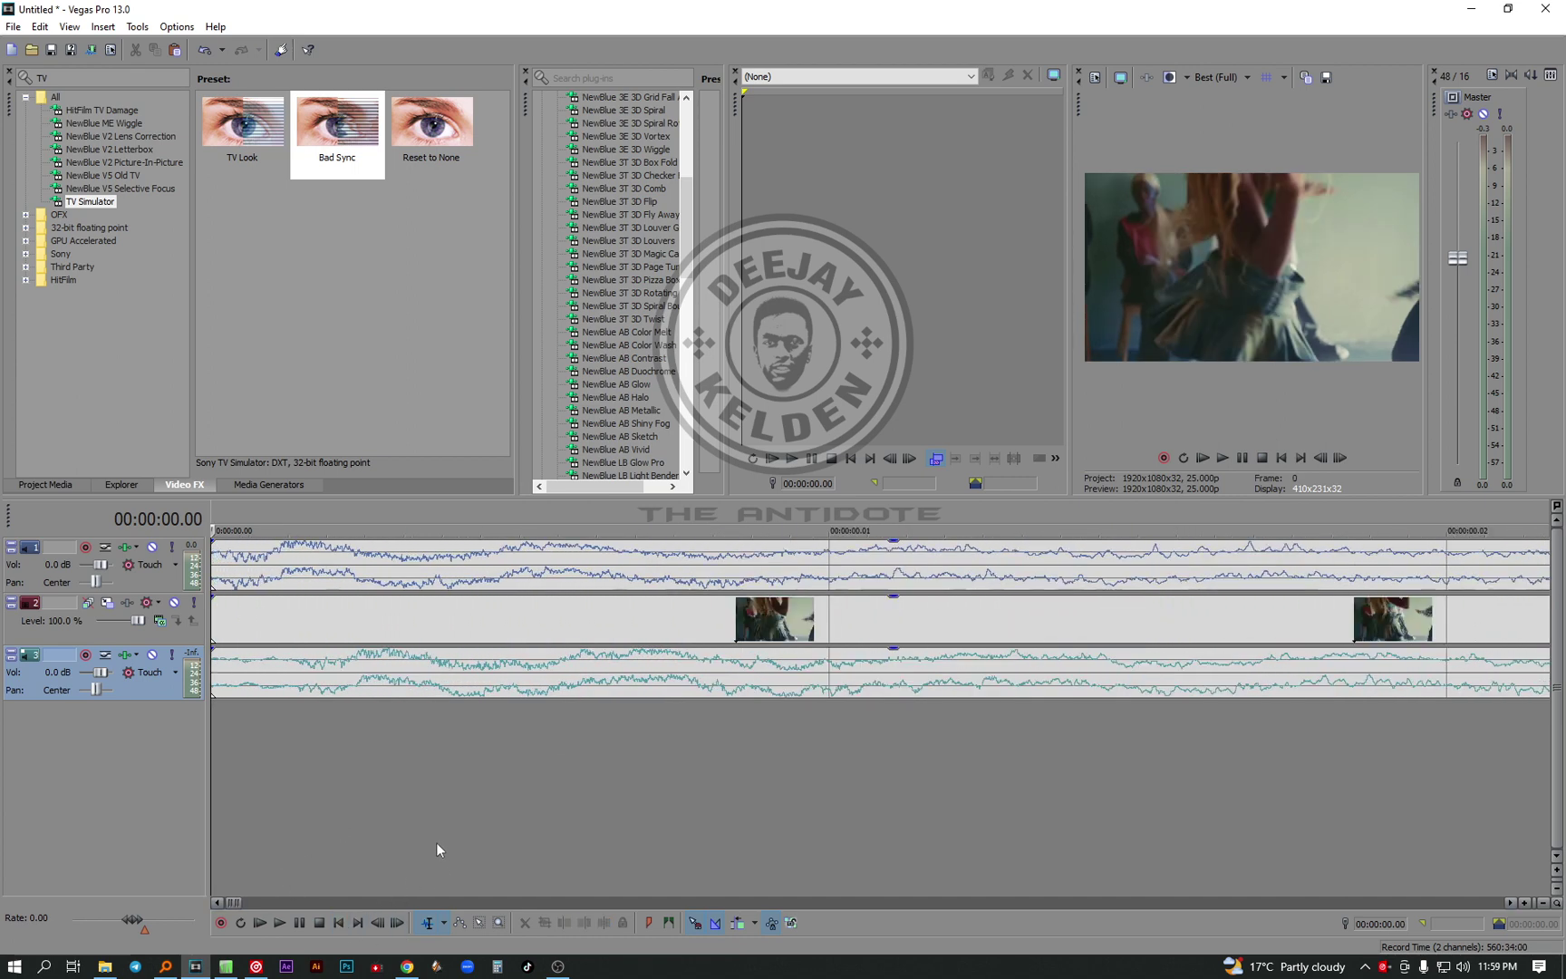
scroll(329, 803, "down", 2)
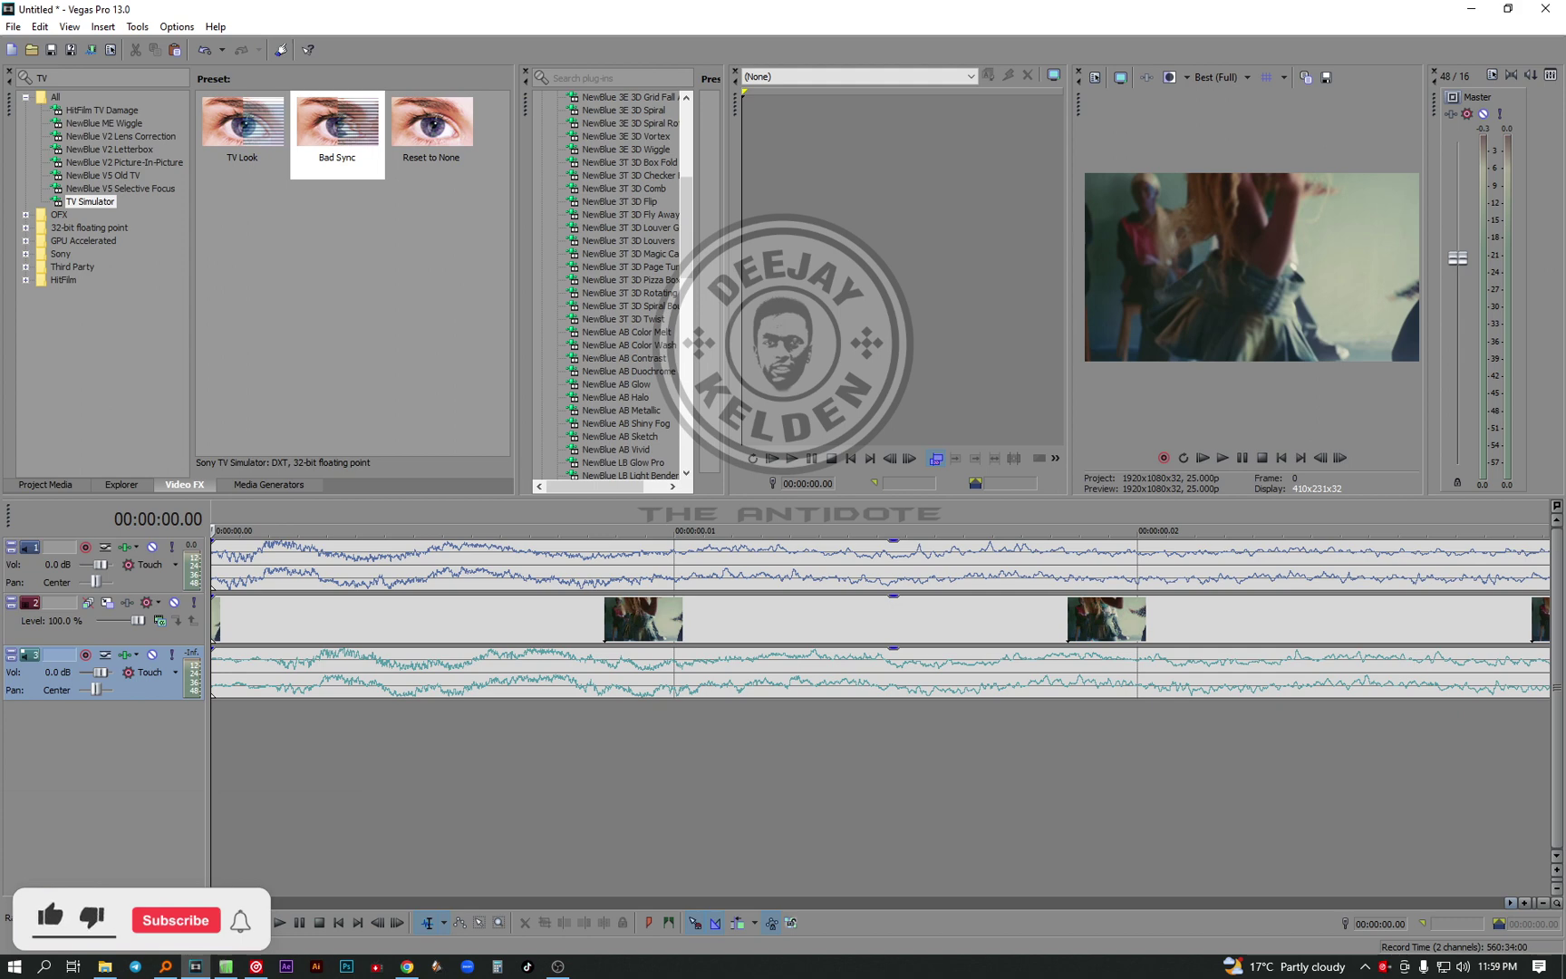
key("space")
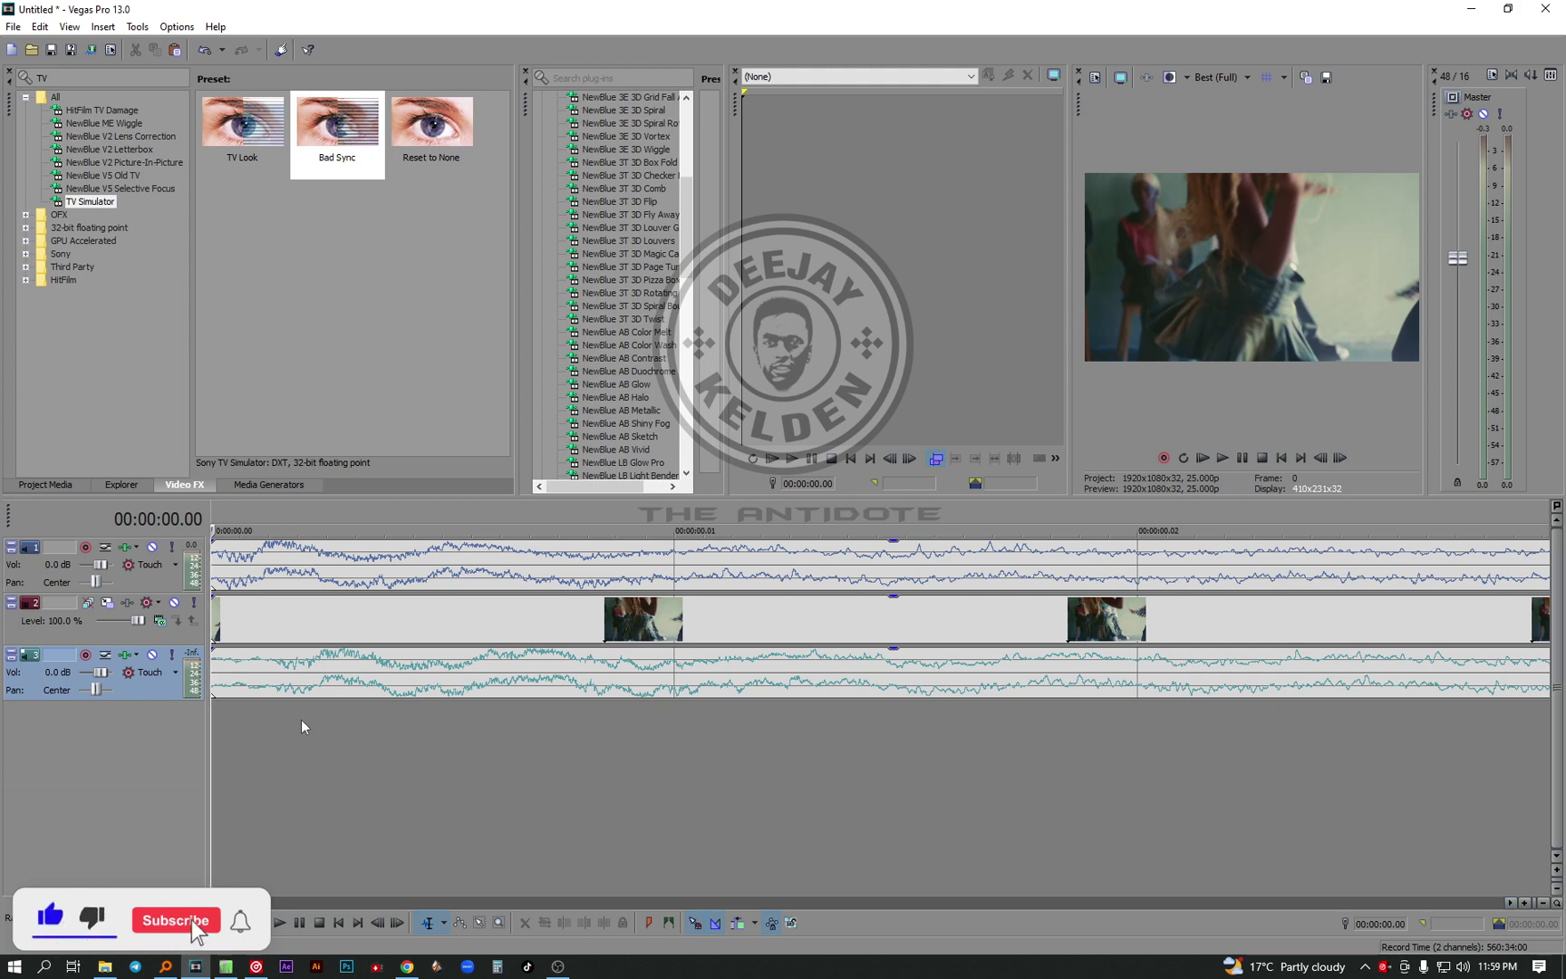
key("space")
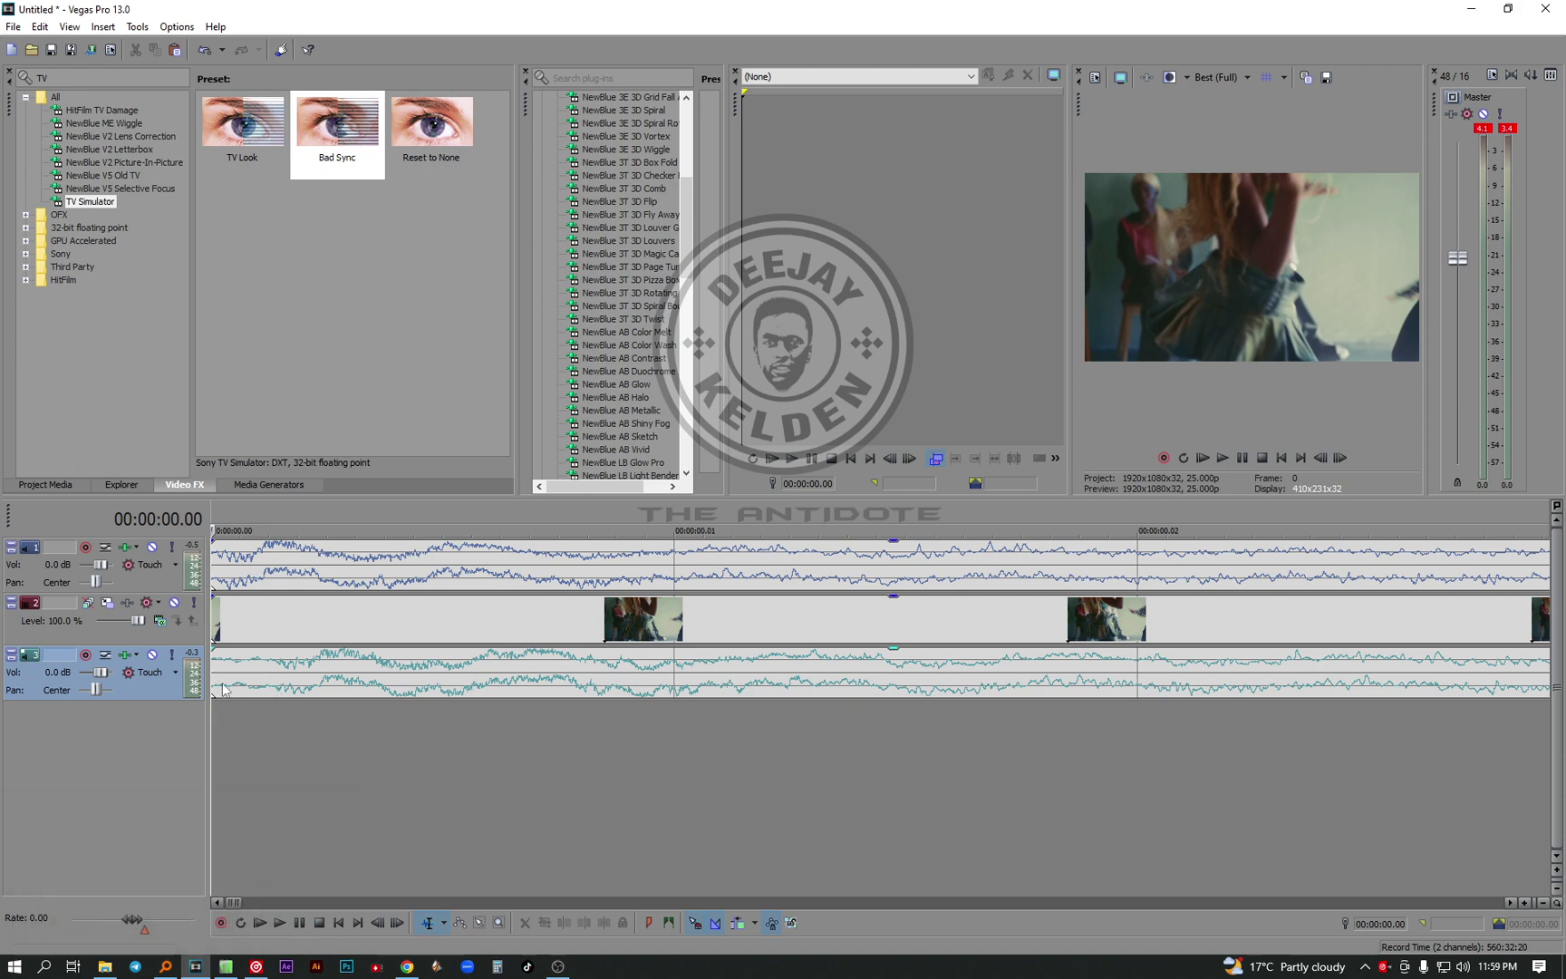
Try trimming the clips' start, undo it, and set the edit point at 00:00:01.12
left_click_drag(209, 678, 277, 682)
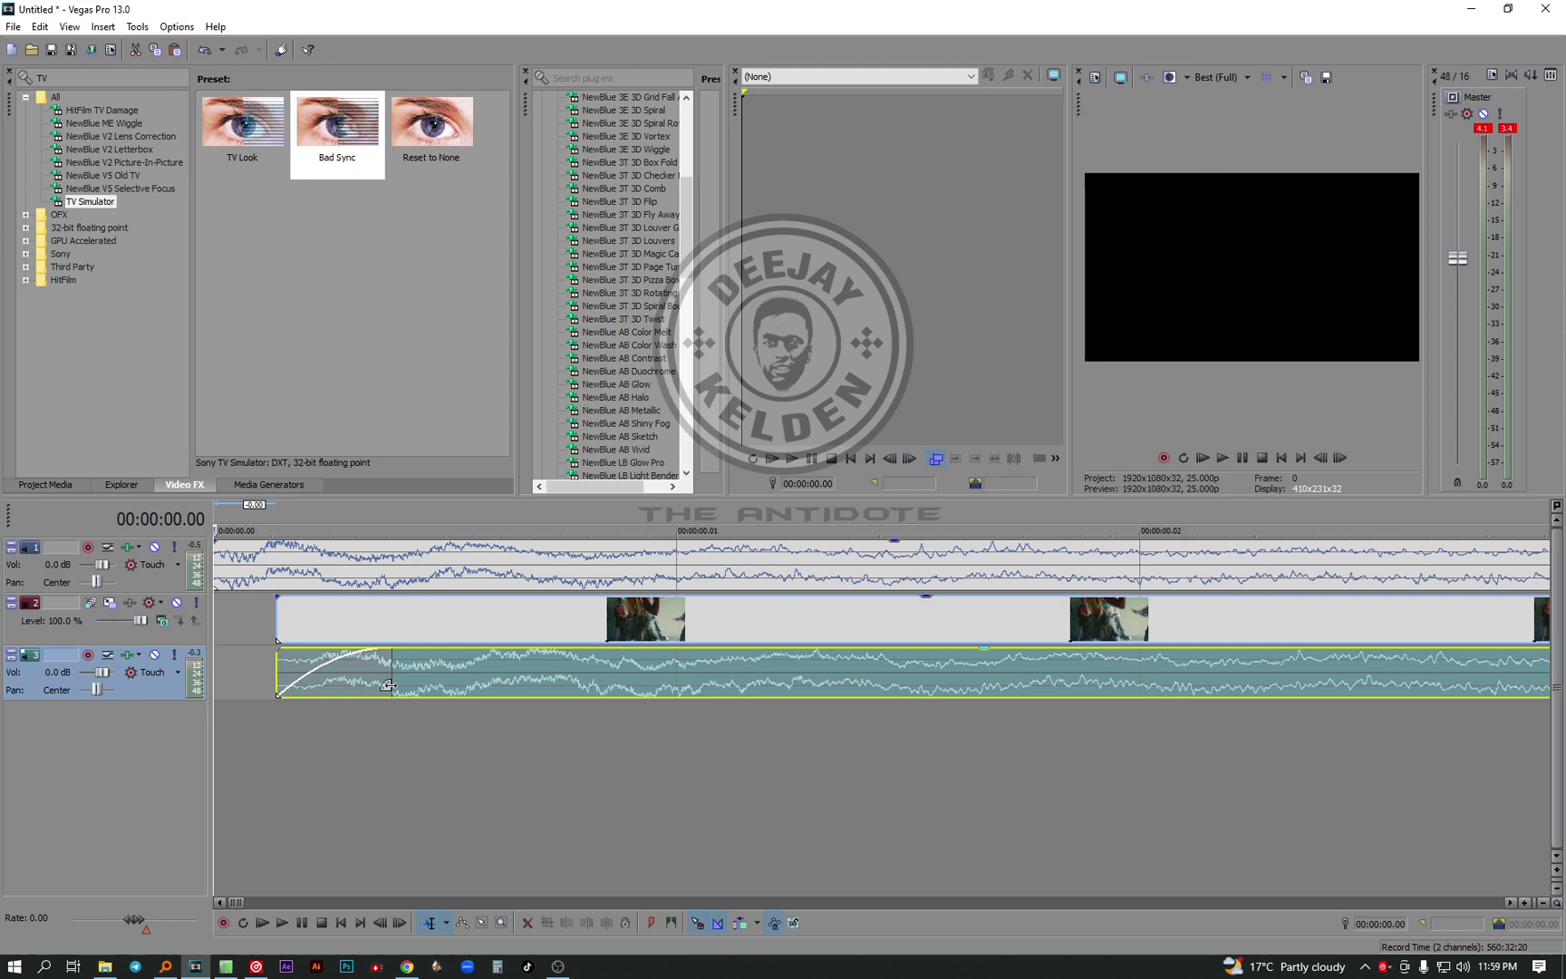
key("ctrl+z")
left_click(248, 748)
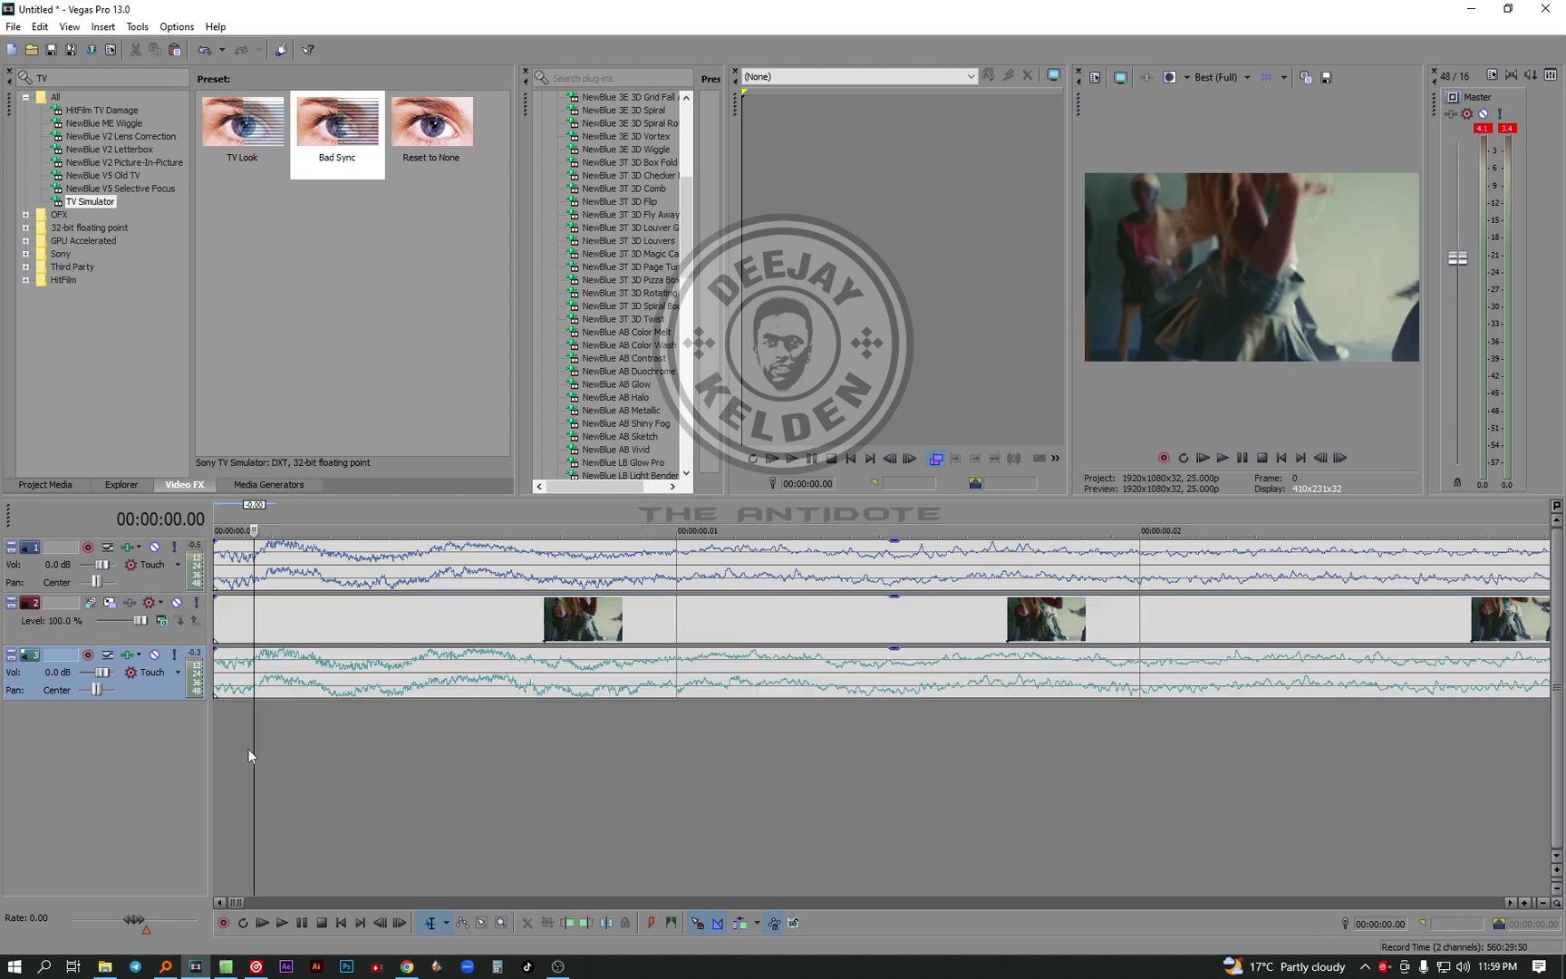
scroll(252, 760, "up", 4)
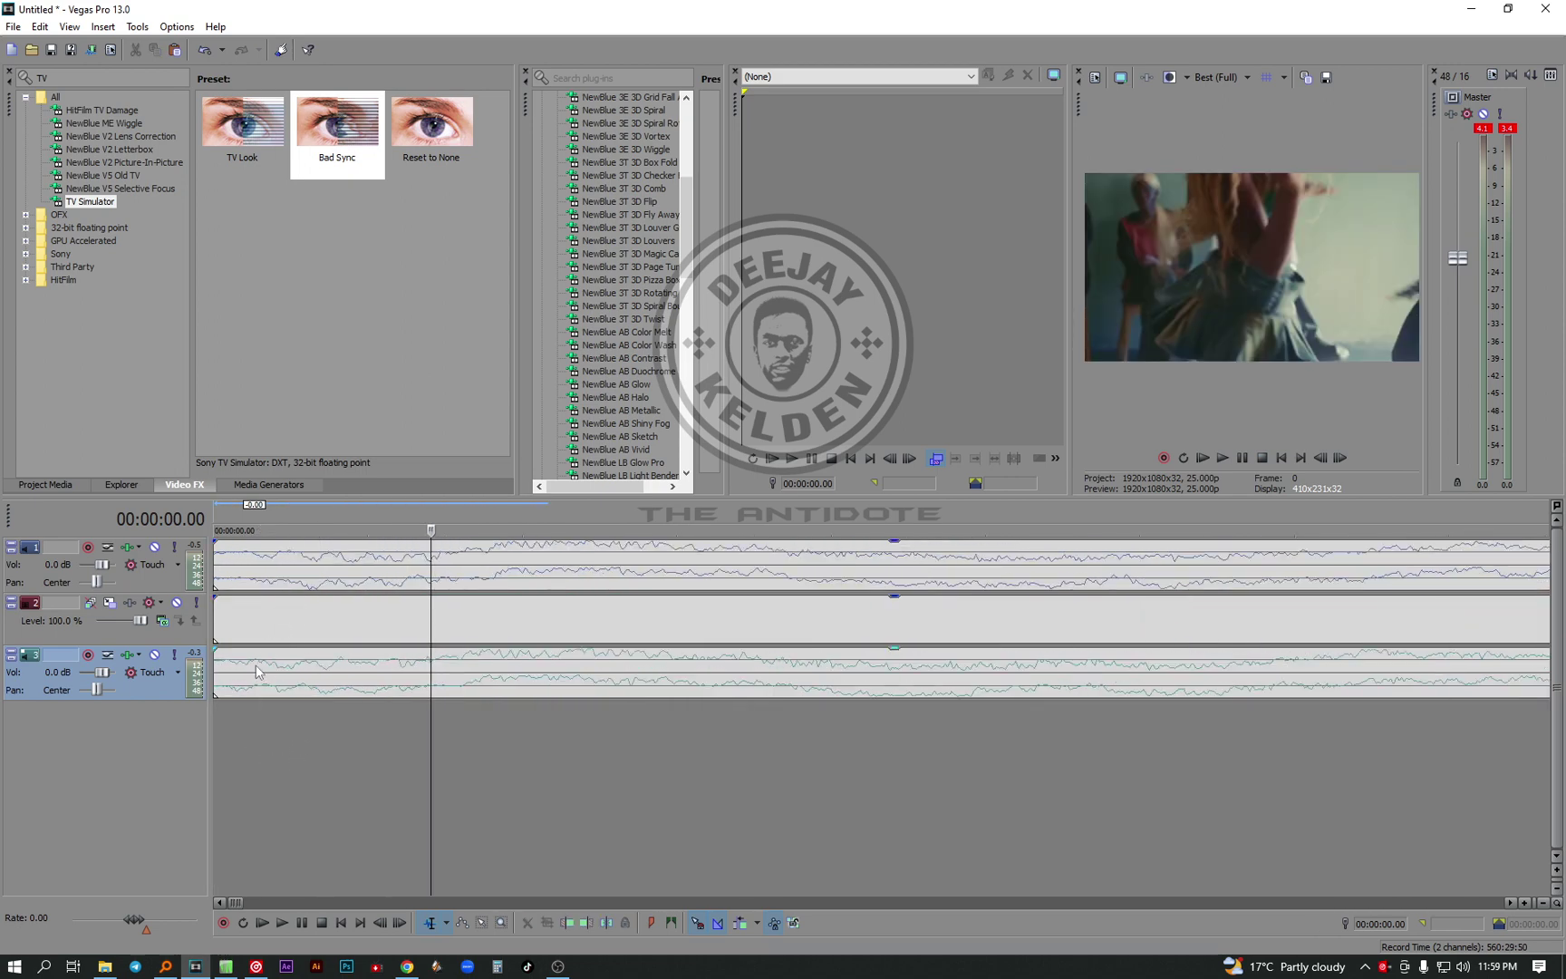
left_click_drag(302, 687, 277, 665)
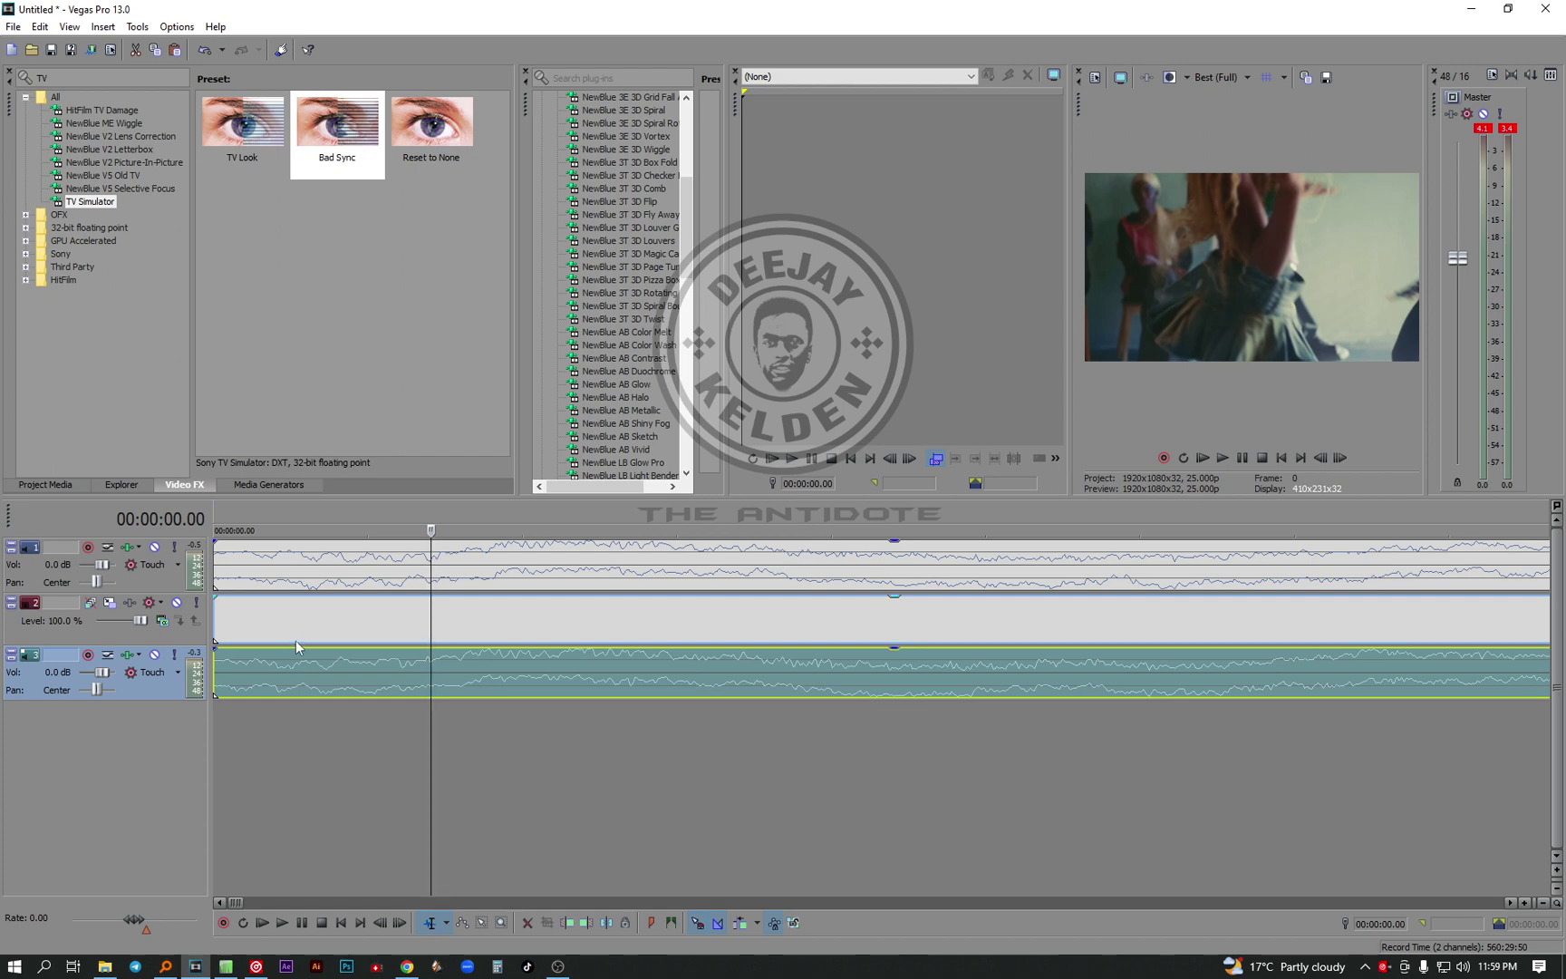
scroll(516, 726, "down", 5)
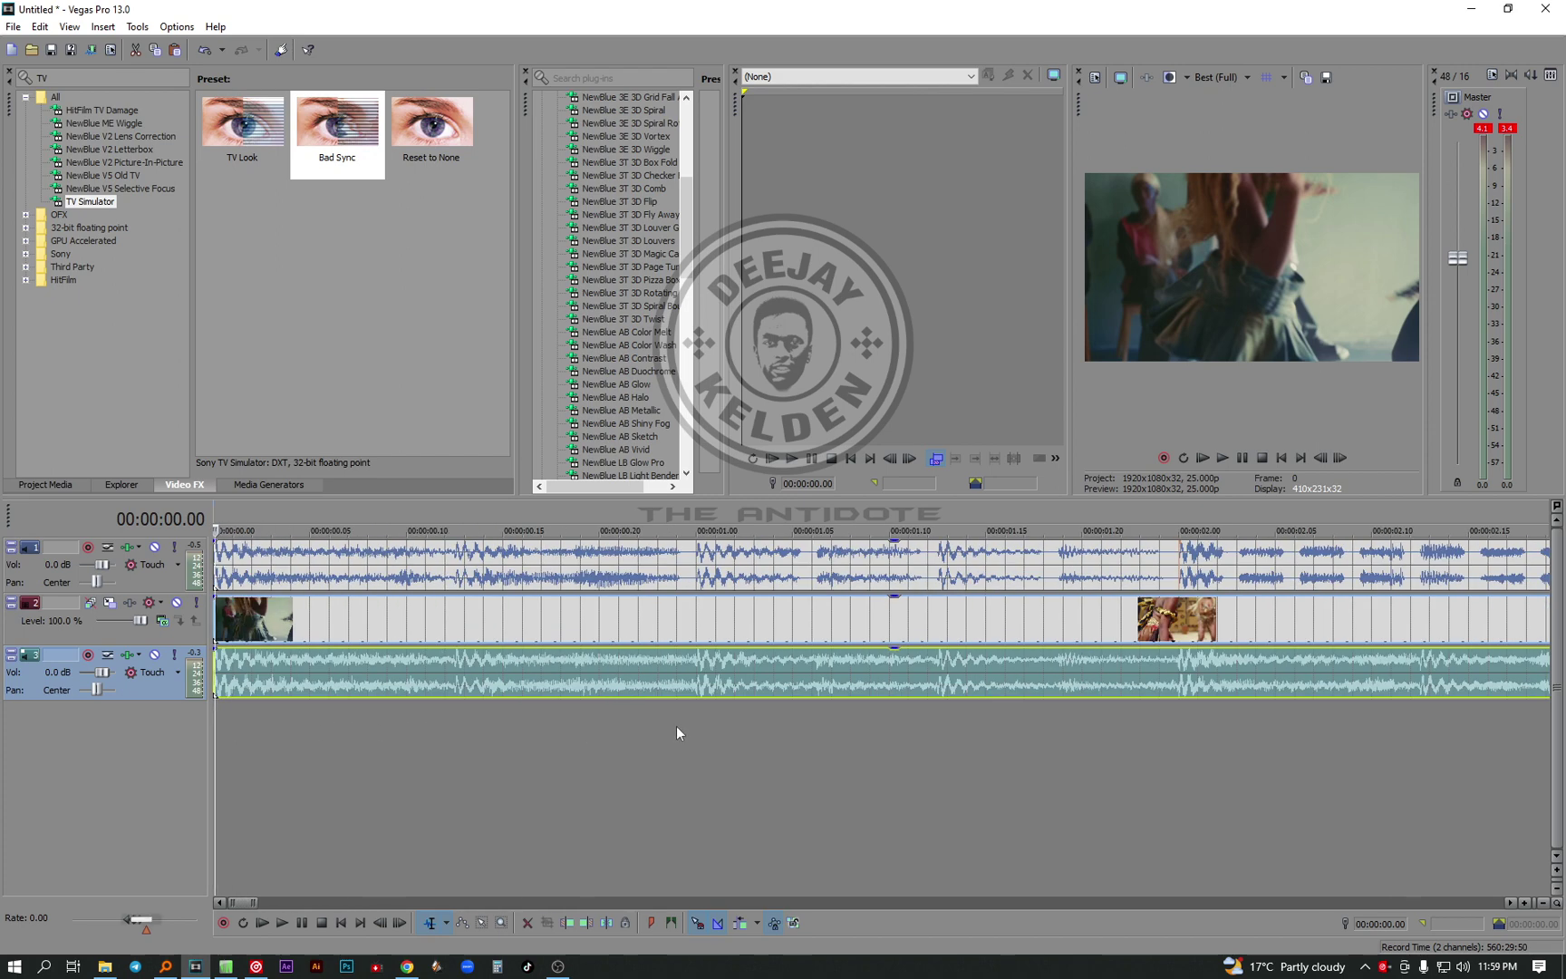
scroll(1034, 751, "down", 2)
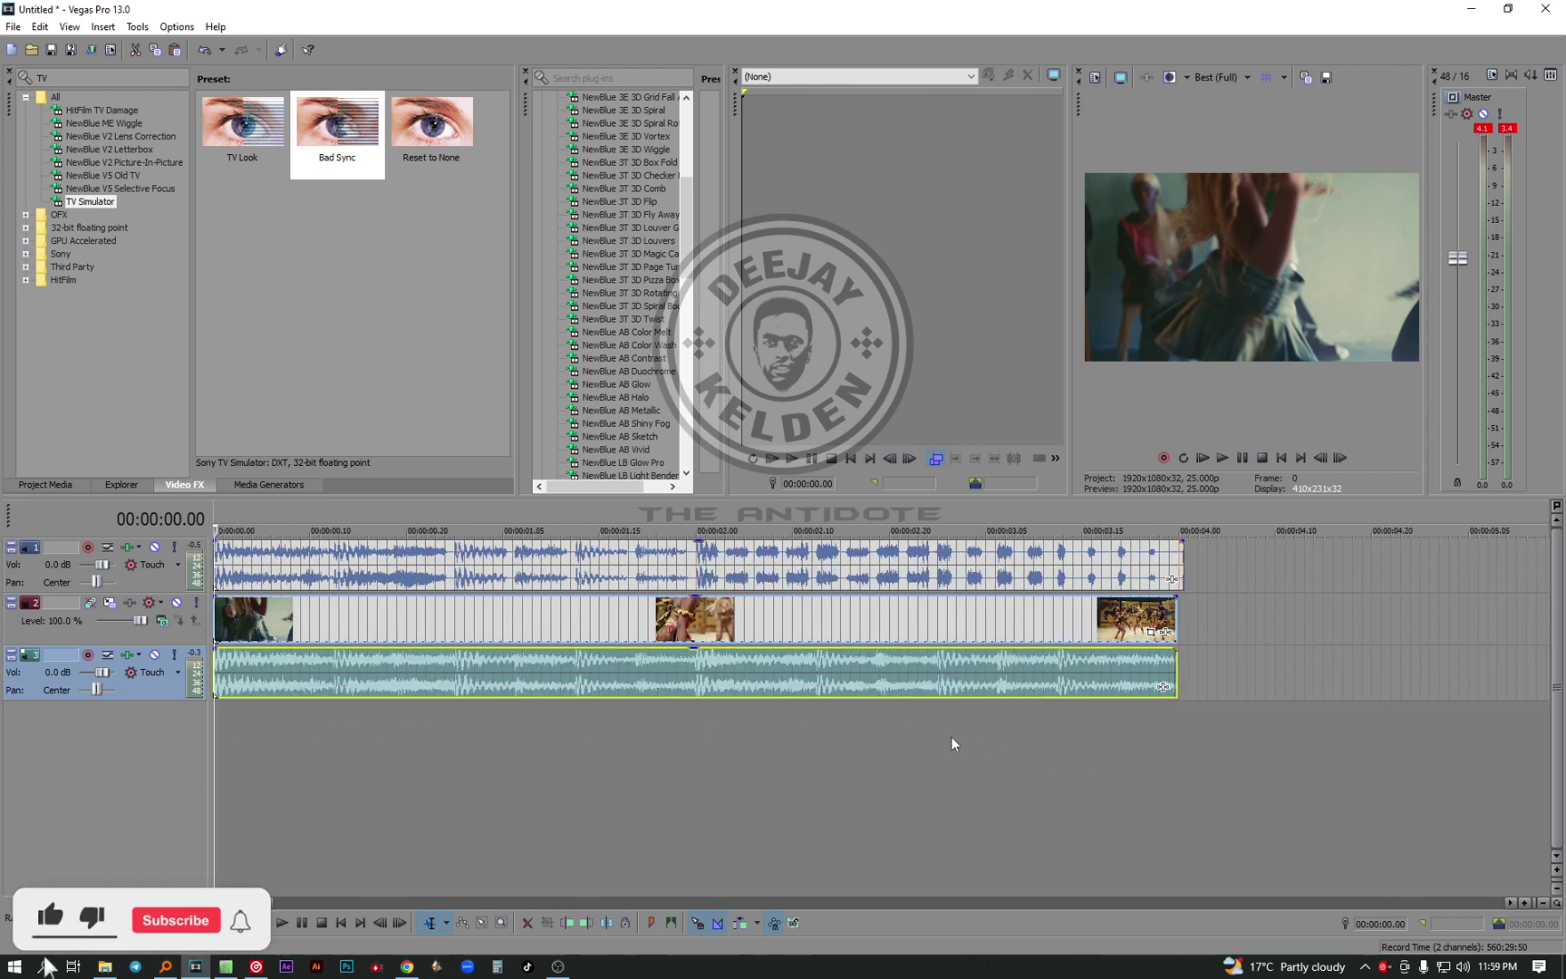
left_click(572, 736)
scroll(575, 735, "up", 6)
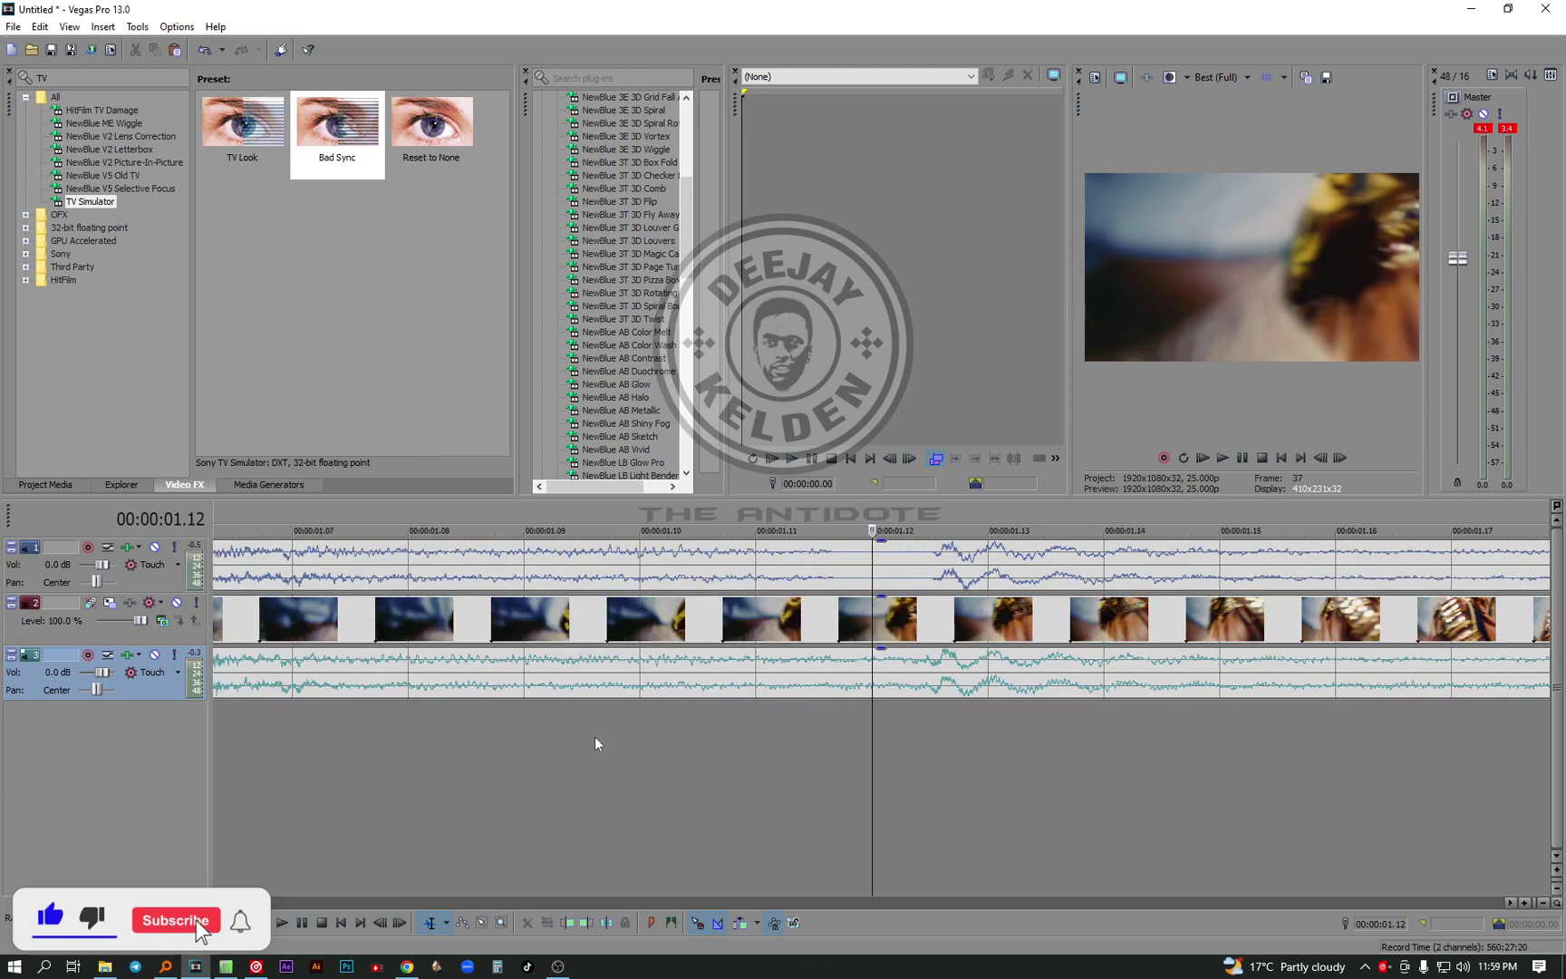
scroll(937, 735, "up", 2)
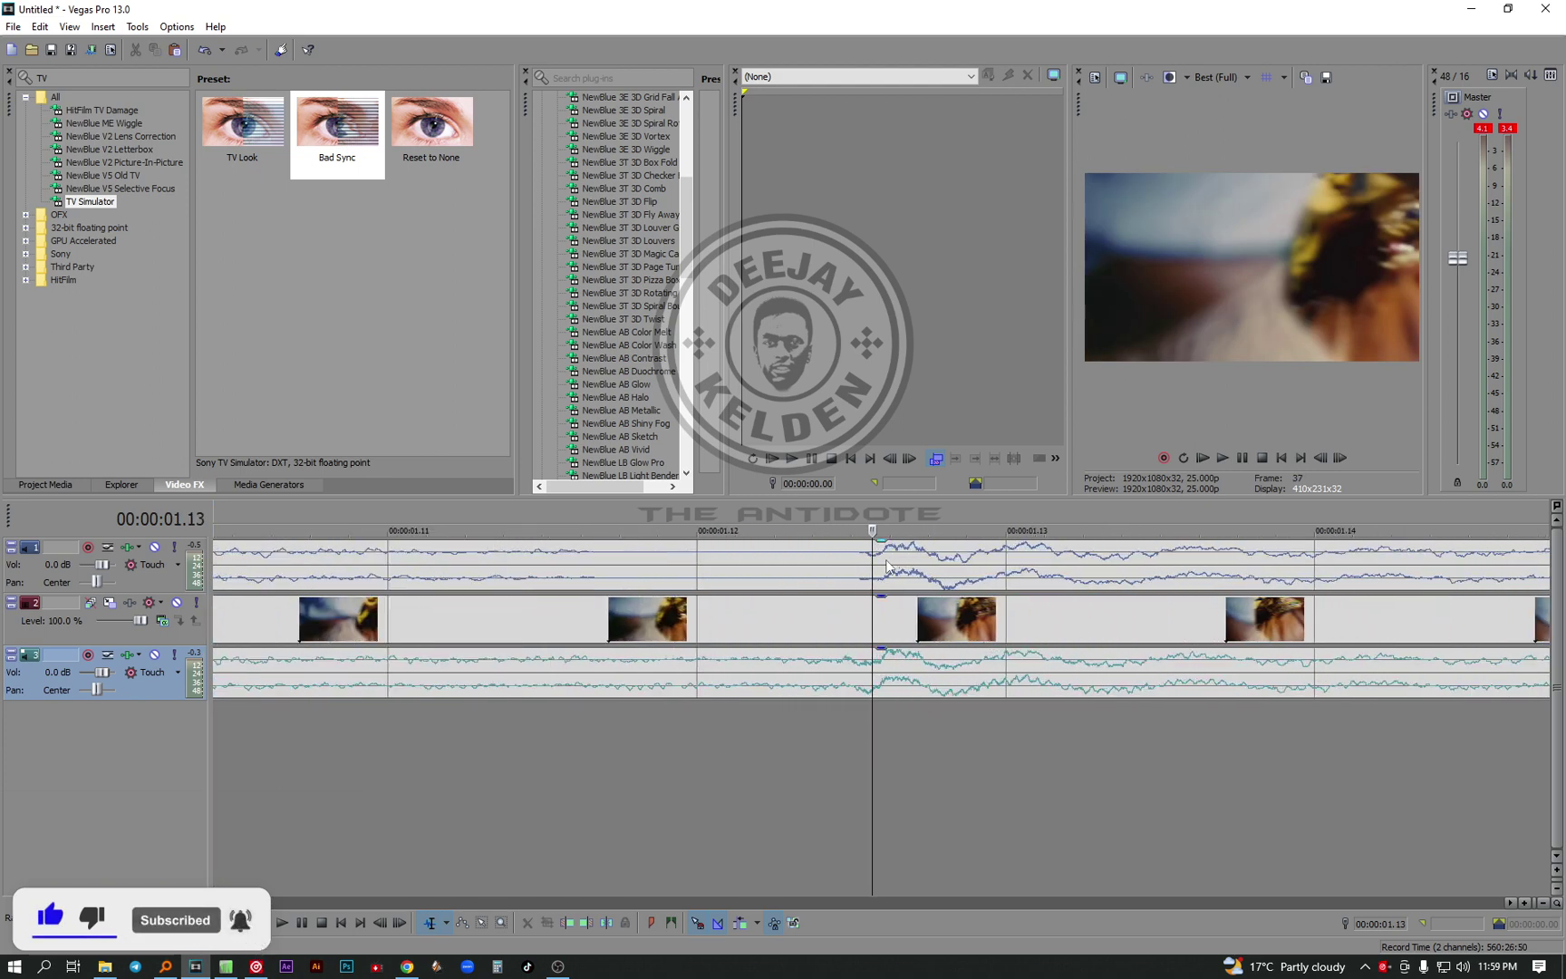
Select the events and nudge the music video and its audio slightly later
left_click(835, 669)
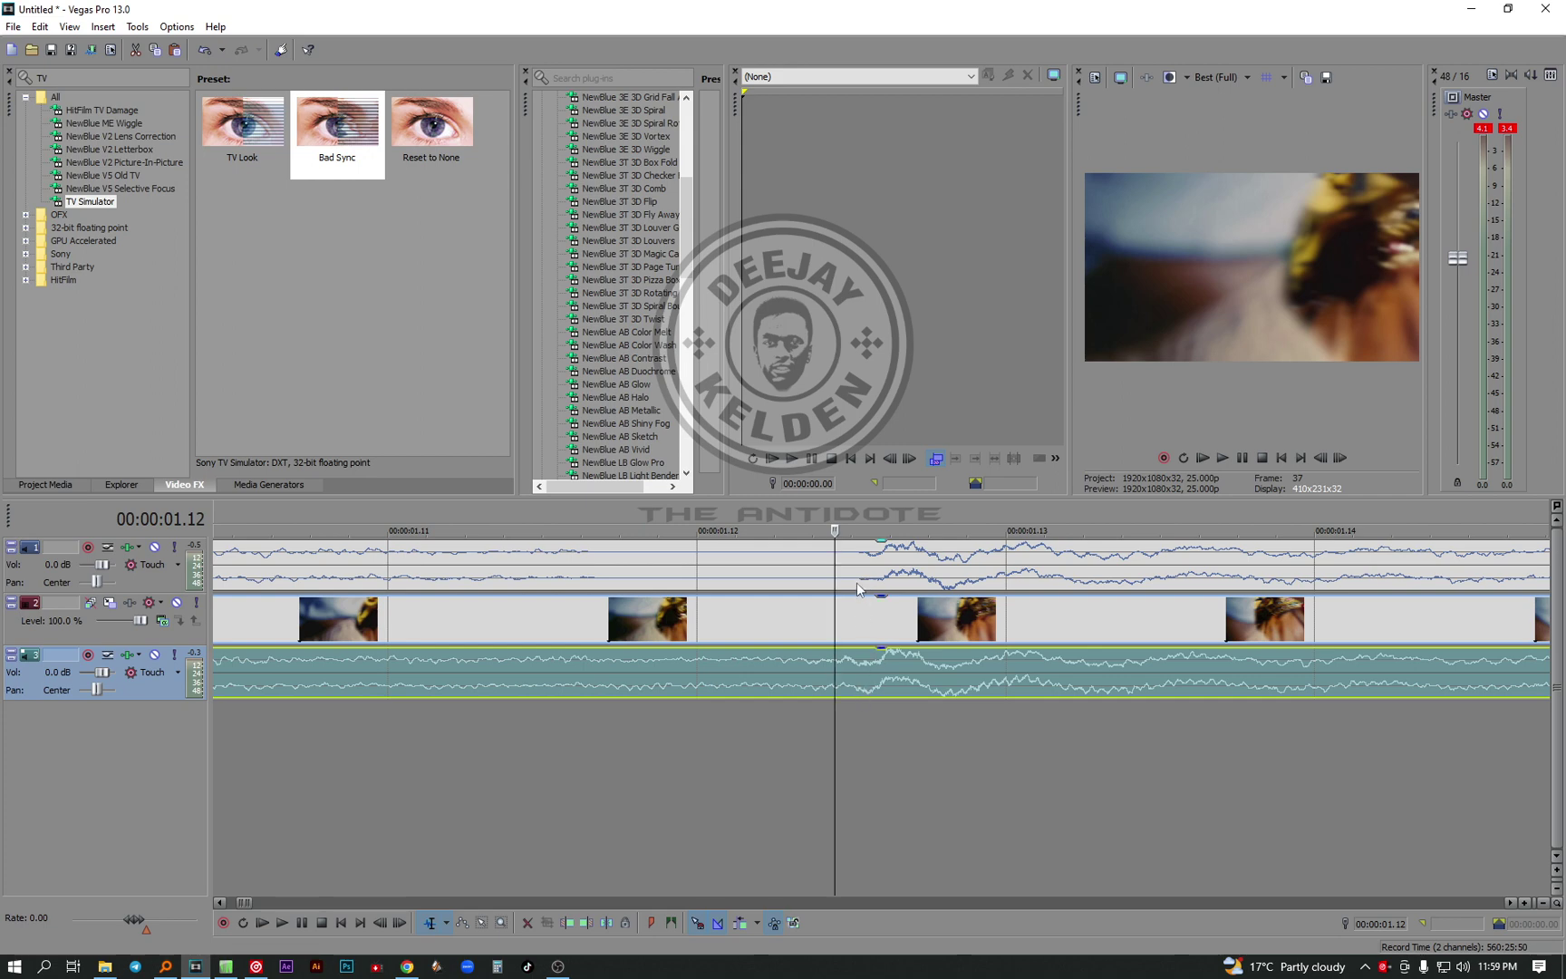
left_click(859, 579)
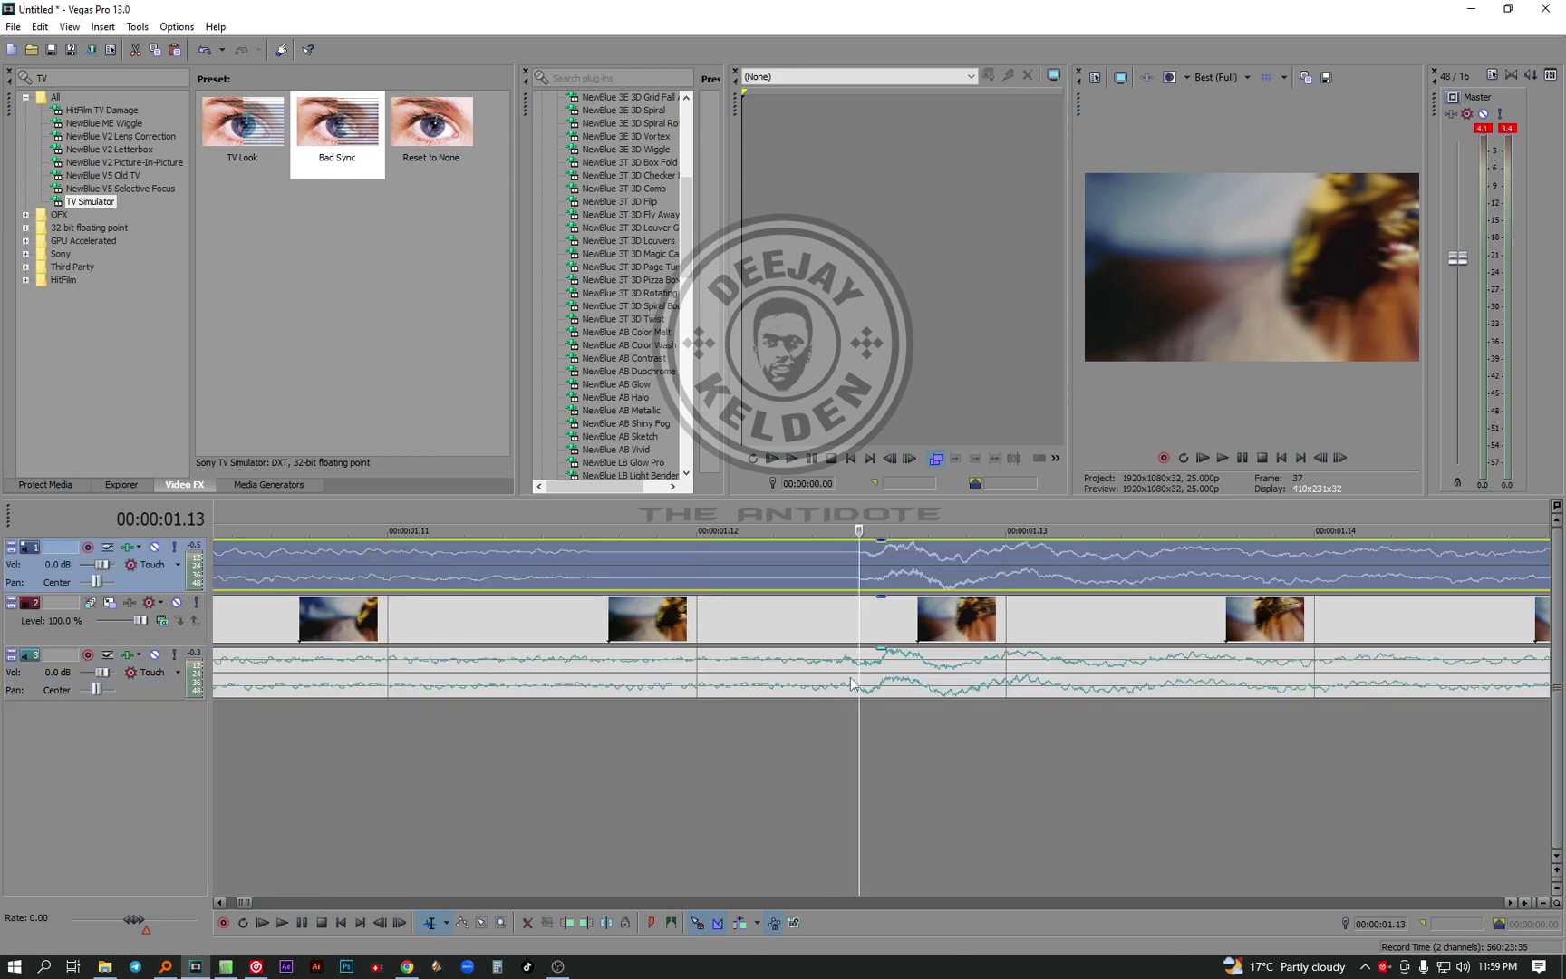
left_click_drag(852, 682, 873, 680)
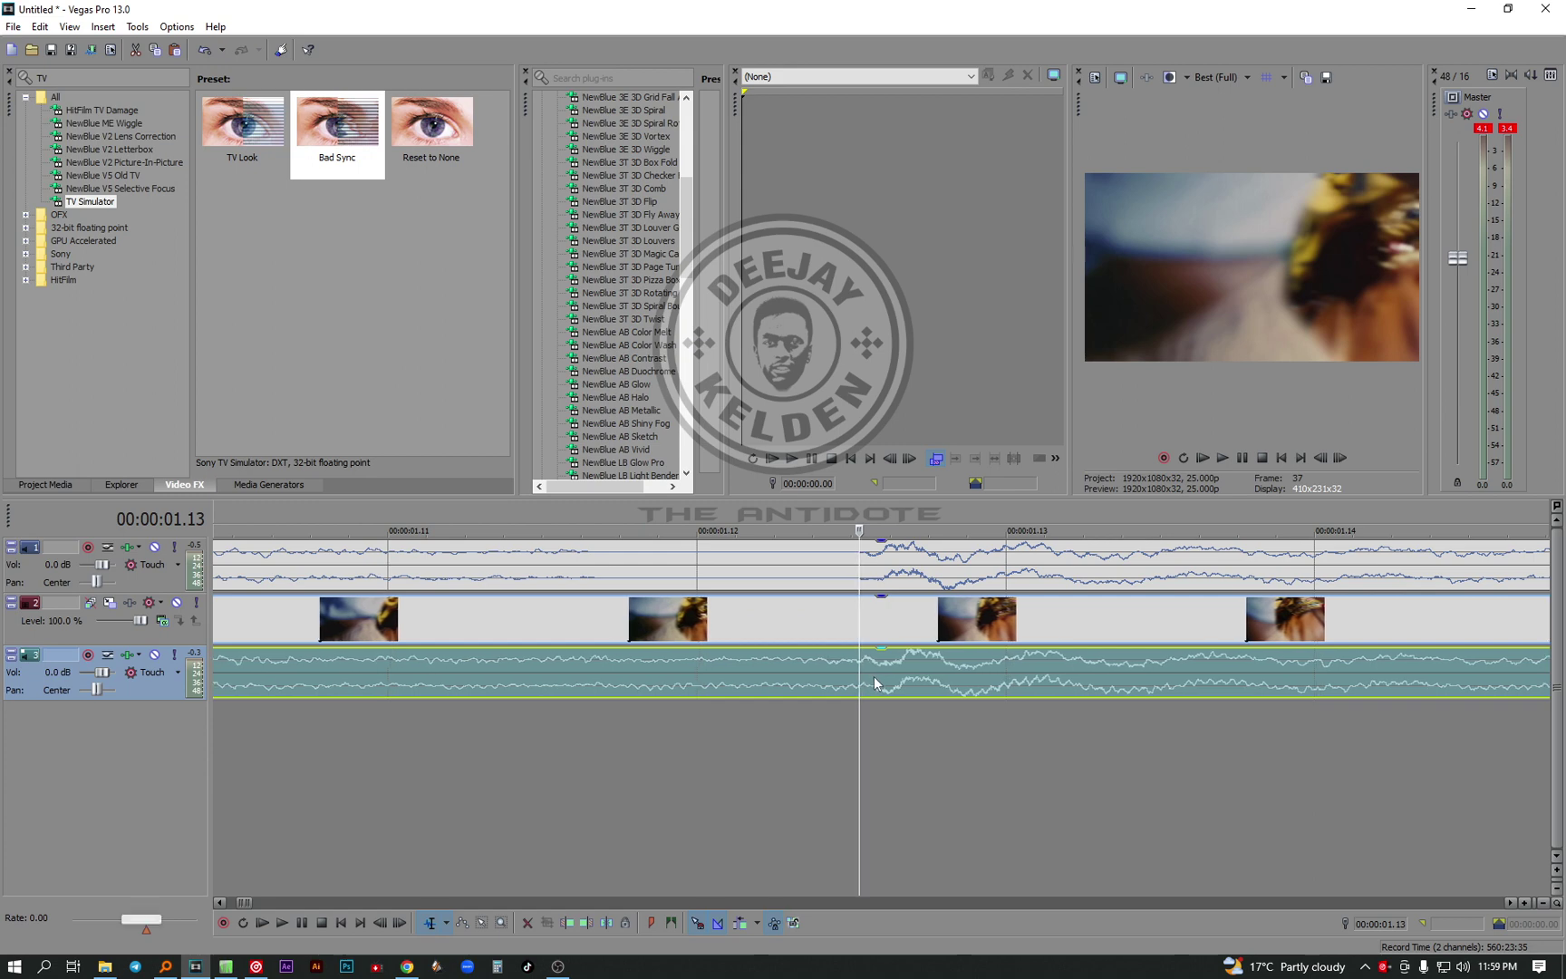
left_click_drag(873, 677, 875, 677)
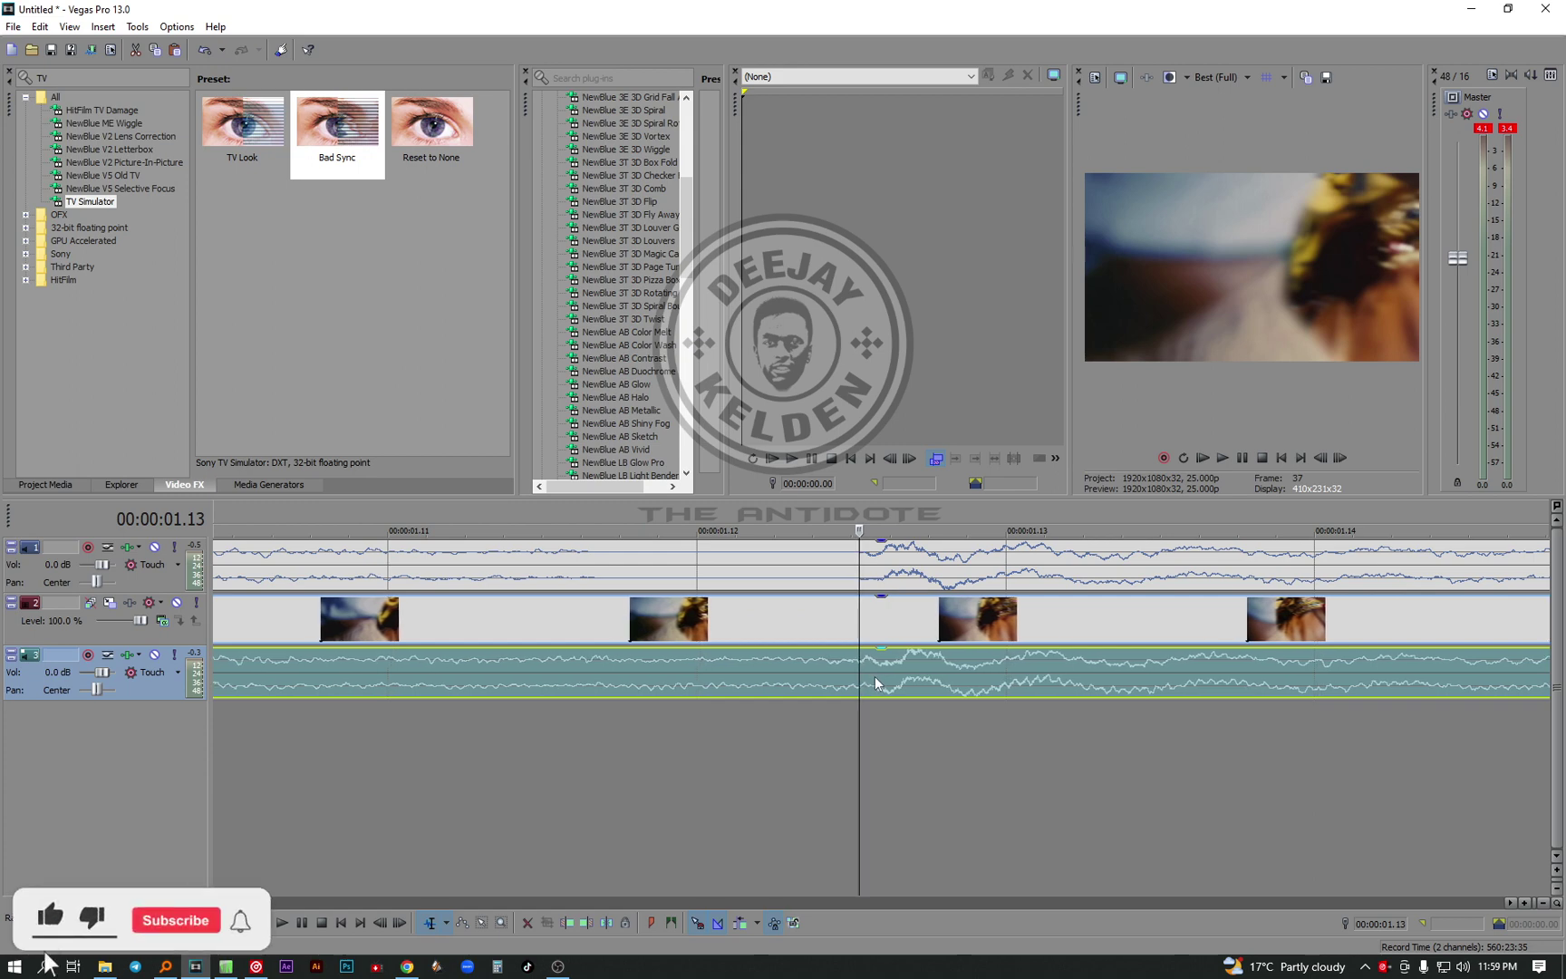
scroll(866, 761, "down", 6)
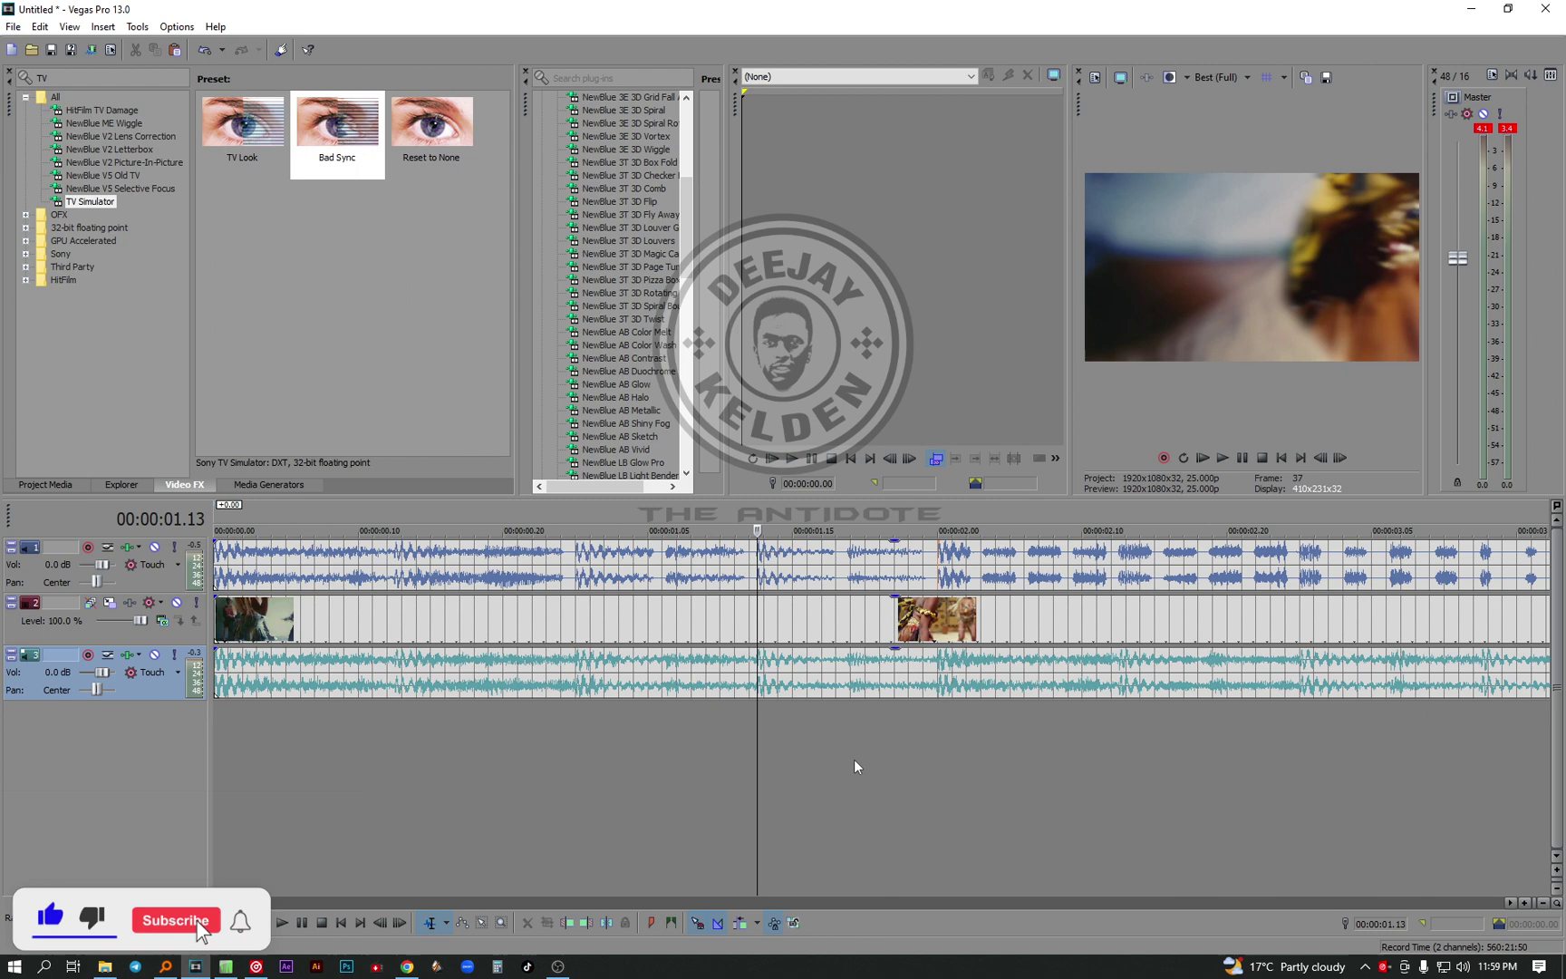
scroll(854, 759, "down", 5)
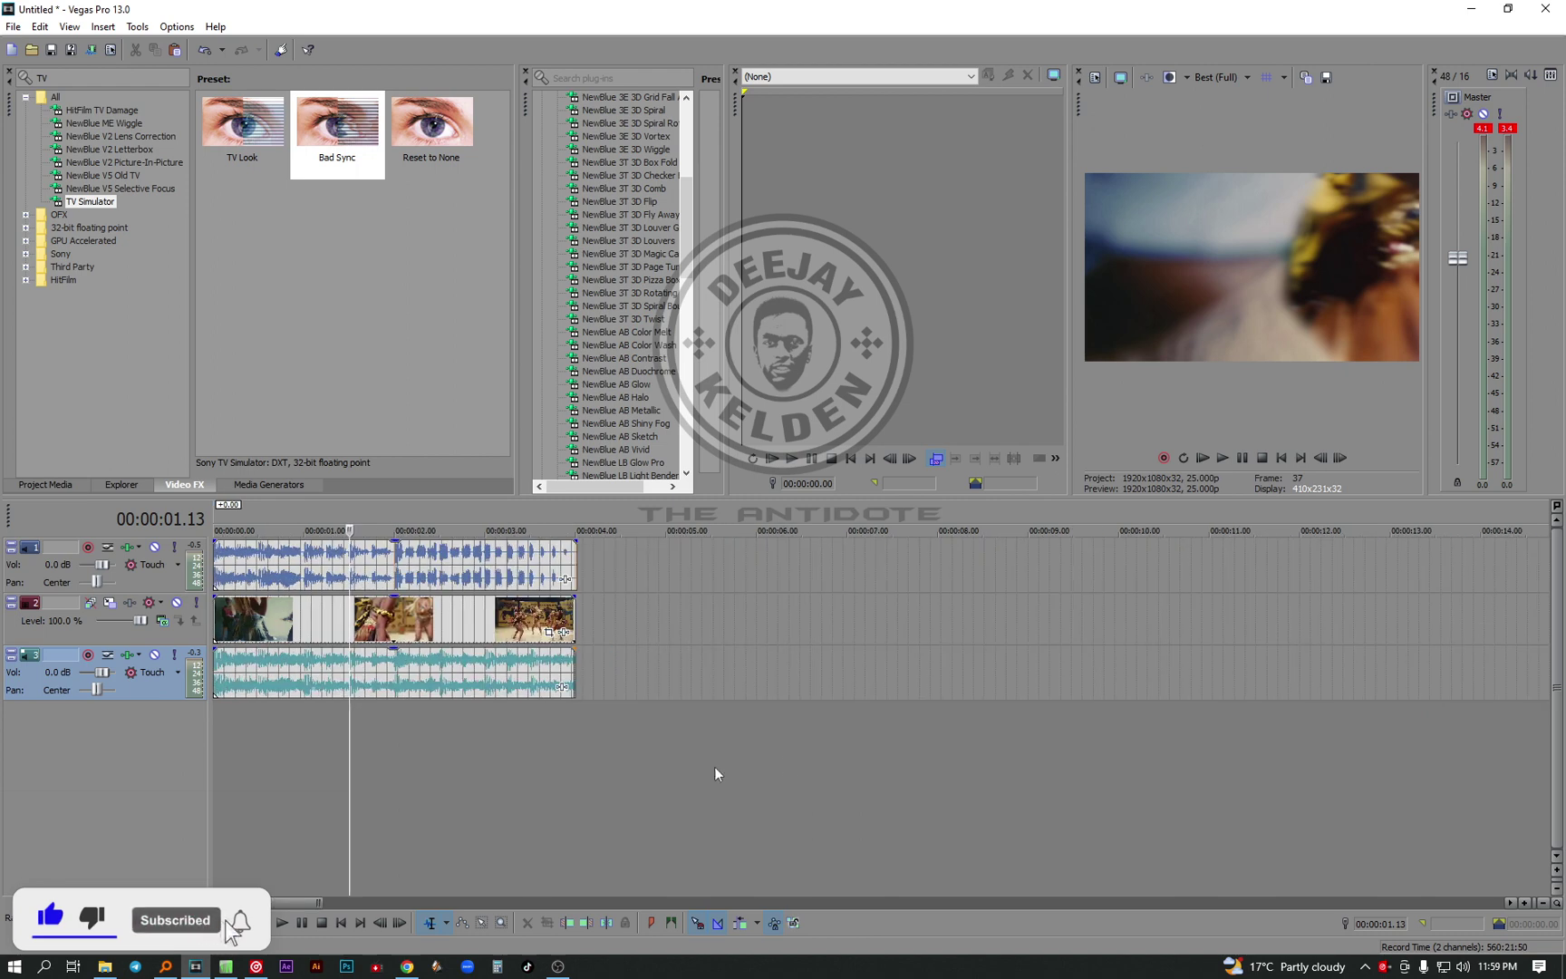
Preview the edit, drag the video and audio events back to 00:00:00.00, and replay
left_click(336, 922)
key("space")
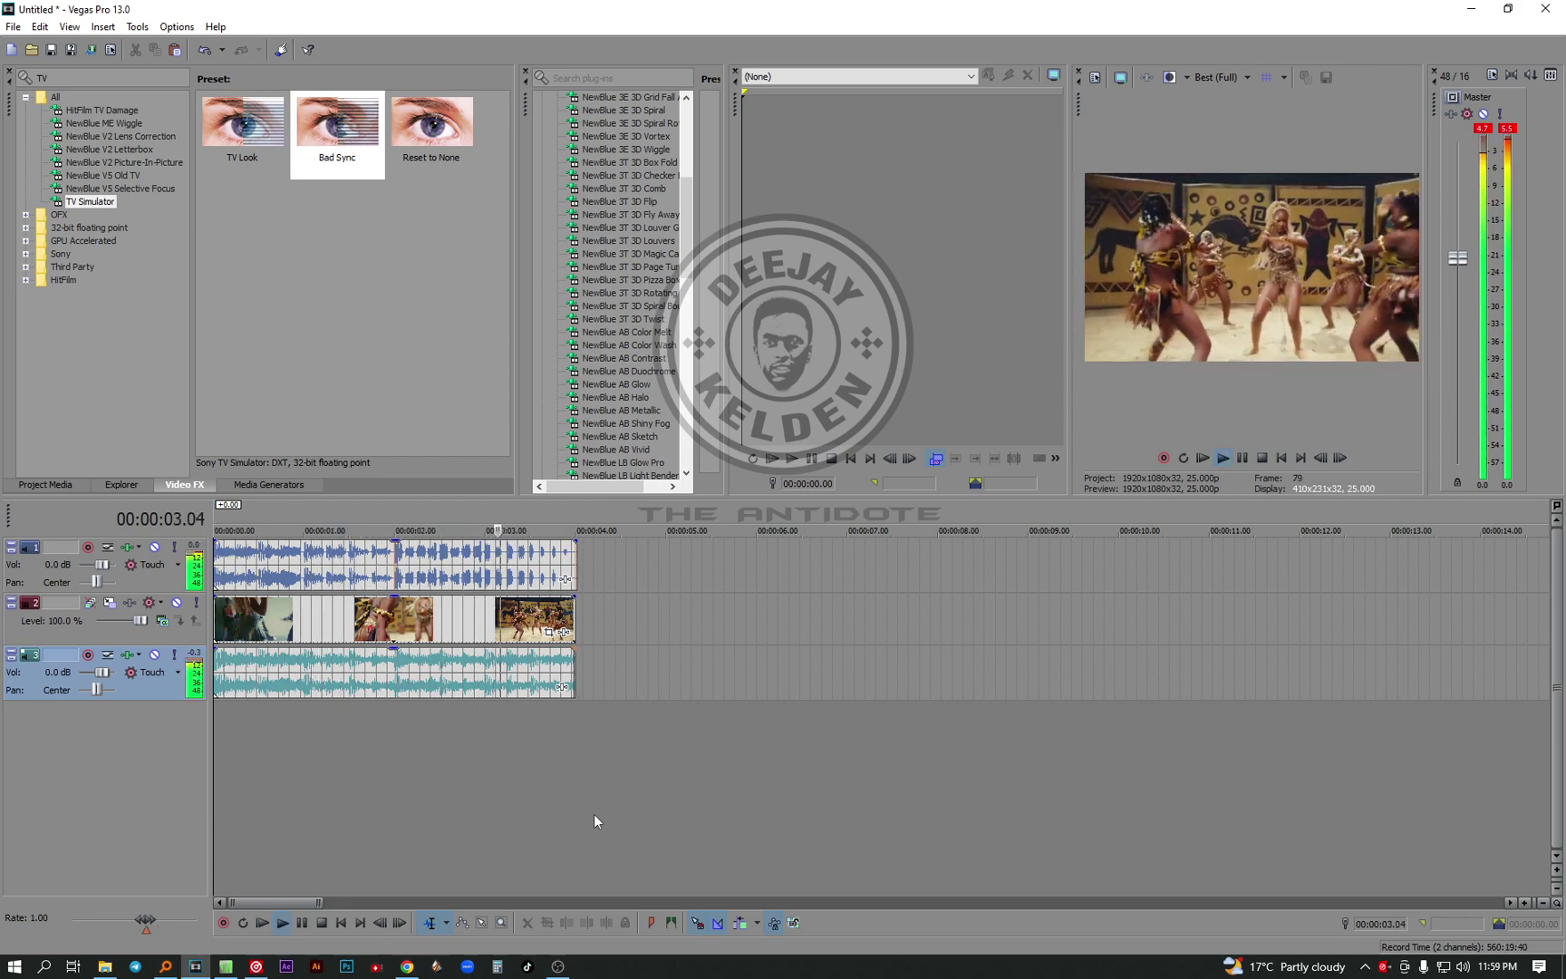
key("space")
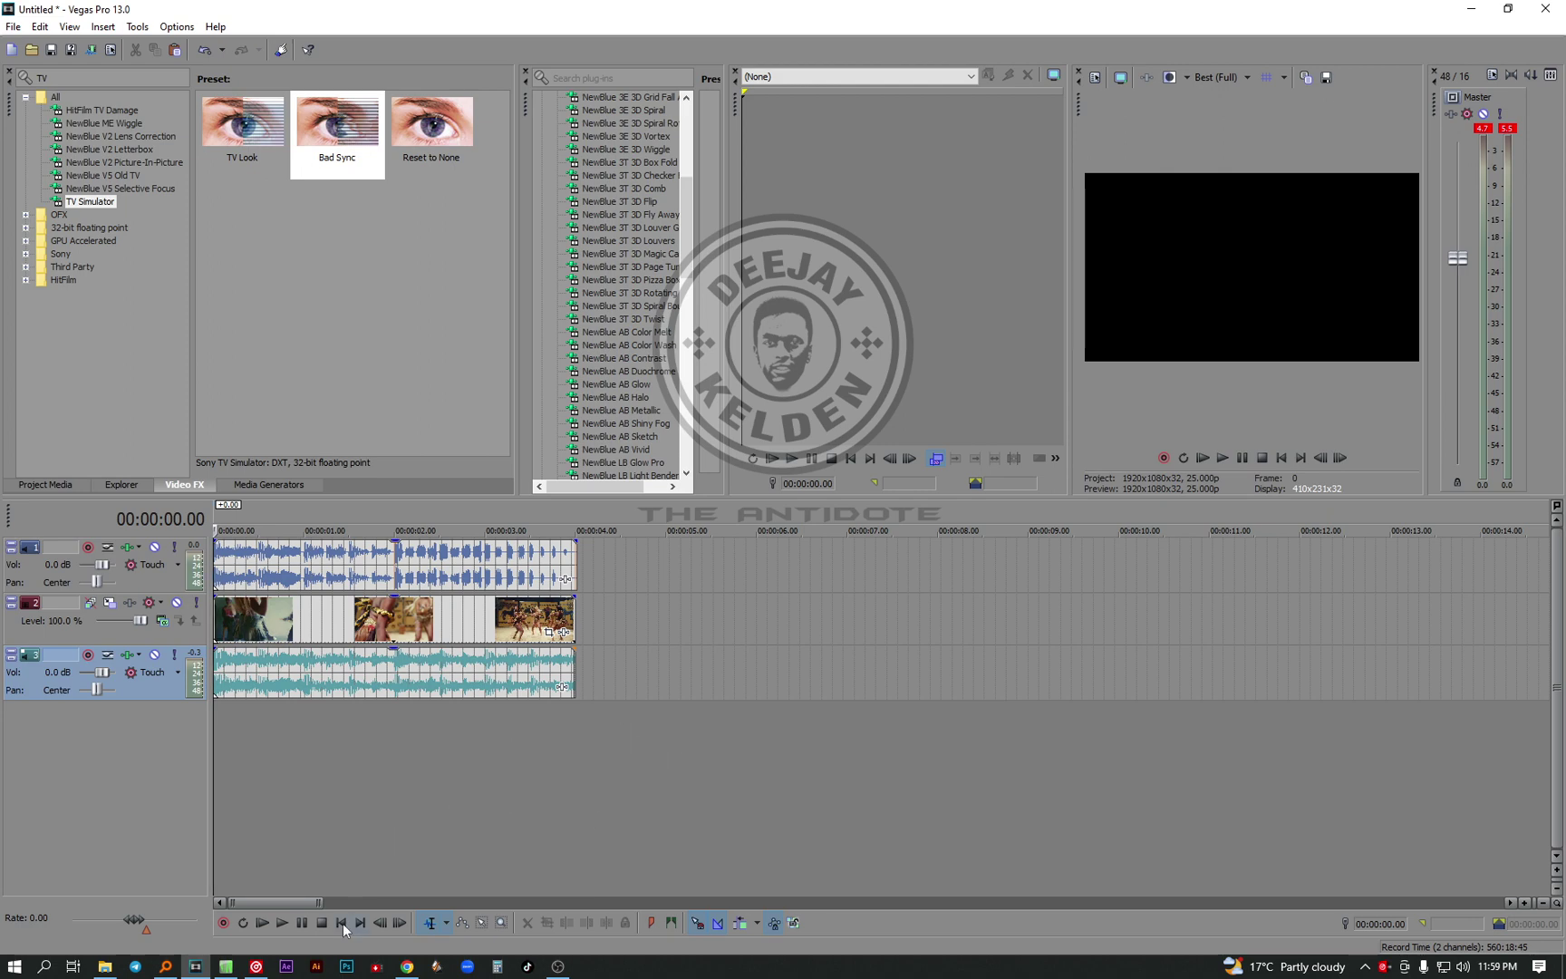
scroll(489, 813, "up", 10)
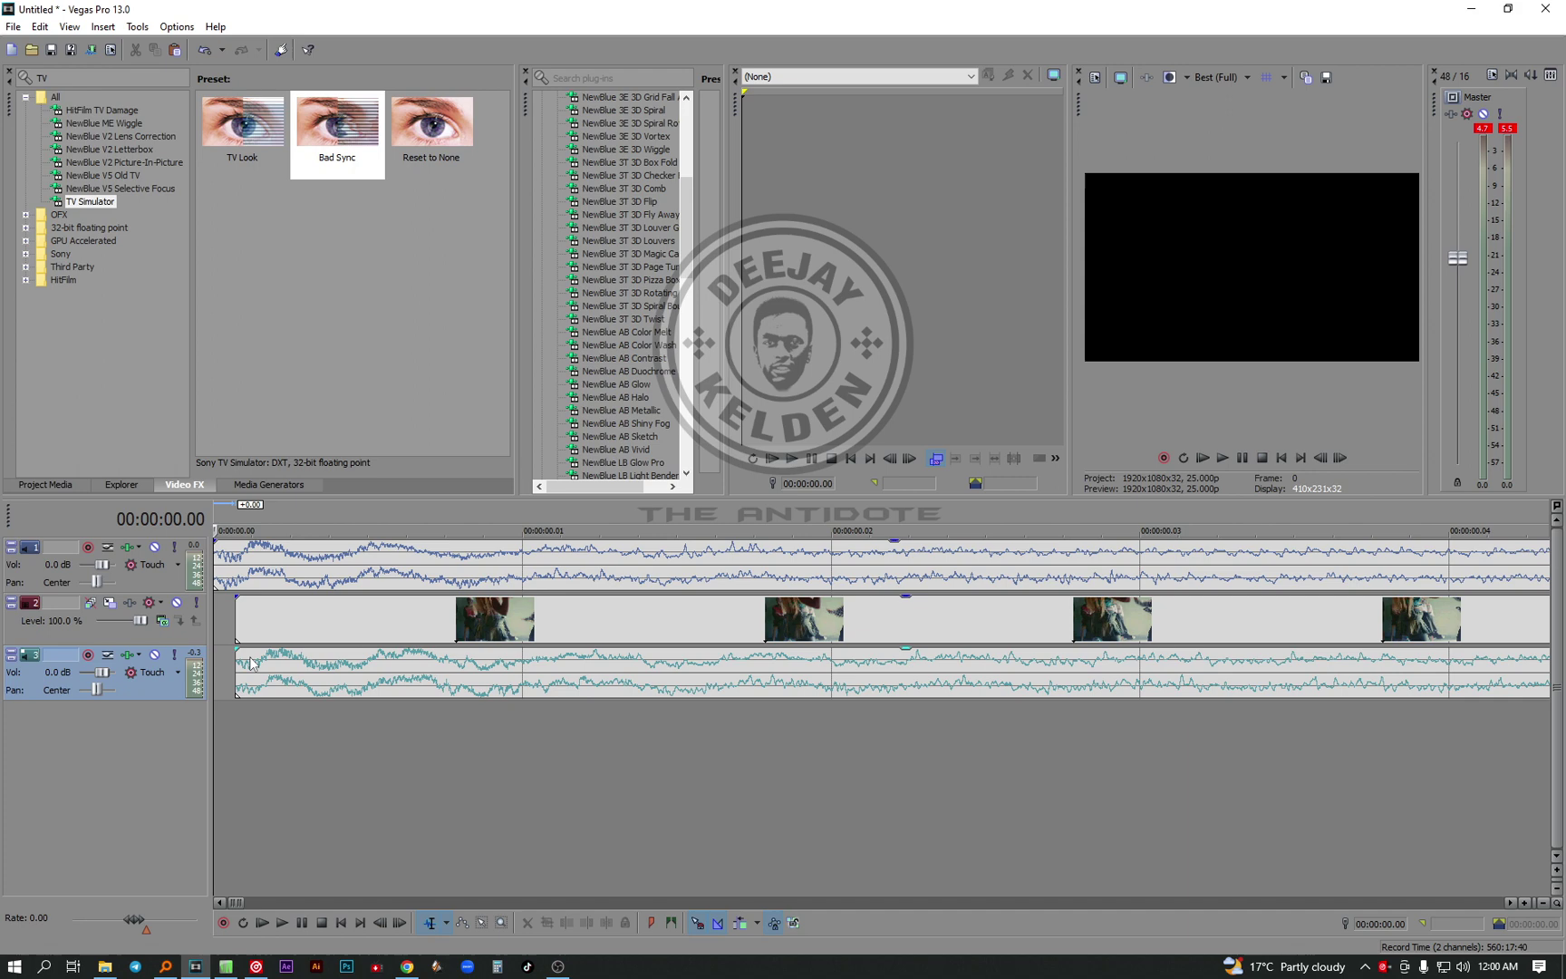
left_click_drag(252, 663, 226, 664)
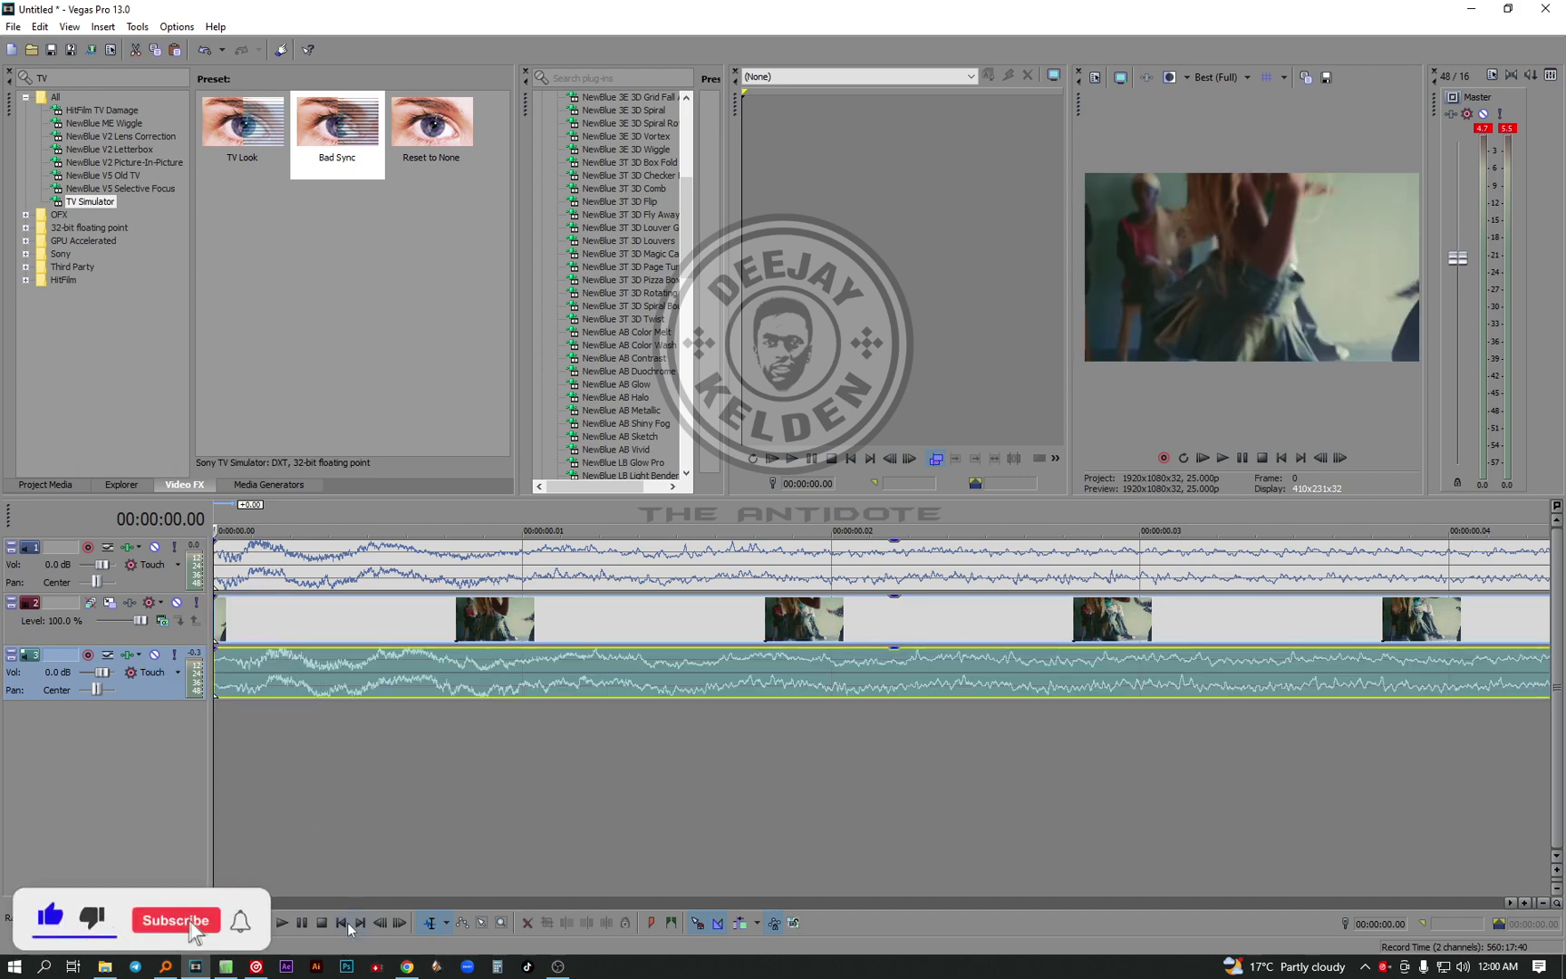
key("space")
scroll(444, 807, "down", 8)
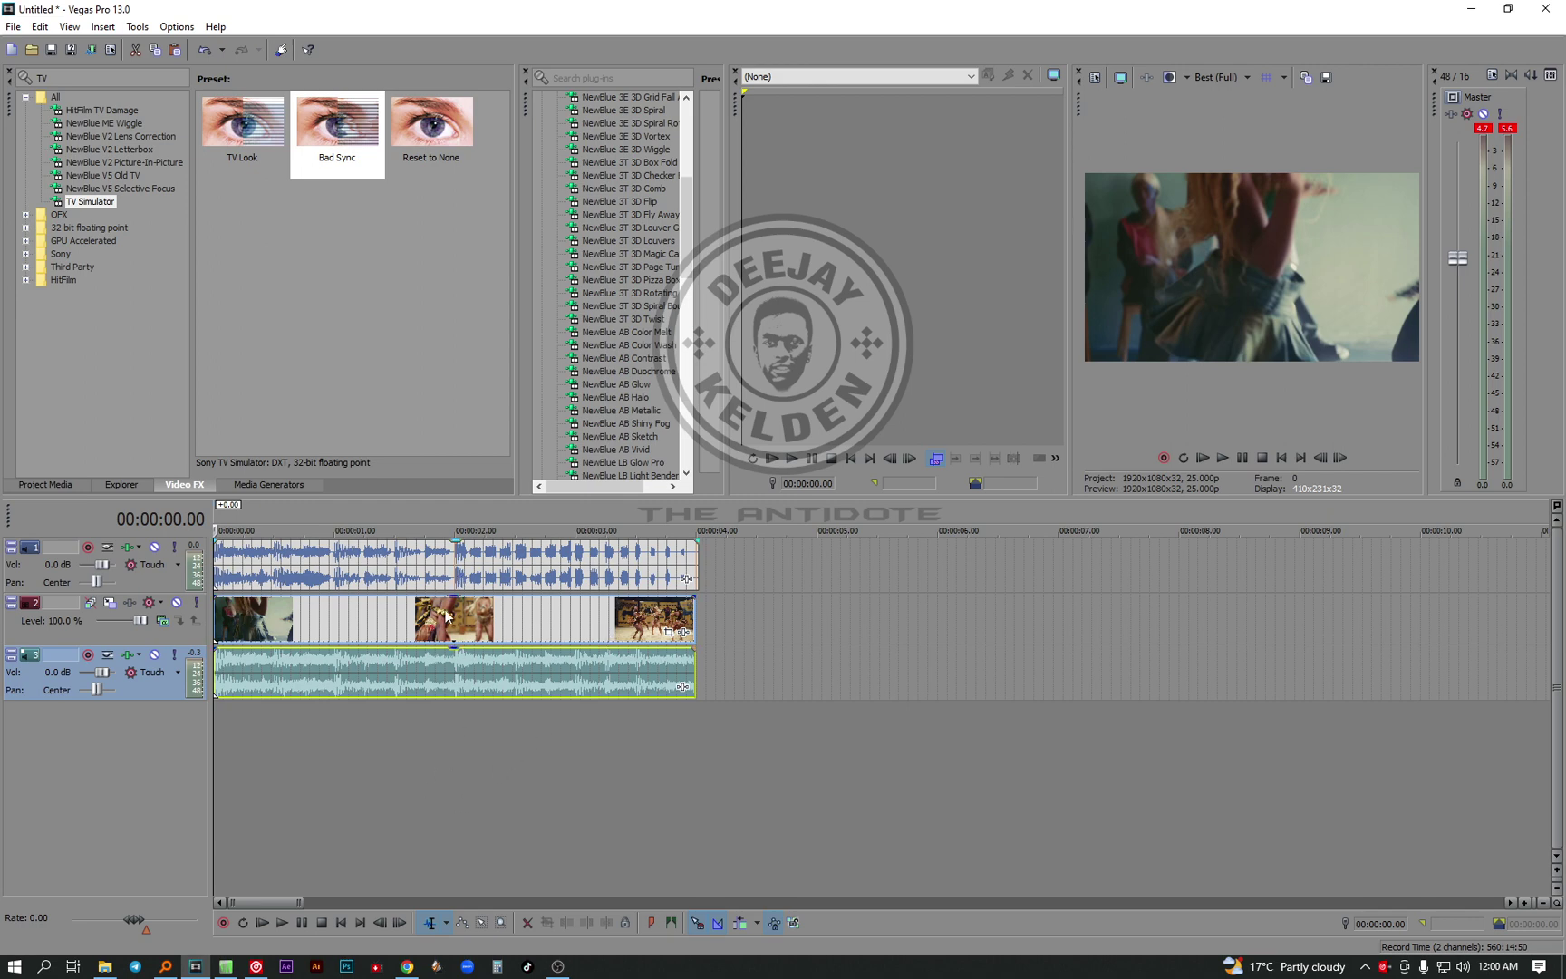
Try shifting the video and audio about one second later, then return them to the start
left_click(456, 686)
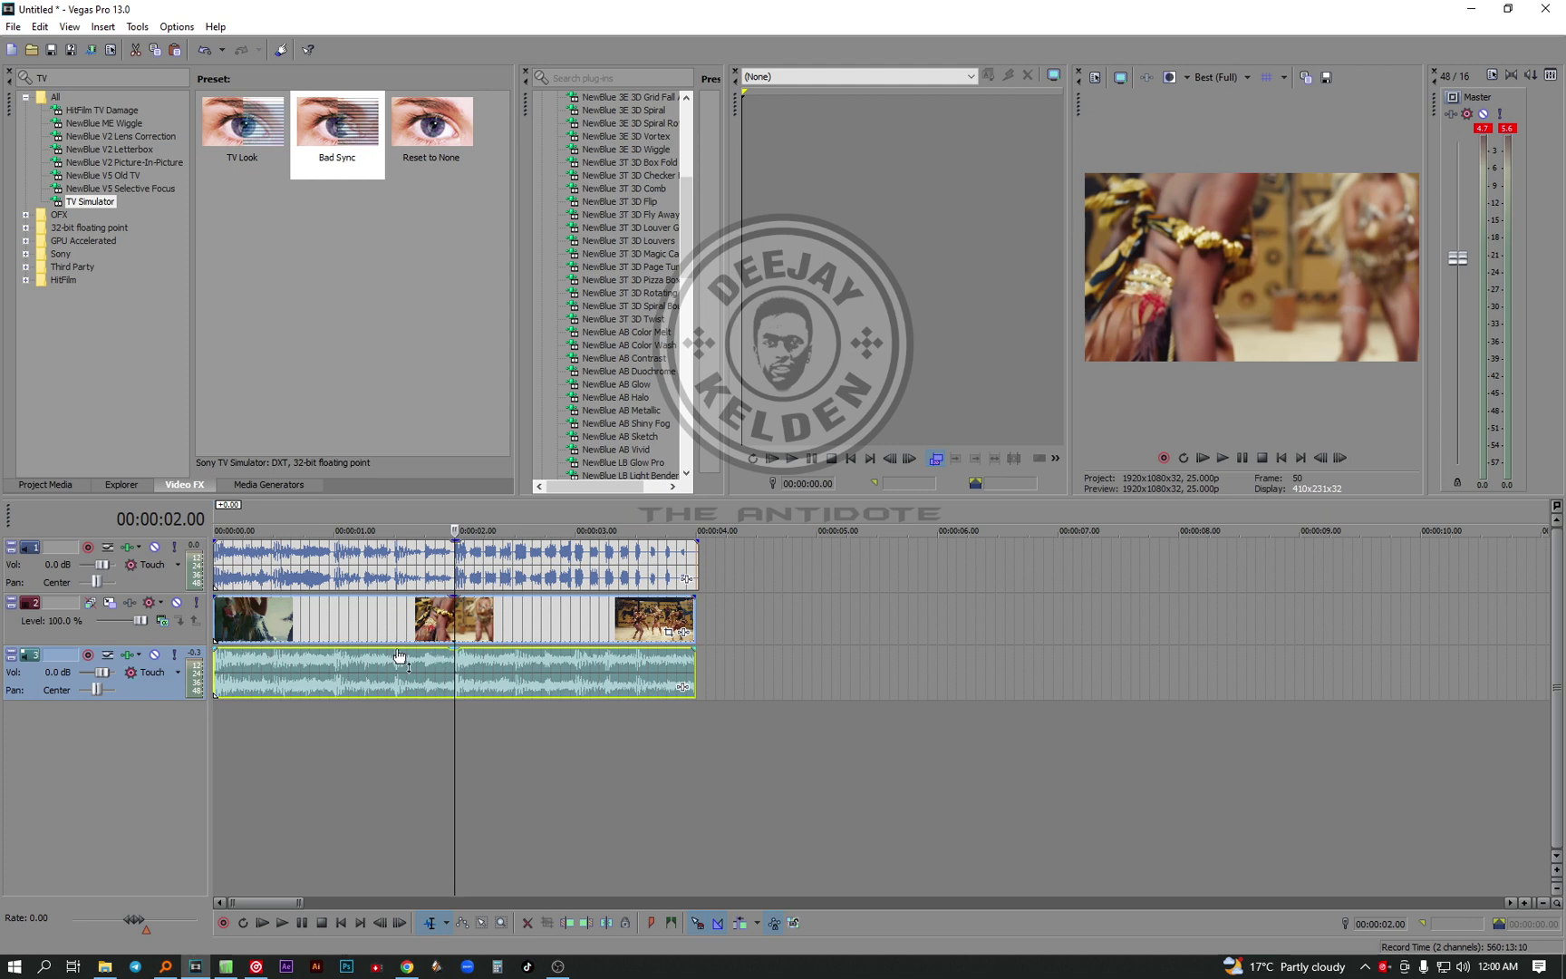
mouse_move(375, 669)
left_mouse_down()
mouse_move(496, 693)
mouse_move(397, 663)
mouse_move(349, 671)
left_mouse_up()
left_click(359, 674)
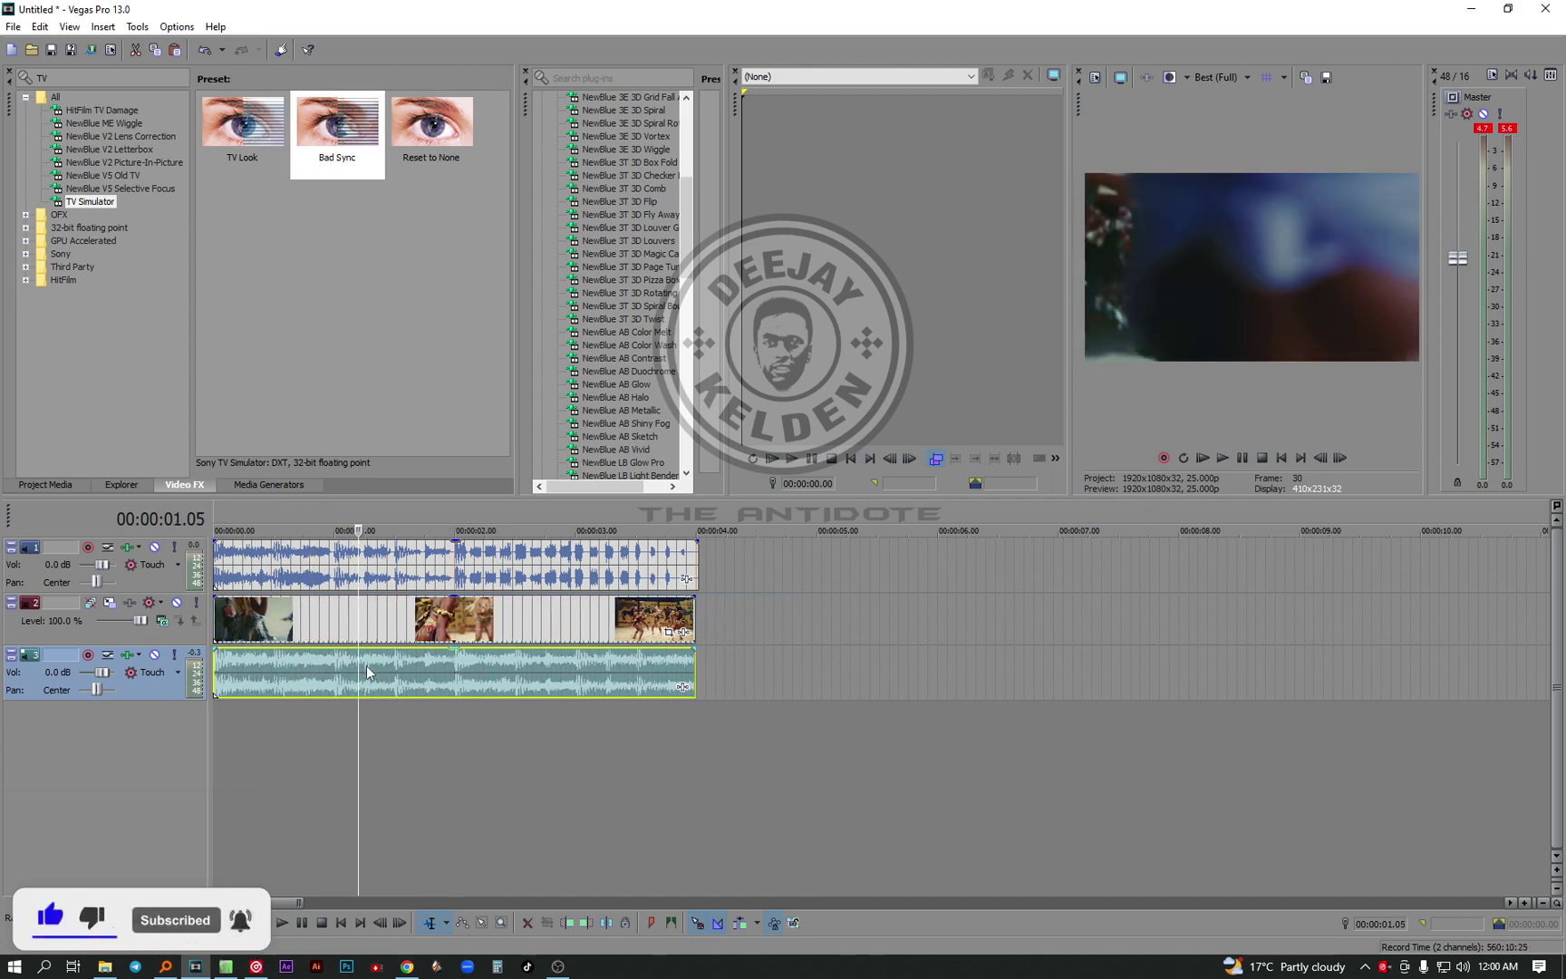
Separate the music video's original audio clip onto track 3 and delete it
left_click_drag(374, 686, 316, 675)
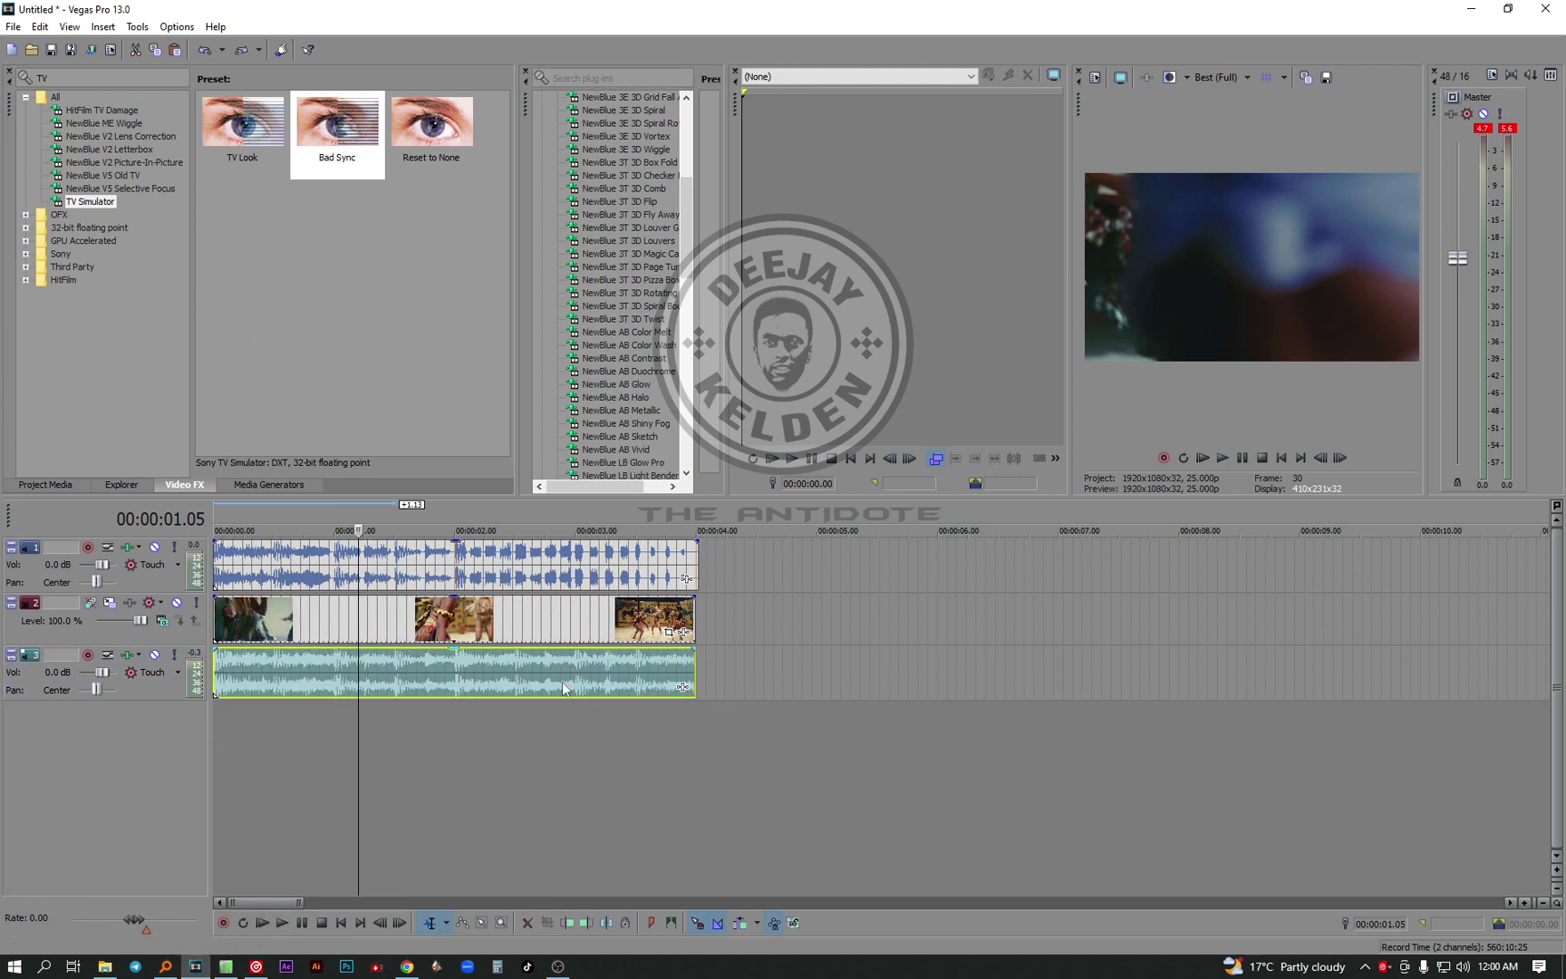
left_click_drag(477, 662, 733, 684)
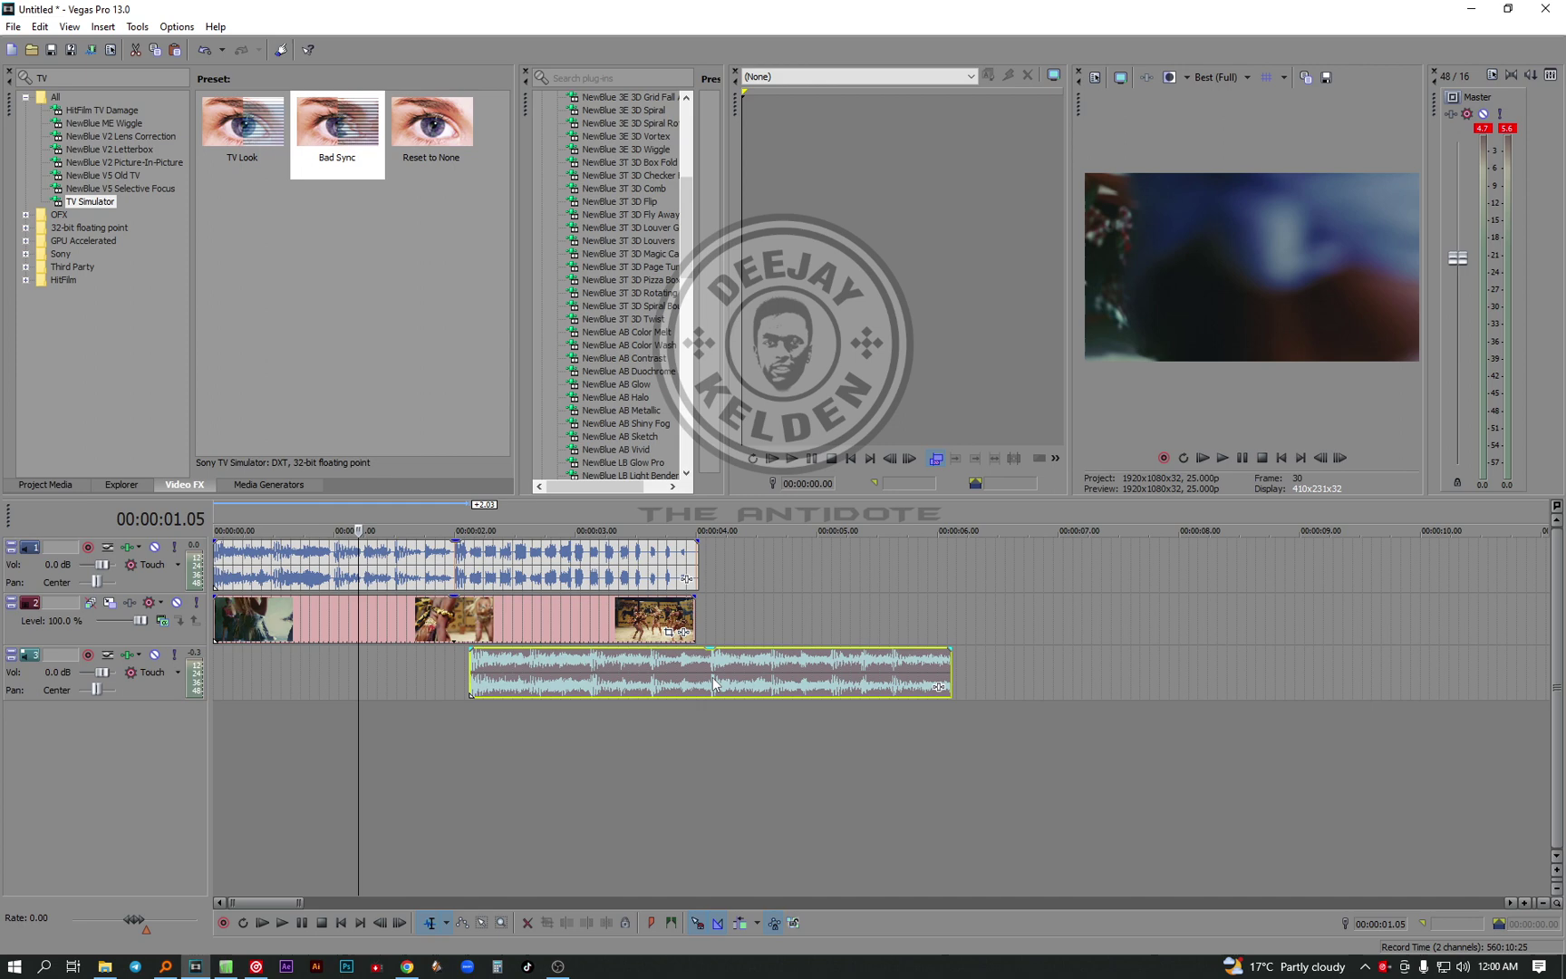
key("Delete")
left_click(342, 922)
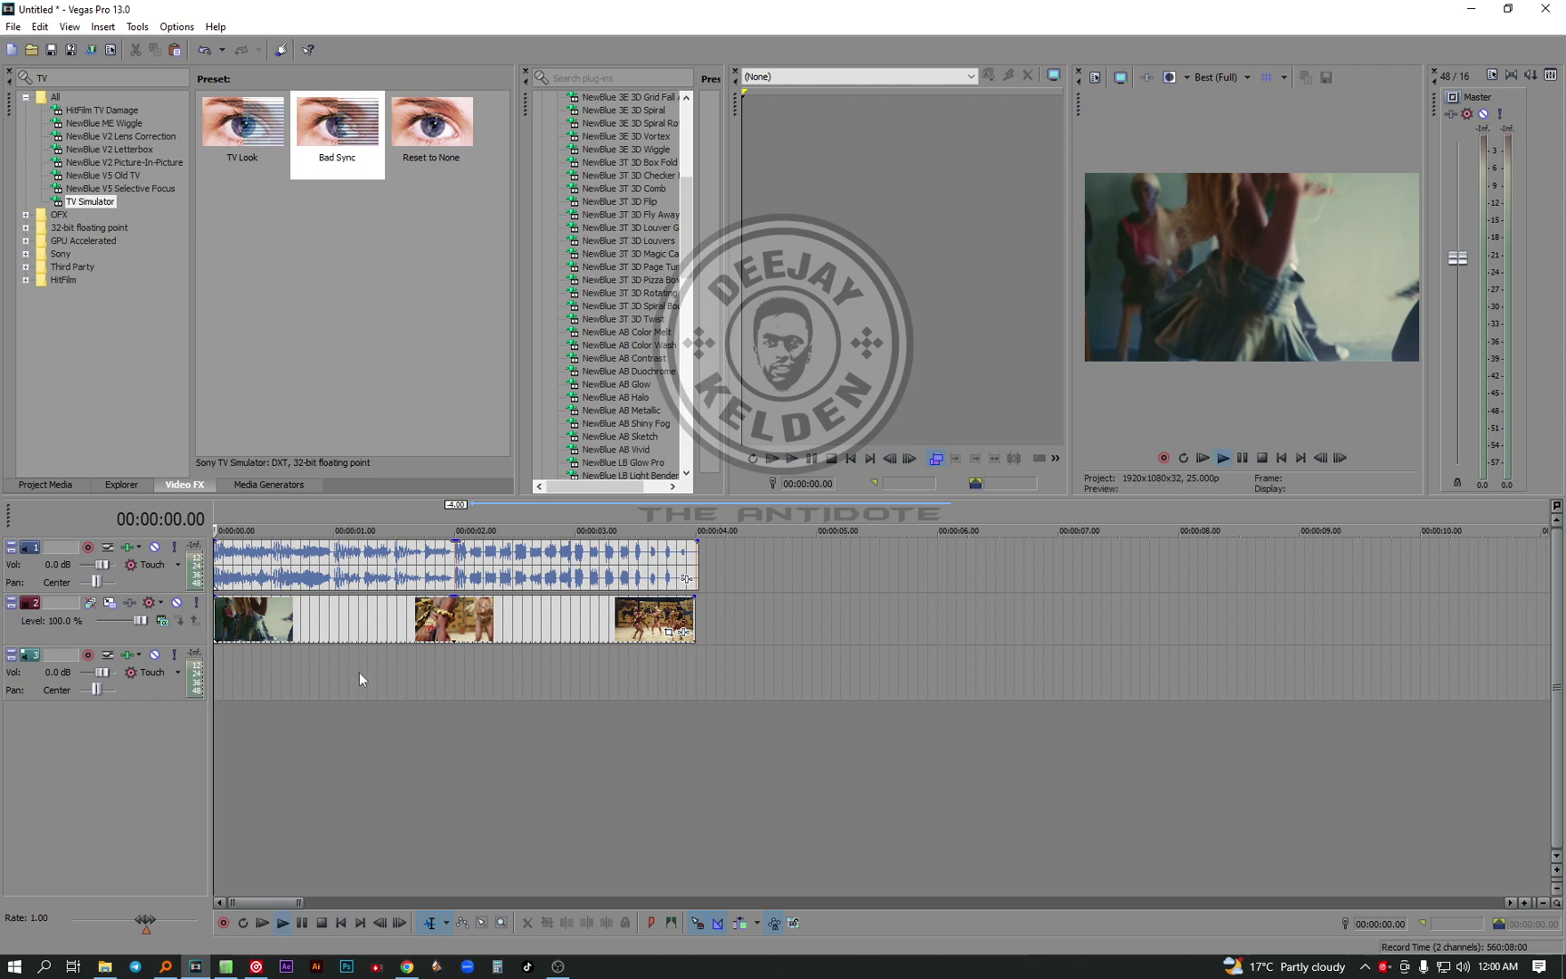
Preview without original audio, then stretch the video clip's end to the backspin audio's 4-second end
key("space")
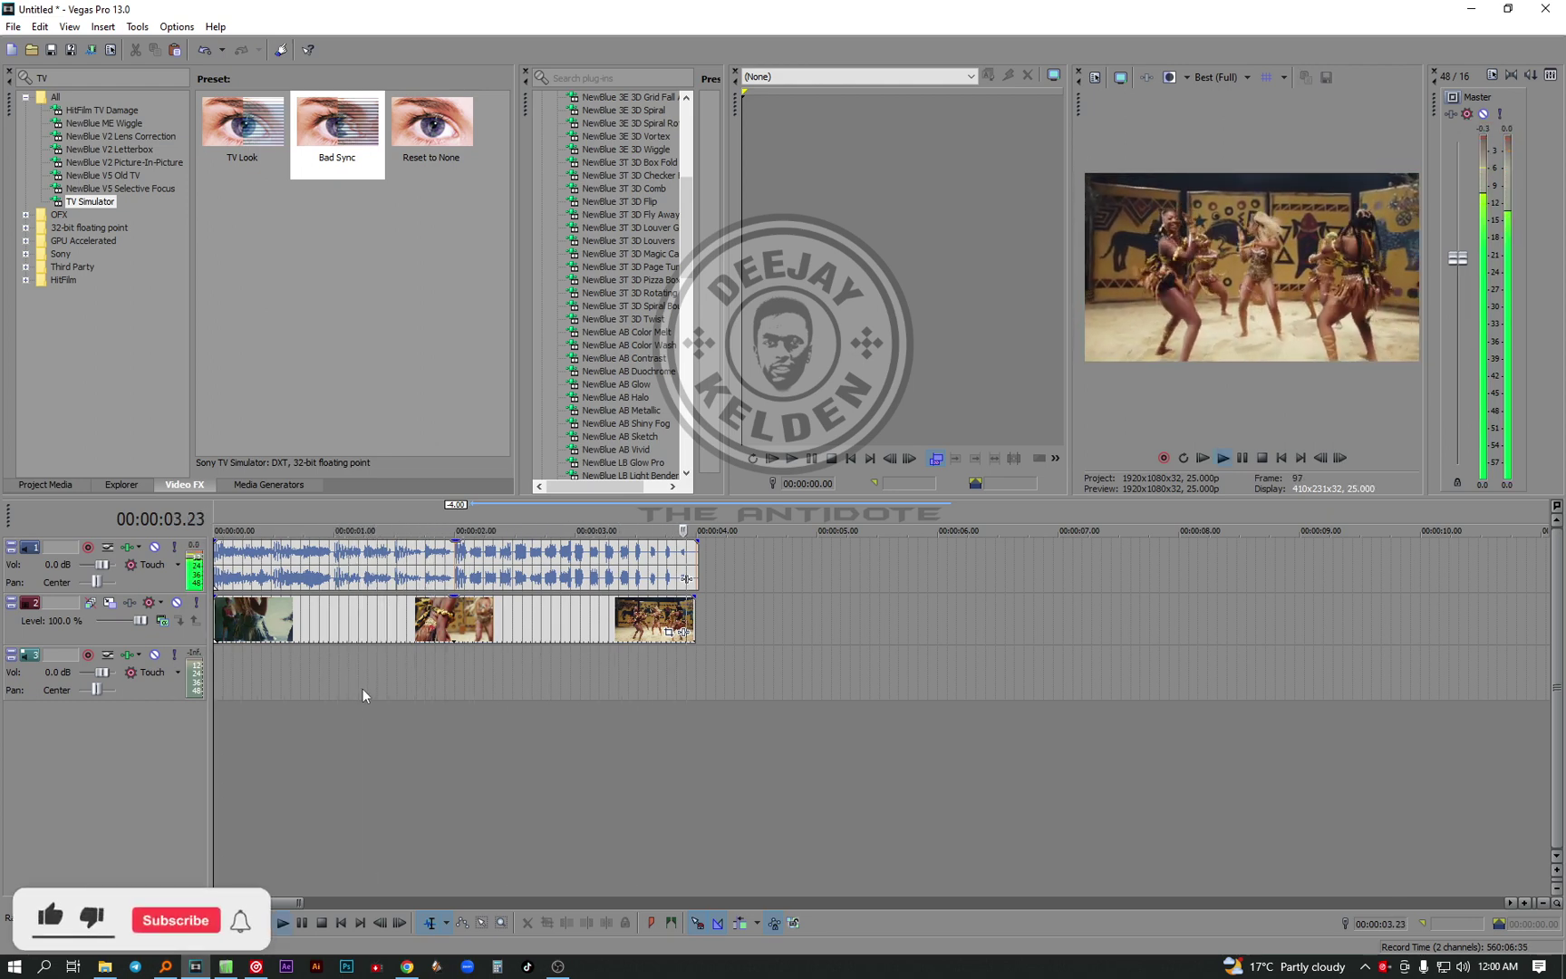
key("space")
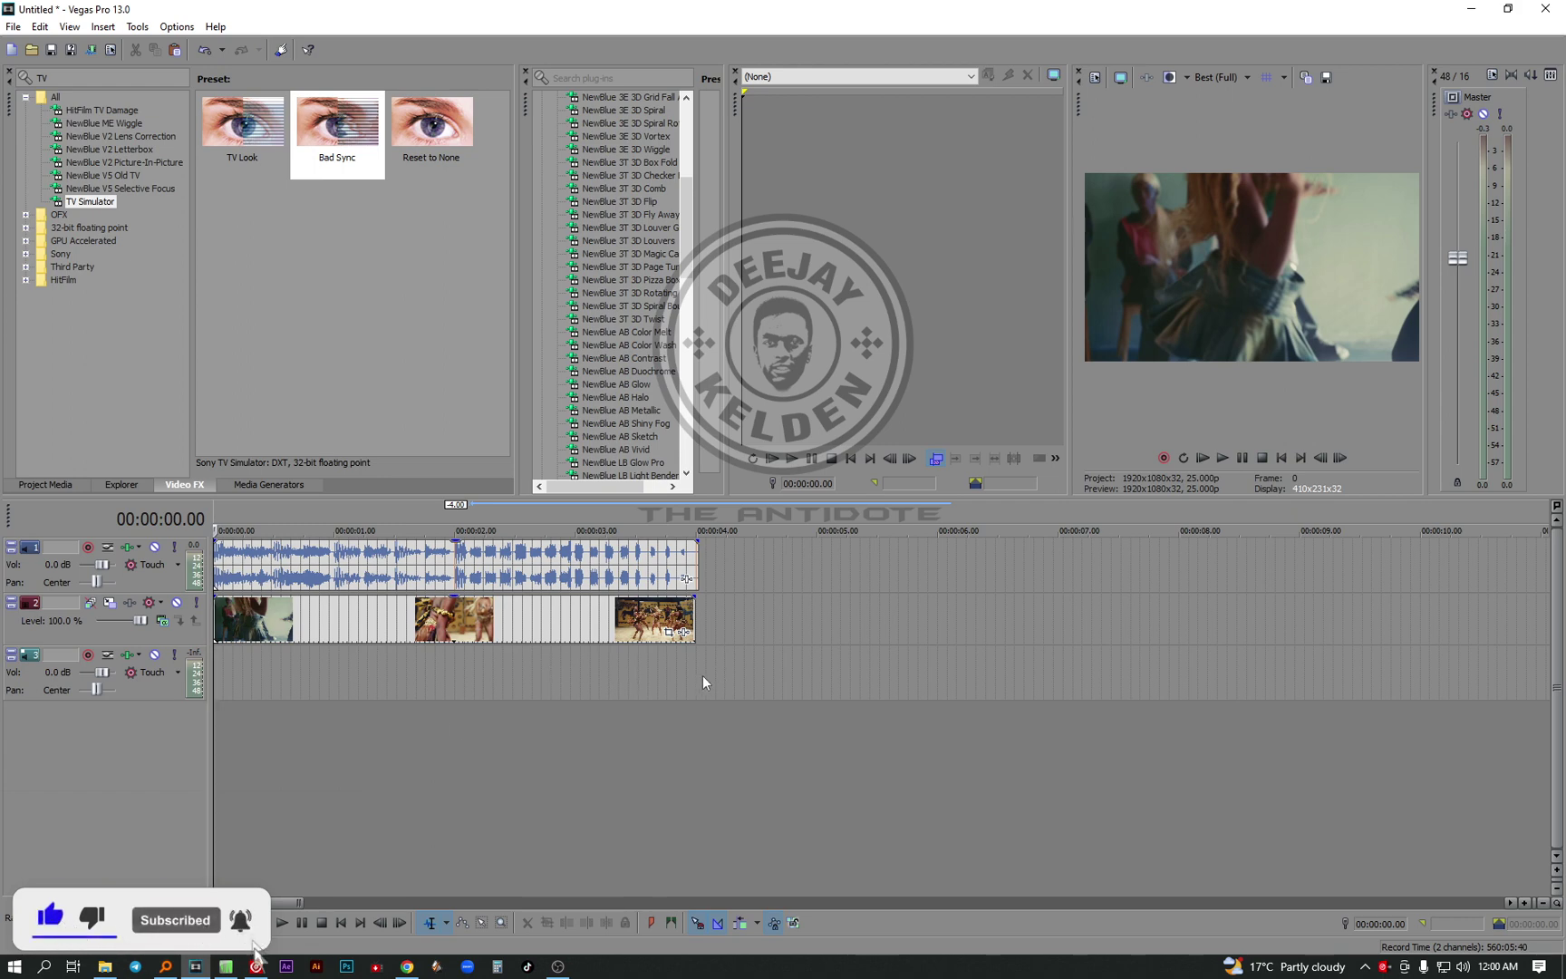
left_click(667, 687)
scroll(554, 706, "up", 5)
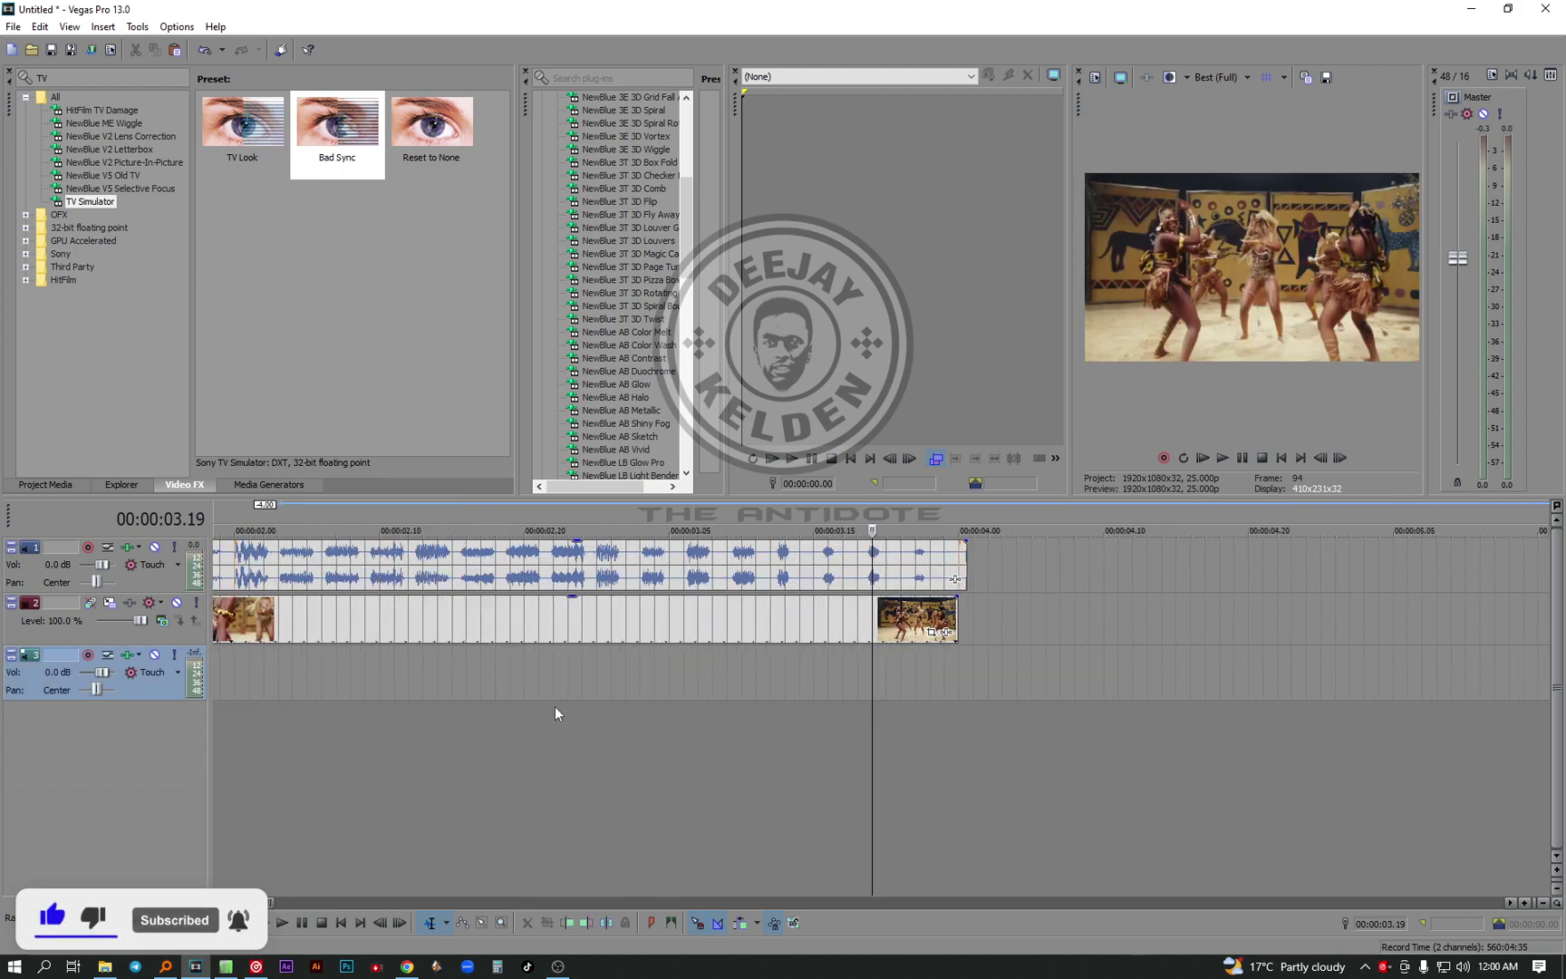
left_click(1047, 656)
scroll(1040, 703, "up", 5)
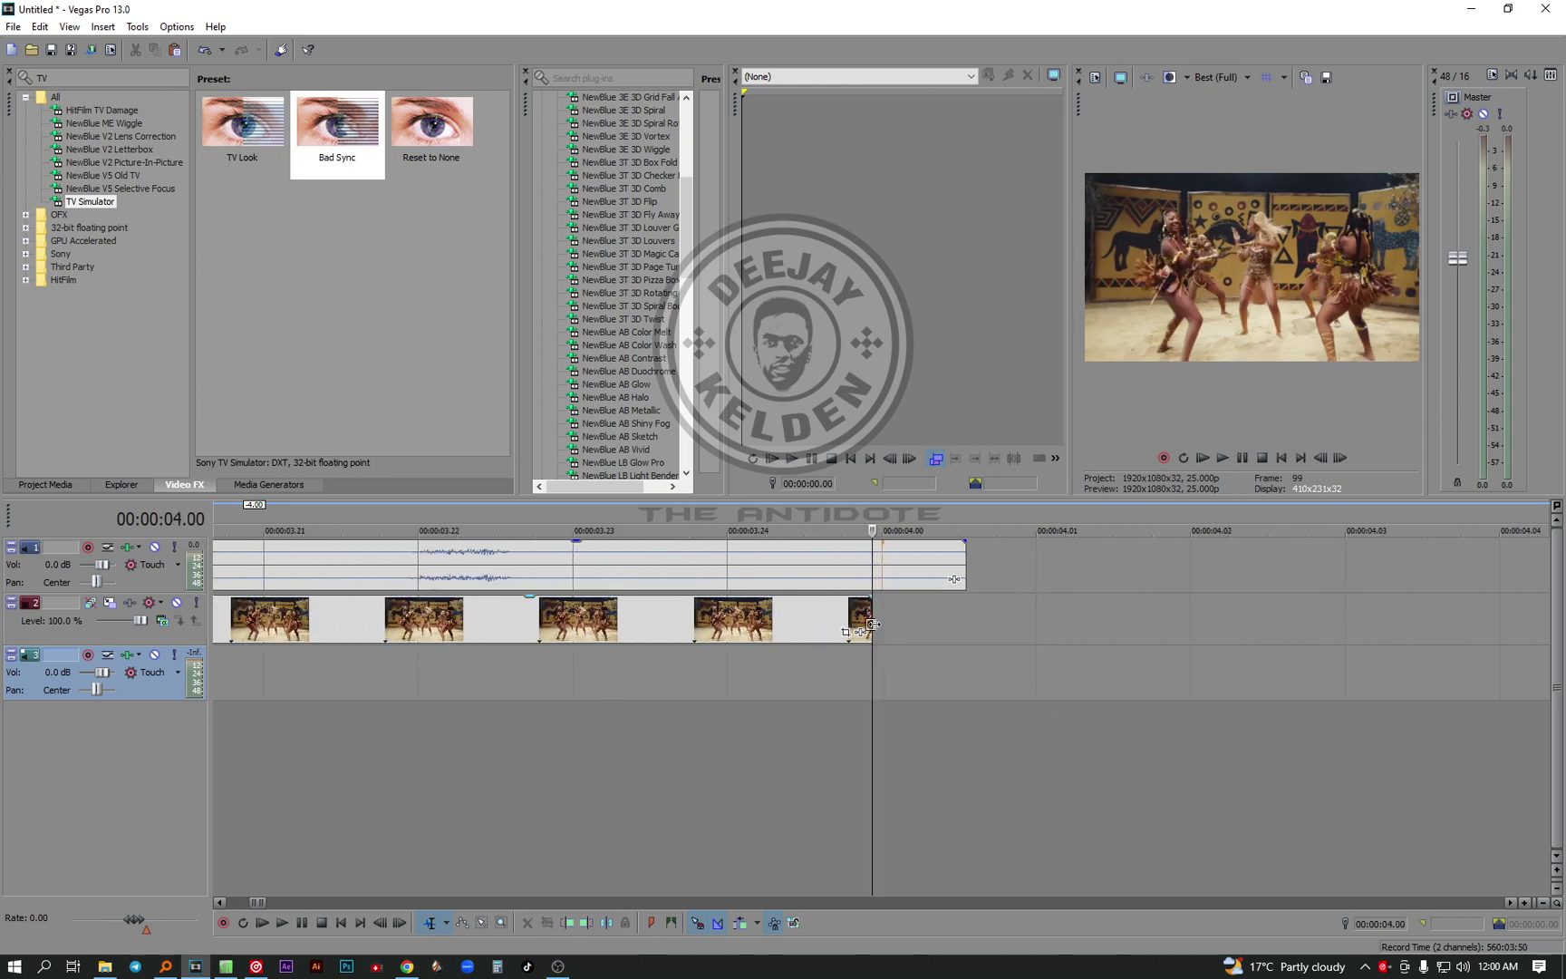
left_click_drag(871, 624, 966, 625)
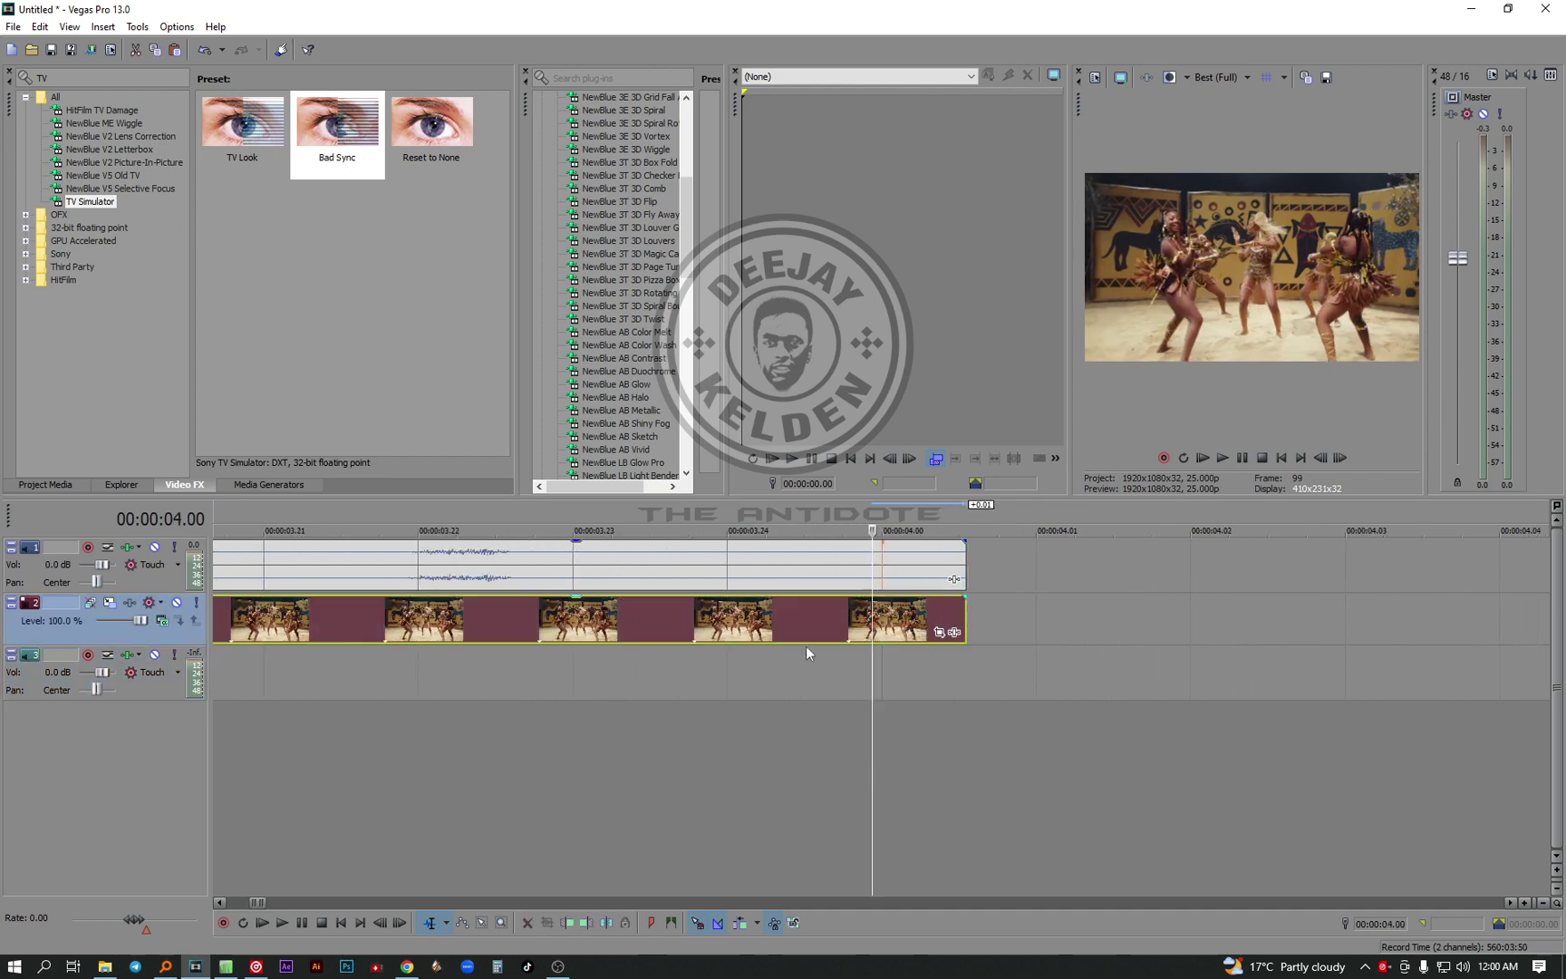
scroll(690, 662, "down", 5)
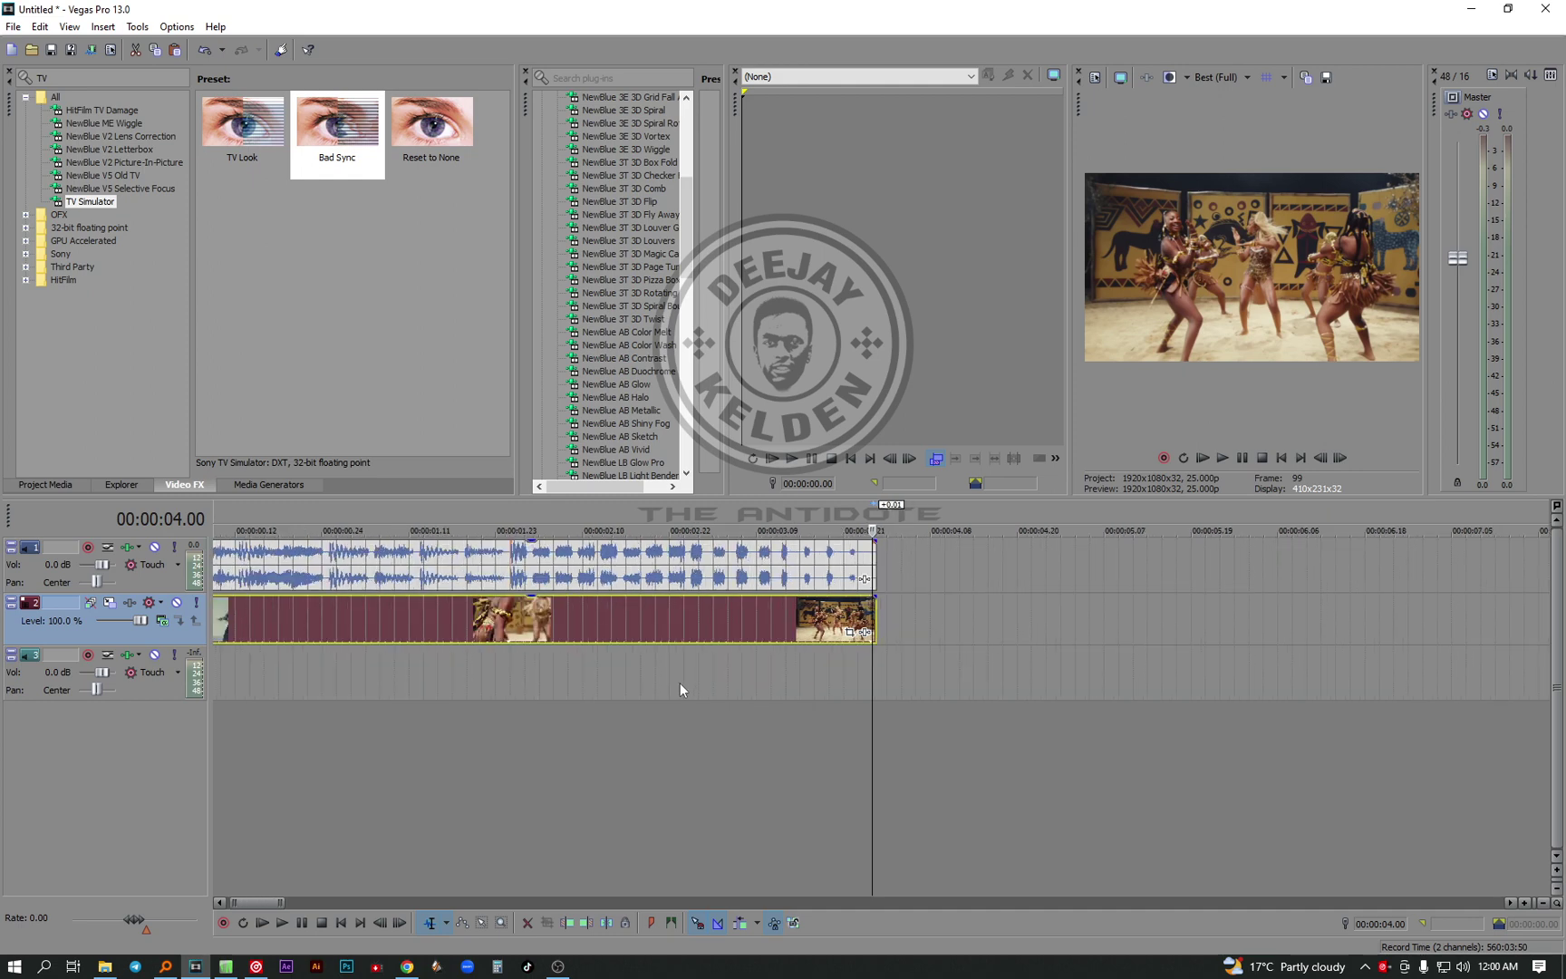
left_click(681, 693)
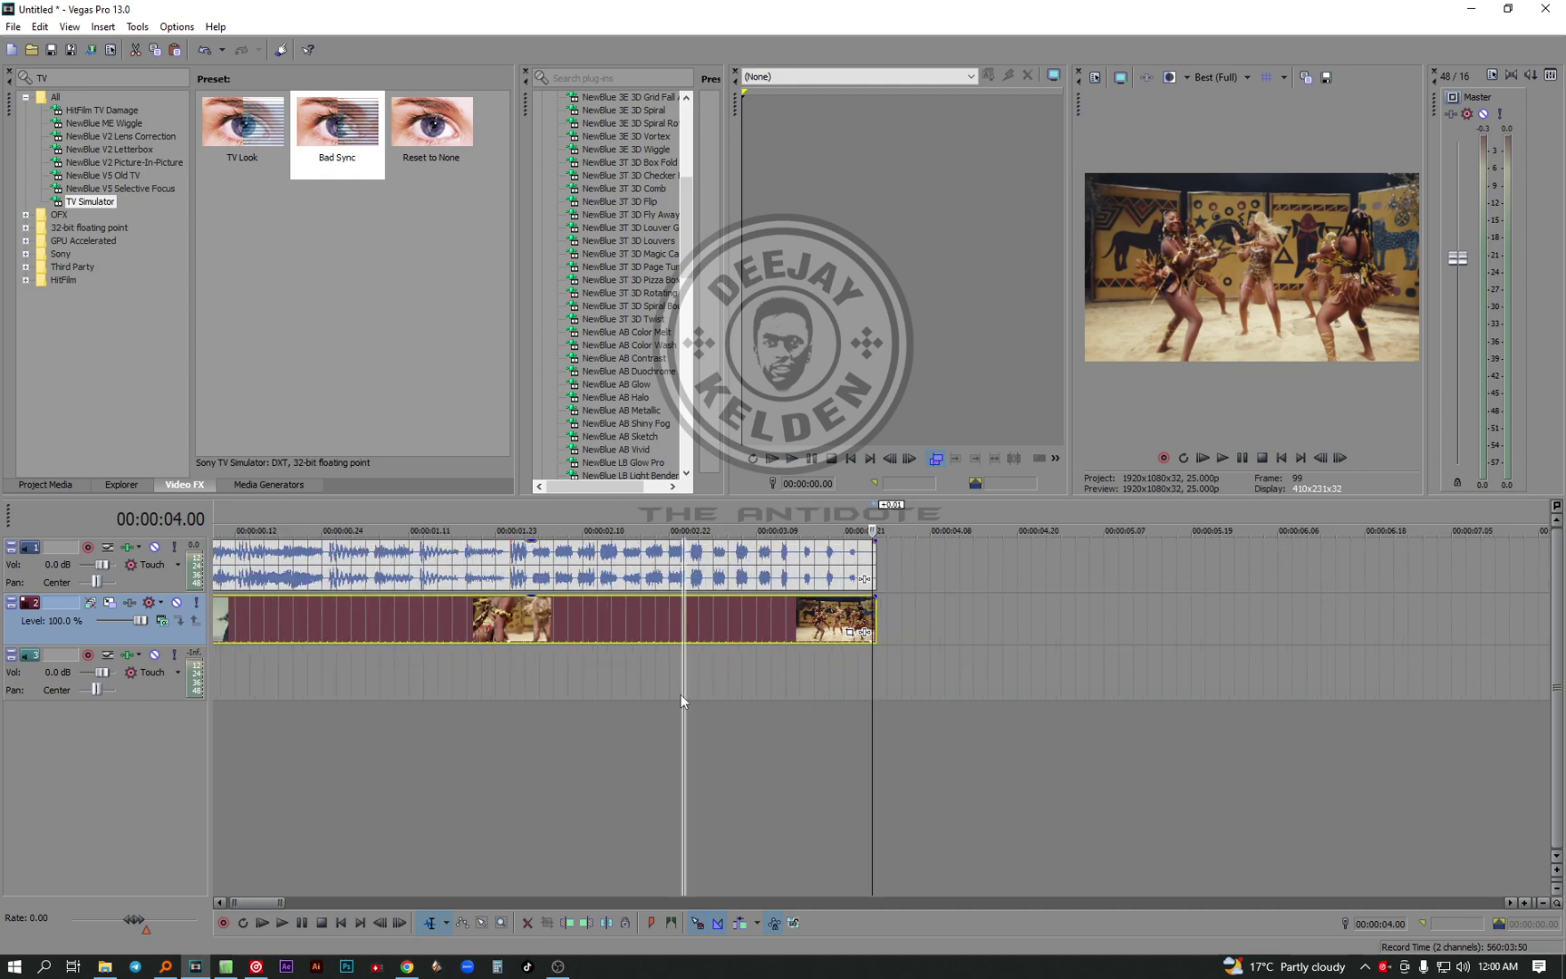
left_click(382, 747)
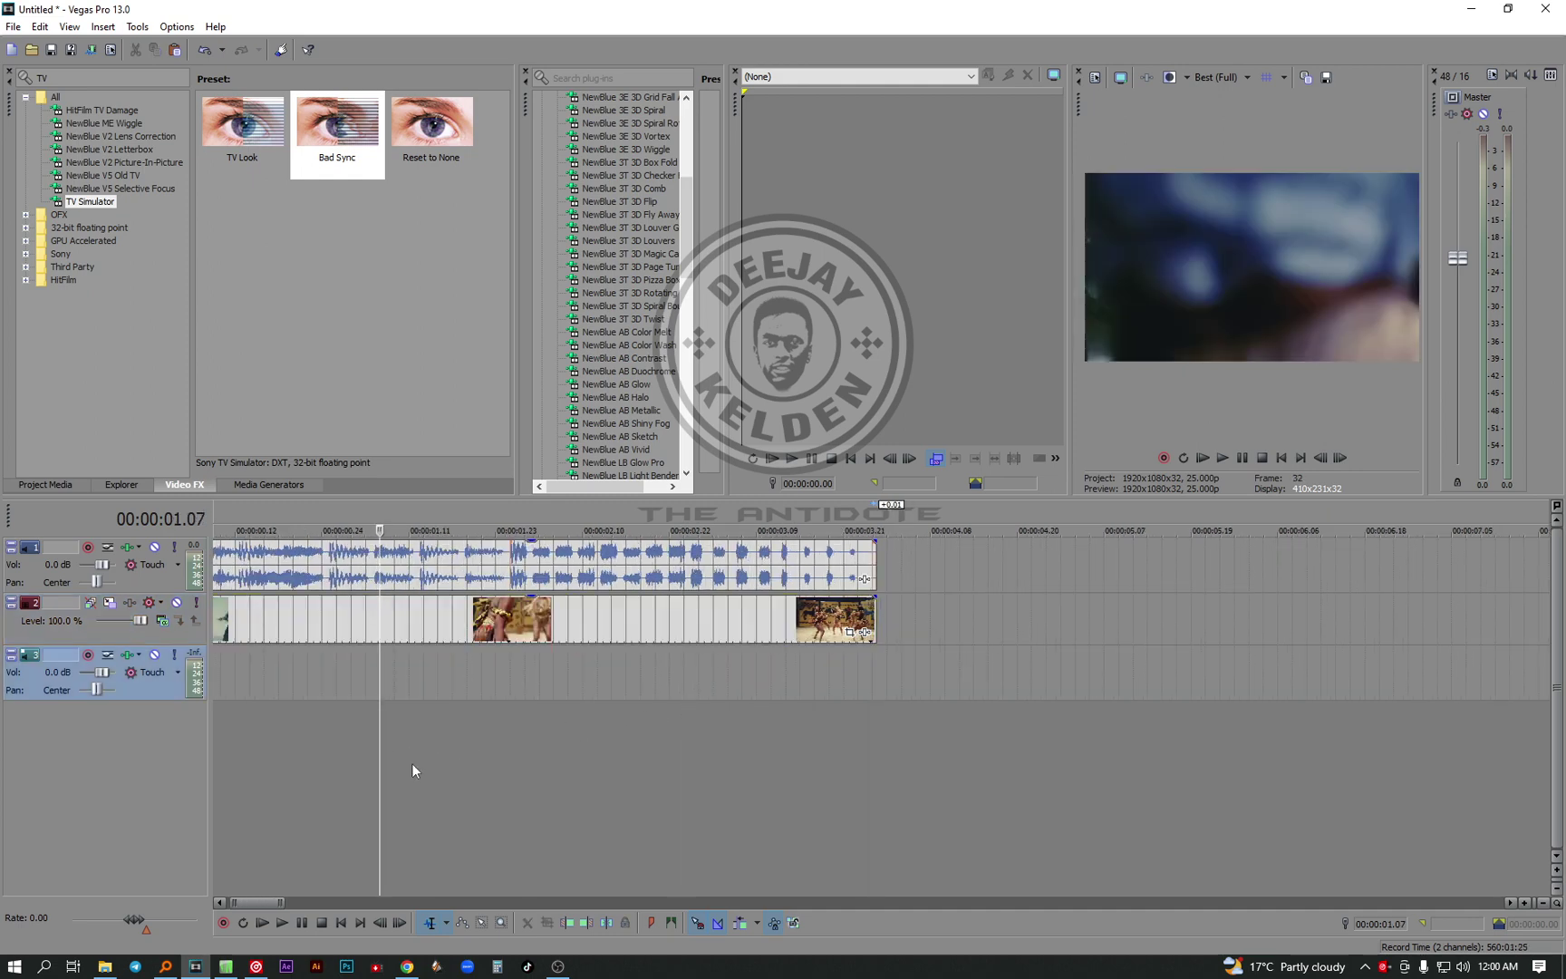
Preview from the start, then zoom in at 0.24 seconds and play from that point
left_click(343, 923)
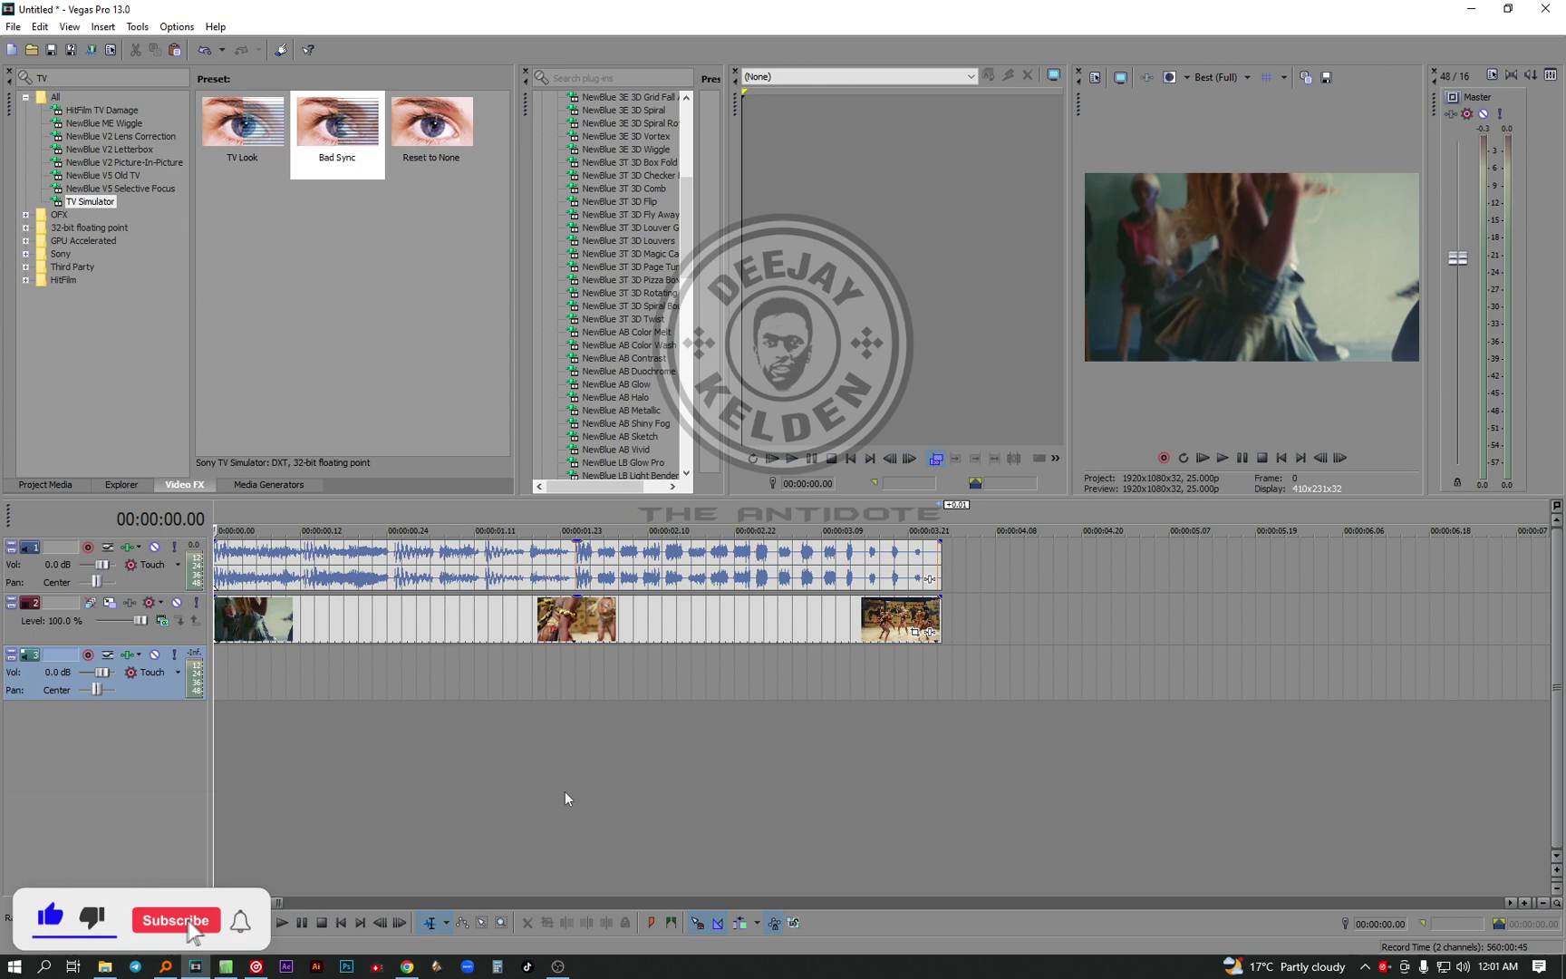
key("space")
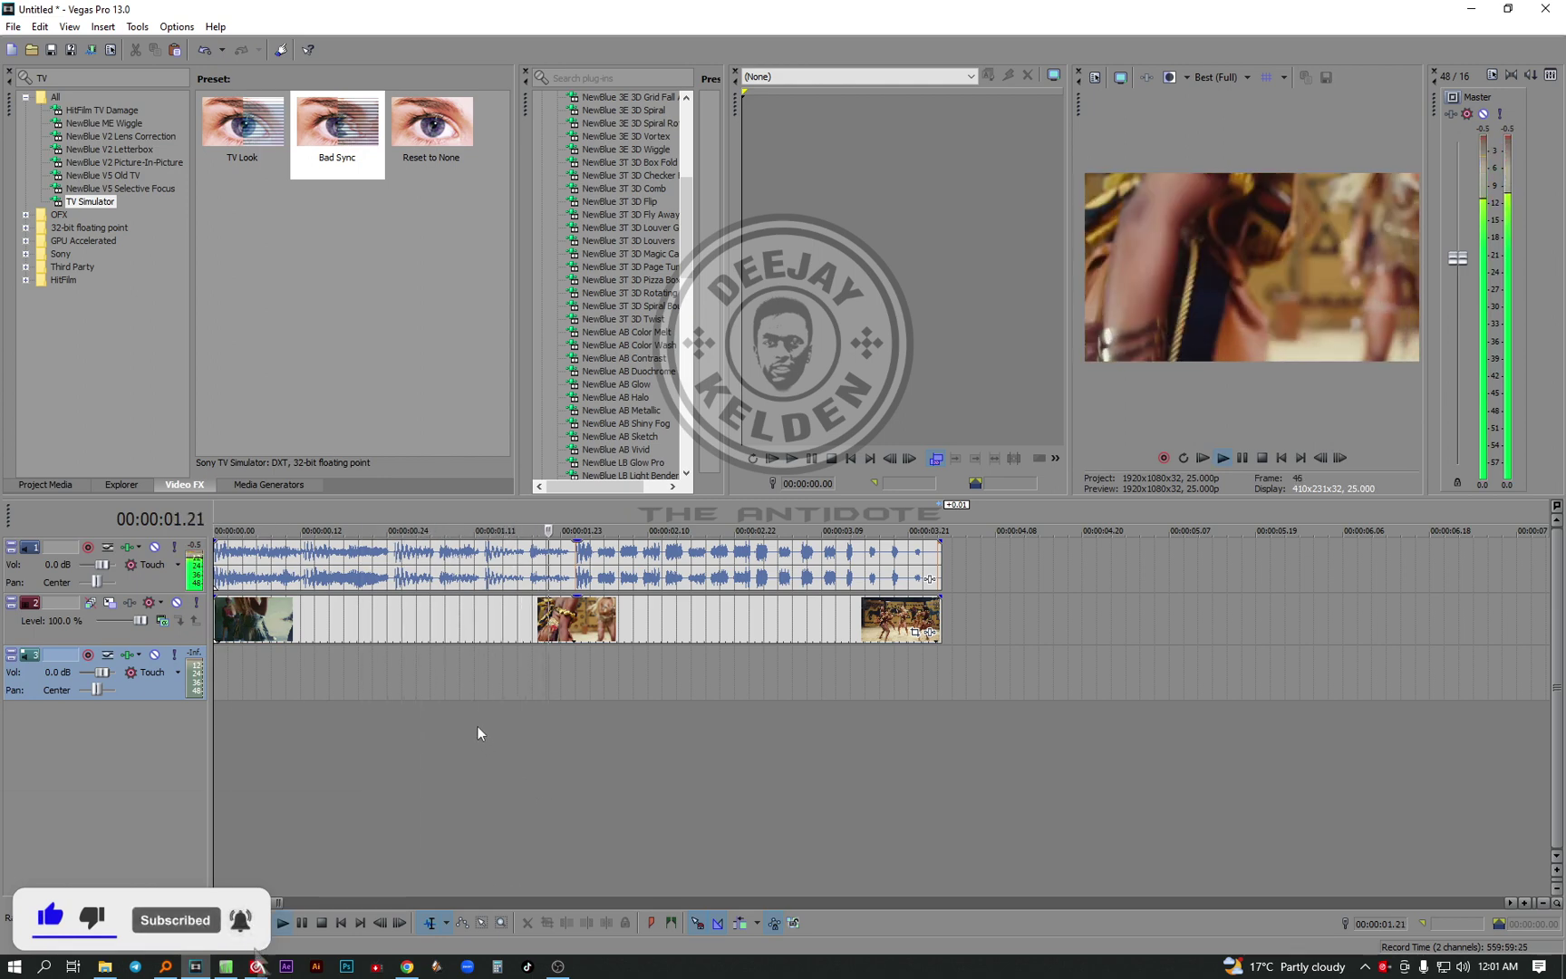
key("space")
left_click(385, 690)
scroll(384, 691, "up", 1)
scroll(388, 695, "up", 3)
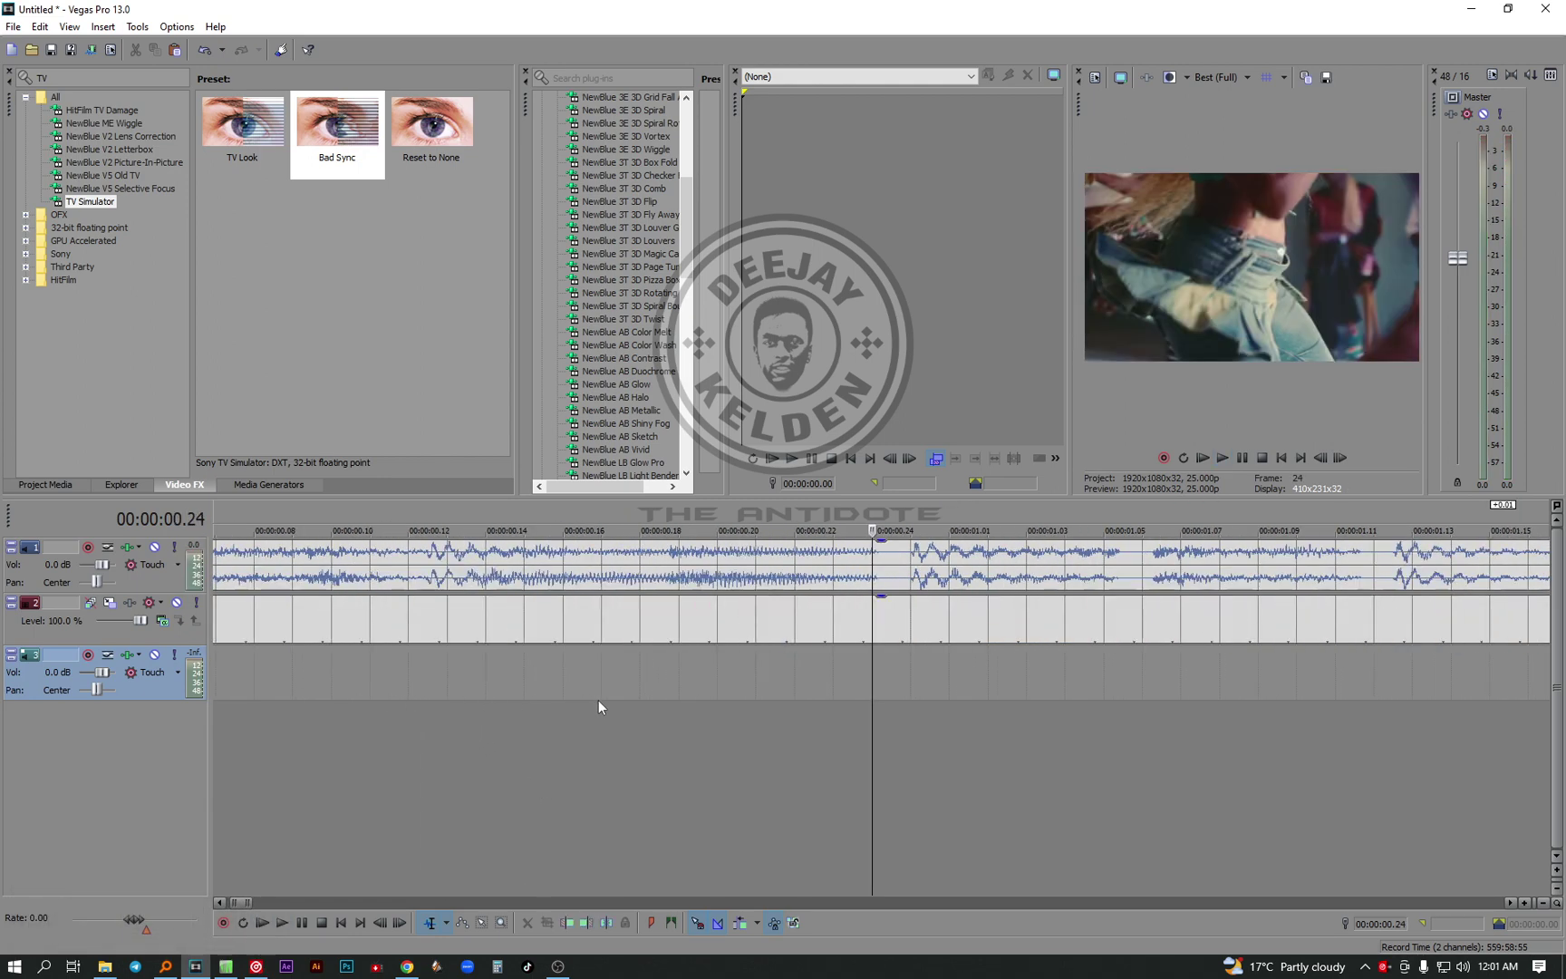
scroll(598, 699, "down", 3)
scroll(499, 700, "up", 3)
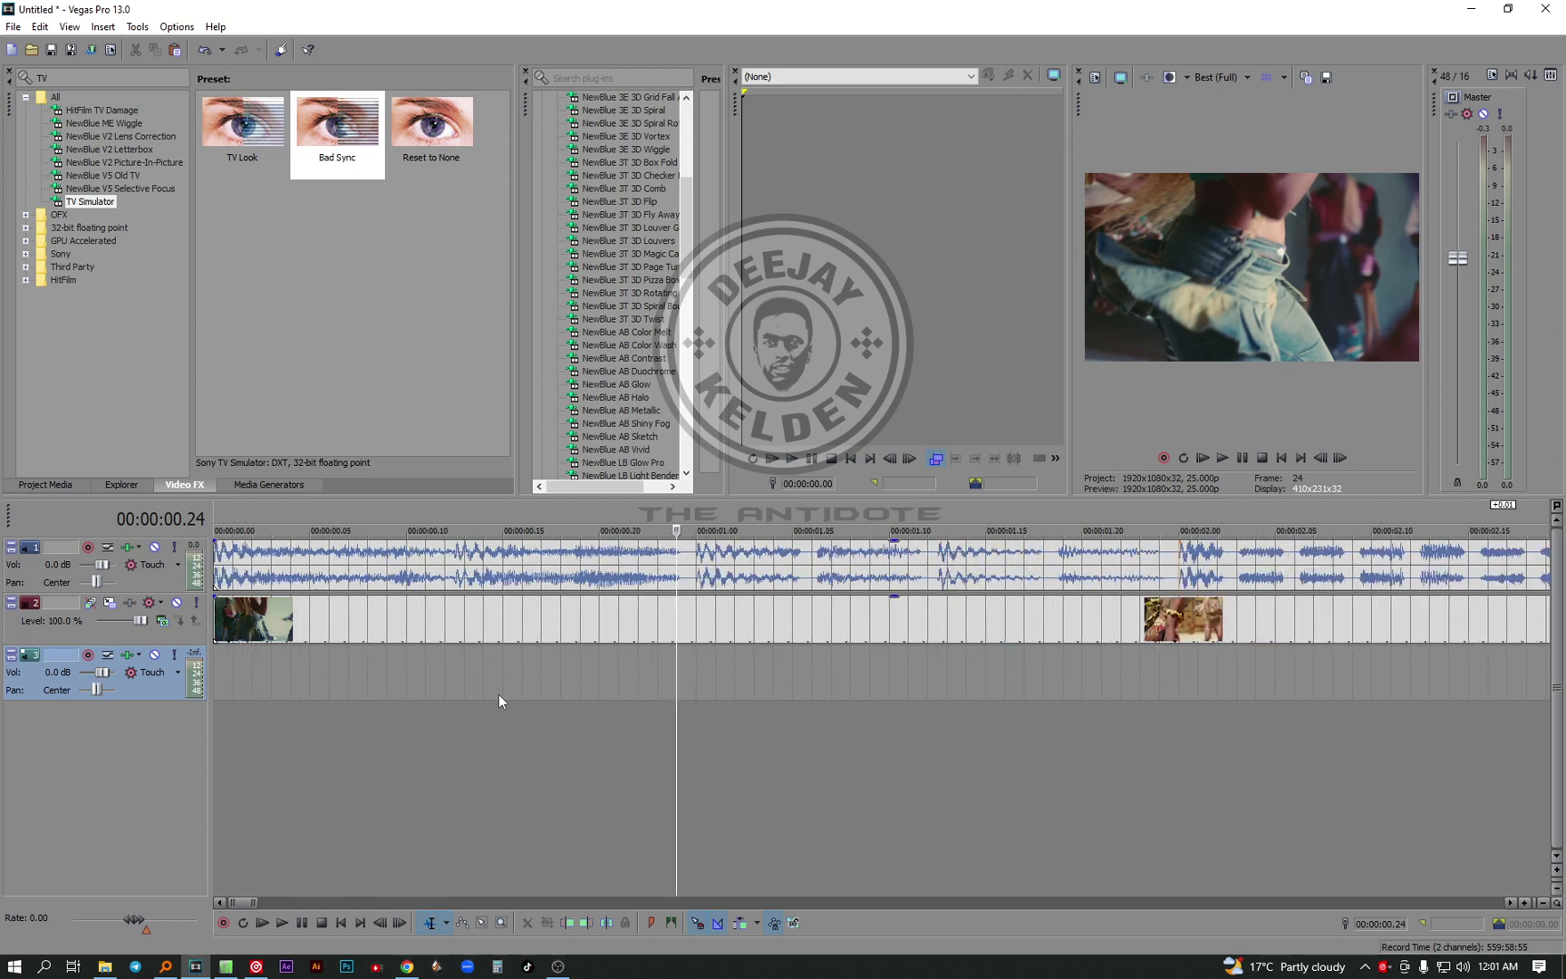
key("space")
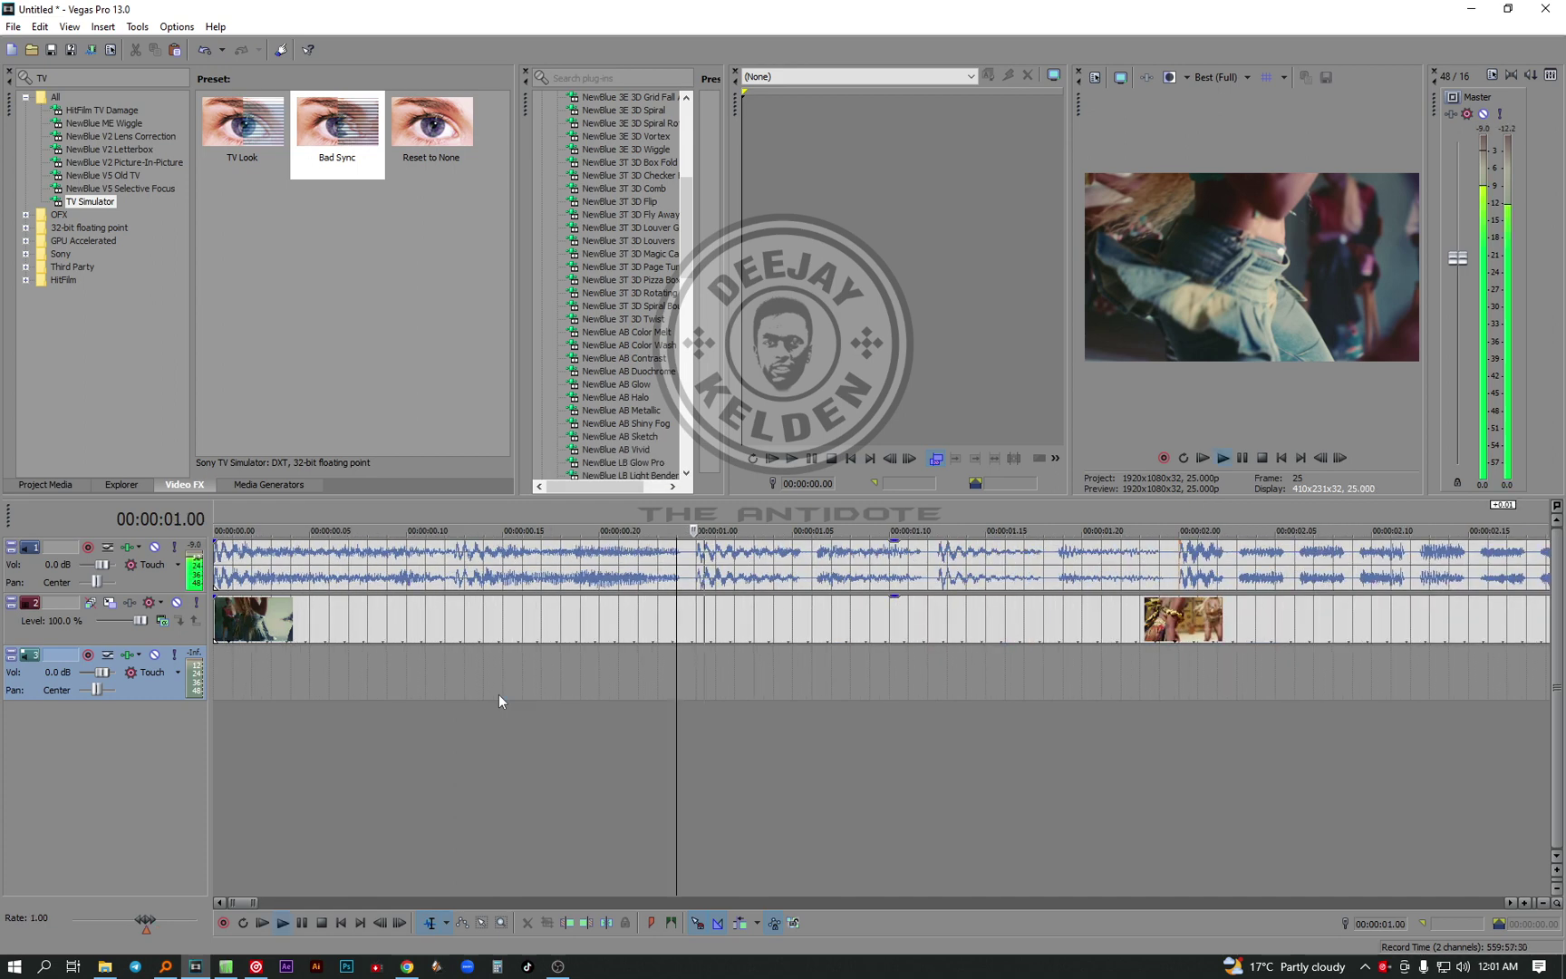
key("space")
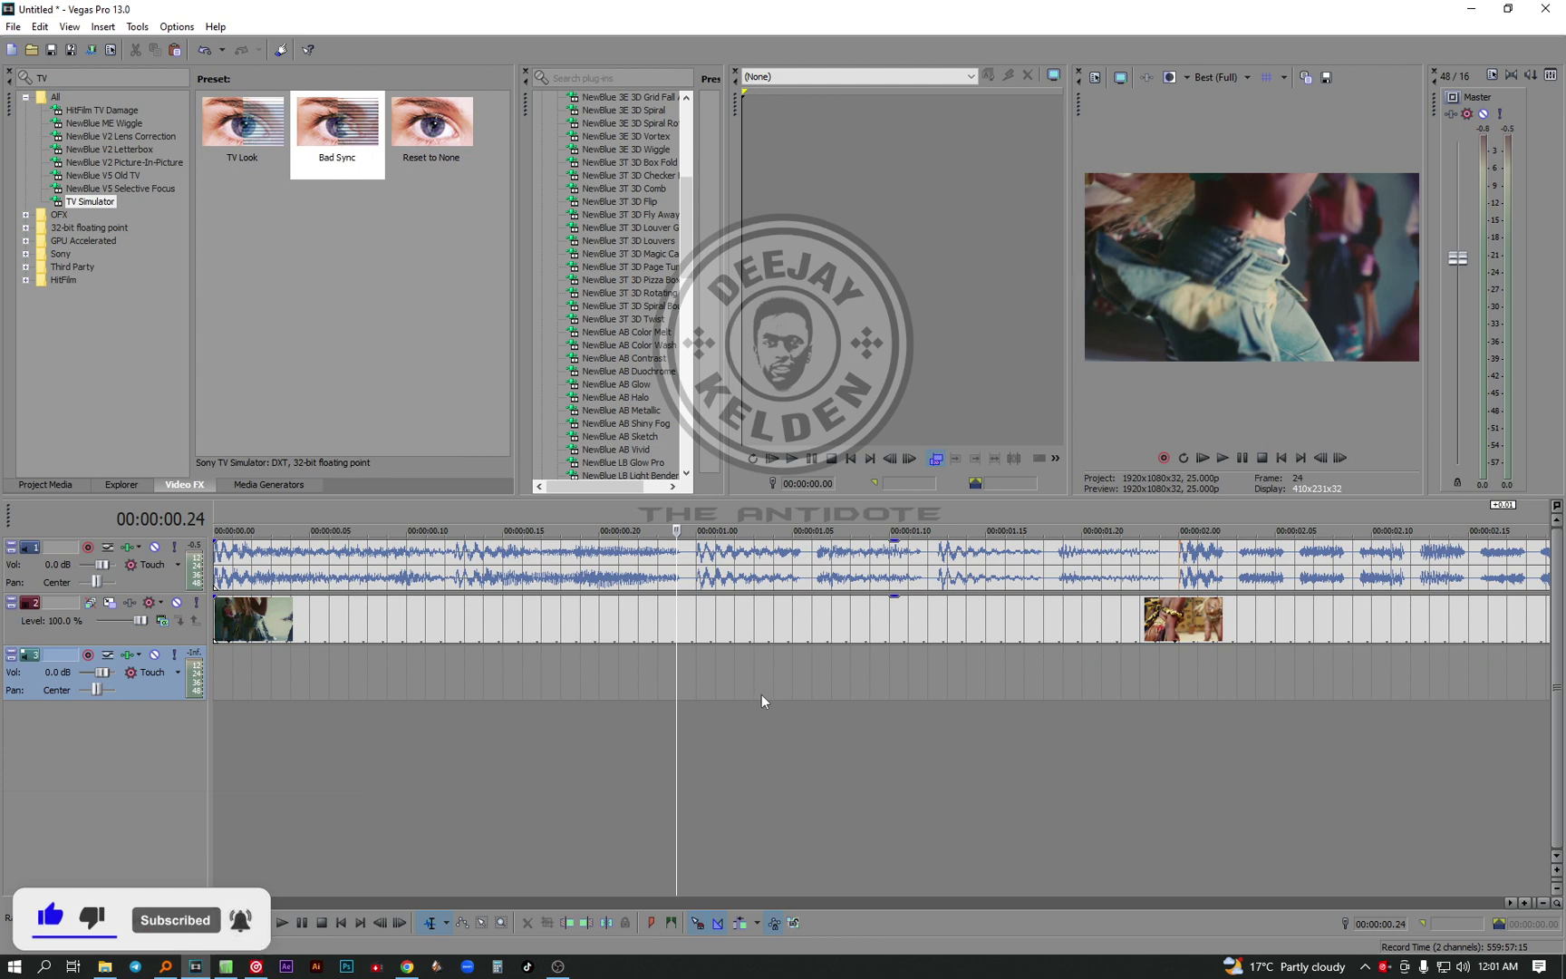
Cut out the video between 00:00:00.24 and 00:00:01.00, leaving a gap
scroll(751, 680, "up", 3)
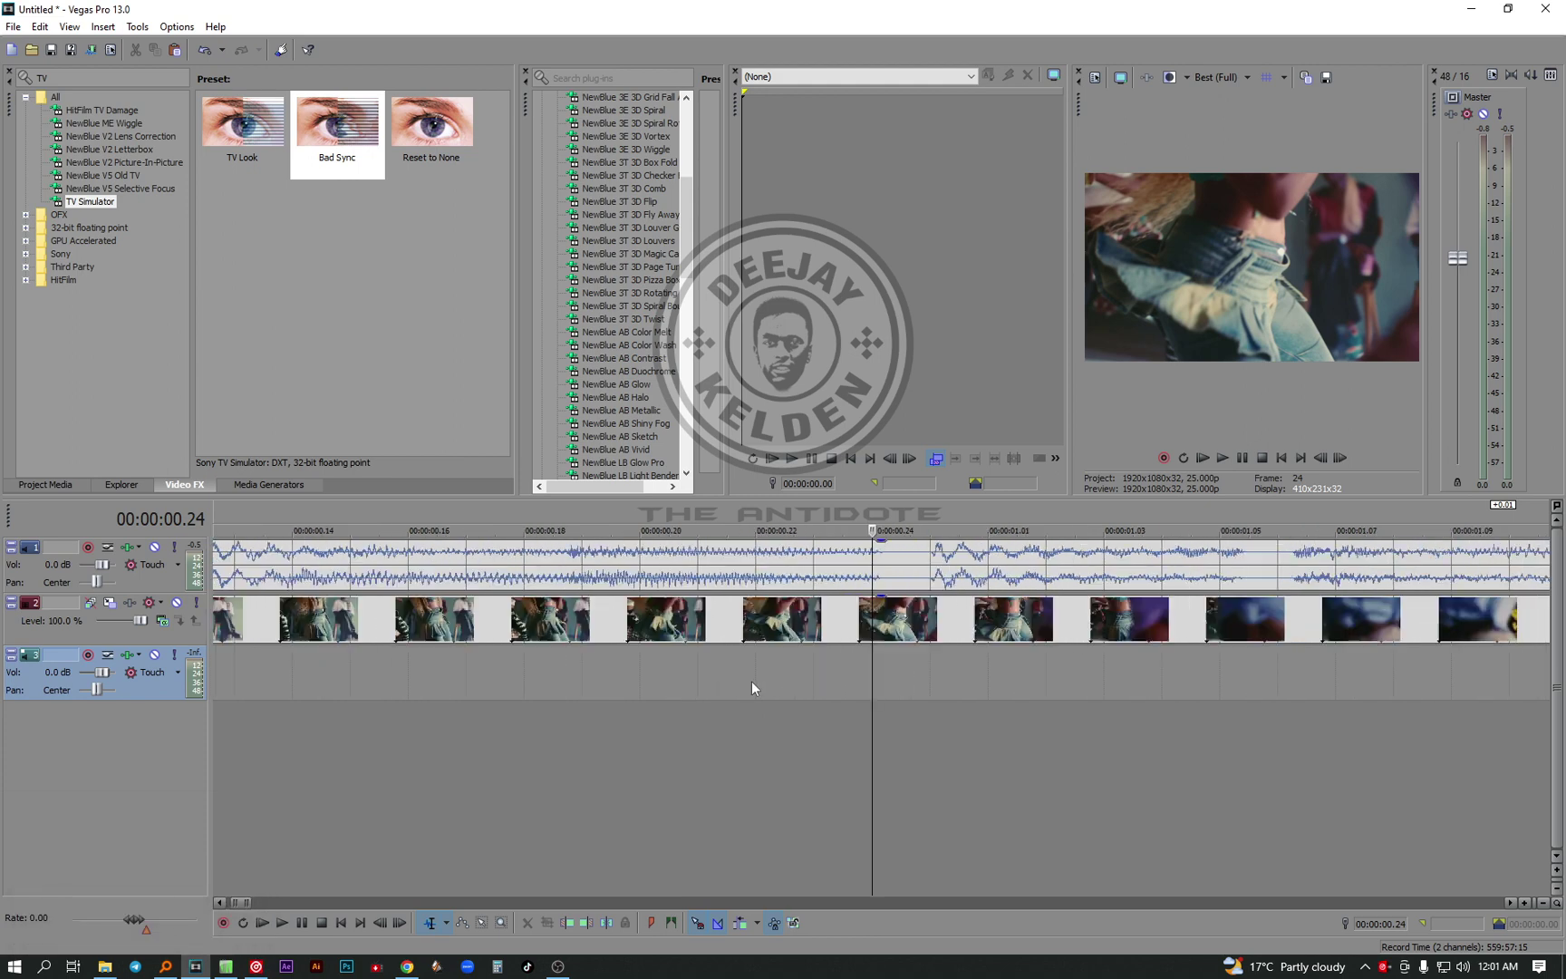
left_click(878, 689)
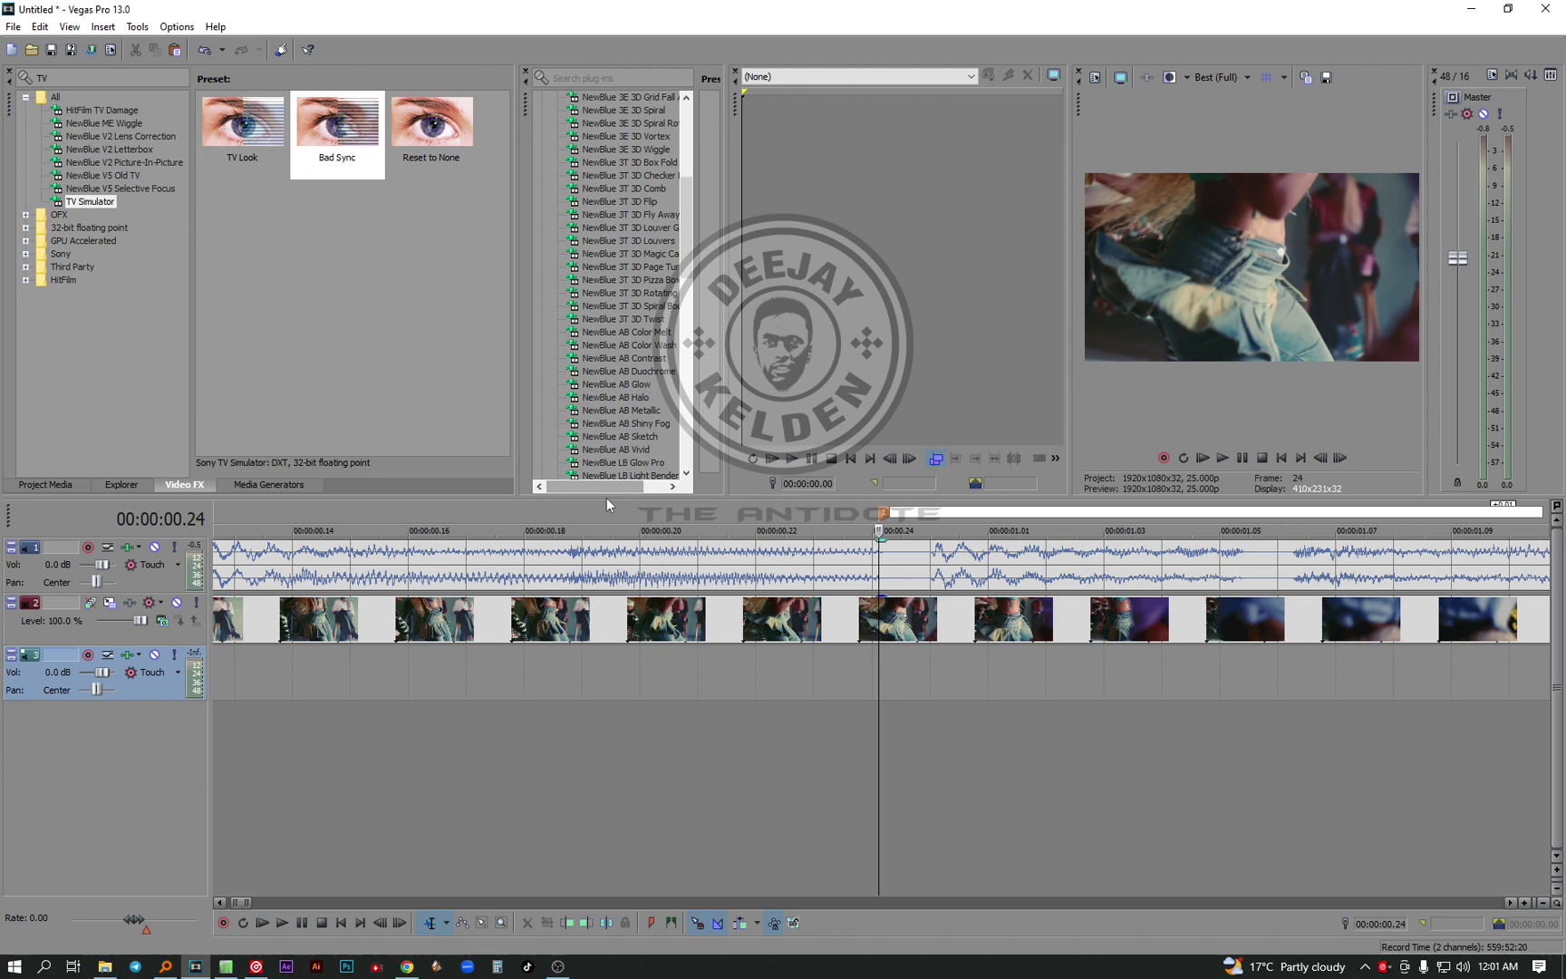
left_click(875, 563)
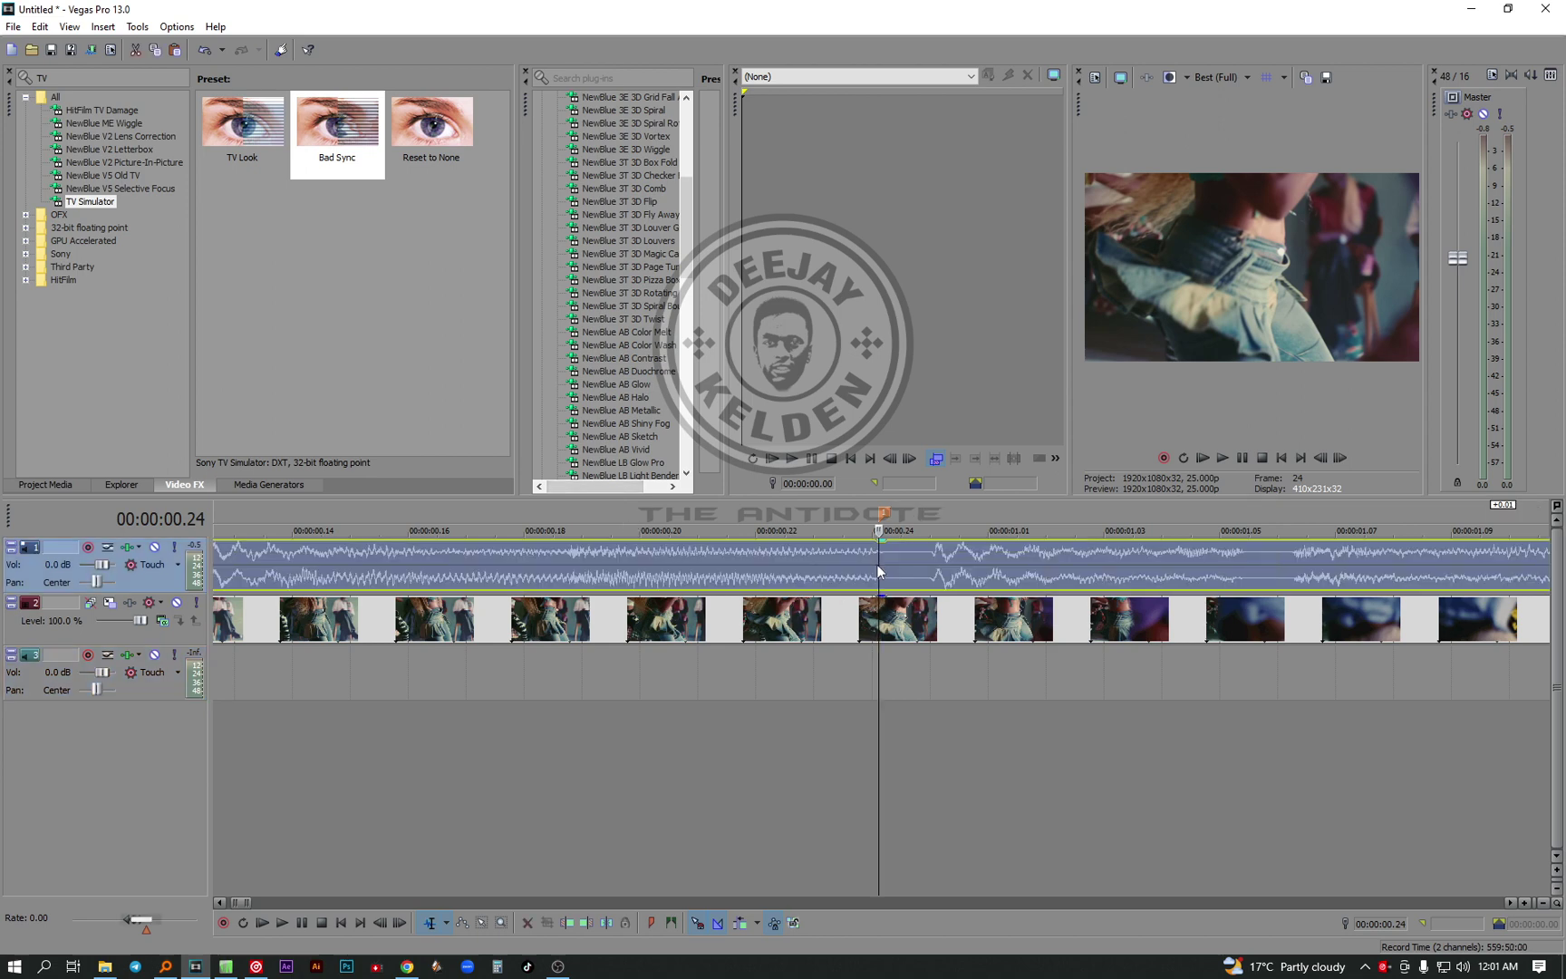
left_click(882, 632)
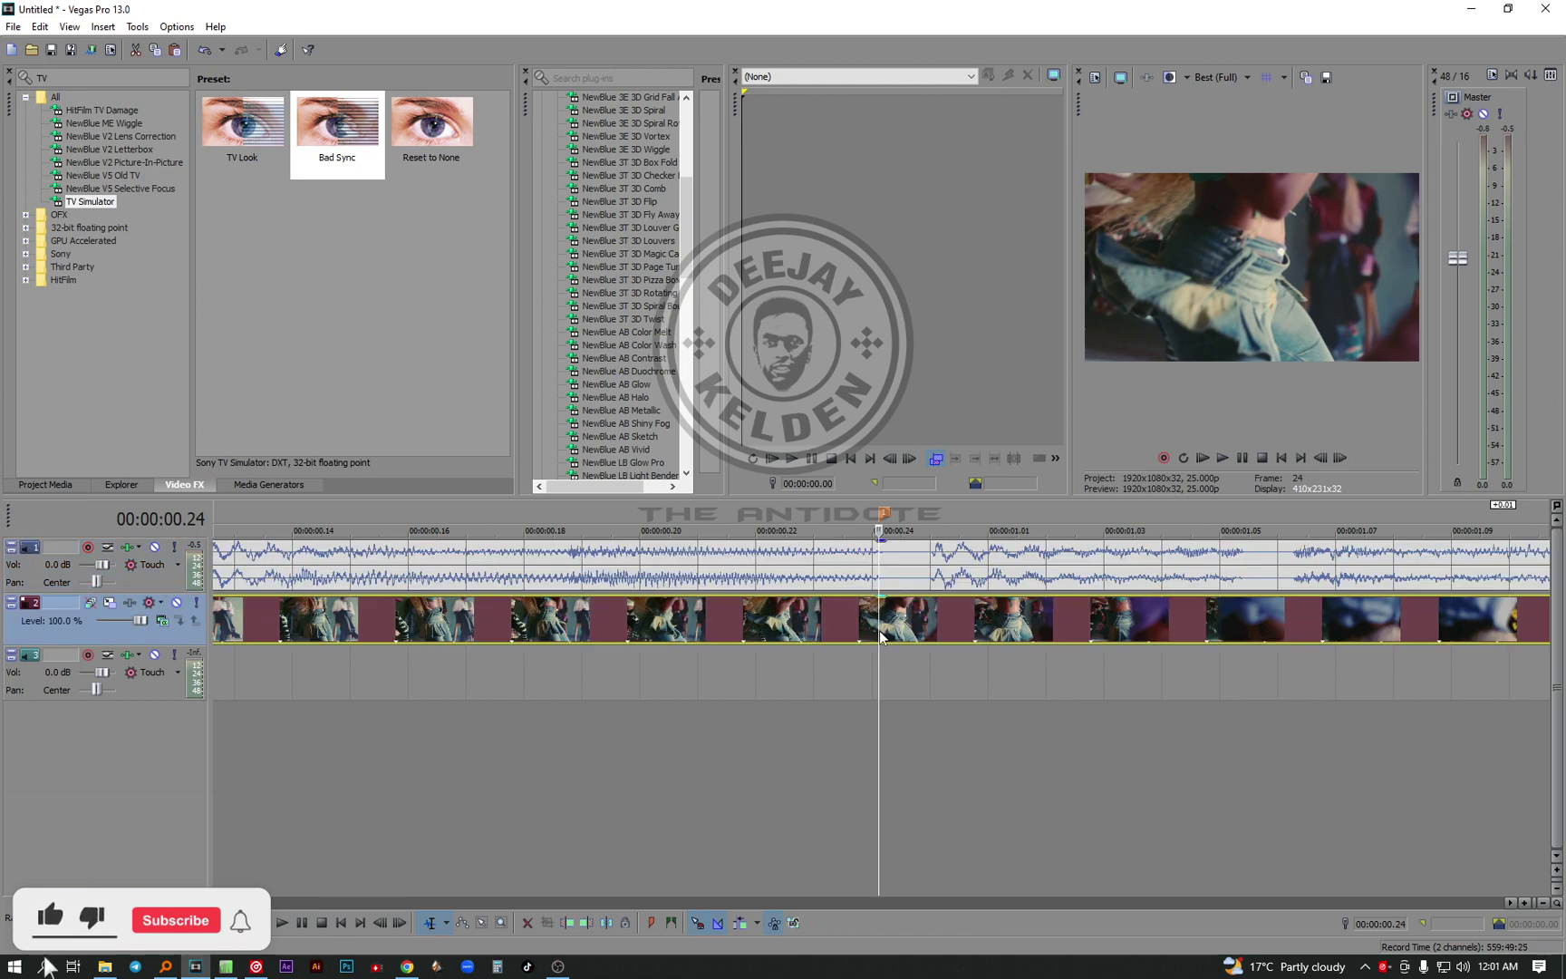
key("s")
left_click(930, 625)
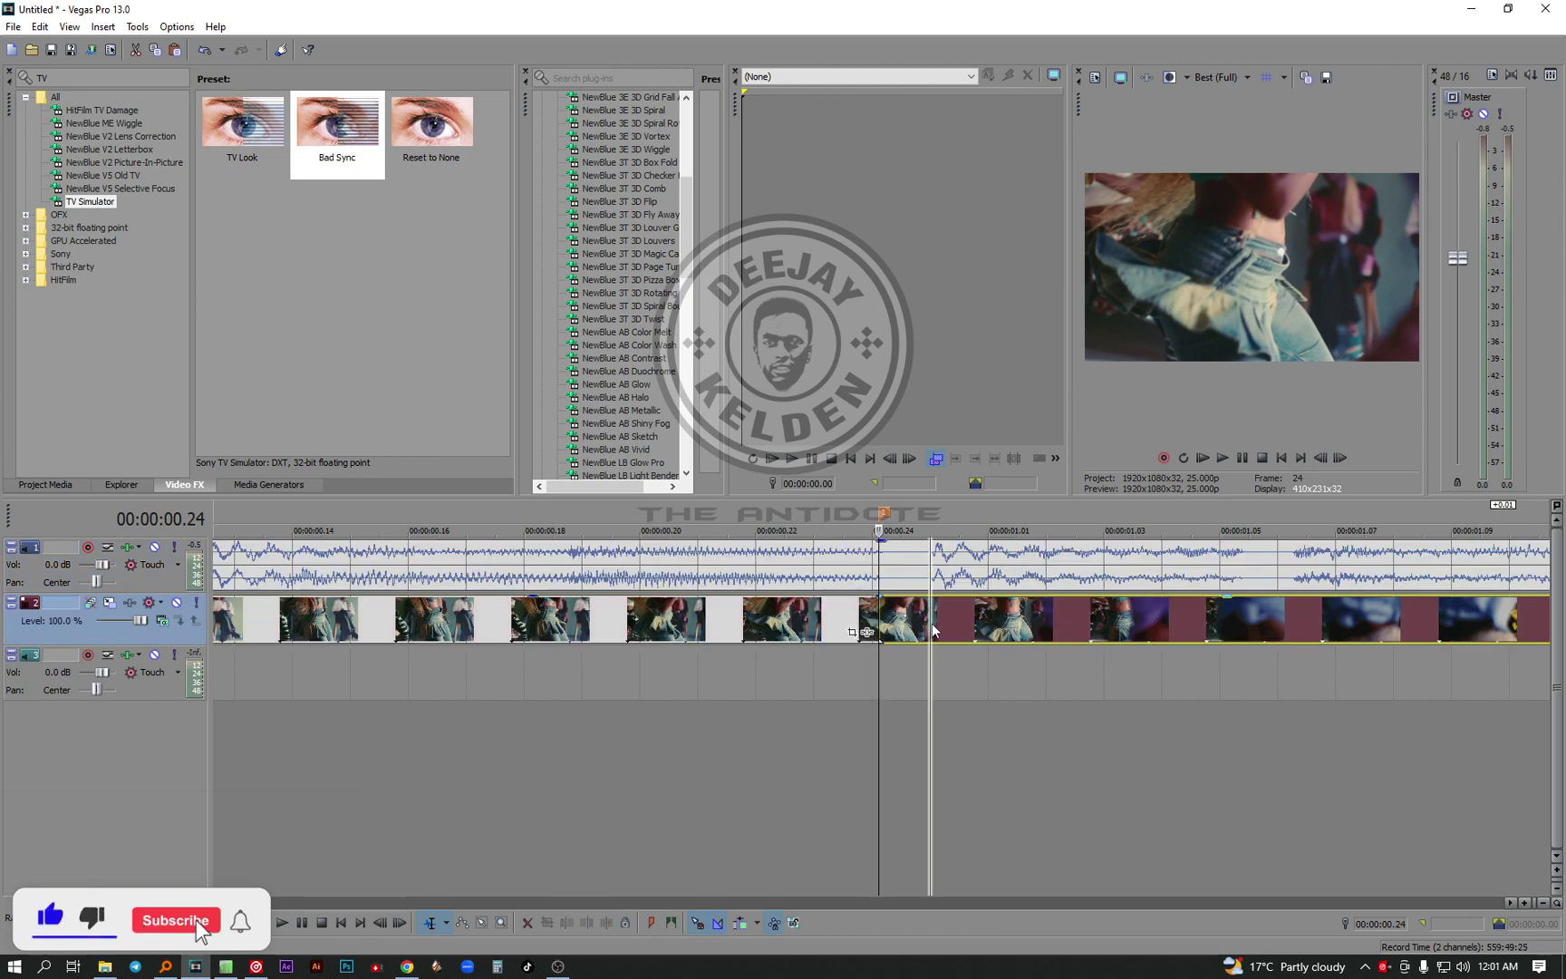
key("s")
left_click(907, 621)
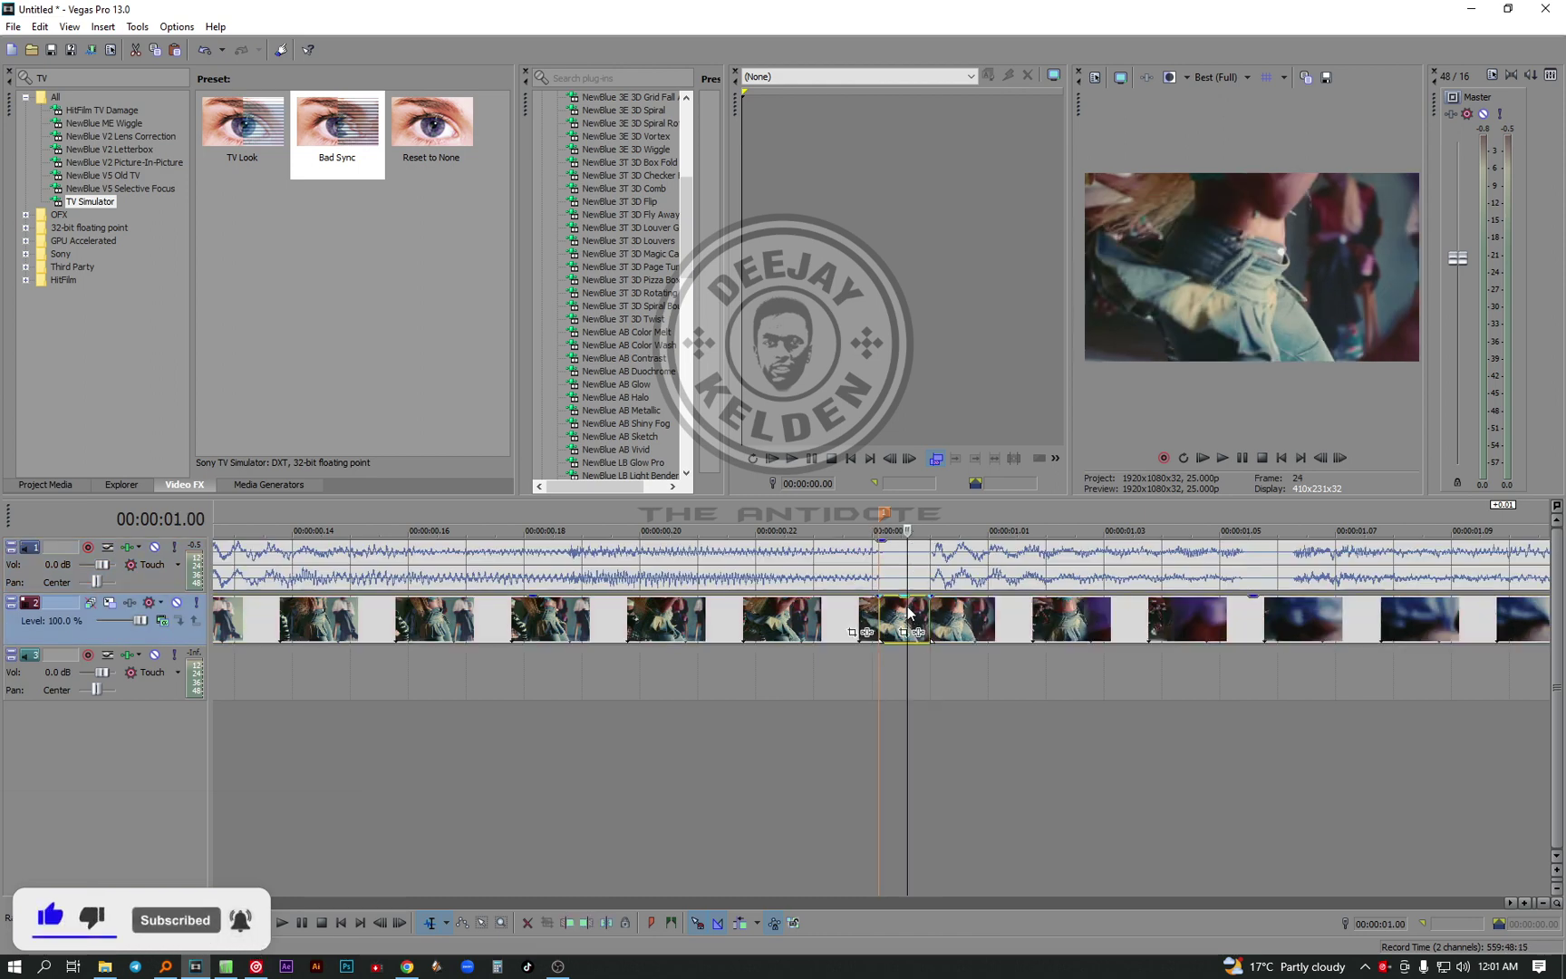
key("Delete")
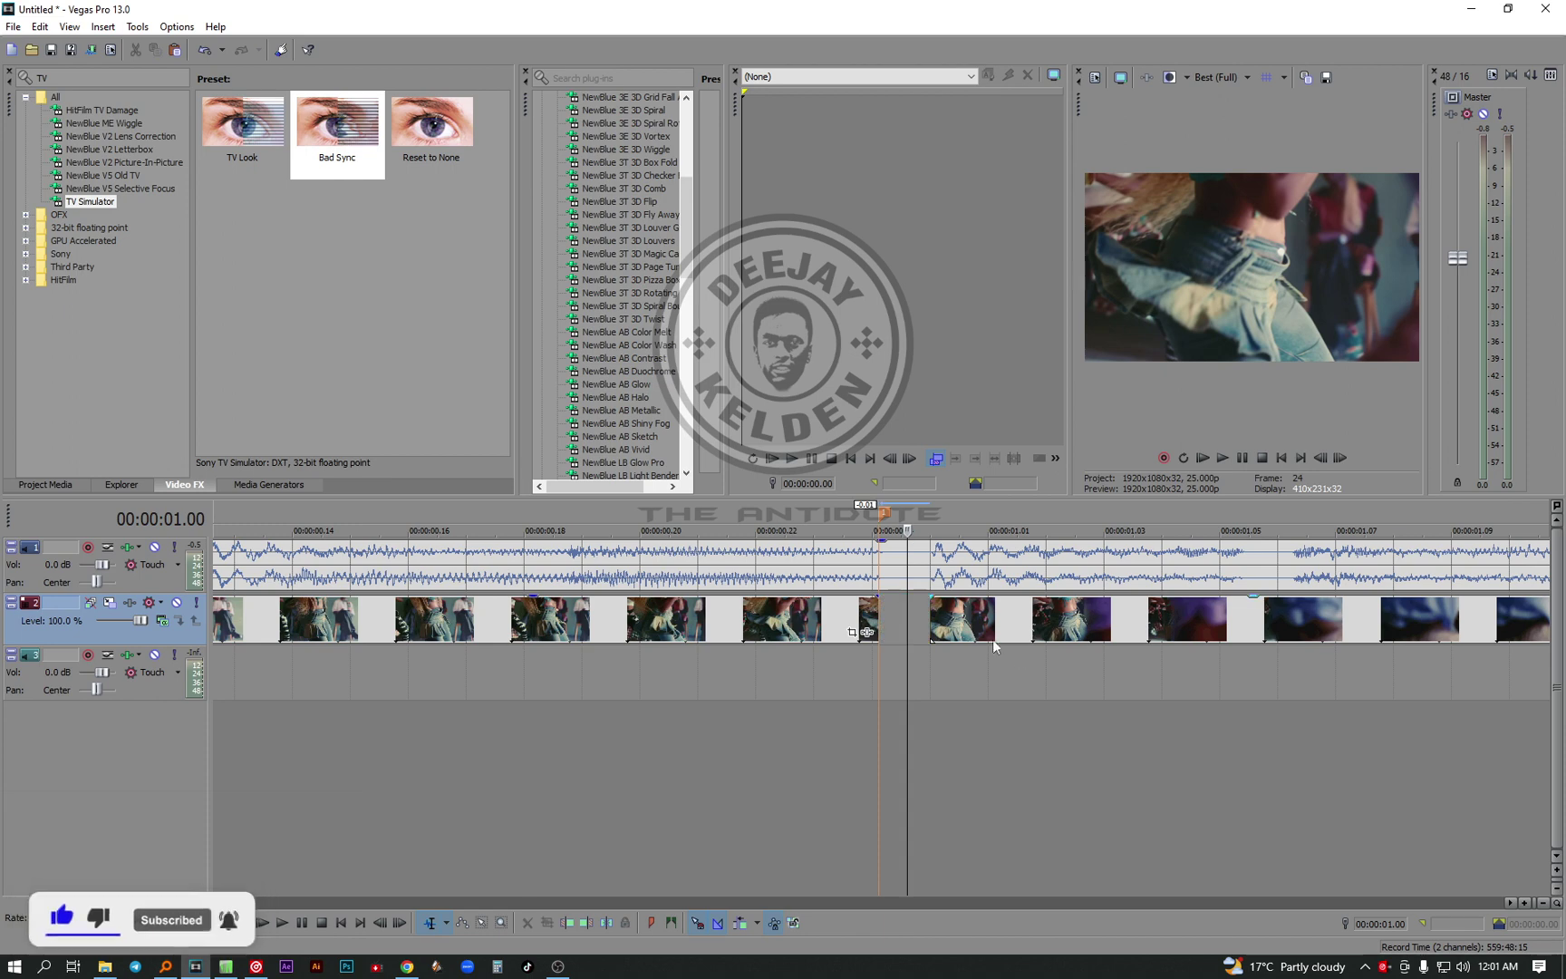
Cut out the one-frame piece between 00:00:01.05 and 00:00:01.06
left_click(1244, 620)
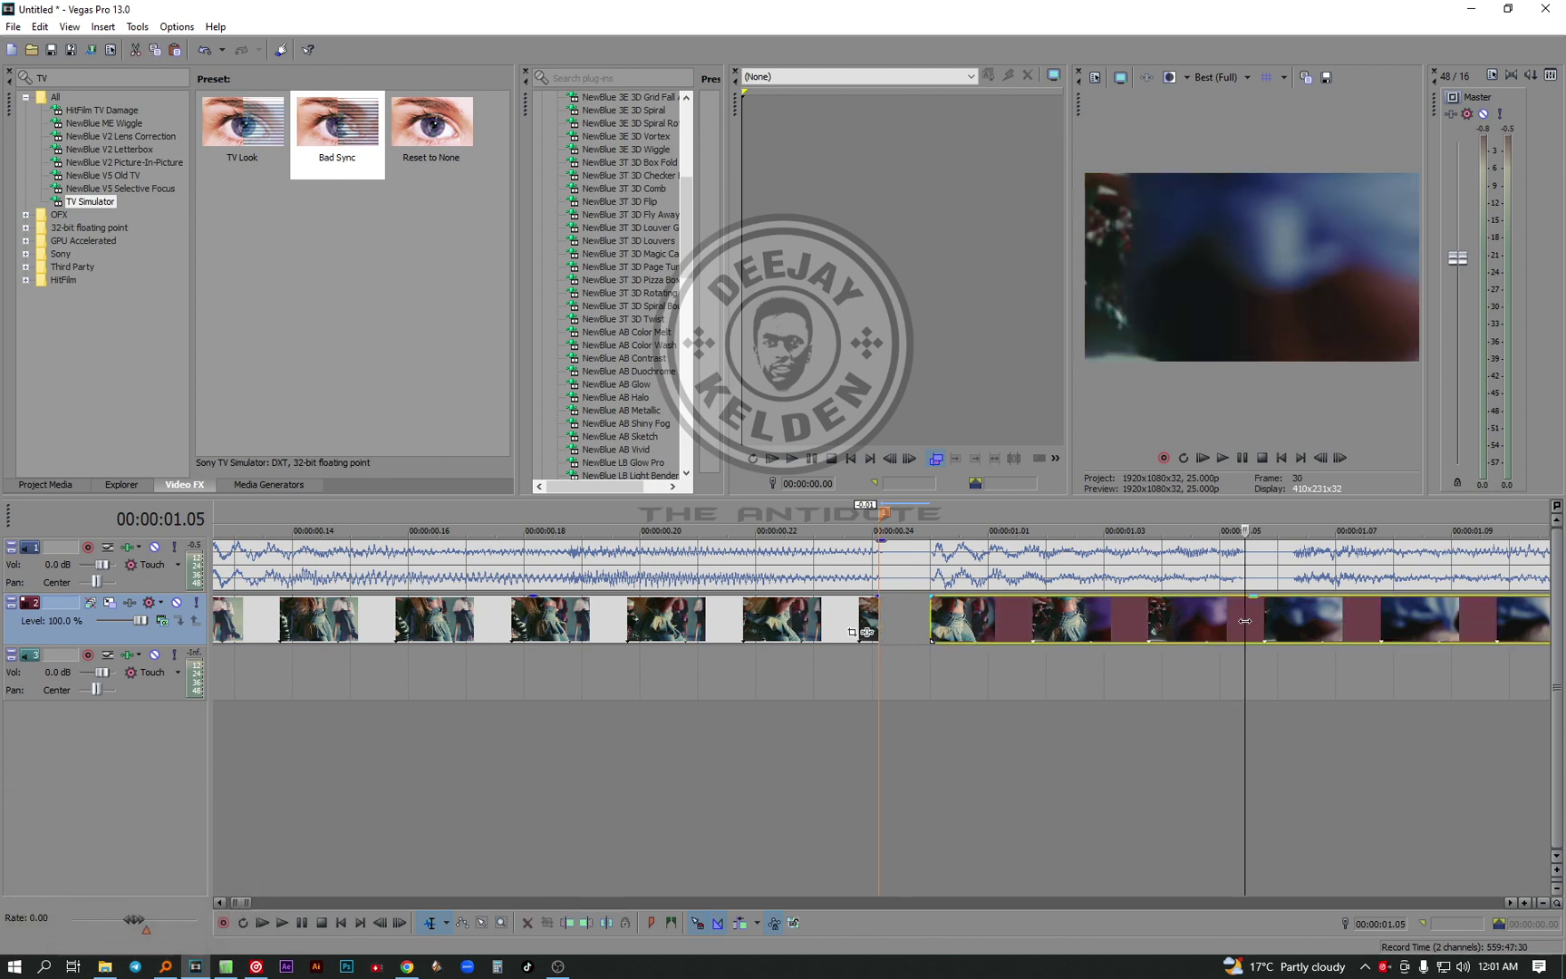
key("s")
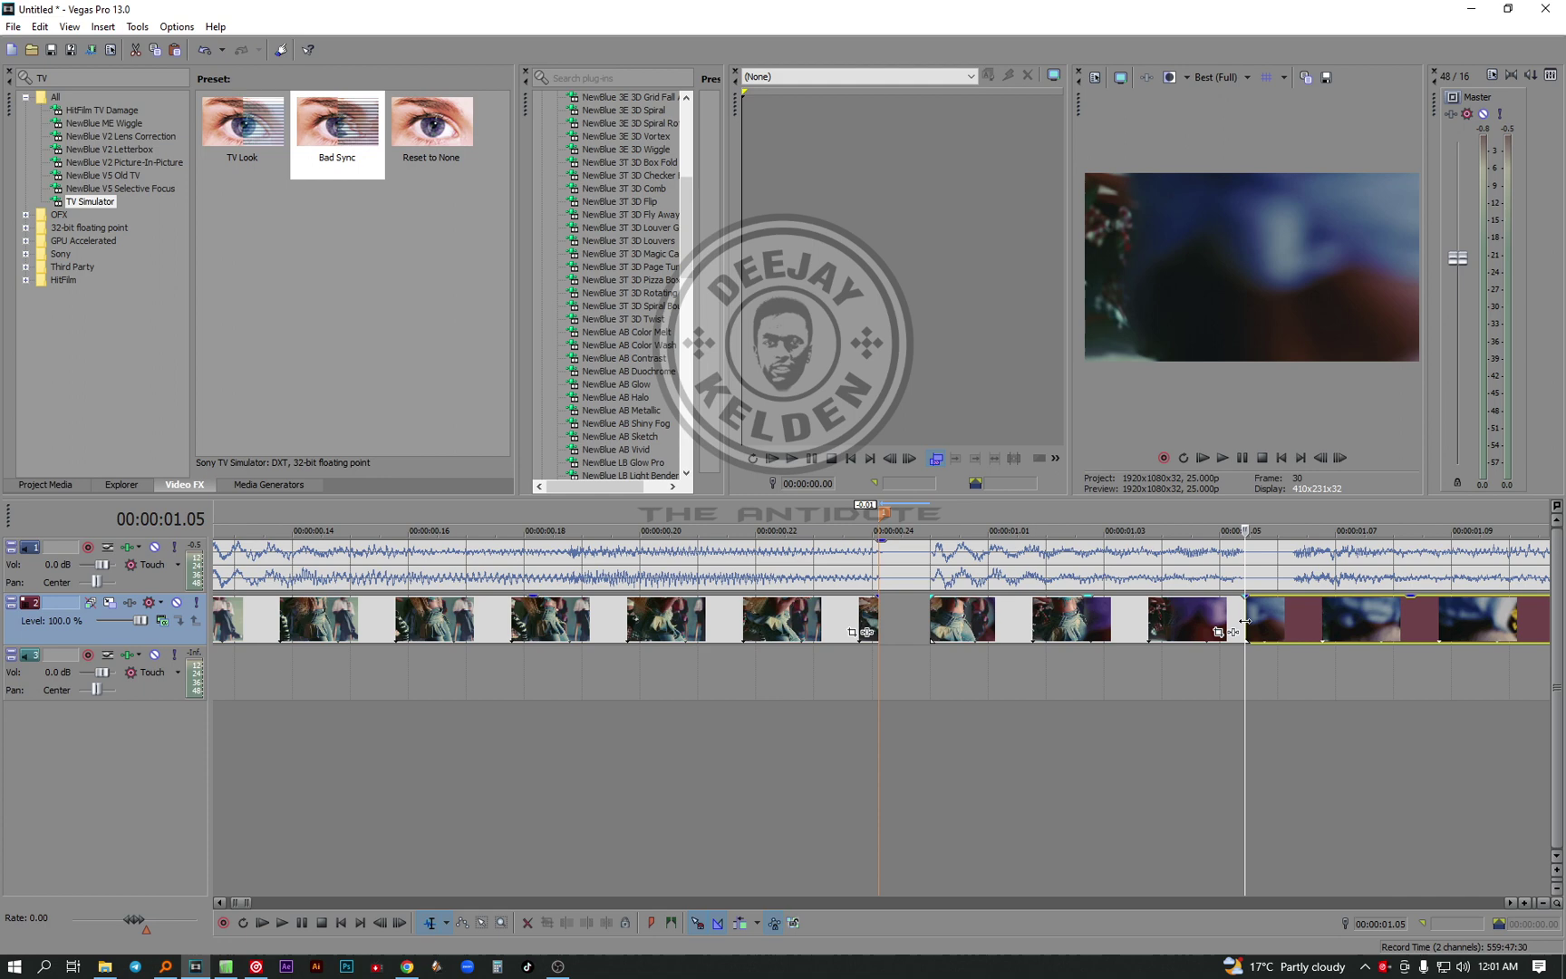
left_click(1292, 618)
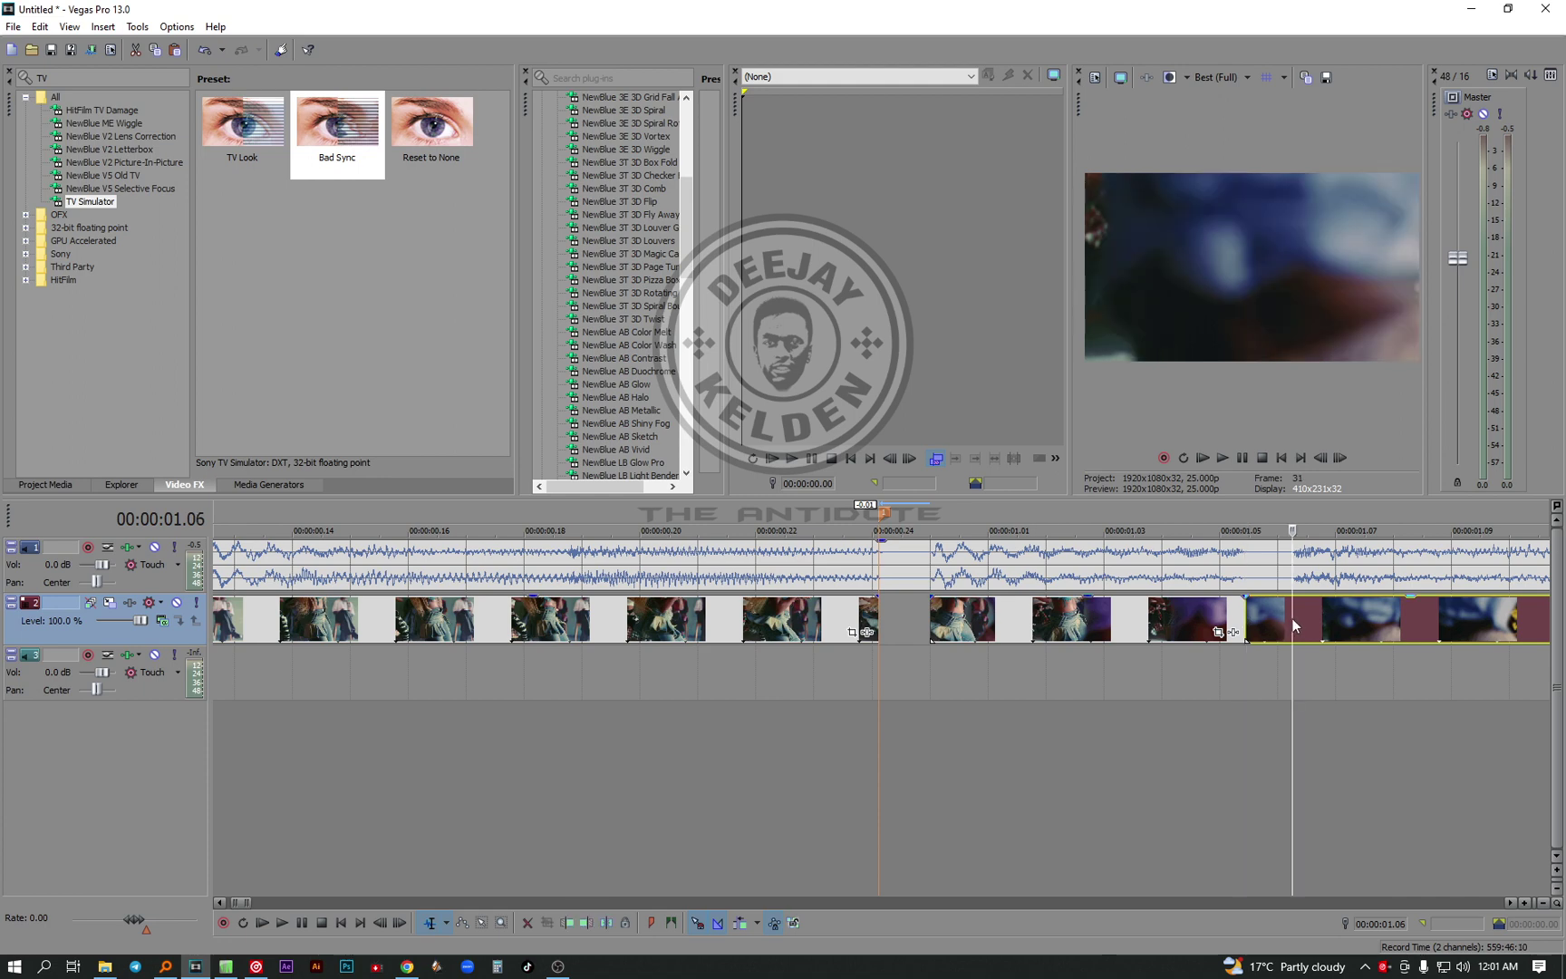
key("s")
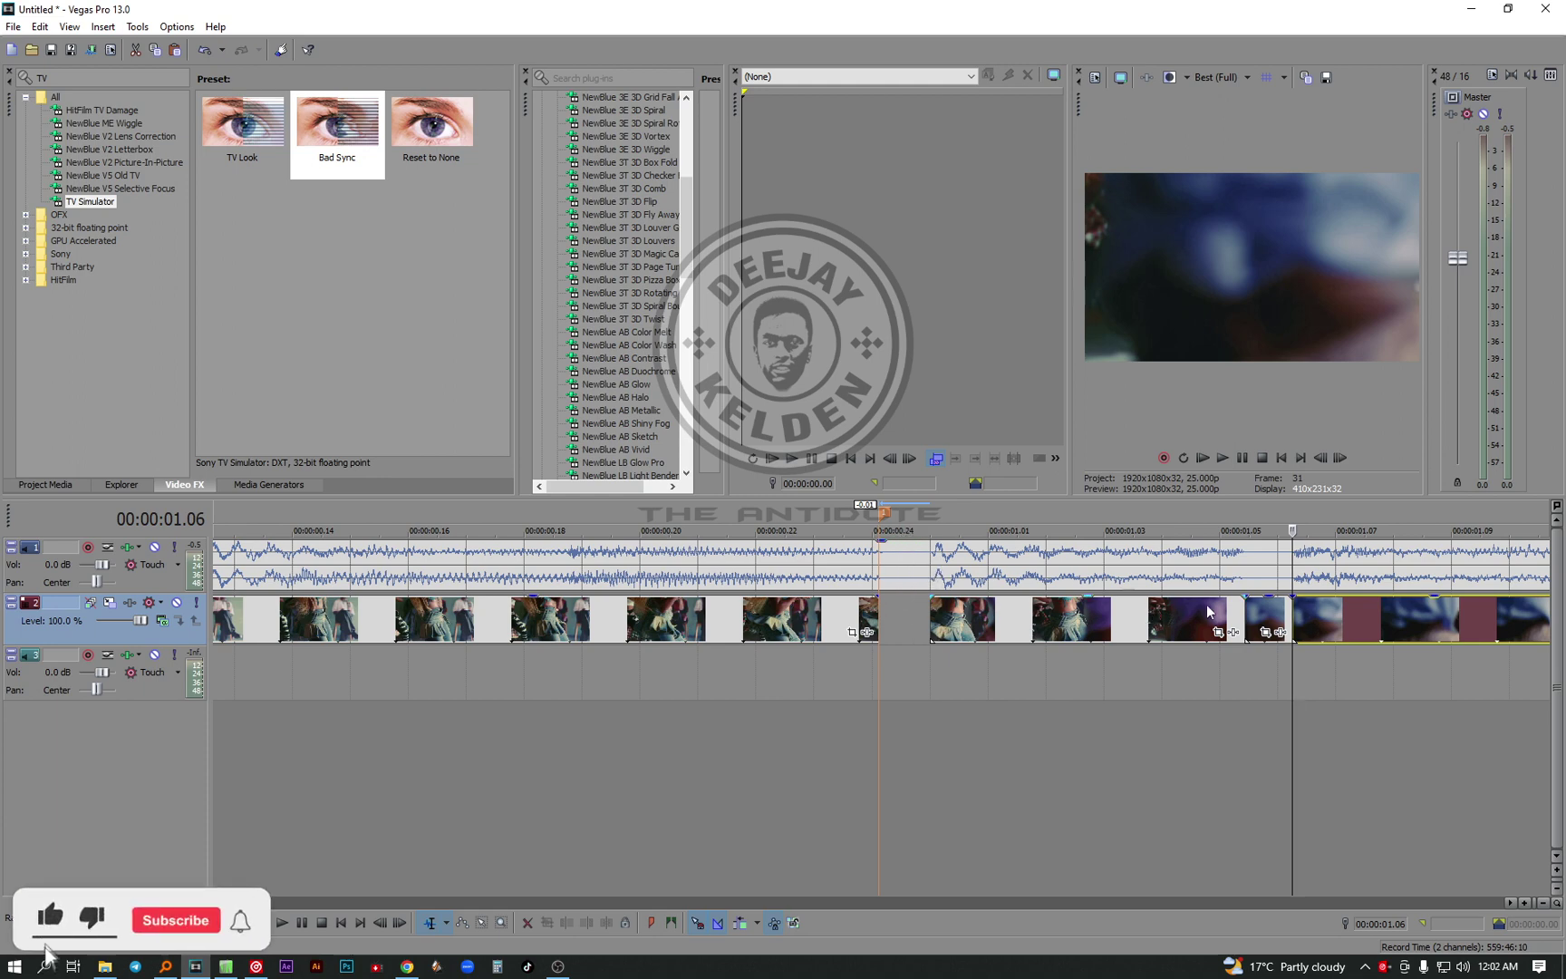
left_click(1263, 616)
key("Delete")
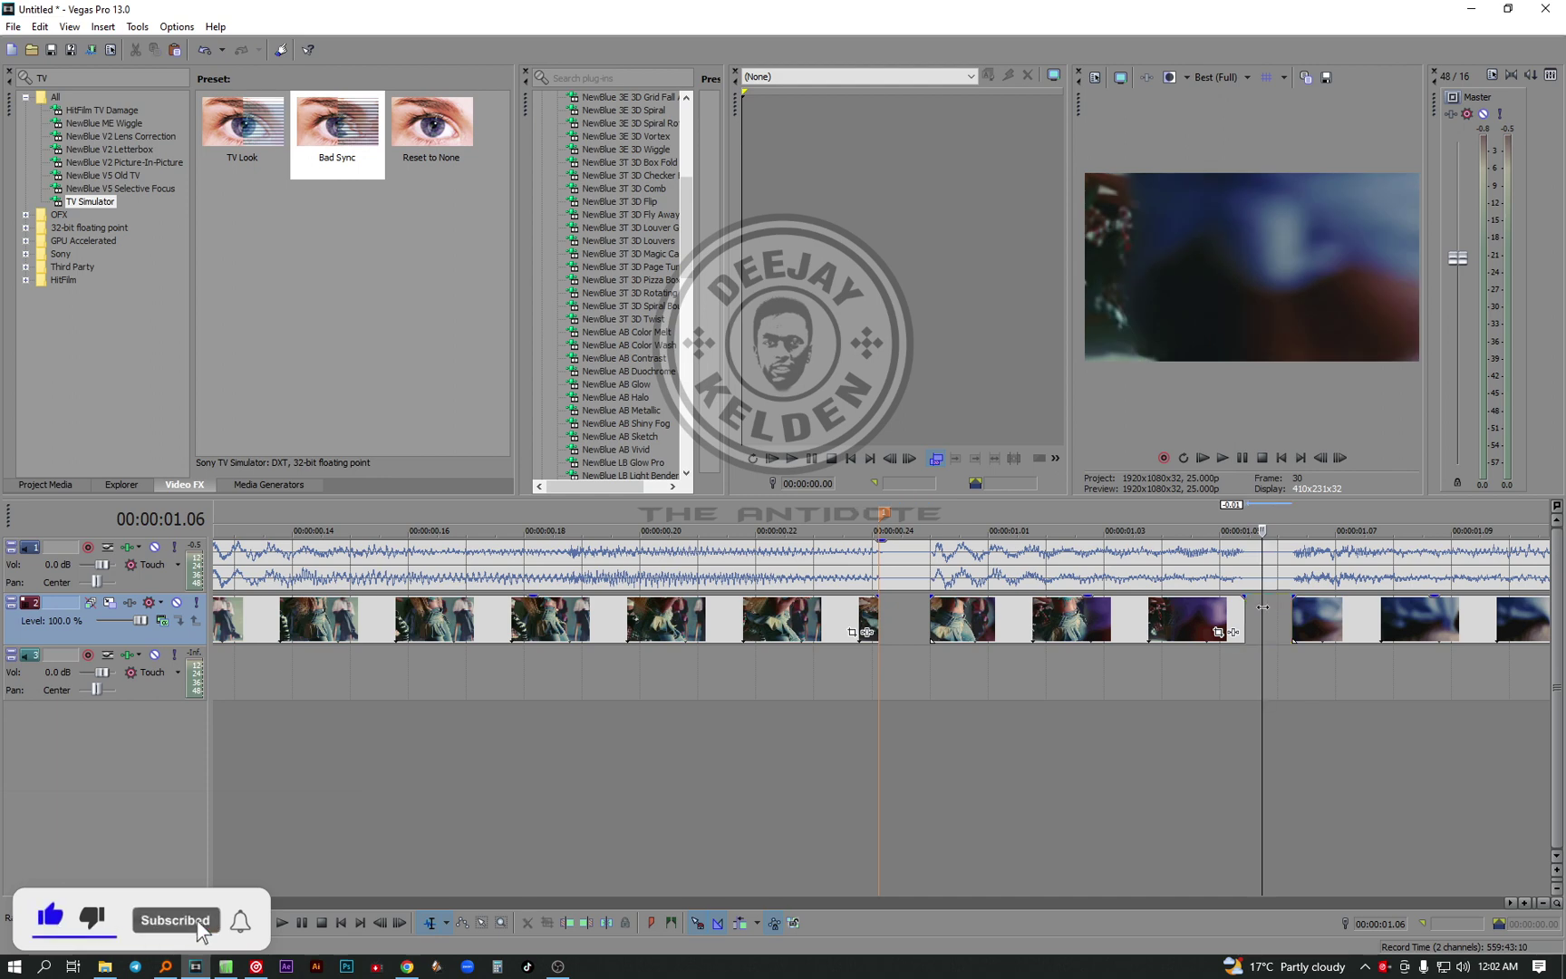
left_click_drag(1511, 903, 1510, 903)
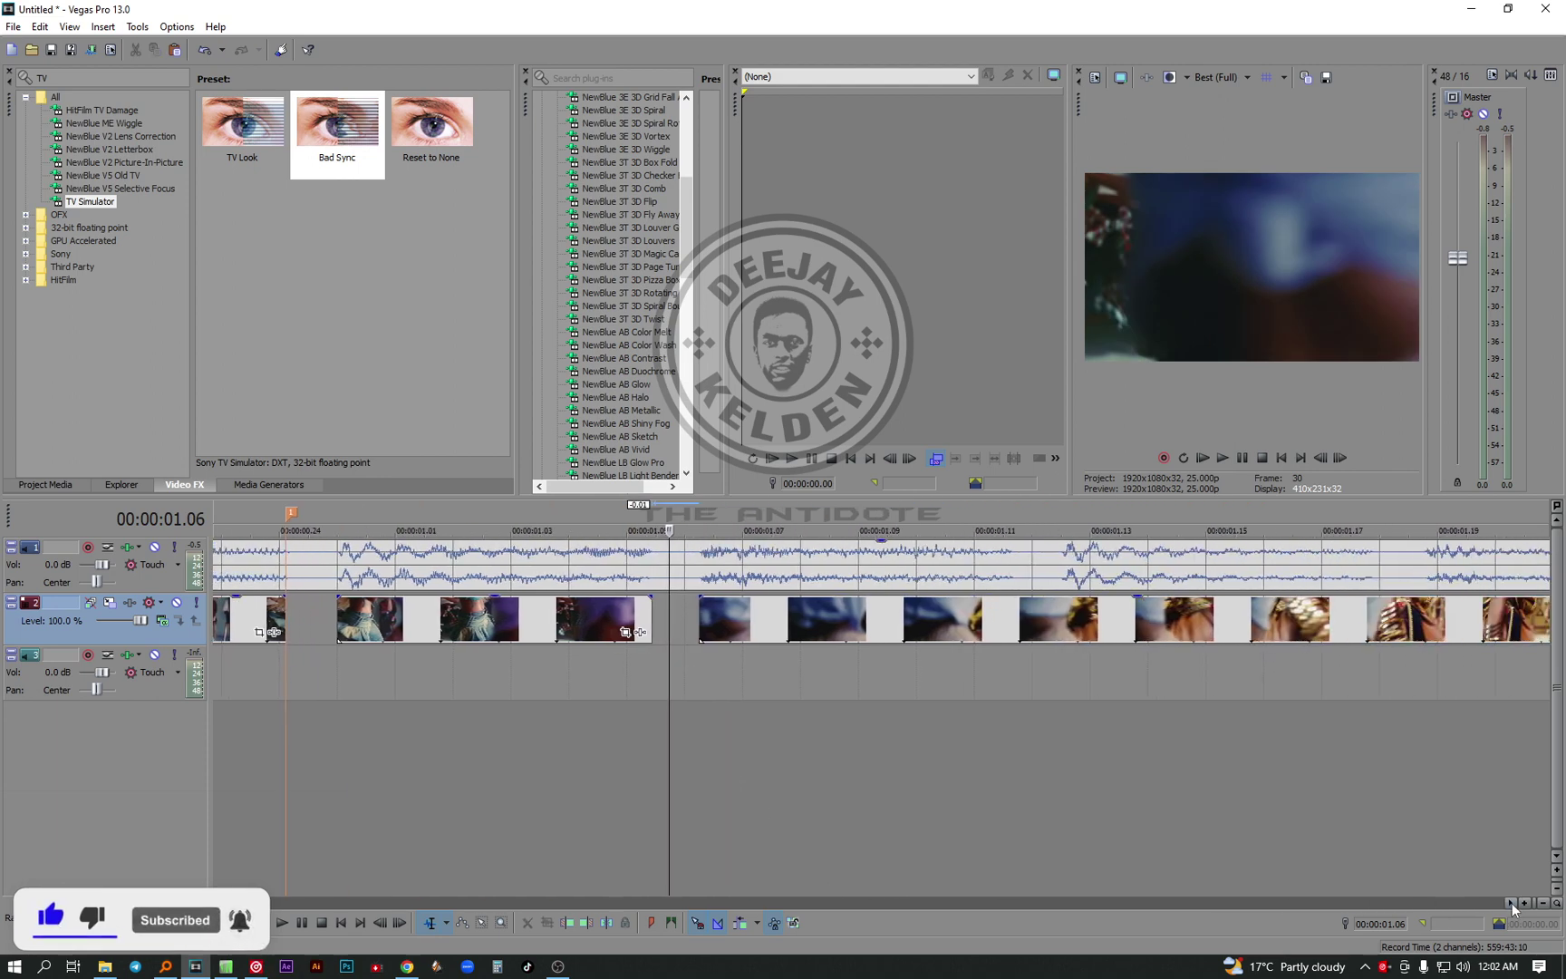
Cut out the short video piece around 00:00:01.11–00:00:01.12, leaving a gap
left_click(1011, 560)
left_click(1014, 628)
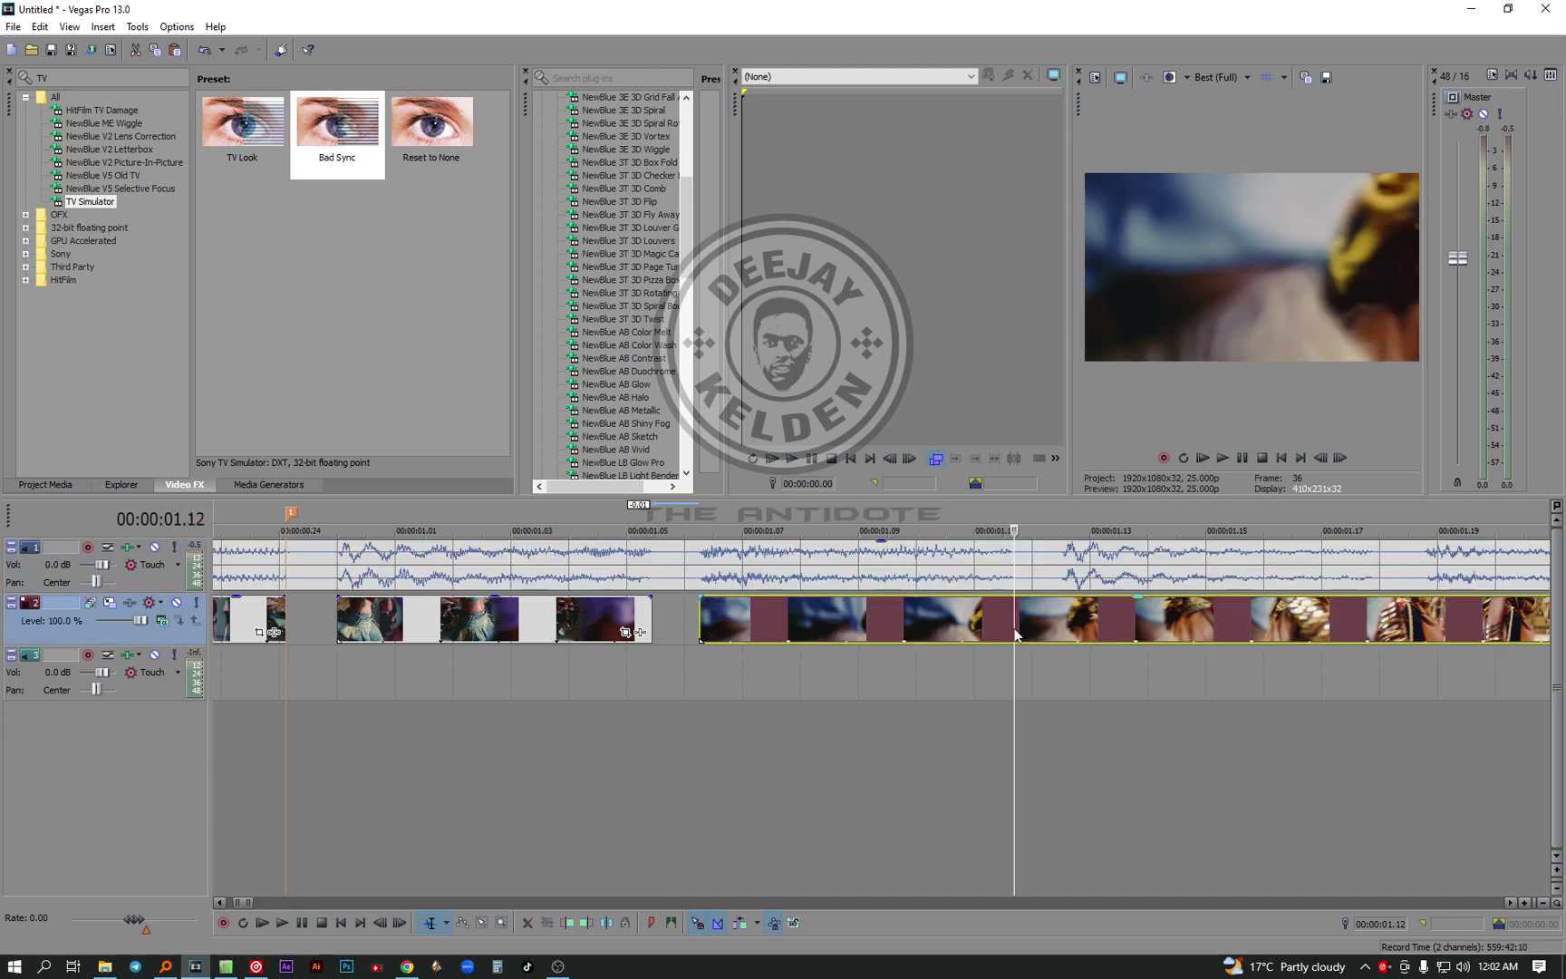
key("s")
left_click(1062, 624)
key("s")
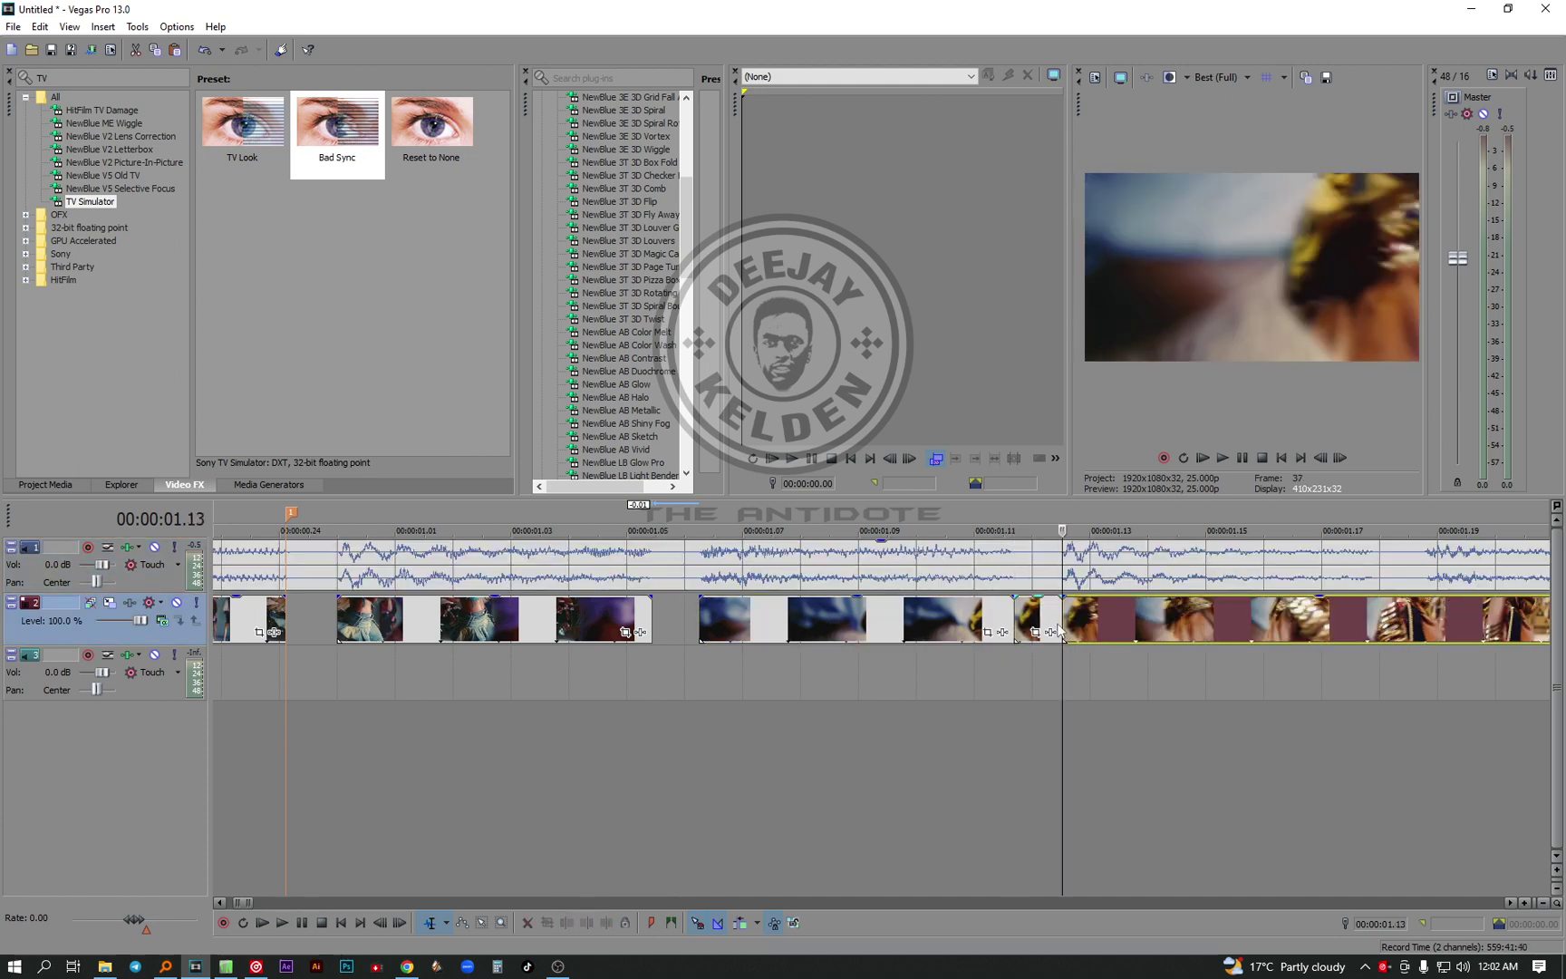
left_click(1040, 618)
key("Delete")
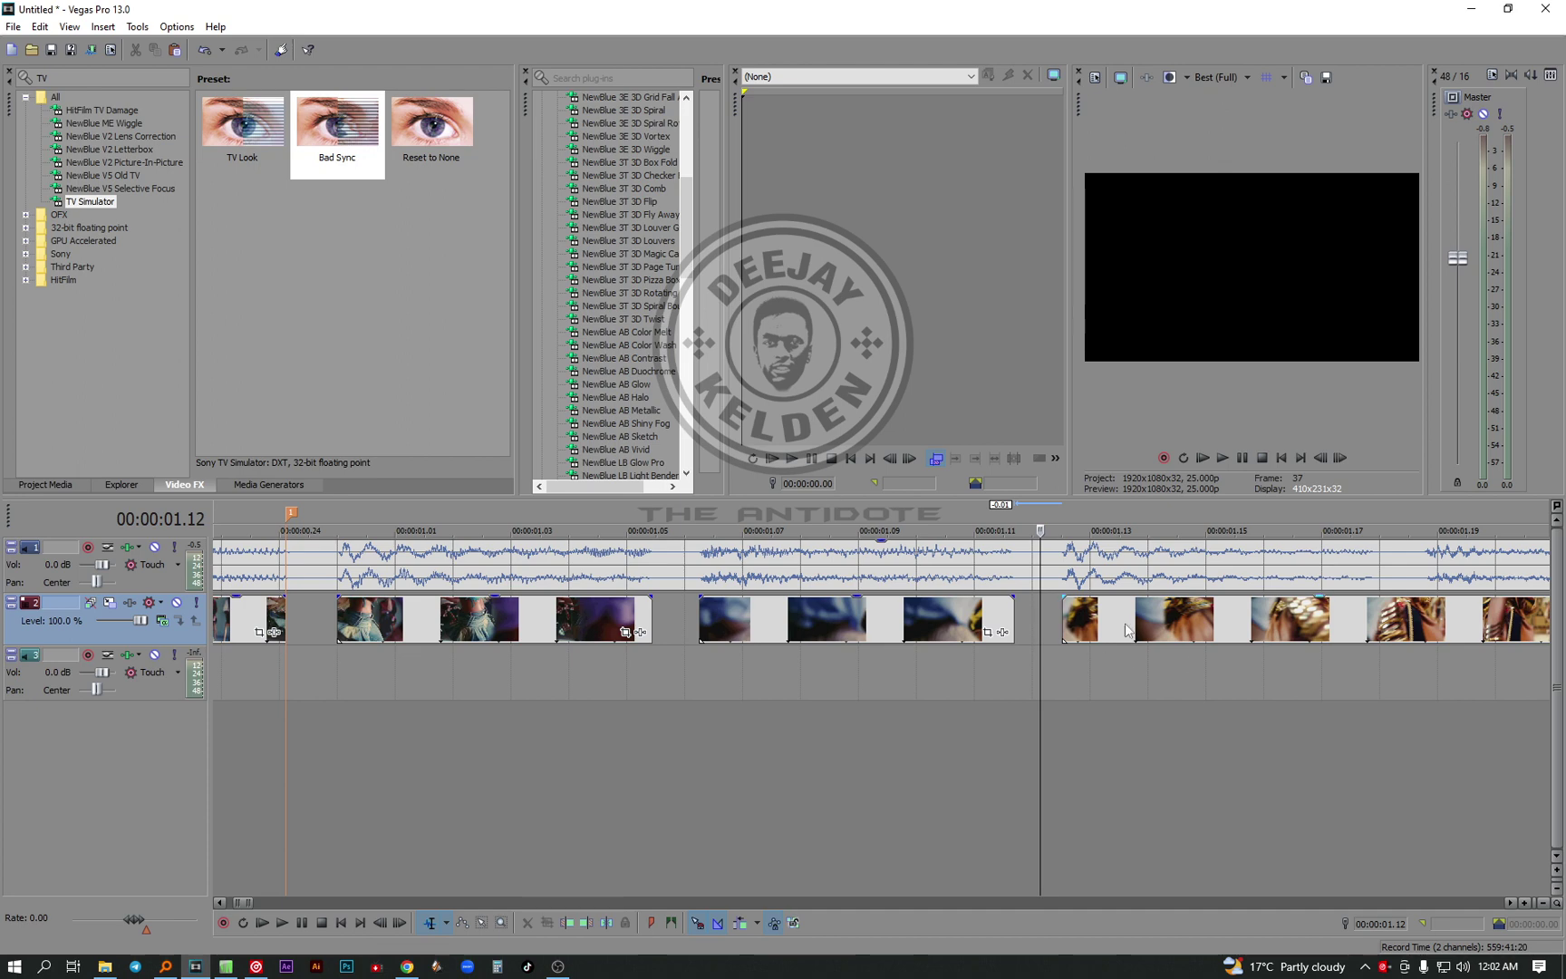
Cut out the short video piece around 00:00:01.17–00:00:01.18, leaving a gap
left_click(1511, 902)
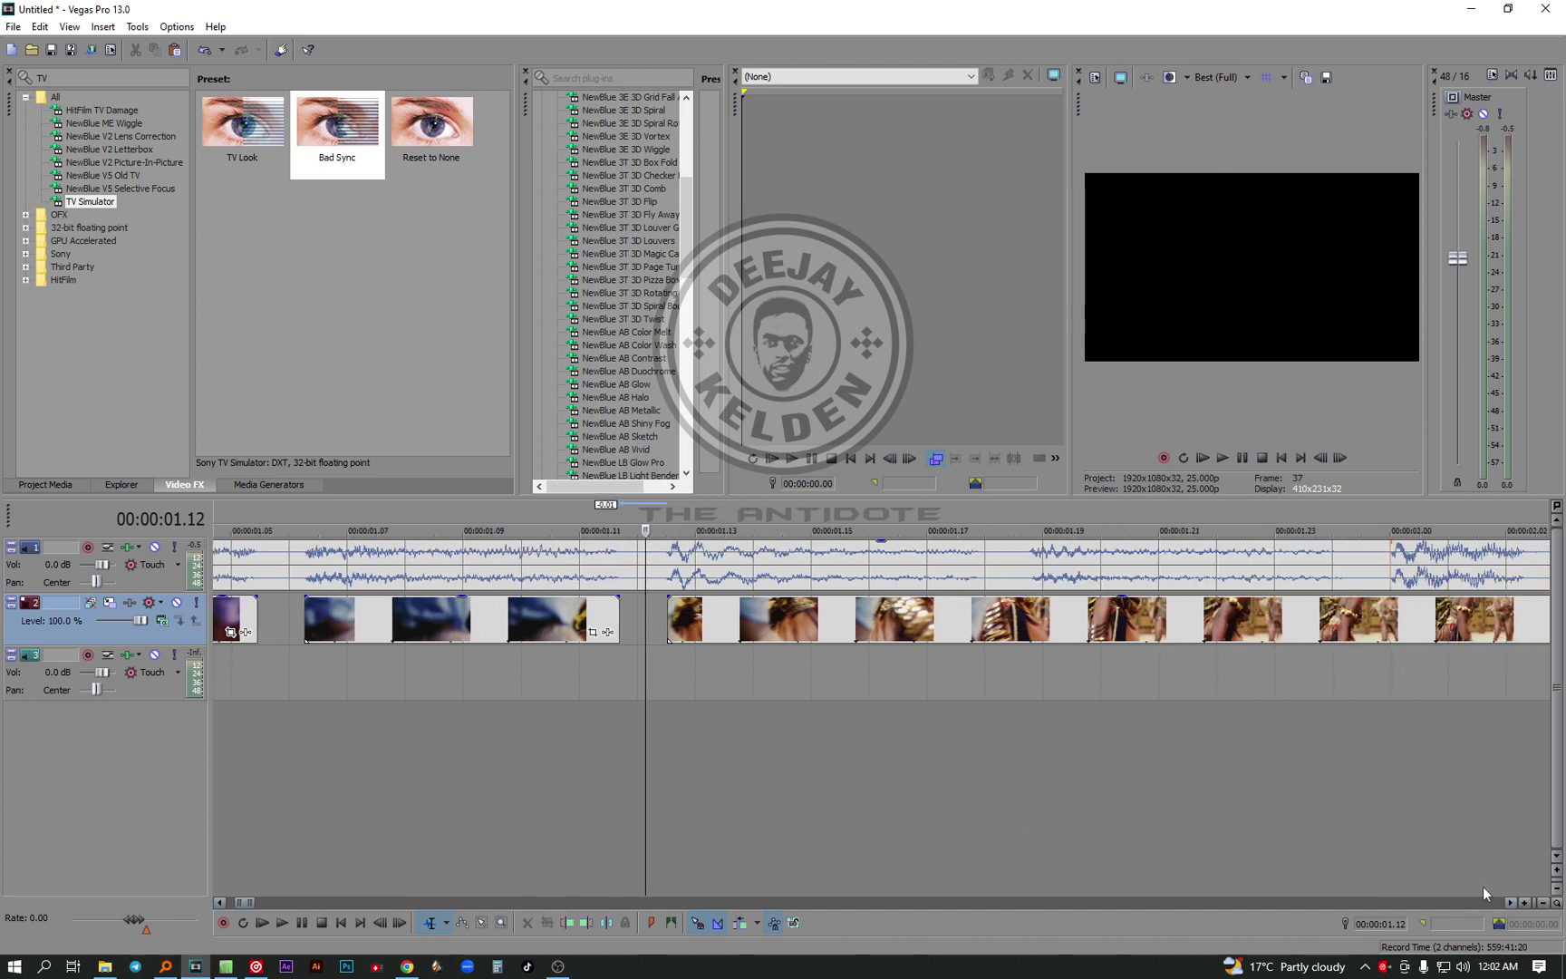
left_click(981, 635)
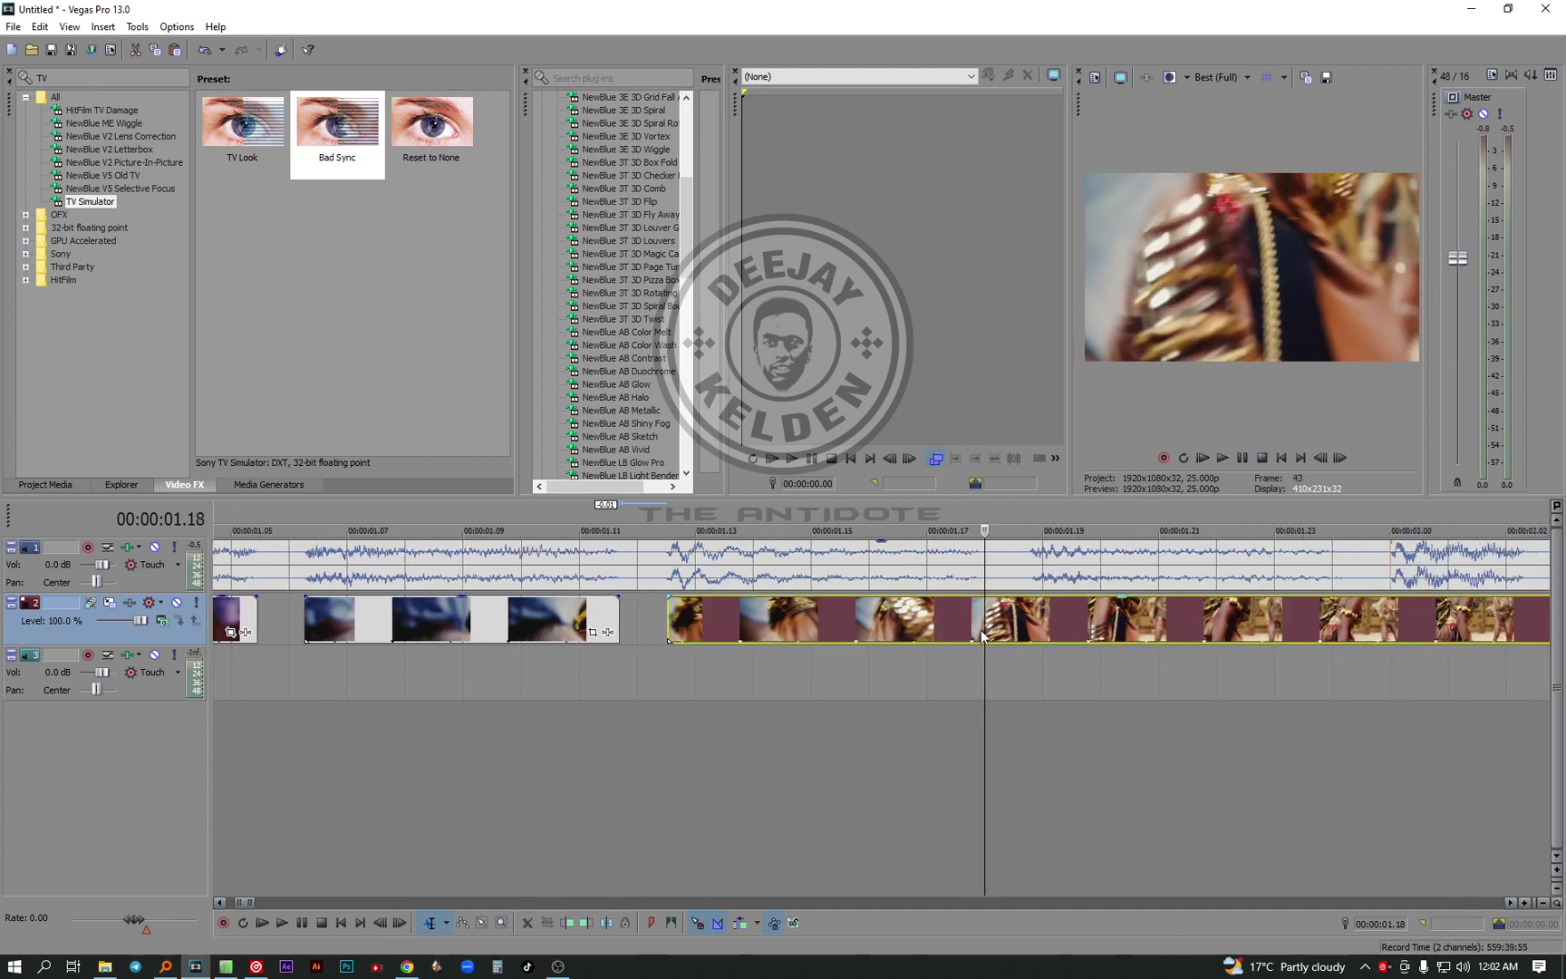
left_click(978, 636)
key("s")
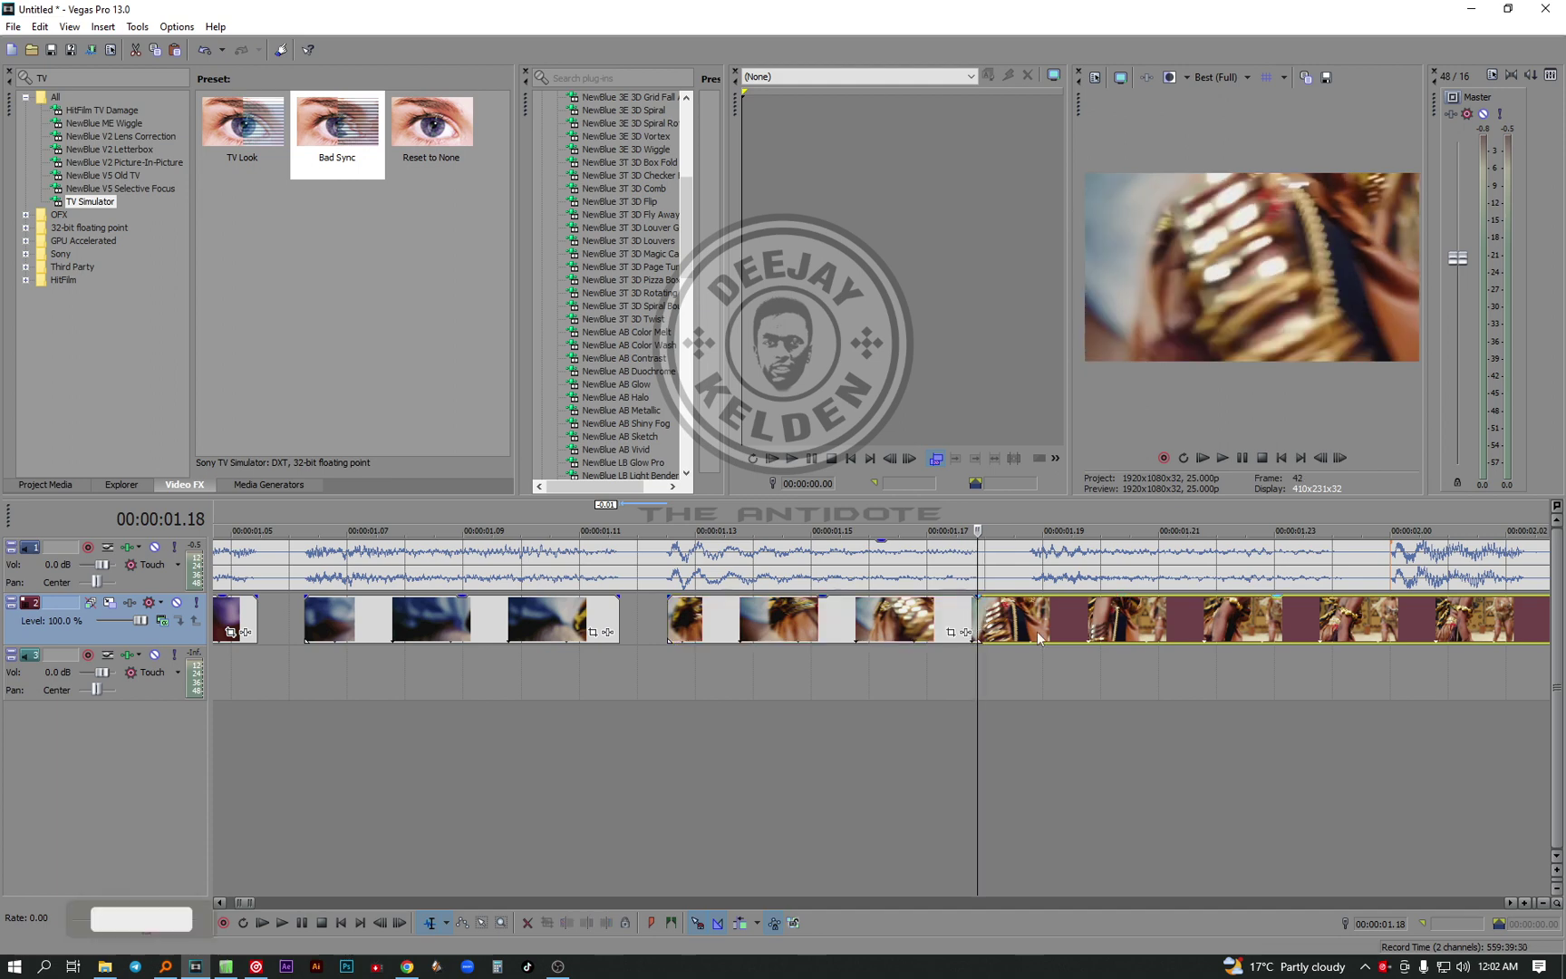
left_click(1036, 625)
key("s")
left_click(1010, 618)
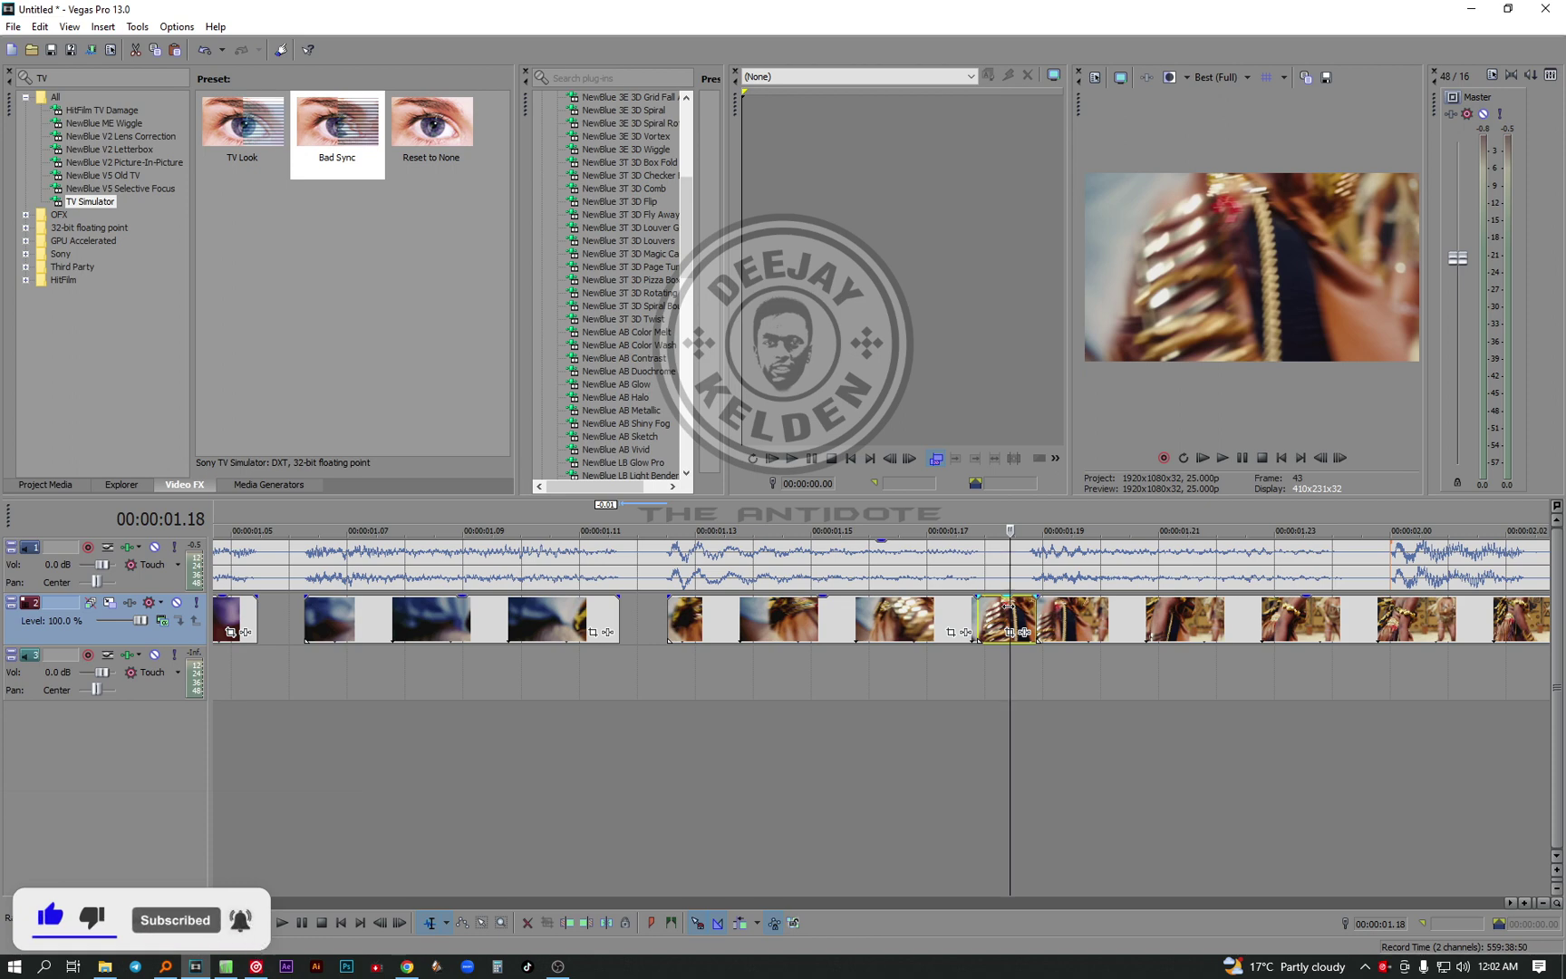
key("Delete")
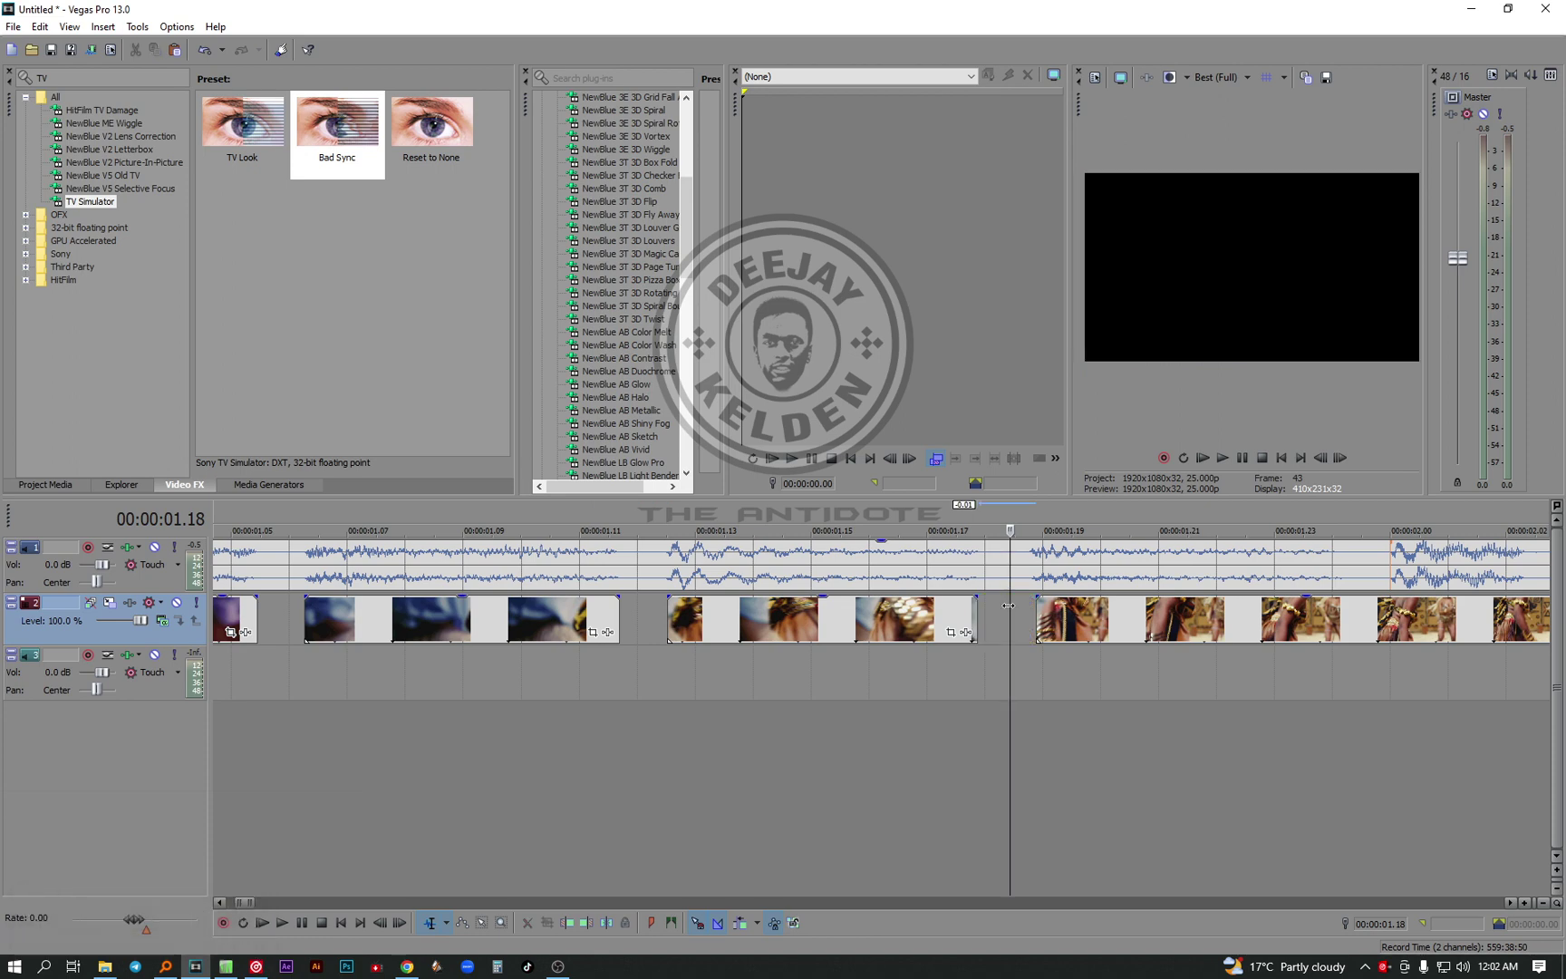
Undo the deletion, then delete the restored piece again via its context menu
key("ctrl+z")
right_click(1008, 619)
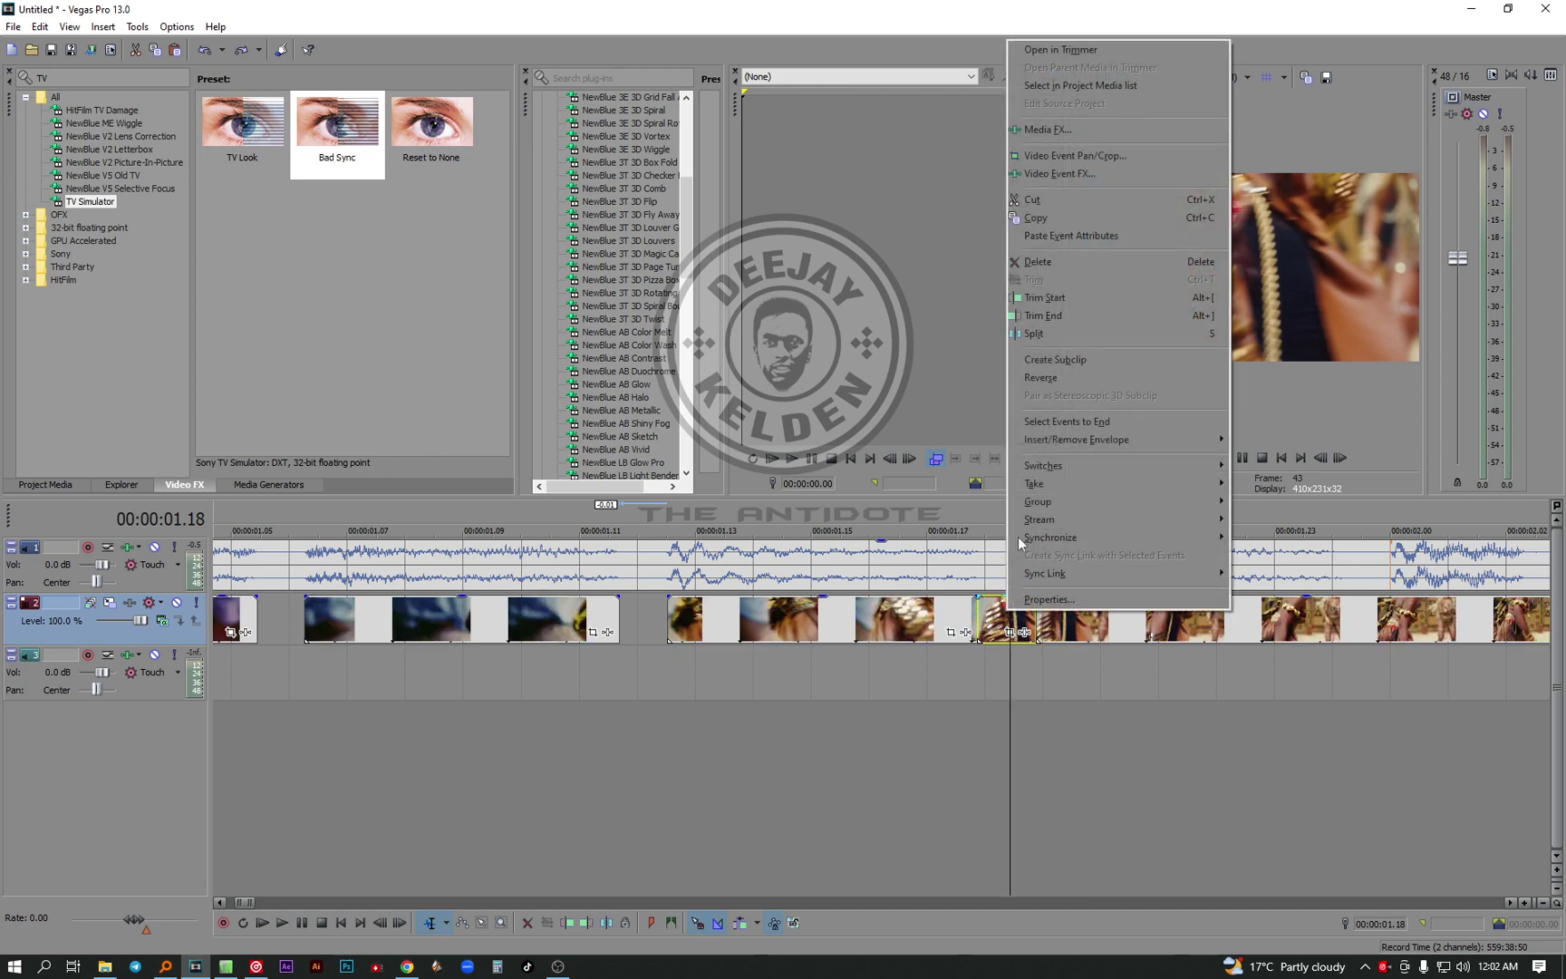
left_click(1026, 262)
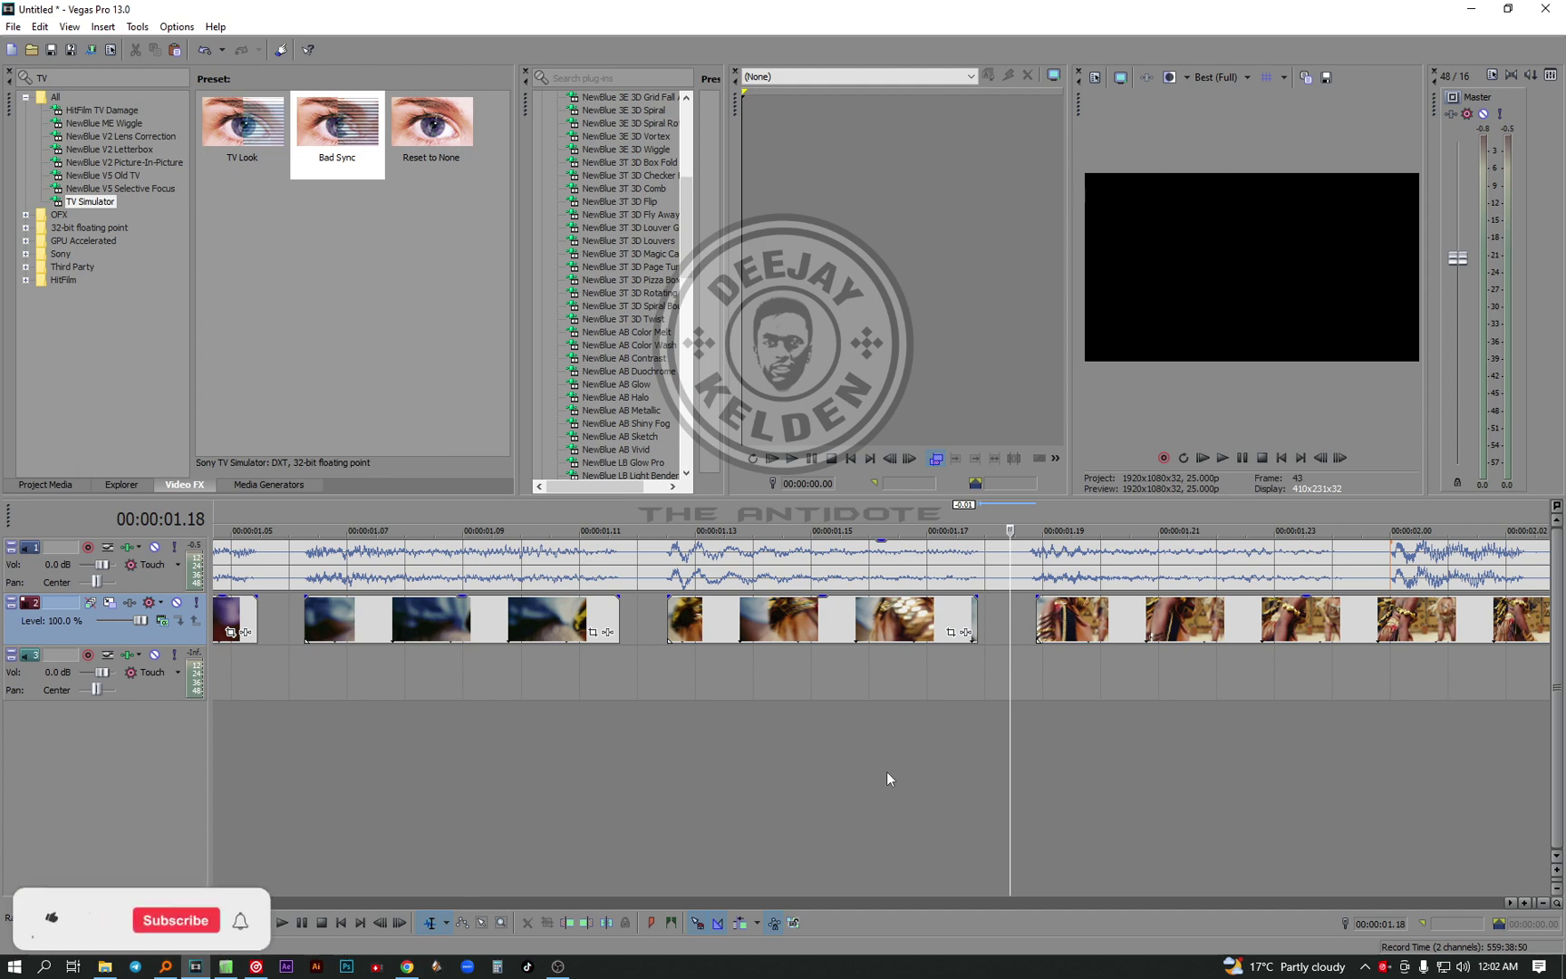
Cut out the video piece between 00:00:01.24 and 00:00:02.00, leaving a gap
left_click(1332, 619)
key("s")
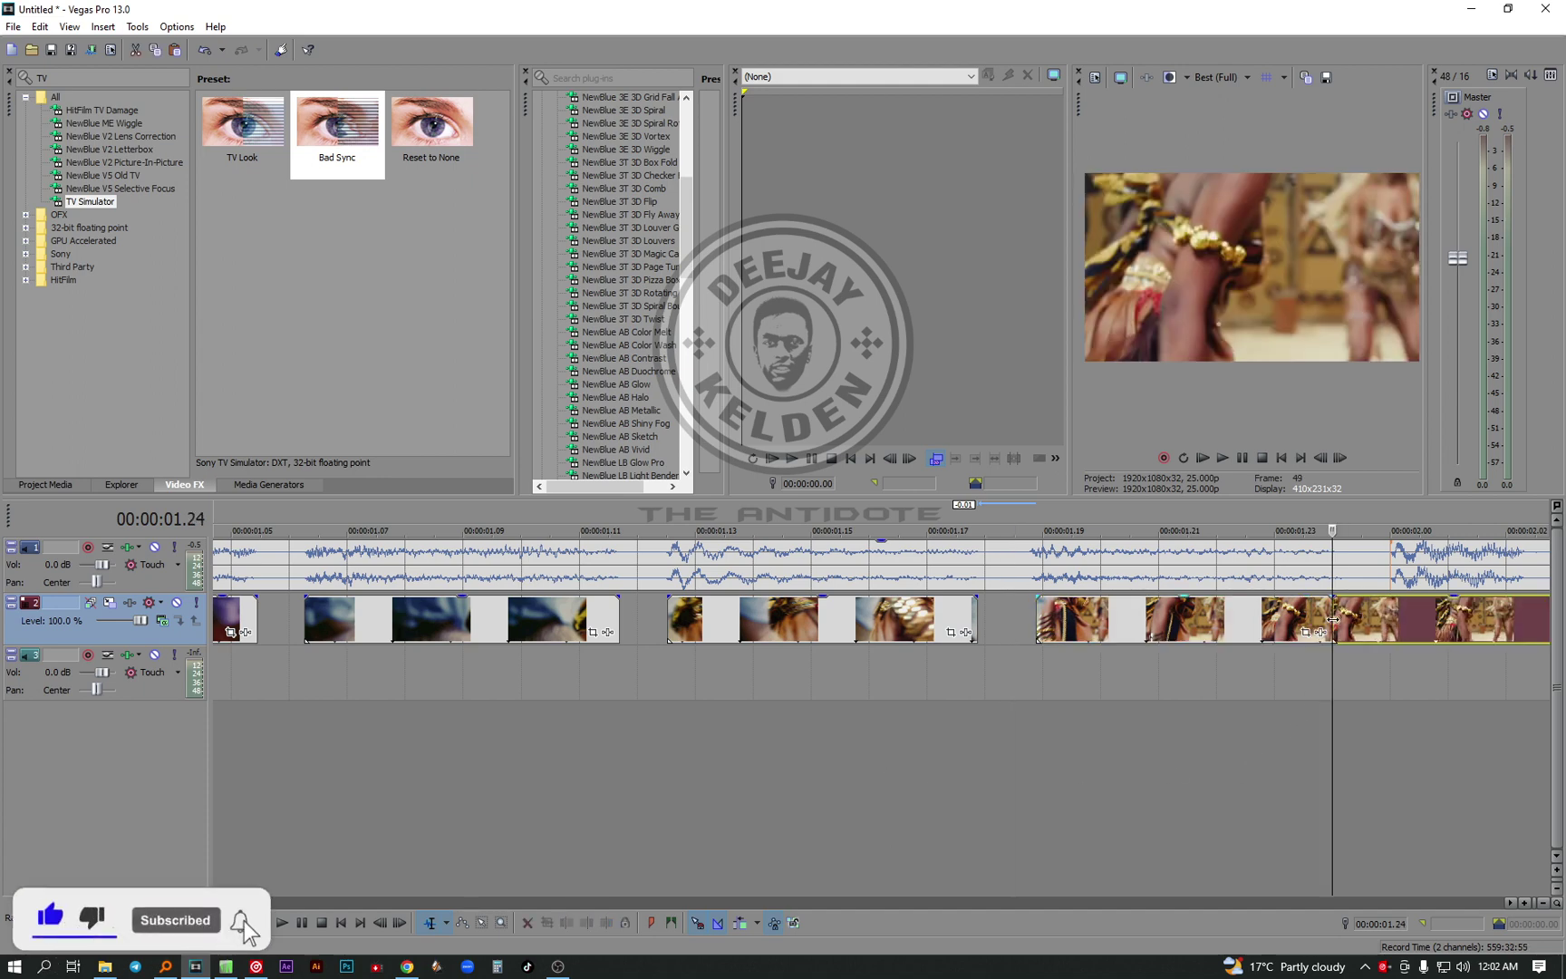
key("Right")
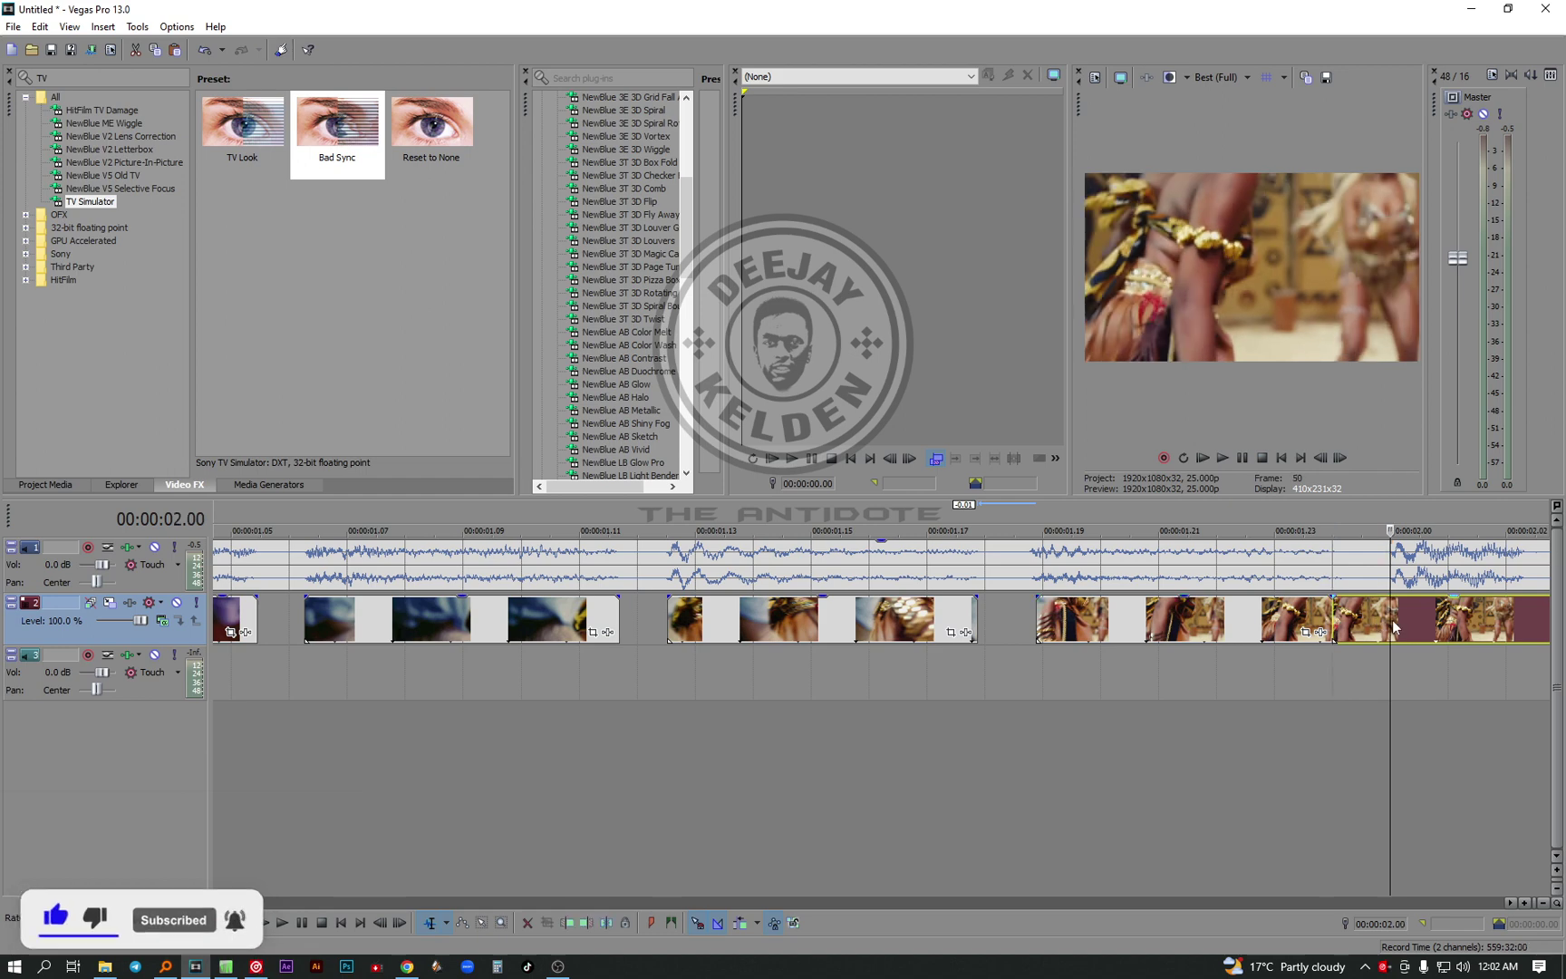
key("s")
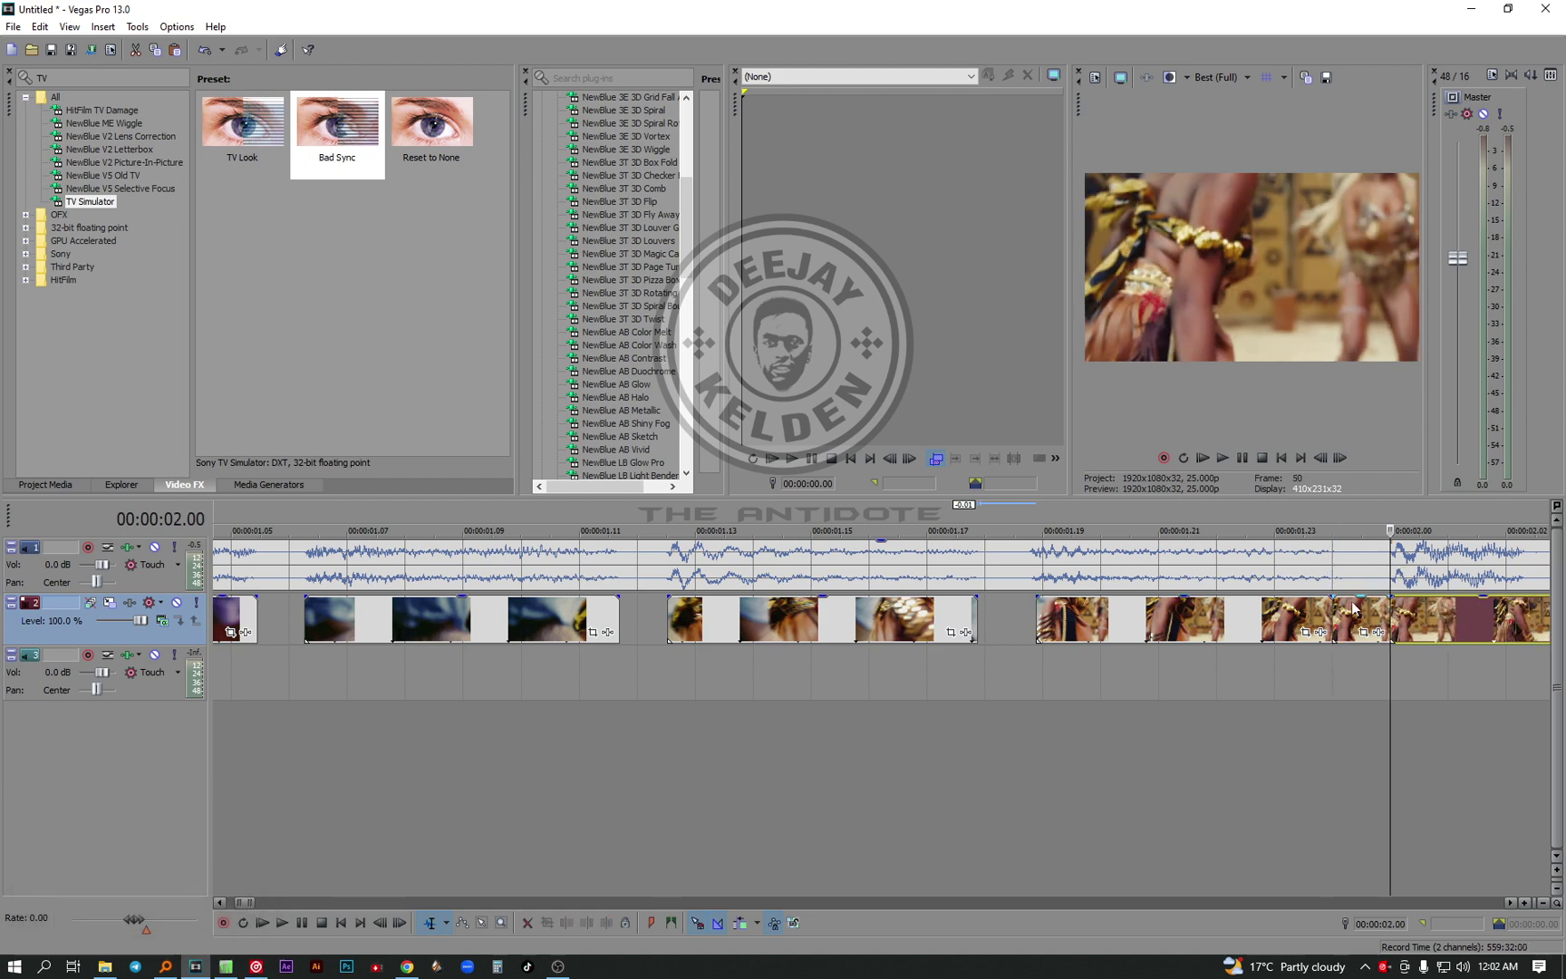
left_click(1350, 612)
key("Delete")
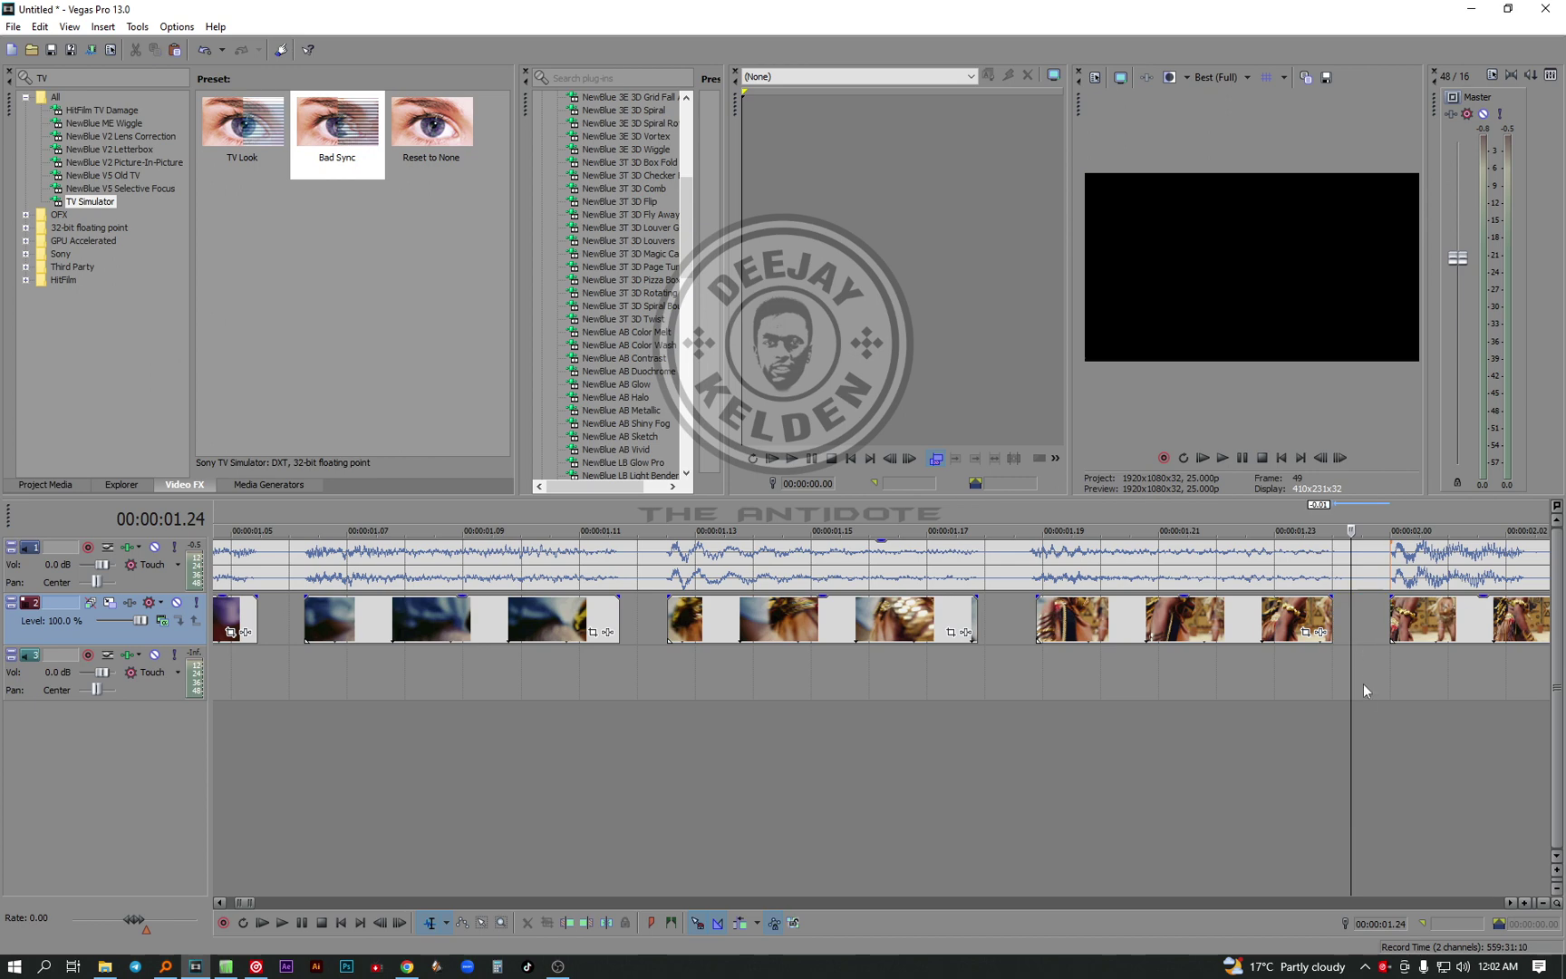
scroll(1360, 671, "down", 5)
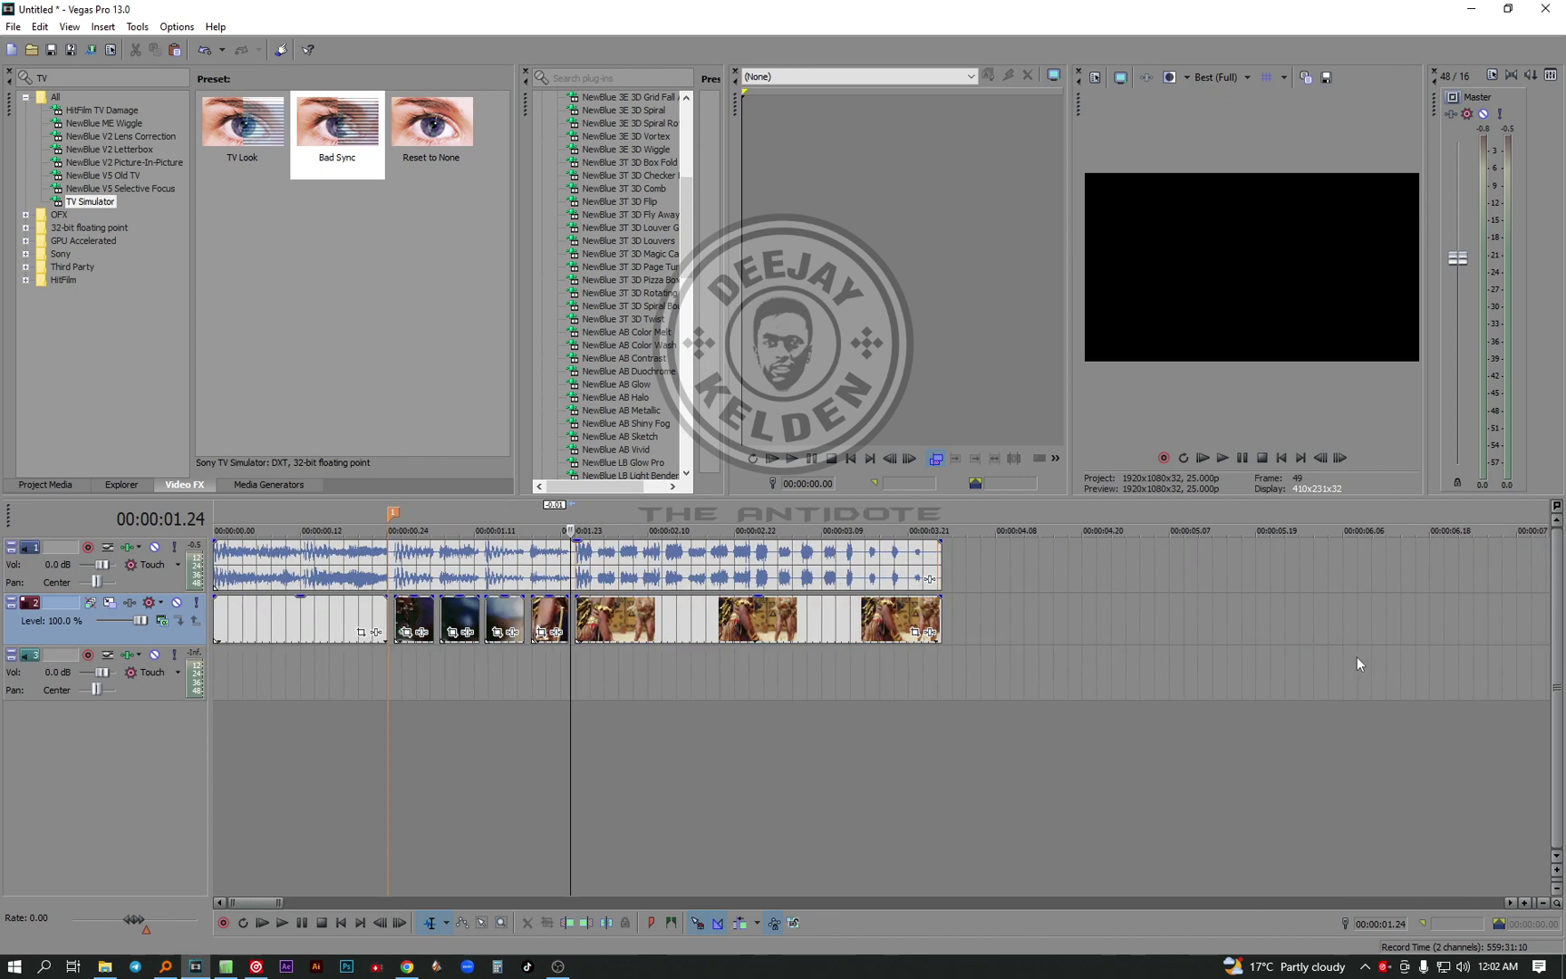
left_click(319, 749)
key("space")
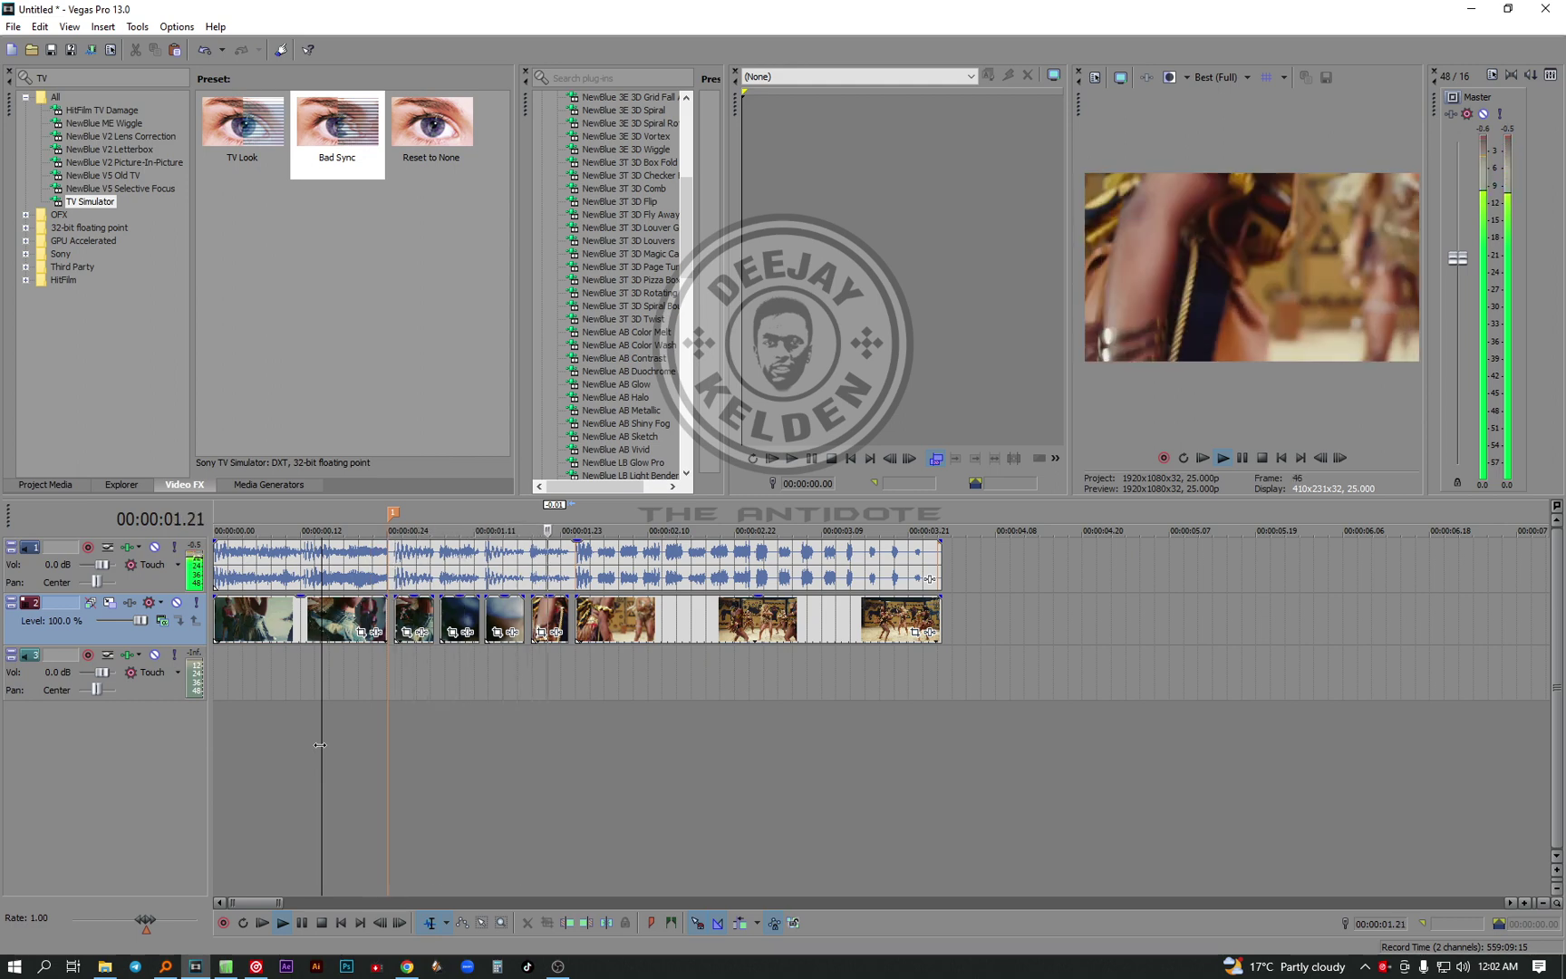
key("space")
left_click(338, 921)
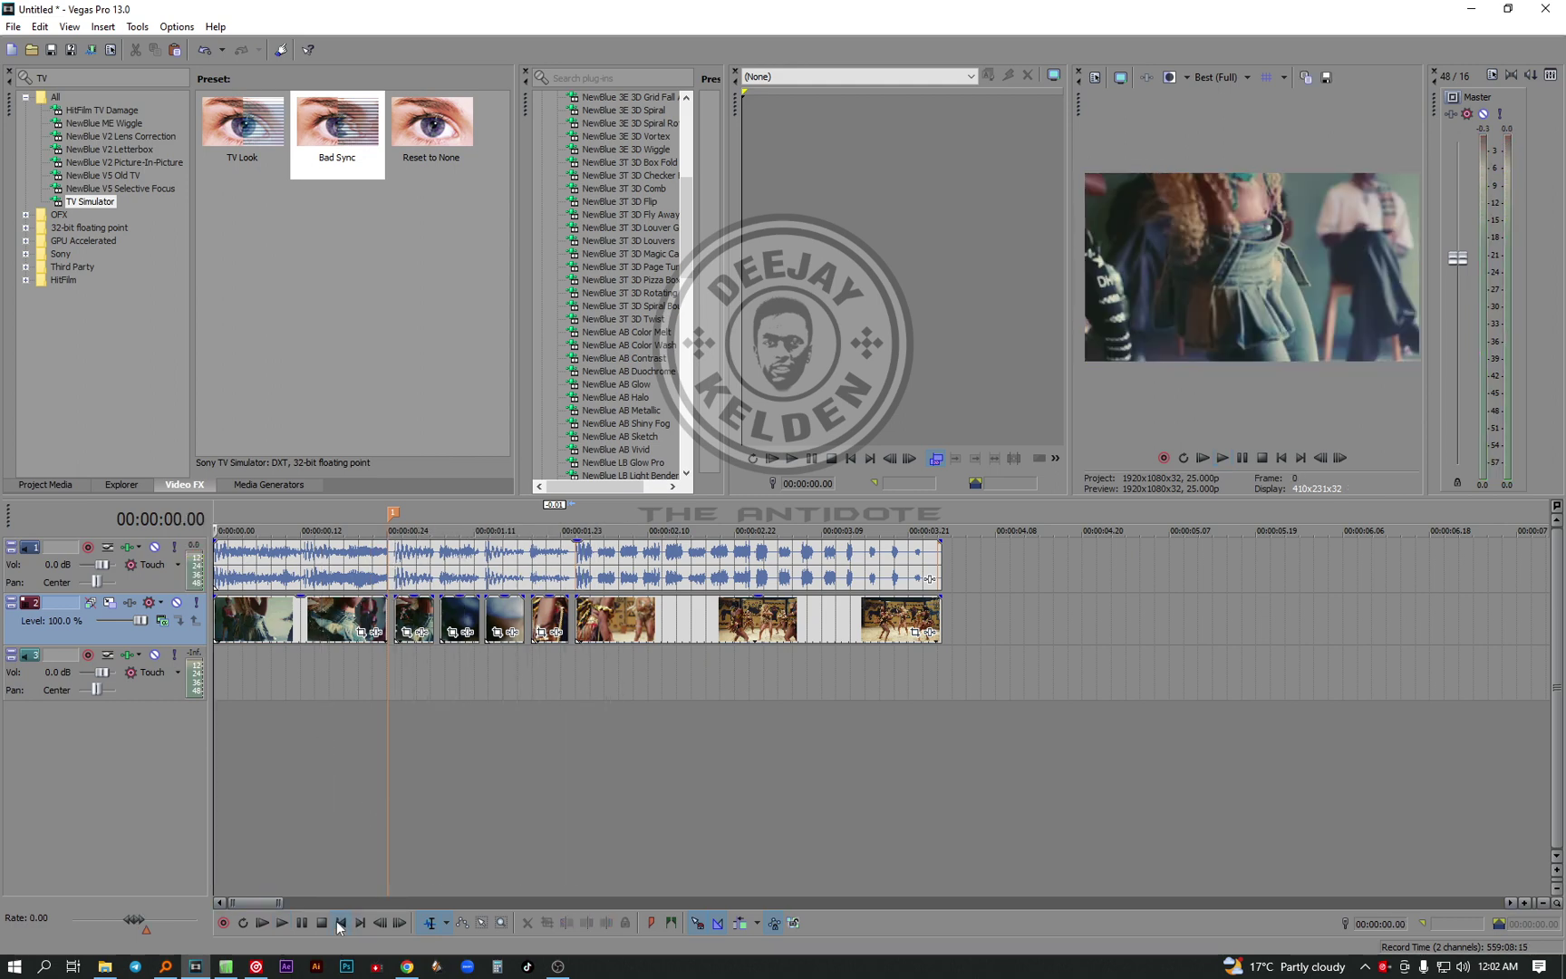
key("space")
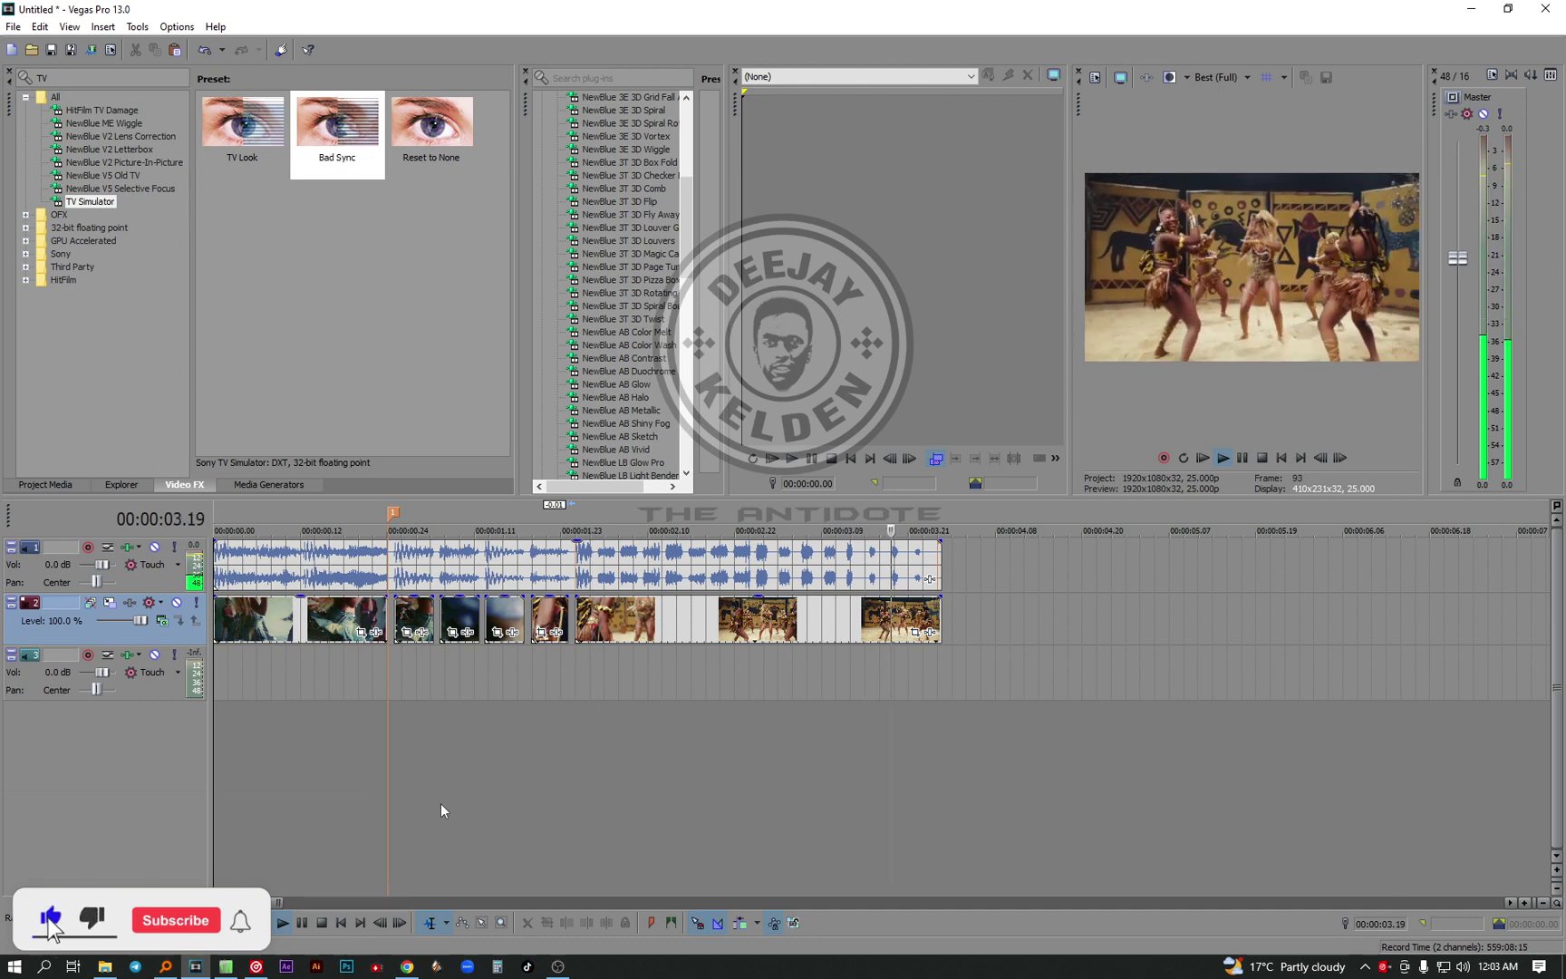
left_click(580, 729)
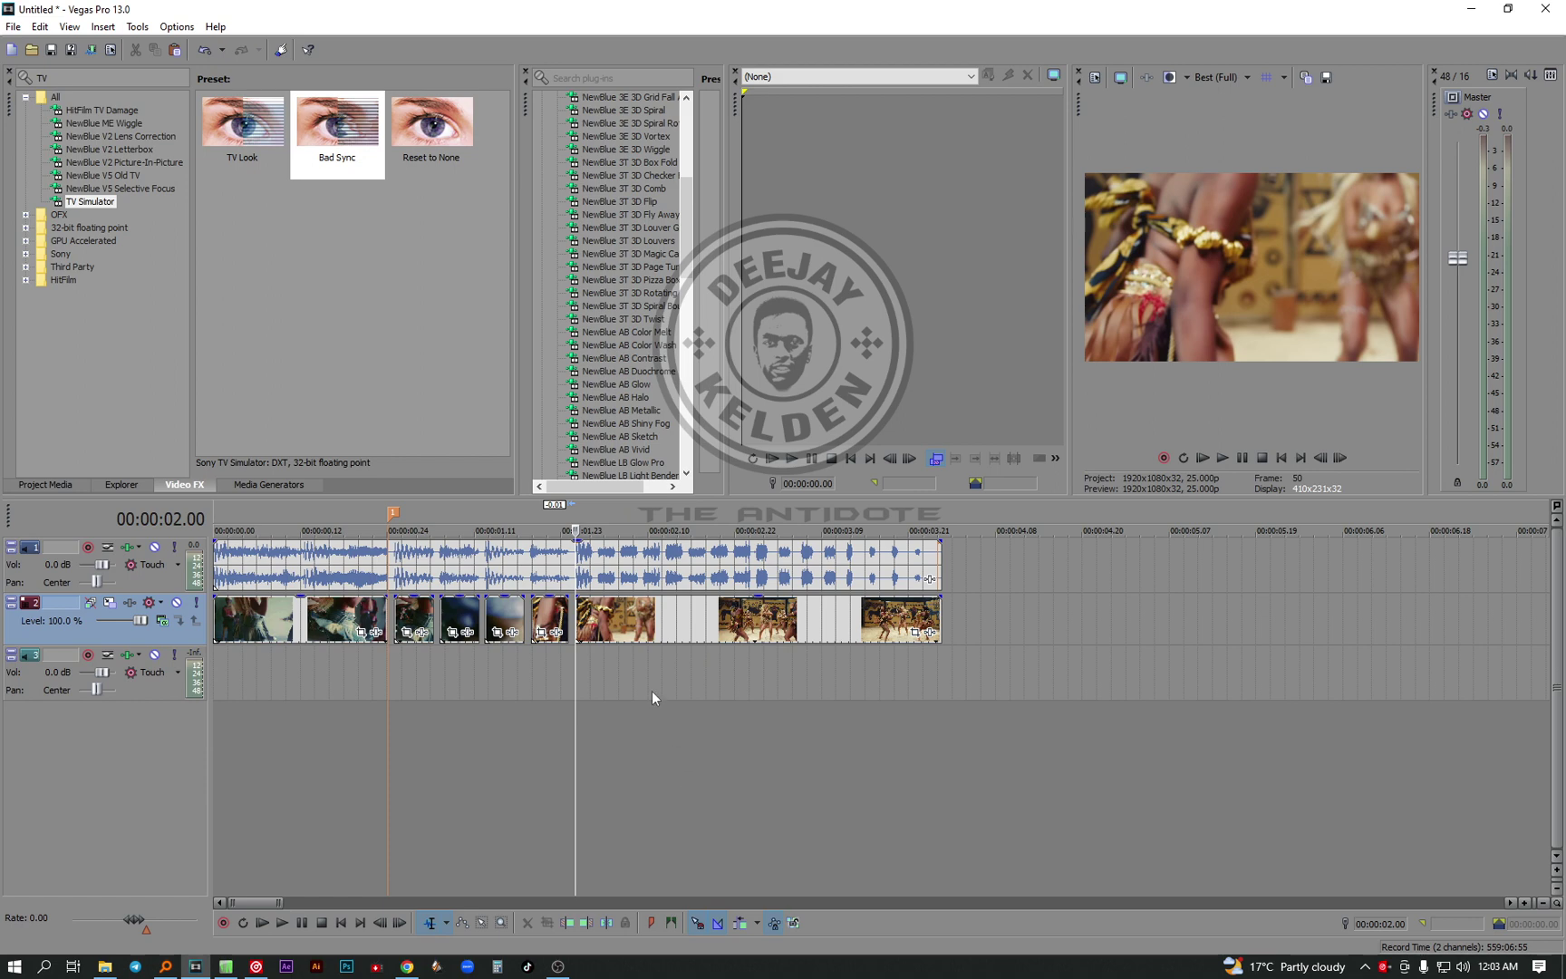
scroll(672, 656, "up", 2)
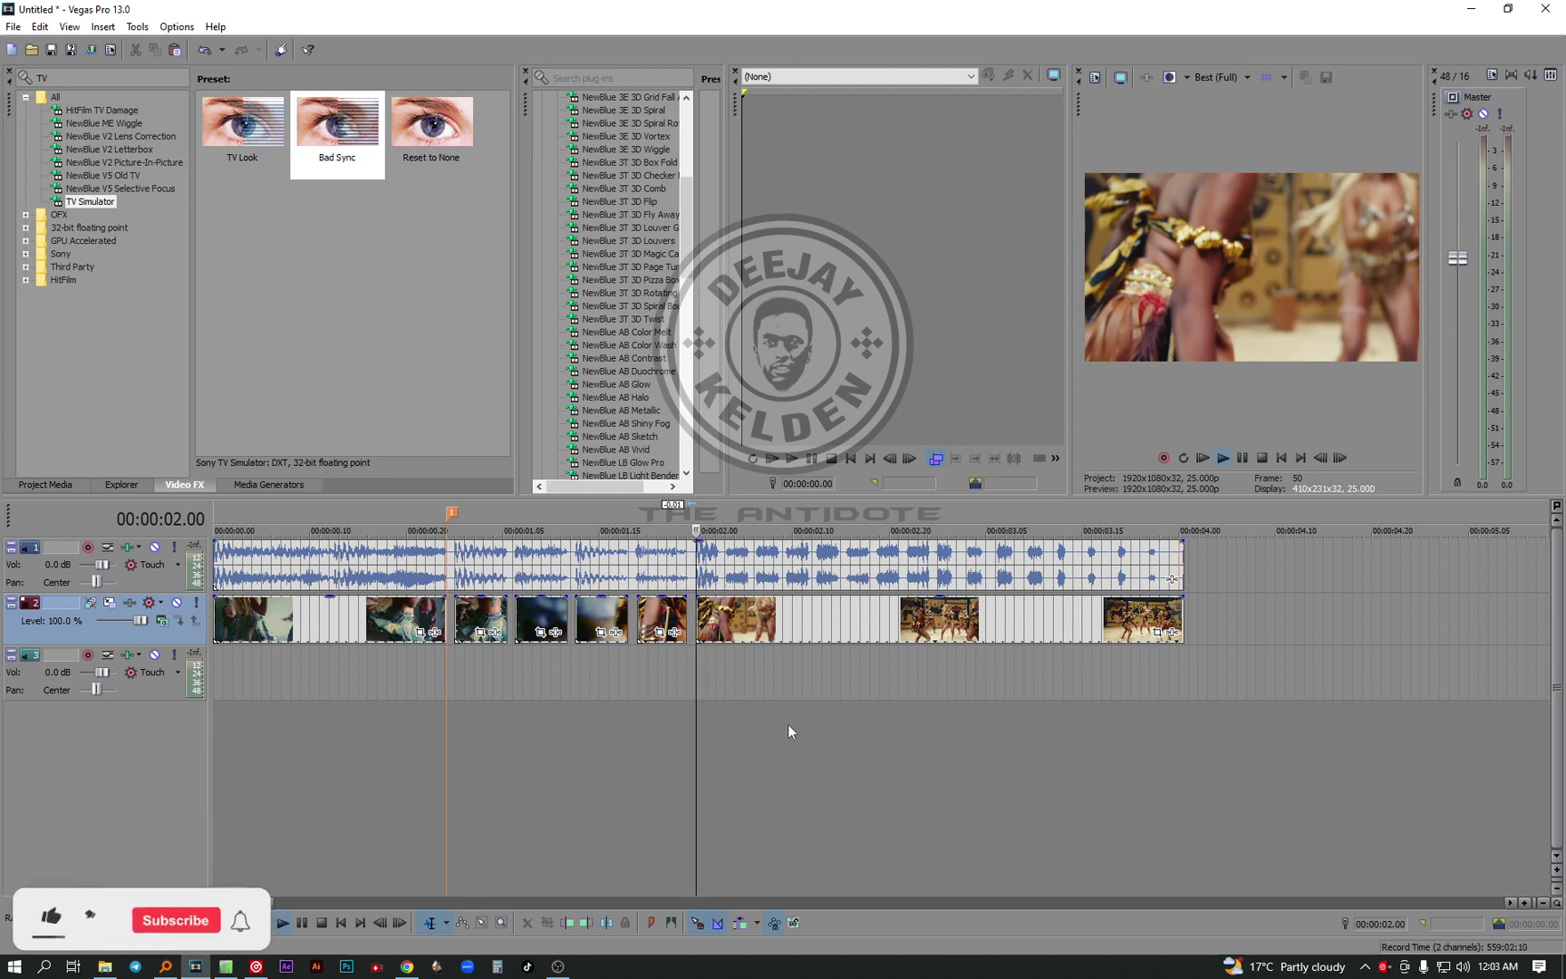
Preview from 2 seconds and place the edit point at 3.09 seconds
key("space")
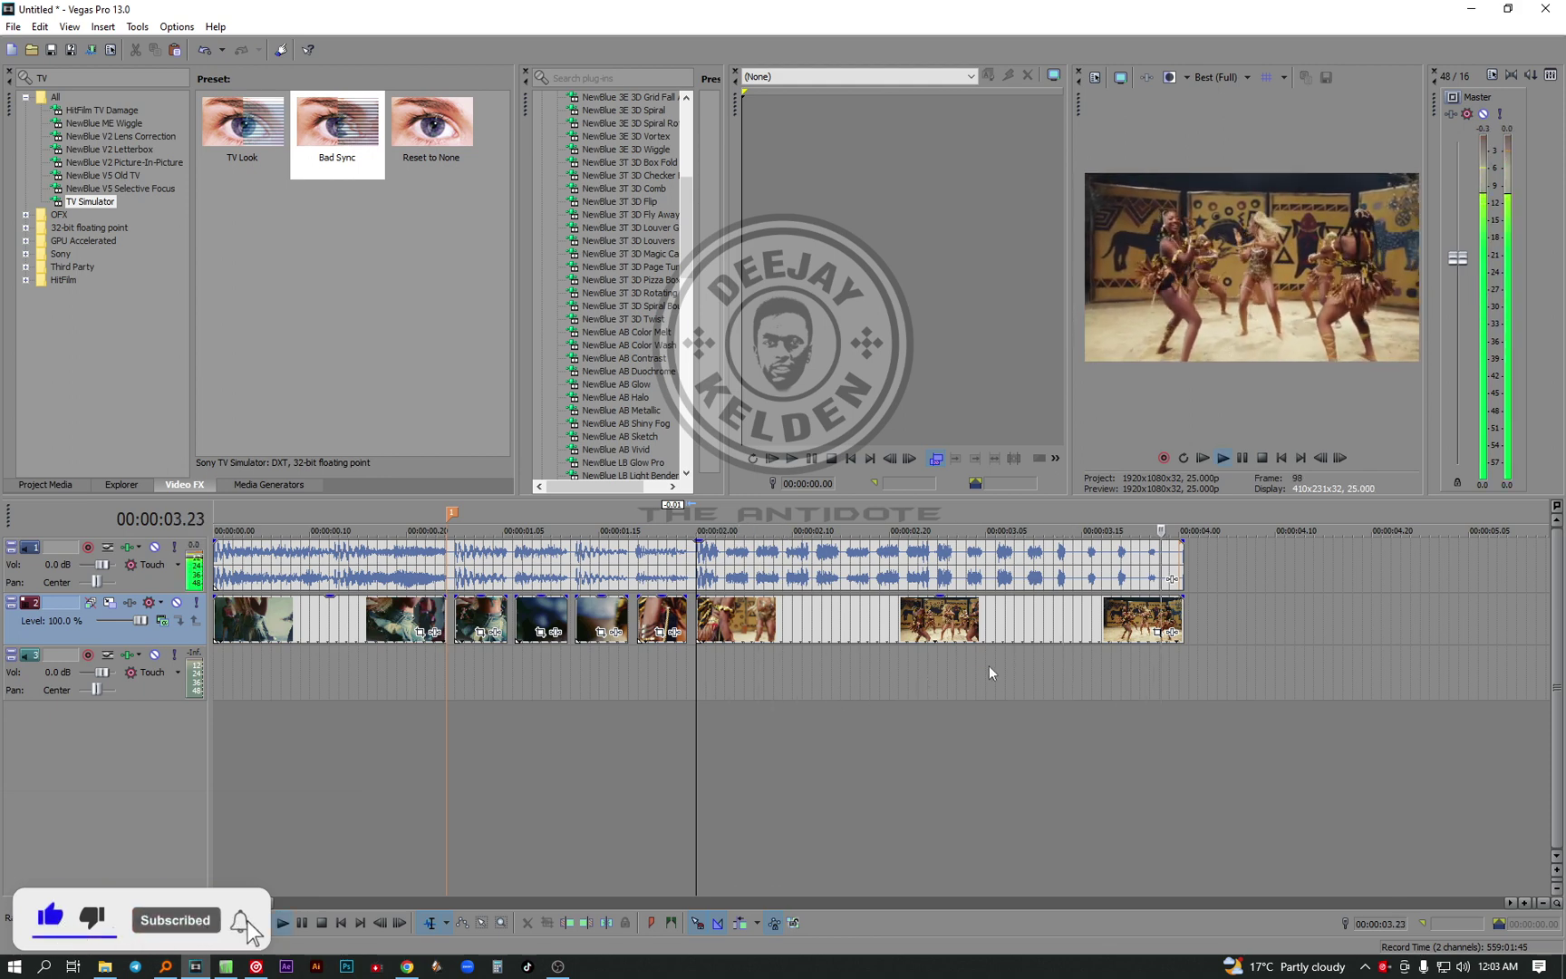
key("space")
left_click(1014, 681)
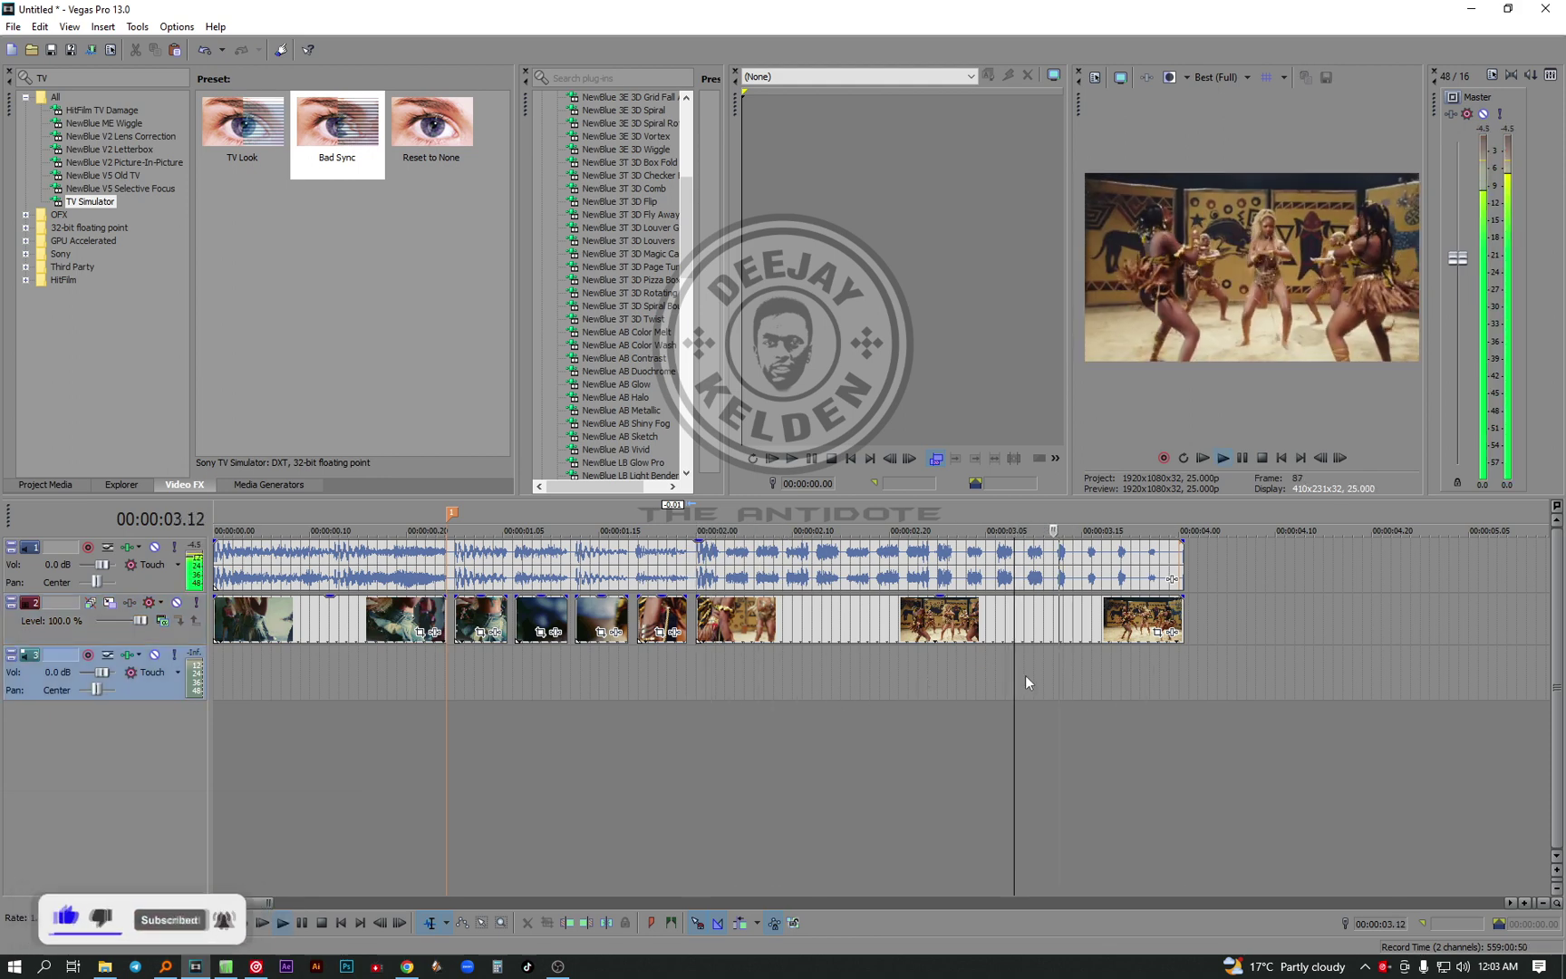
key("Right")
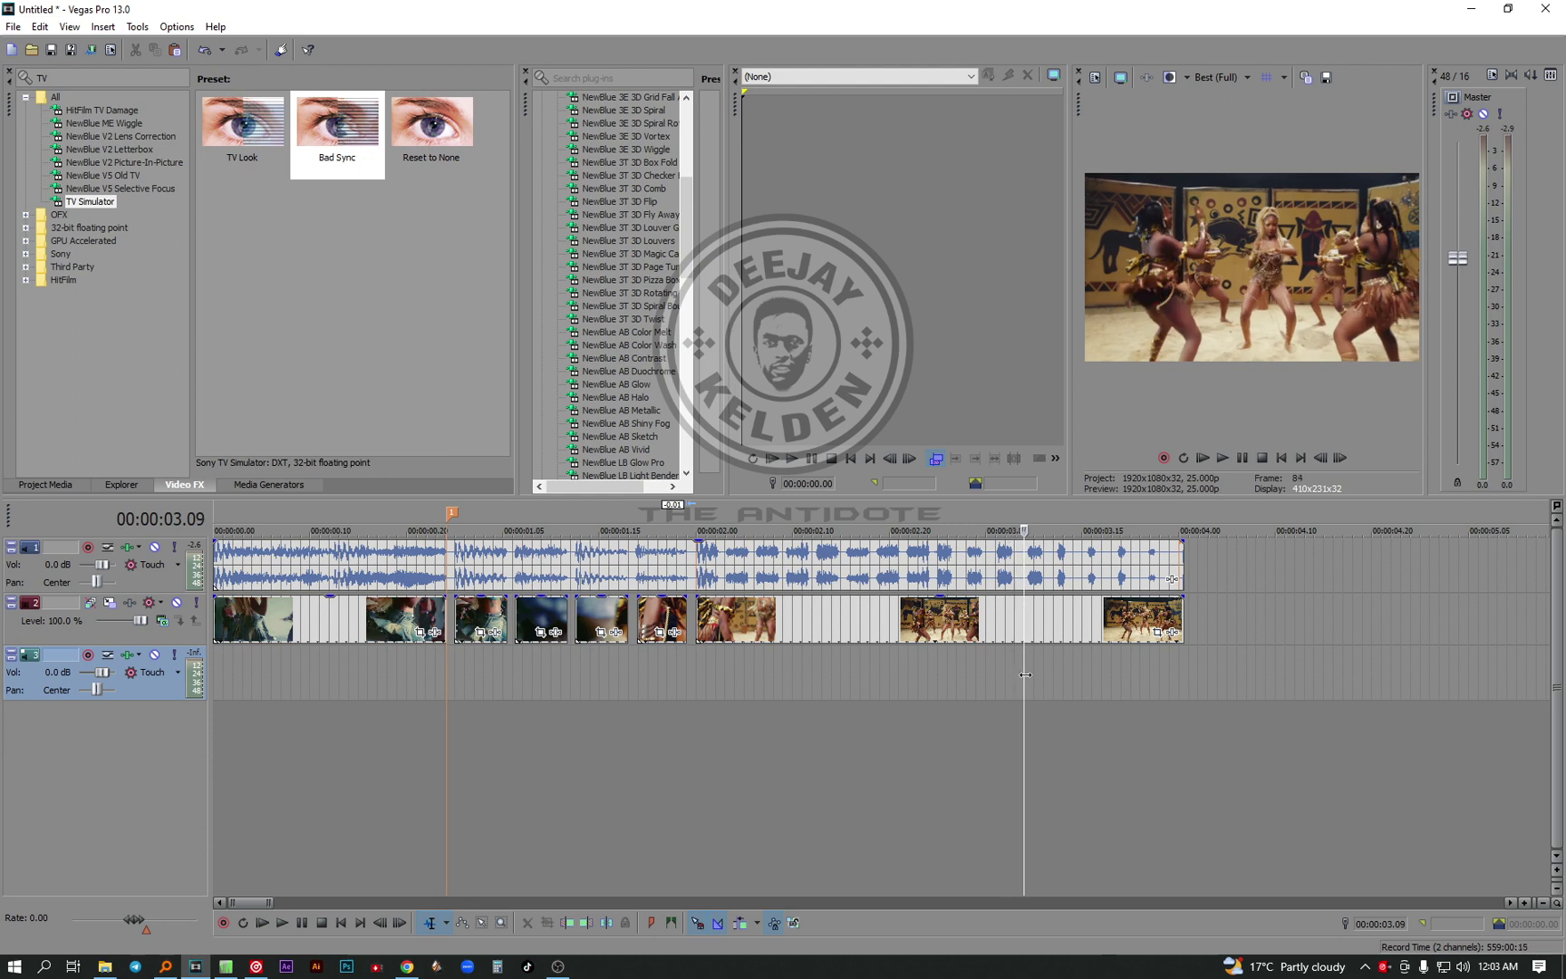
scroll(1033, 673, "up", 3)
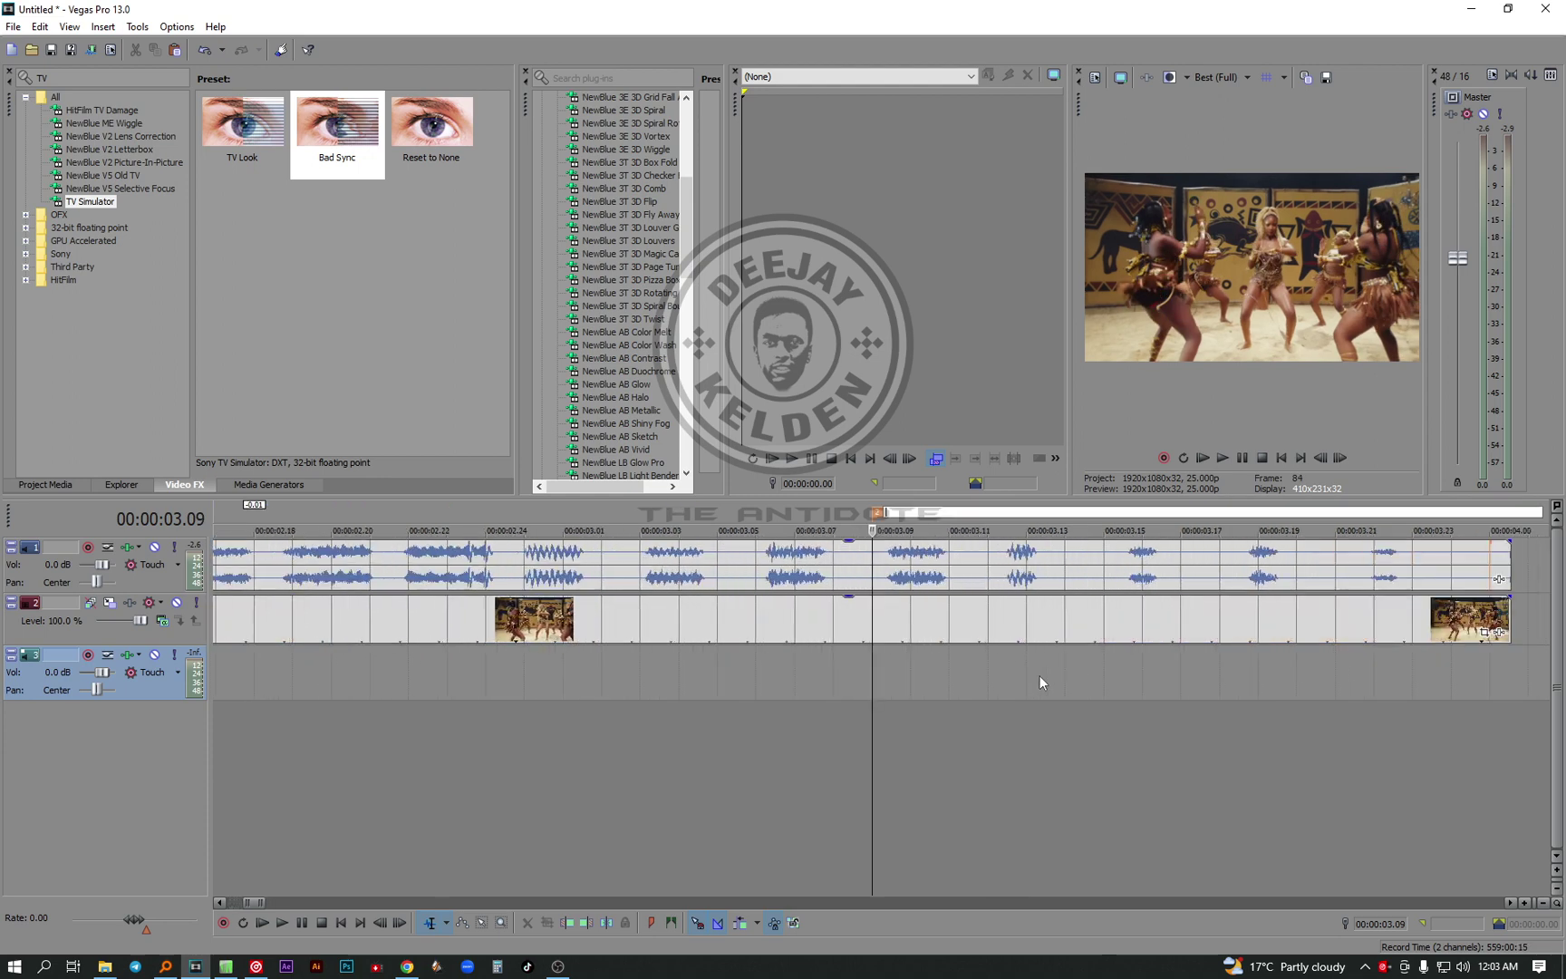
scroll(1040, 683, "down", 5)
Replay the 2.01–2.24 stretch, then split the long final video event at 3.09
left_click(668, 696)
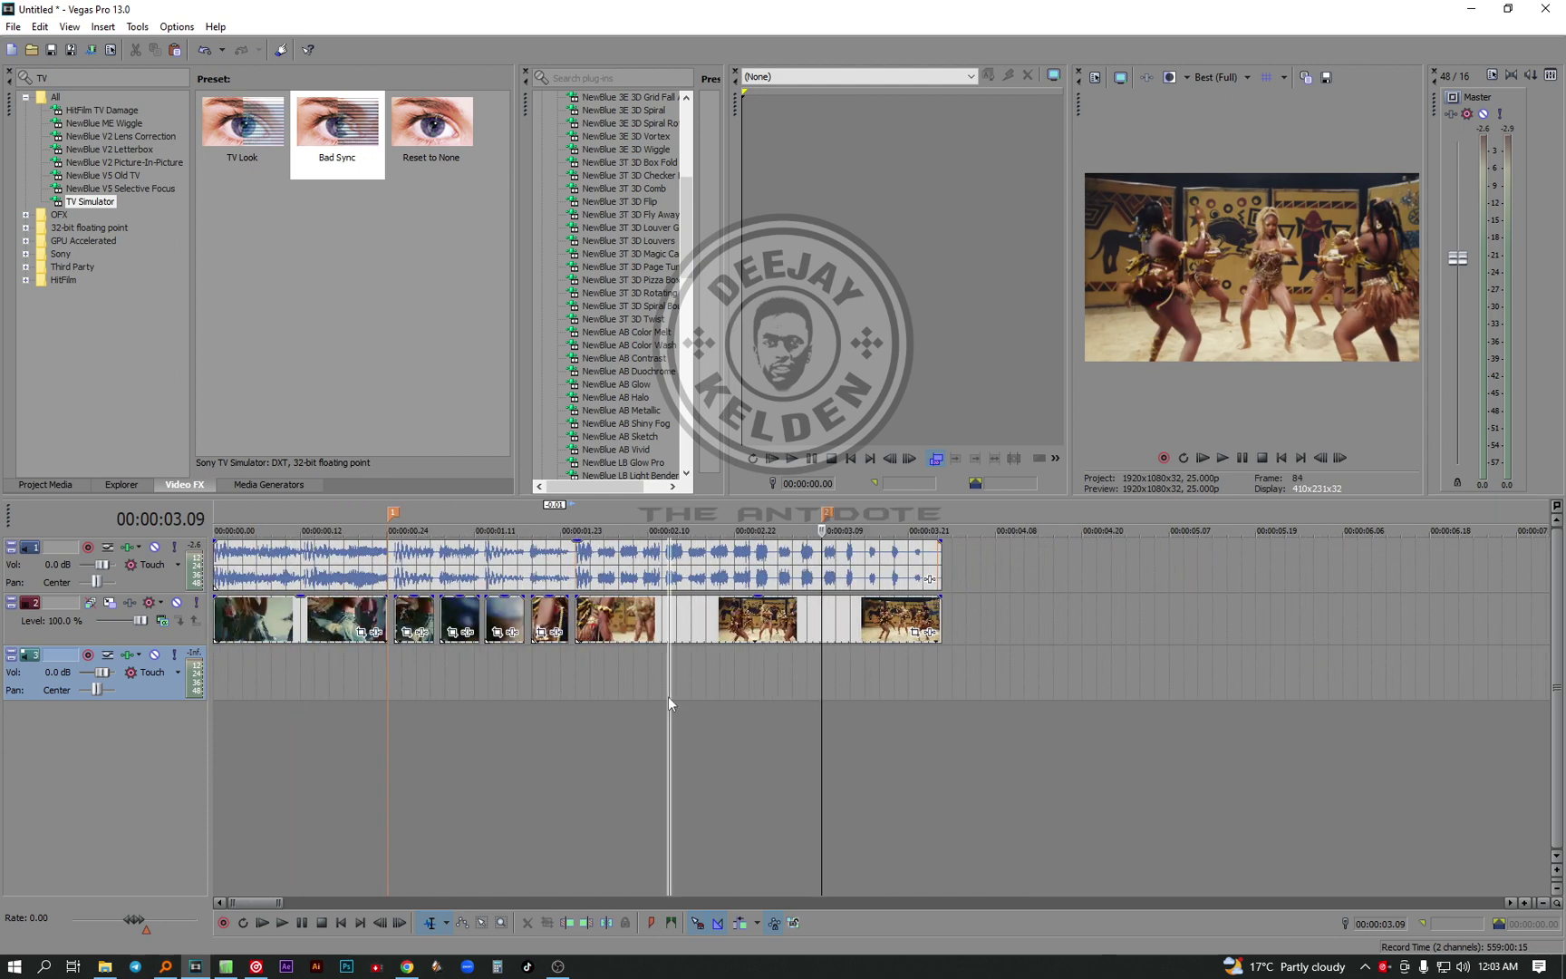
left_click(574, 696)
key("space")
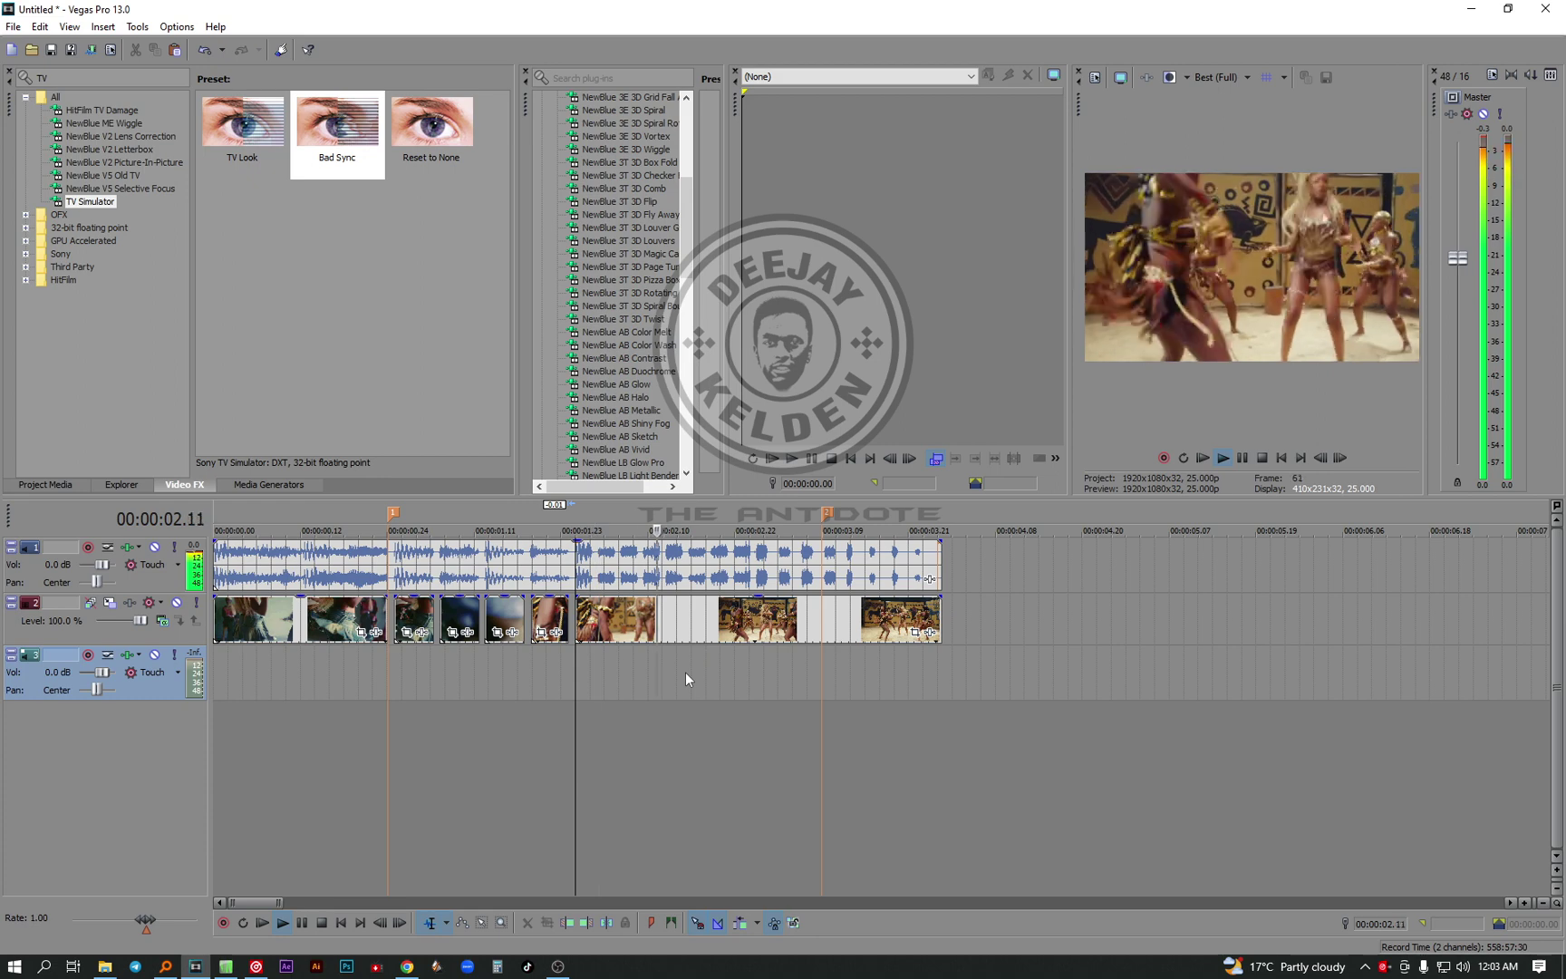
left_click(750, 664)
scroll(760, 641, "up", 4)
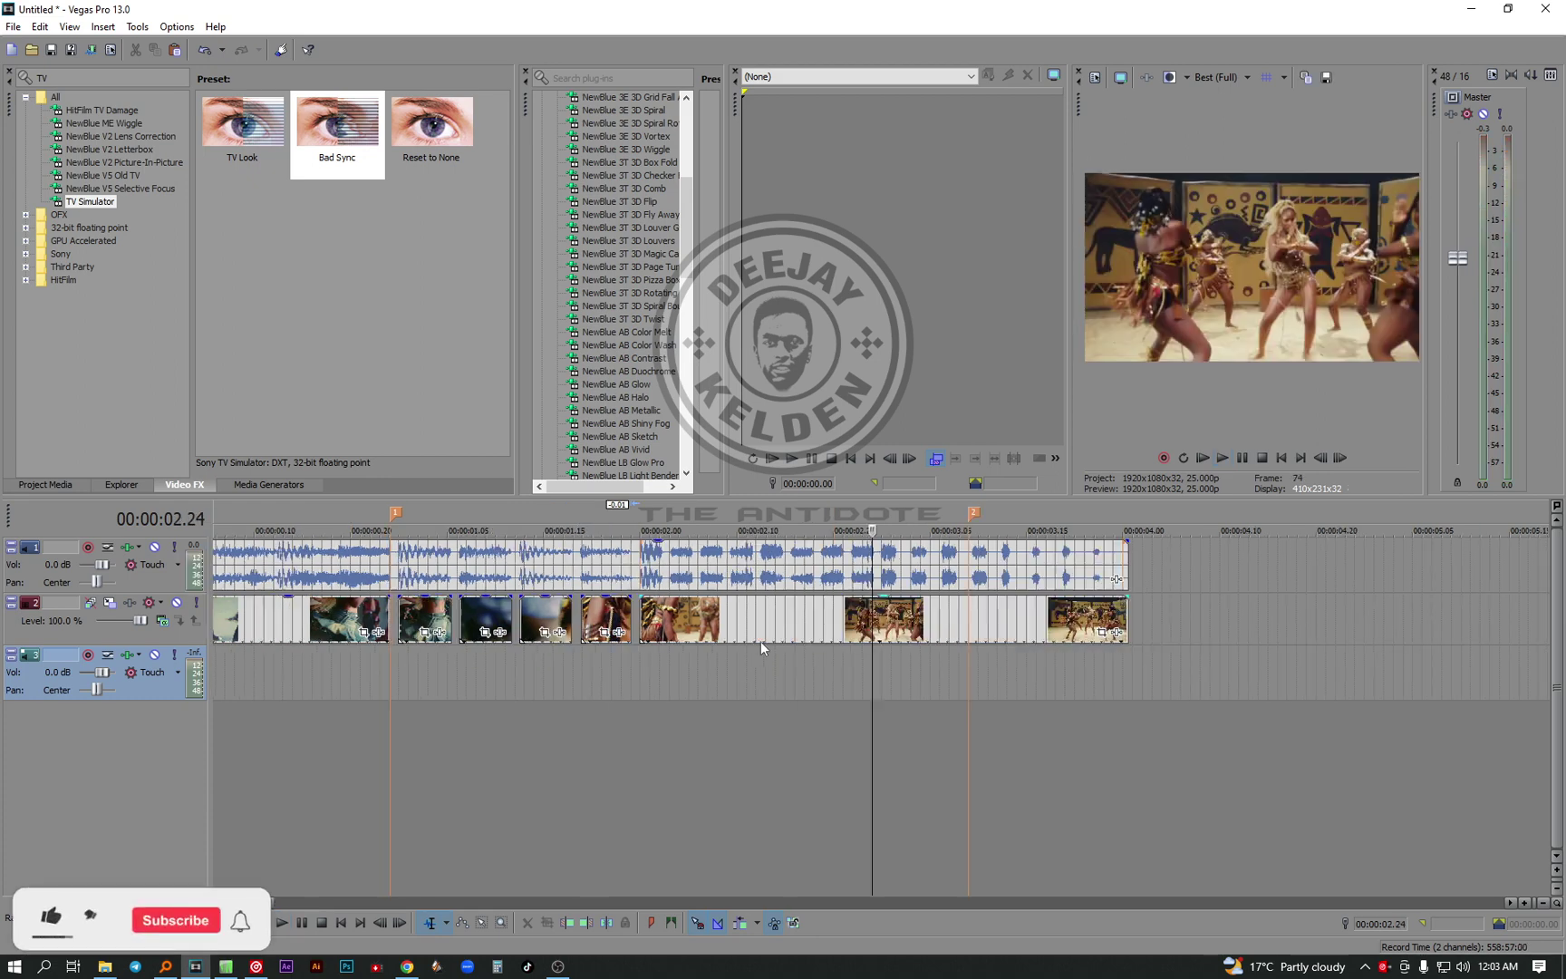
left_click(901, 667)
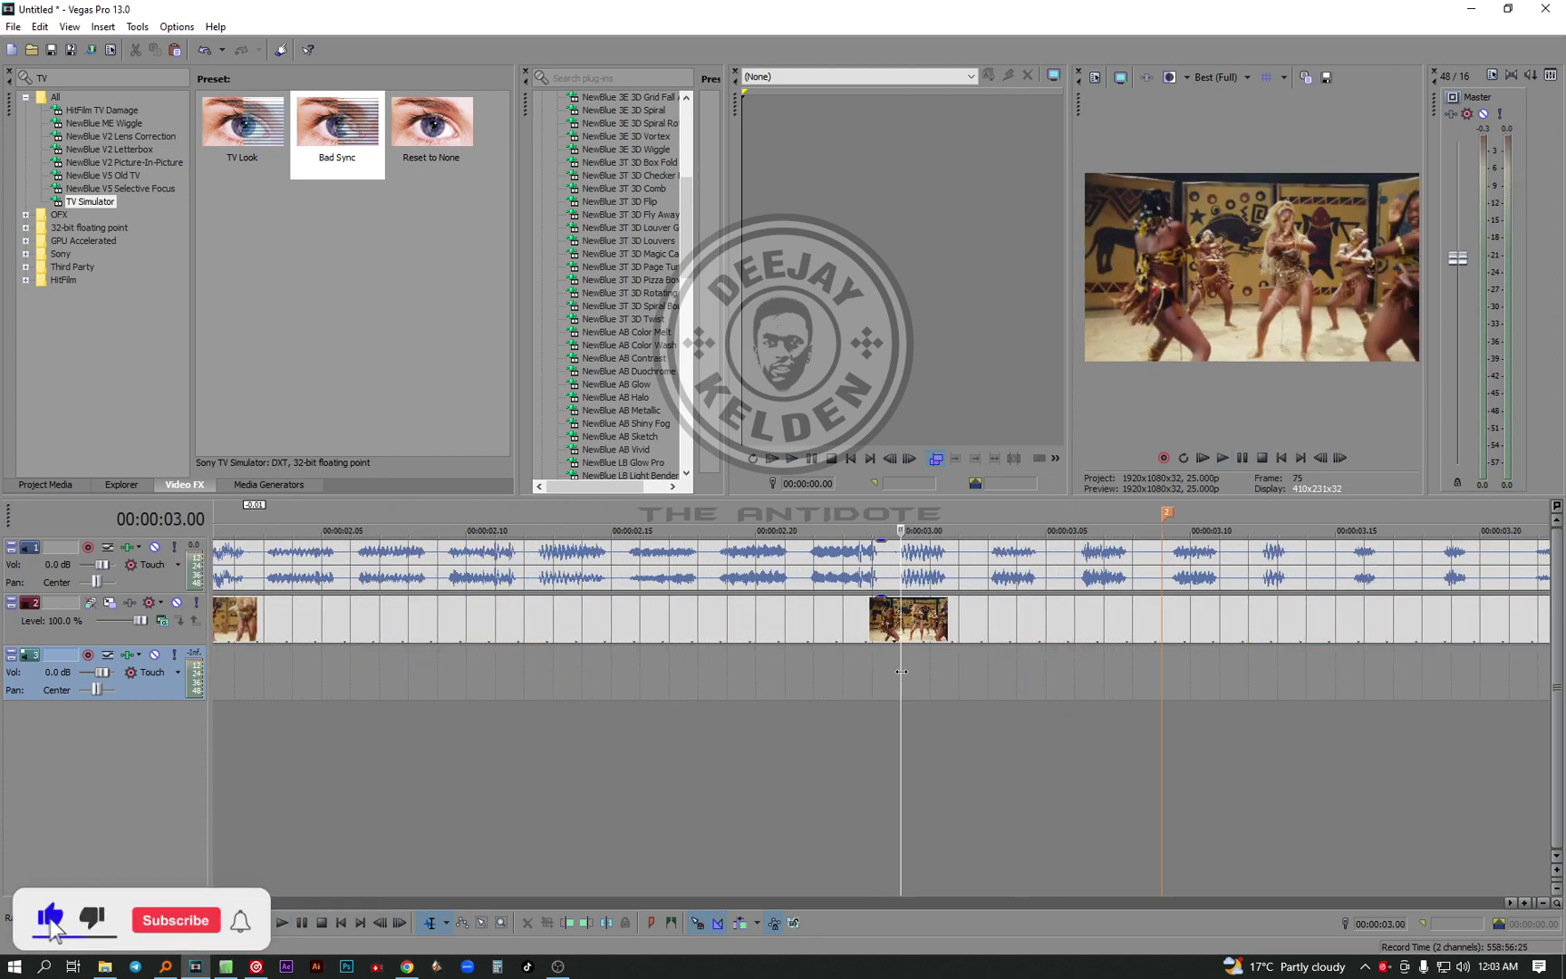
scroll(910, 673, "down", 2)
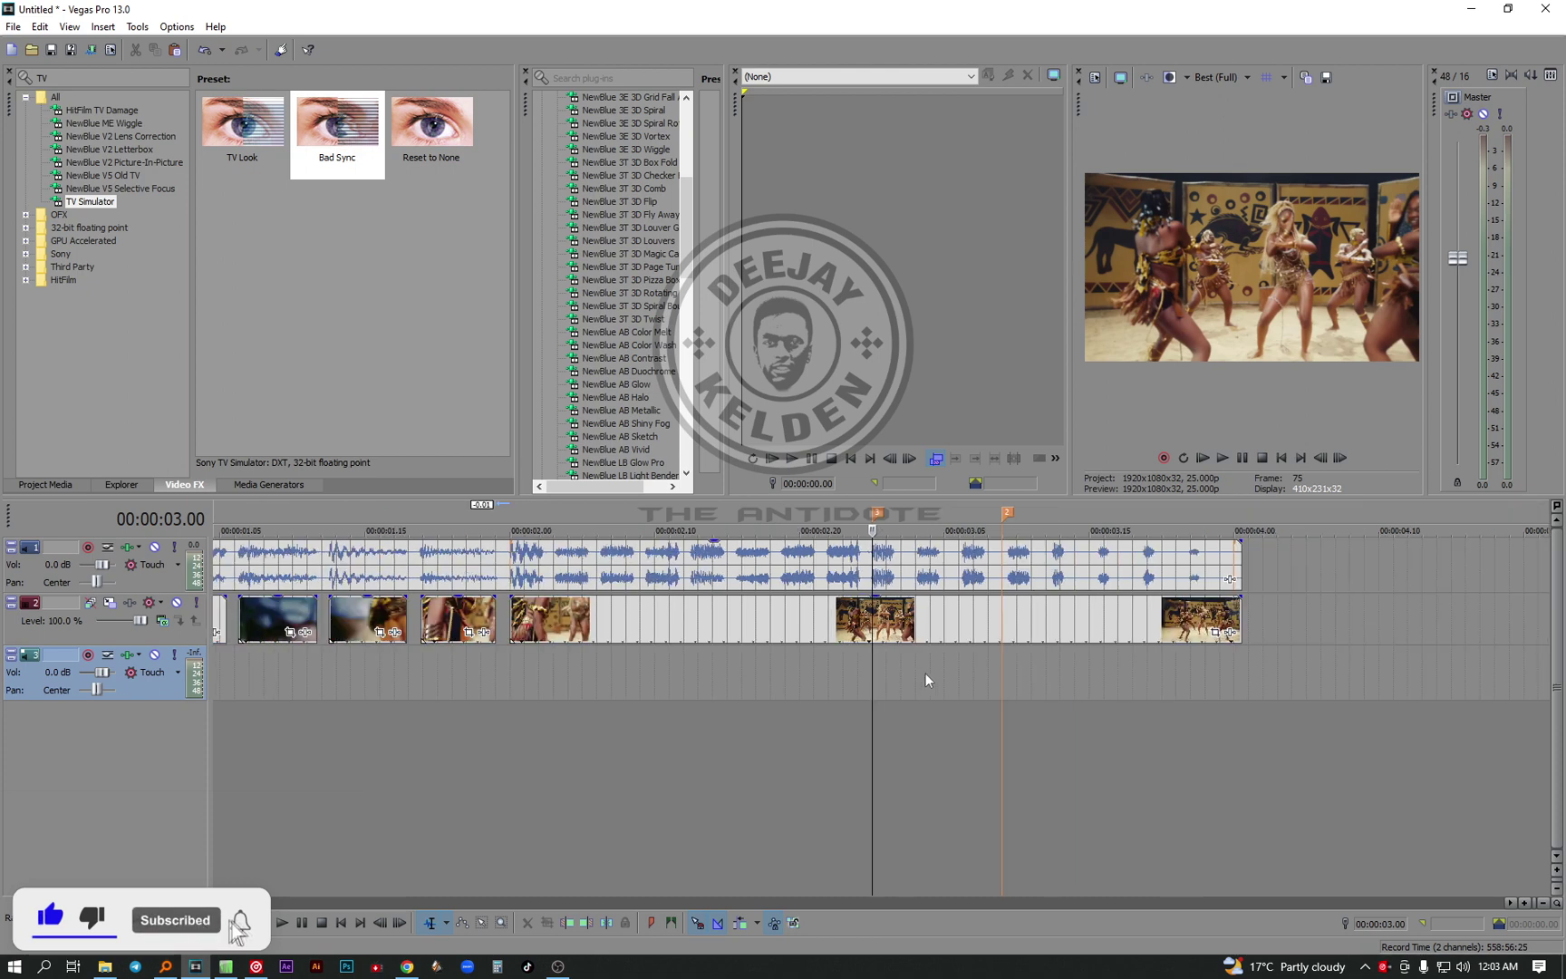
left_click(1002, 634)
key("s")
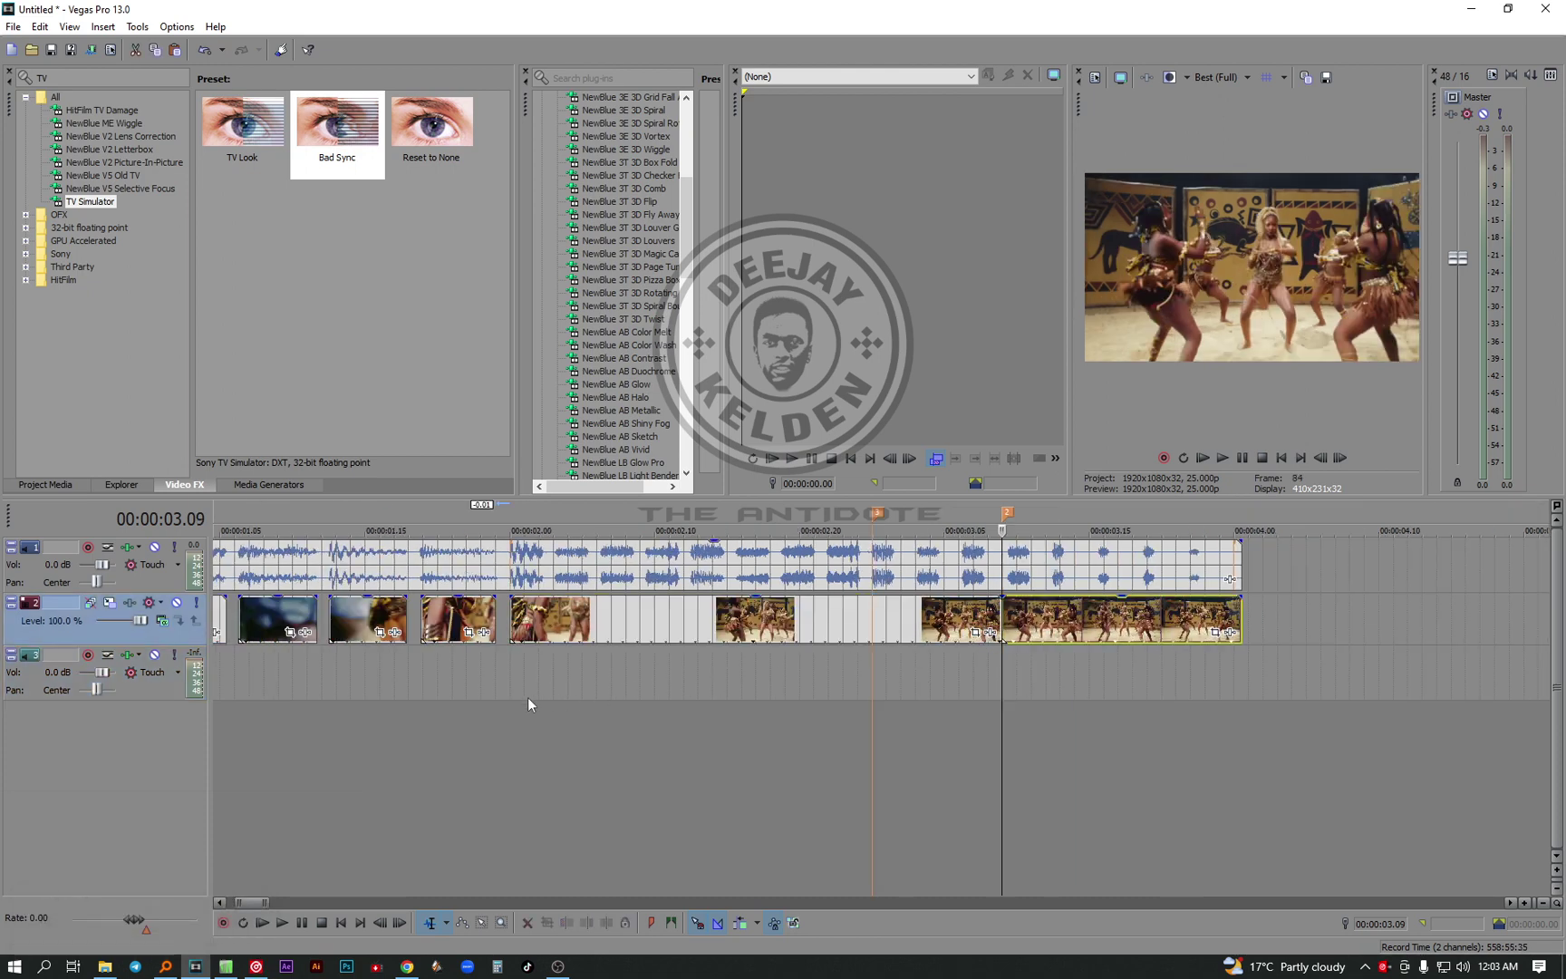
Preview from about 1.2 seconds, then split the video event at 3.00 seconds
left_click(478, 706)
key("space")
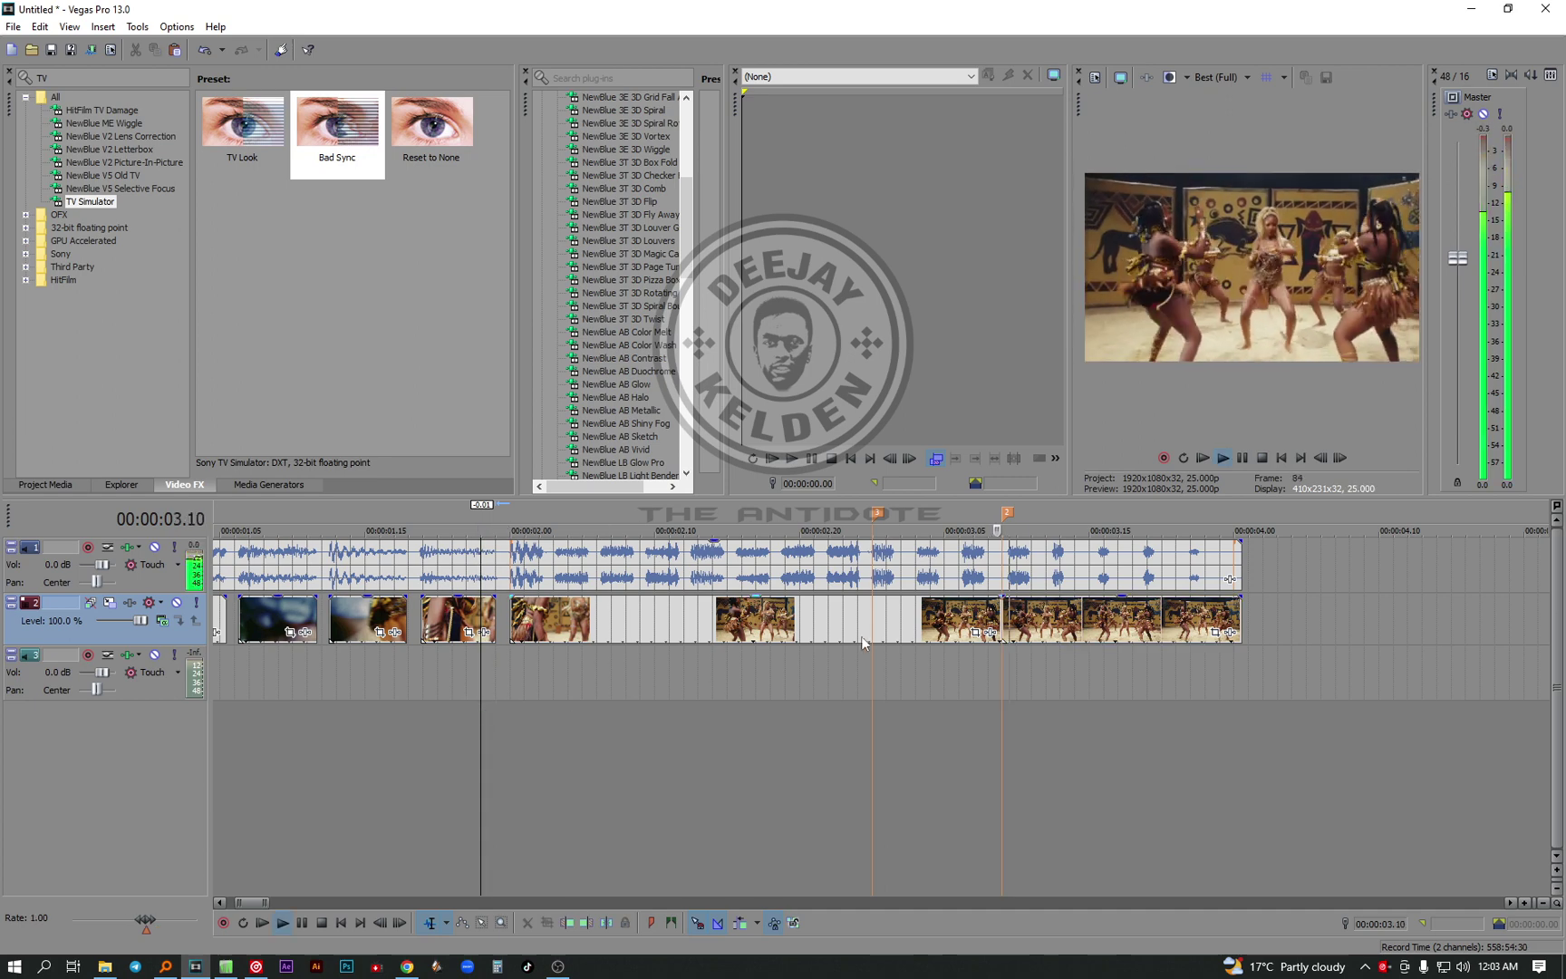
key("space")
left_click(868, 631)
key("s")
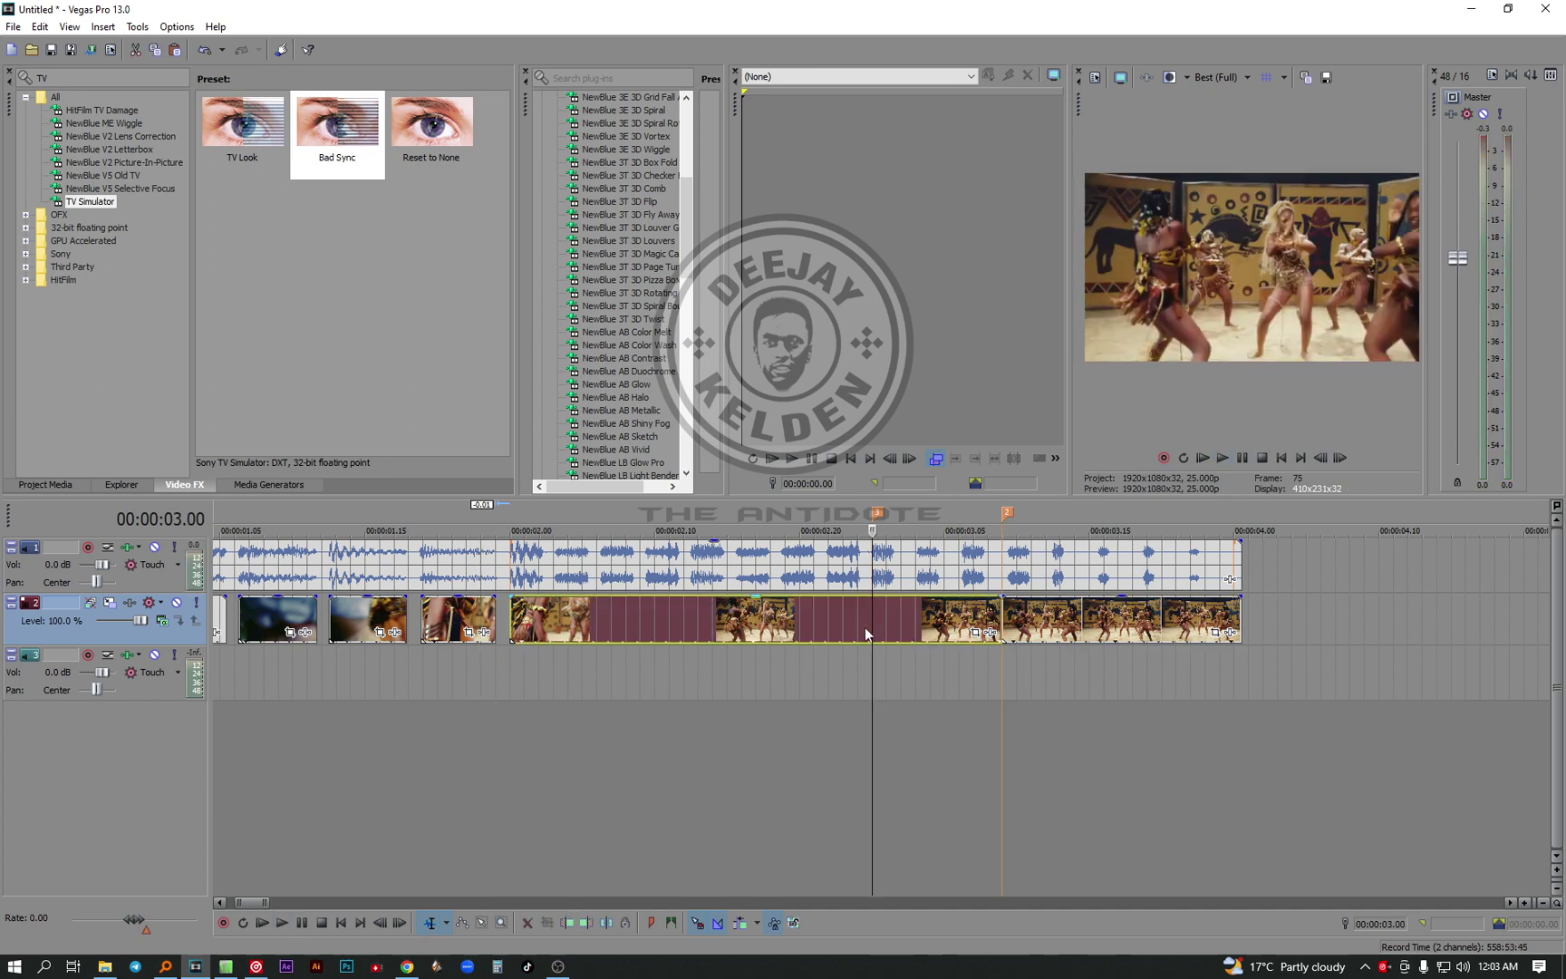
Select the video piece running from 2 to 3 seconds
left_click(596, 612)
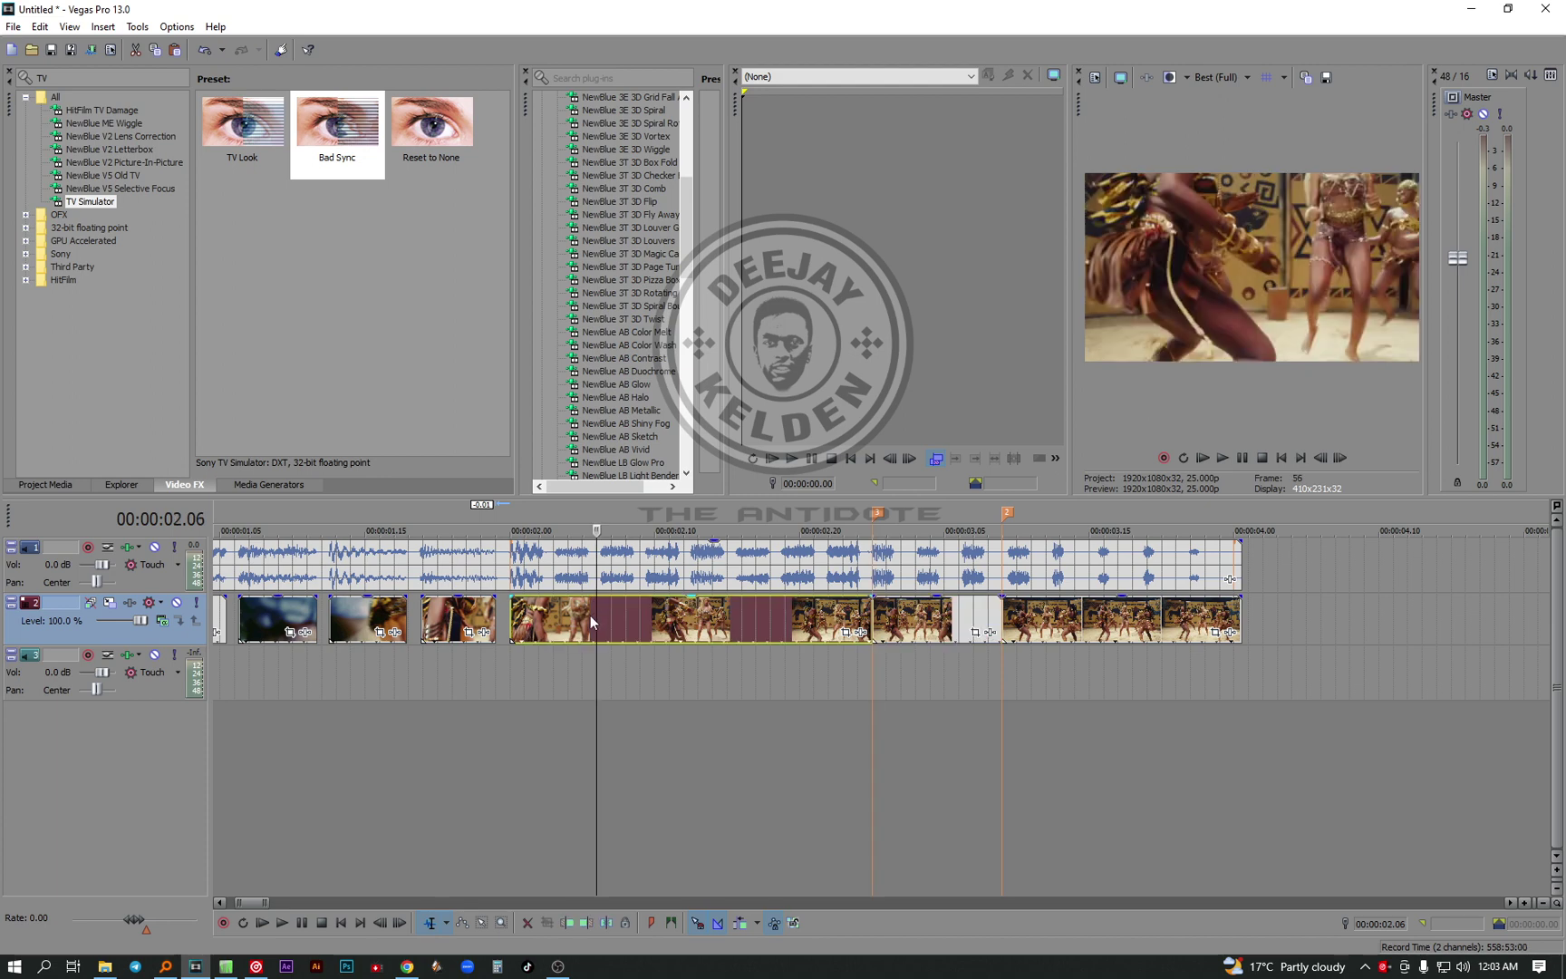
left_click(902, 620)
left_click(1090, 622)
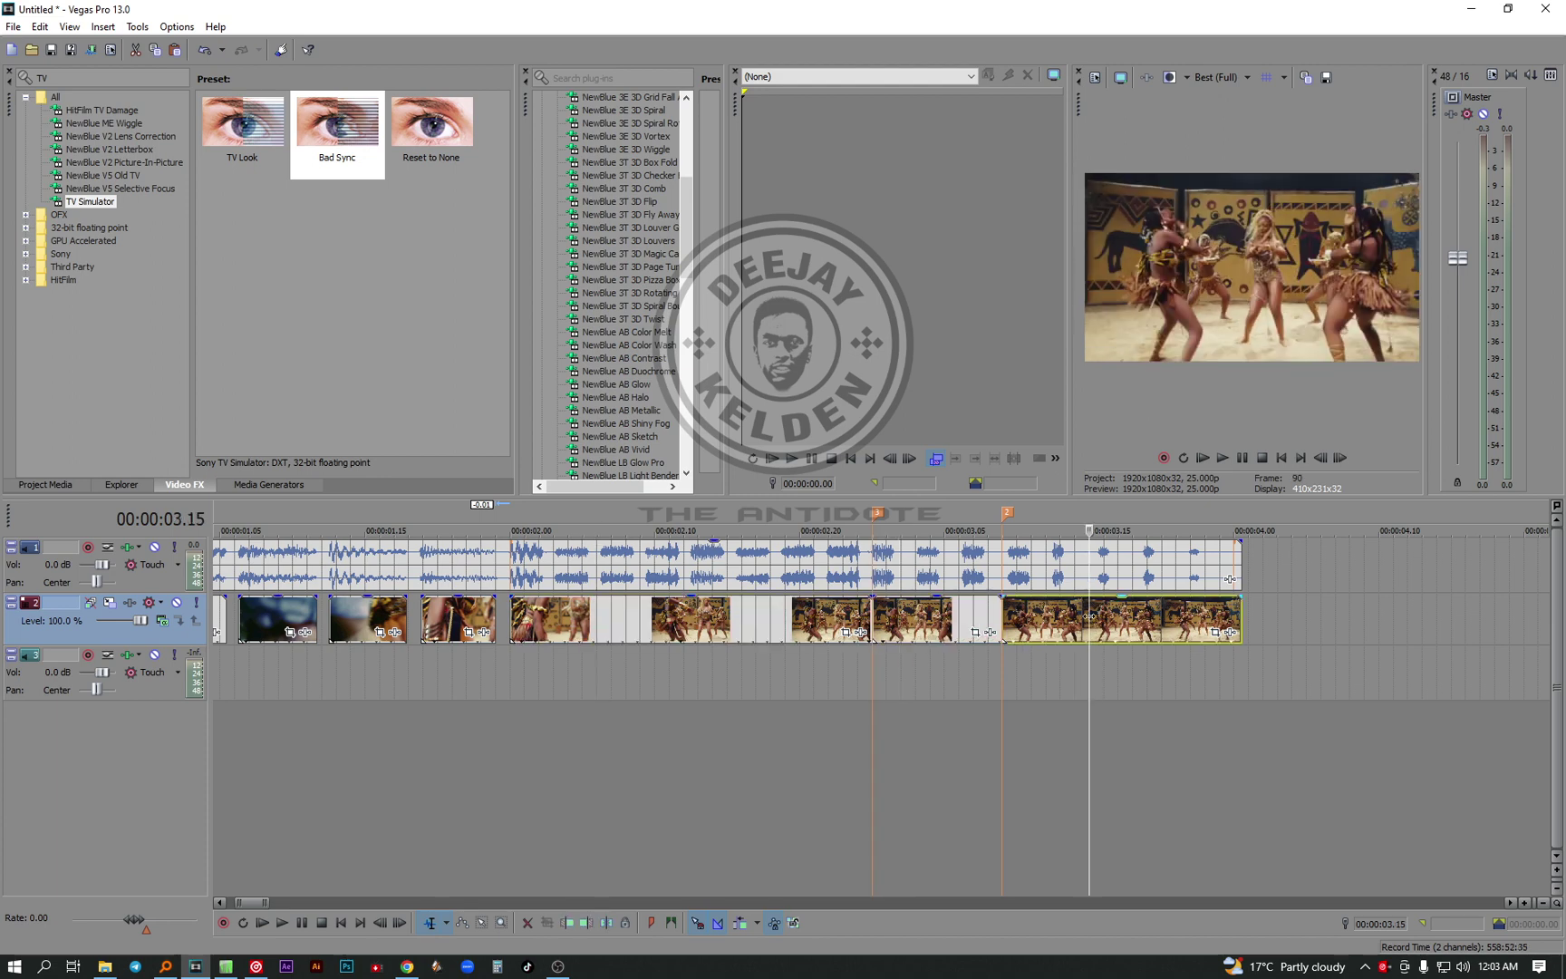
left_click(546, 654)
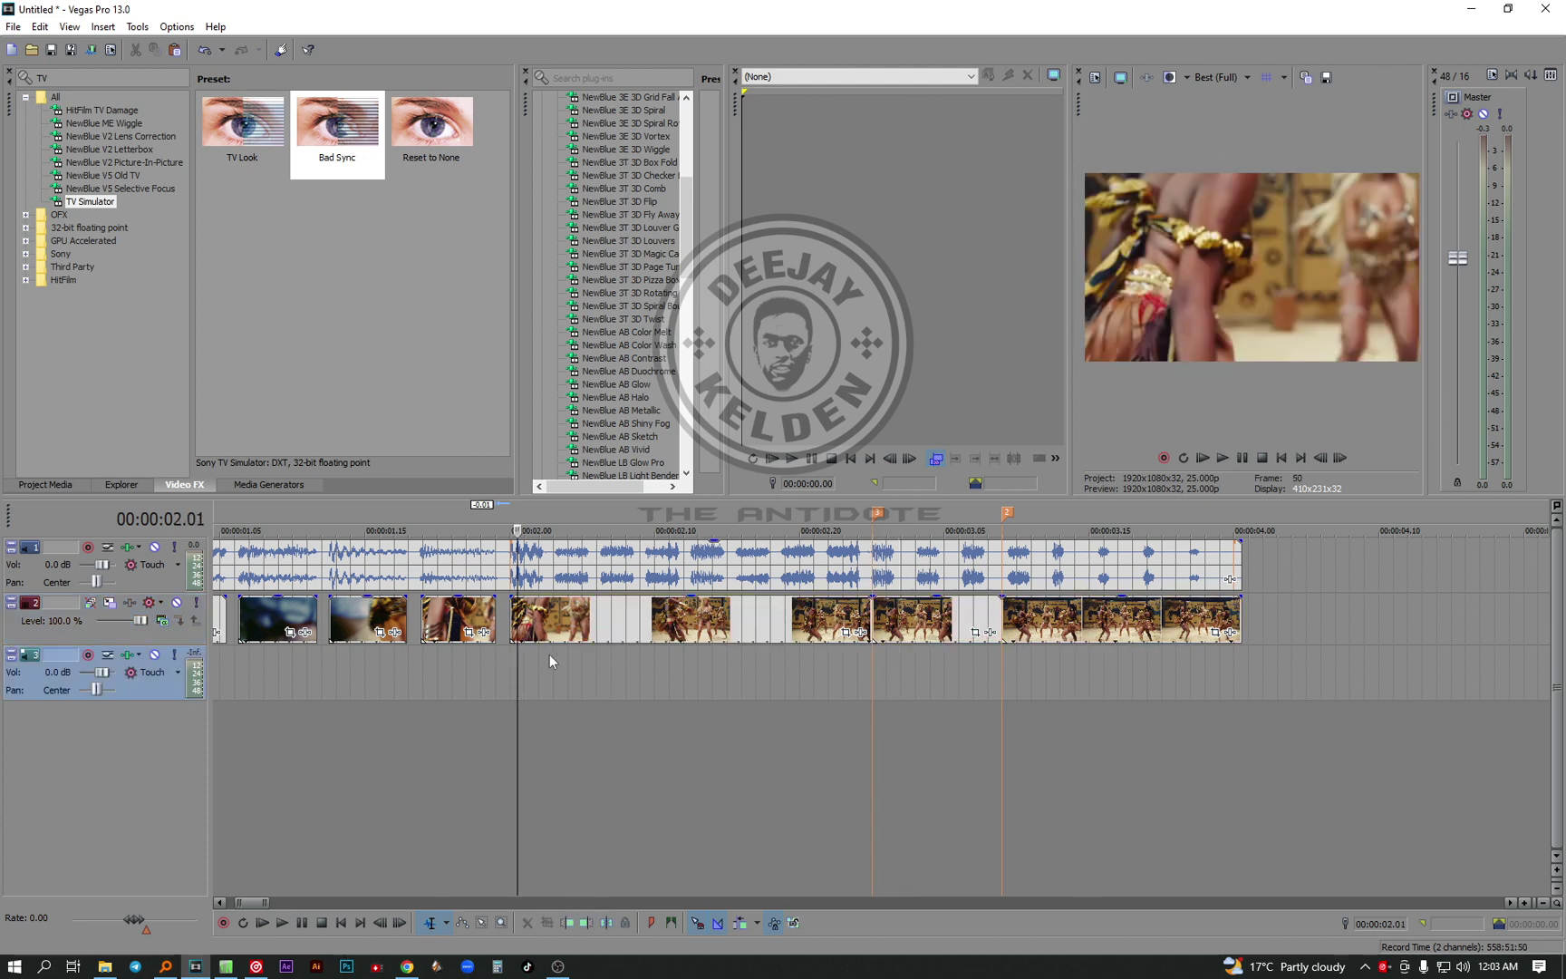
left_click(575, 637)
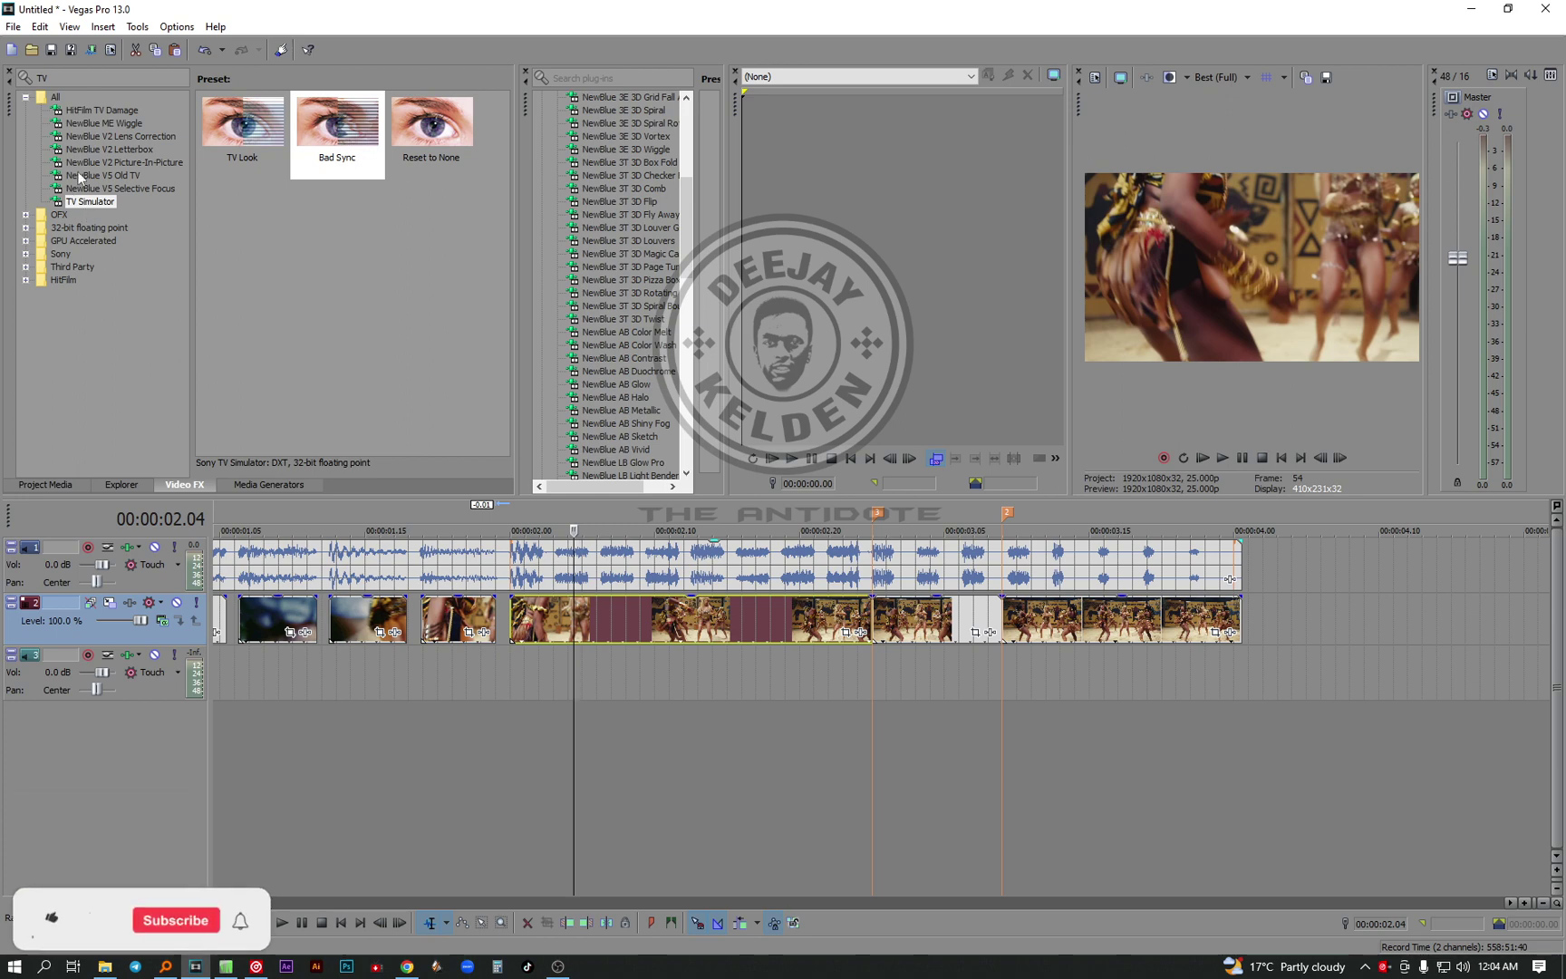
left_click(56, 78)
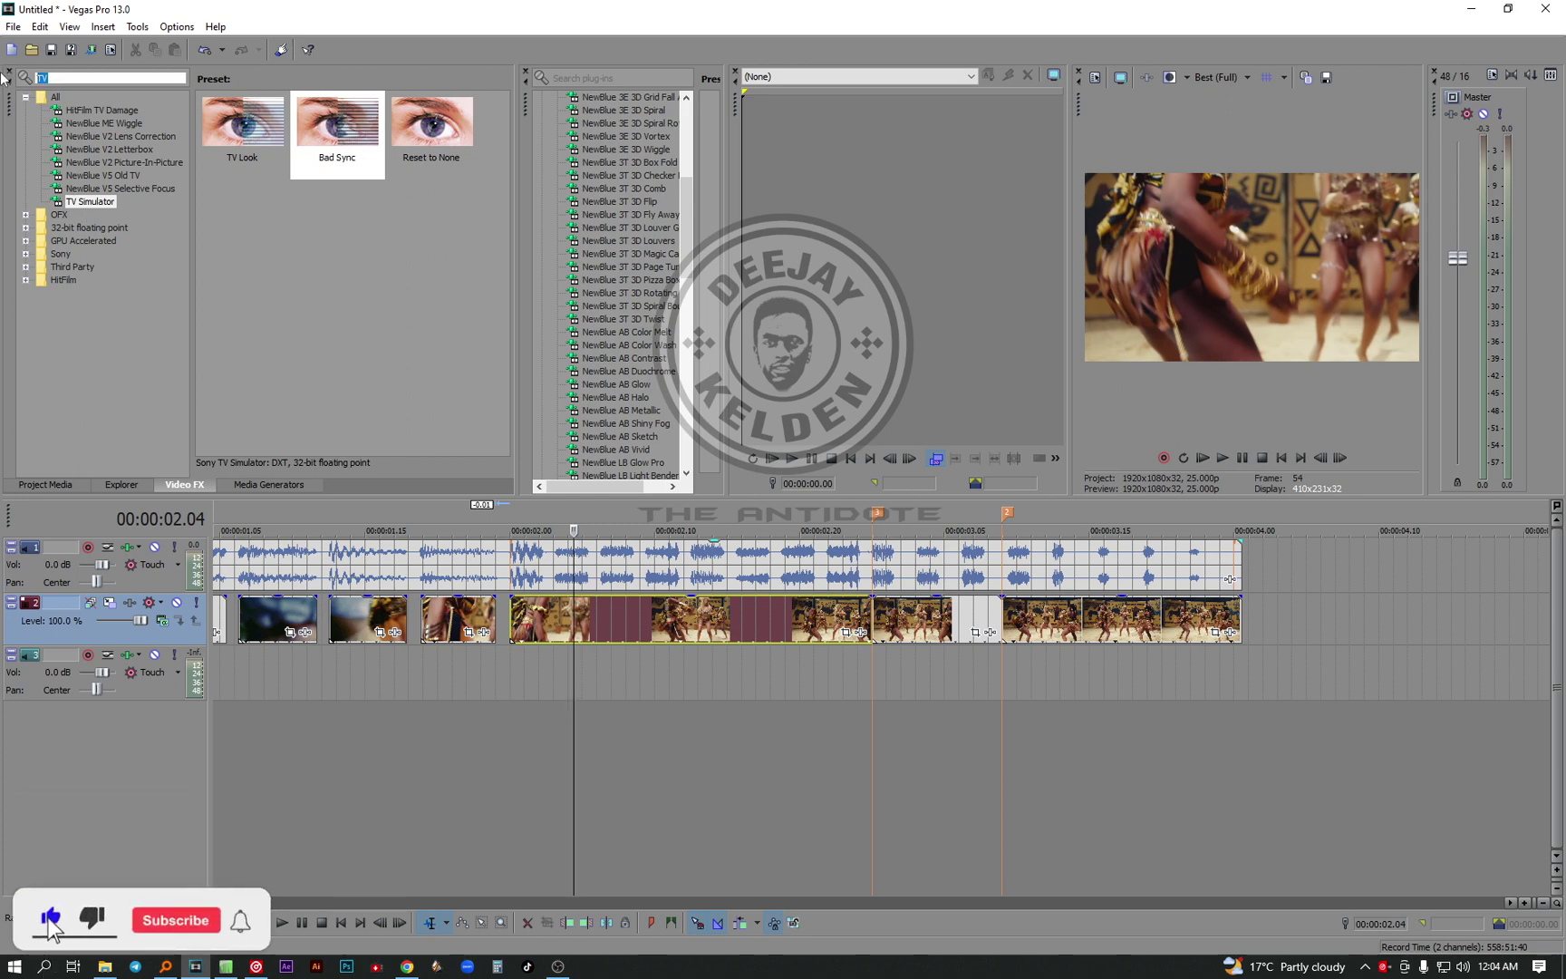
Search Video FX for 'TV' and drop TV Simulator's TV Look preset onto the 2–3 second piece
key("BackSpace")
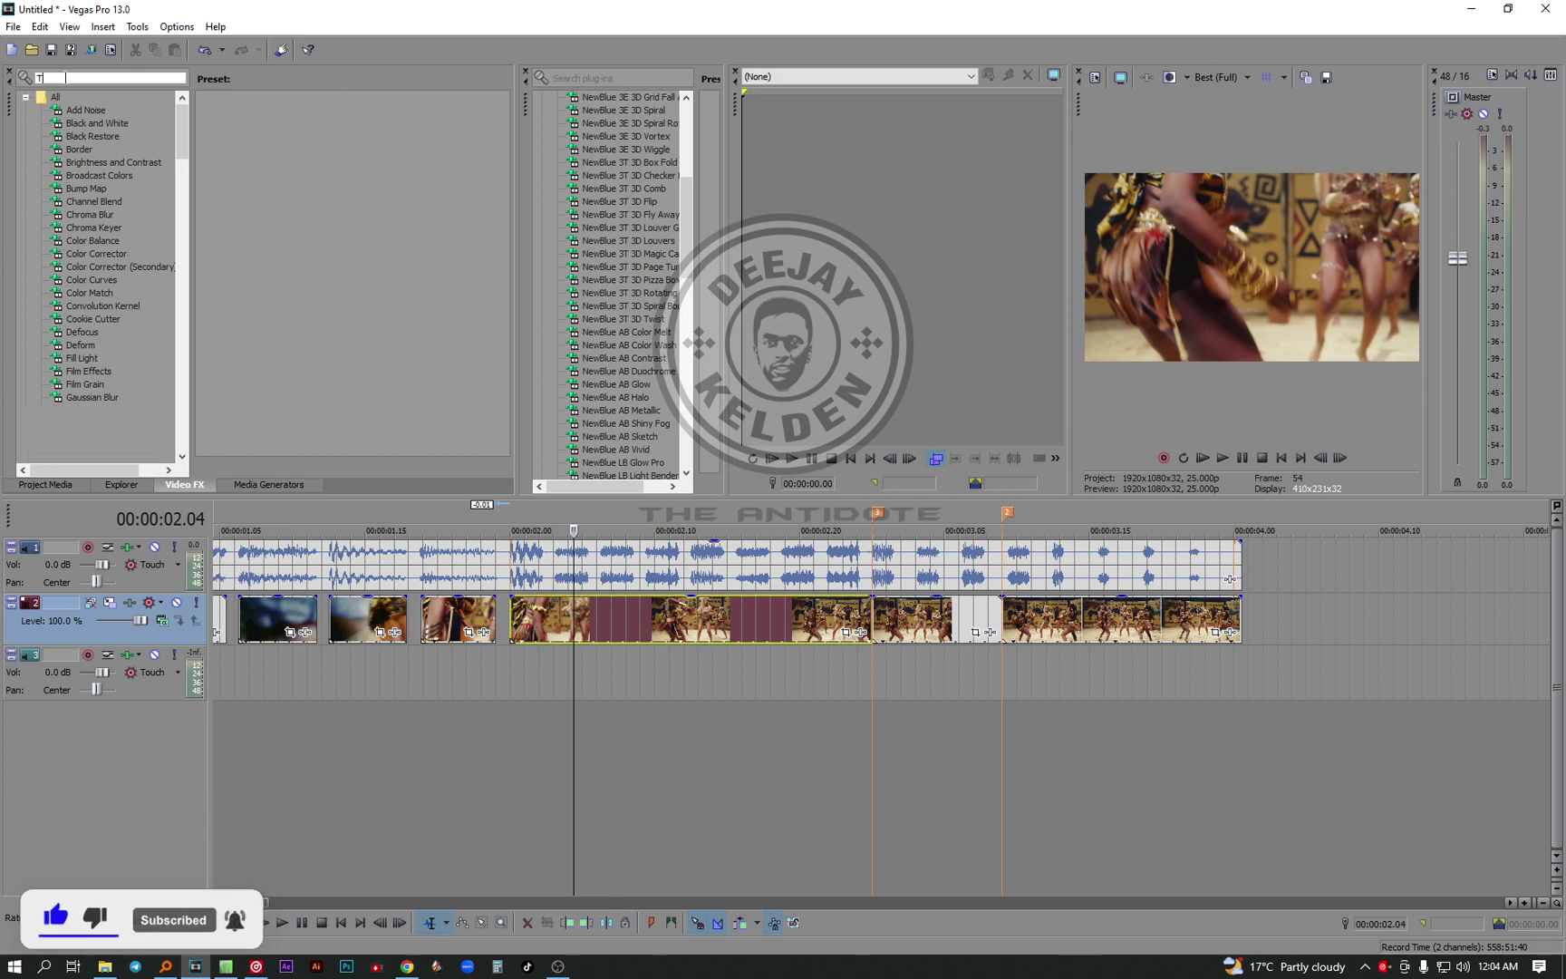
type("TV")
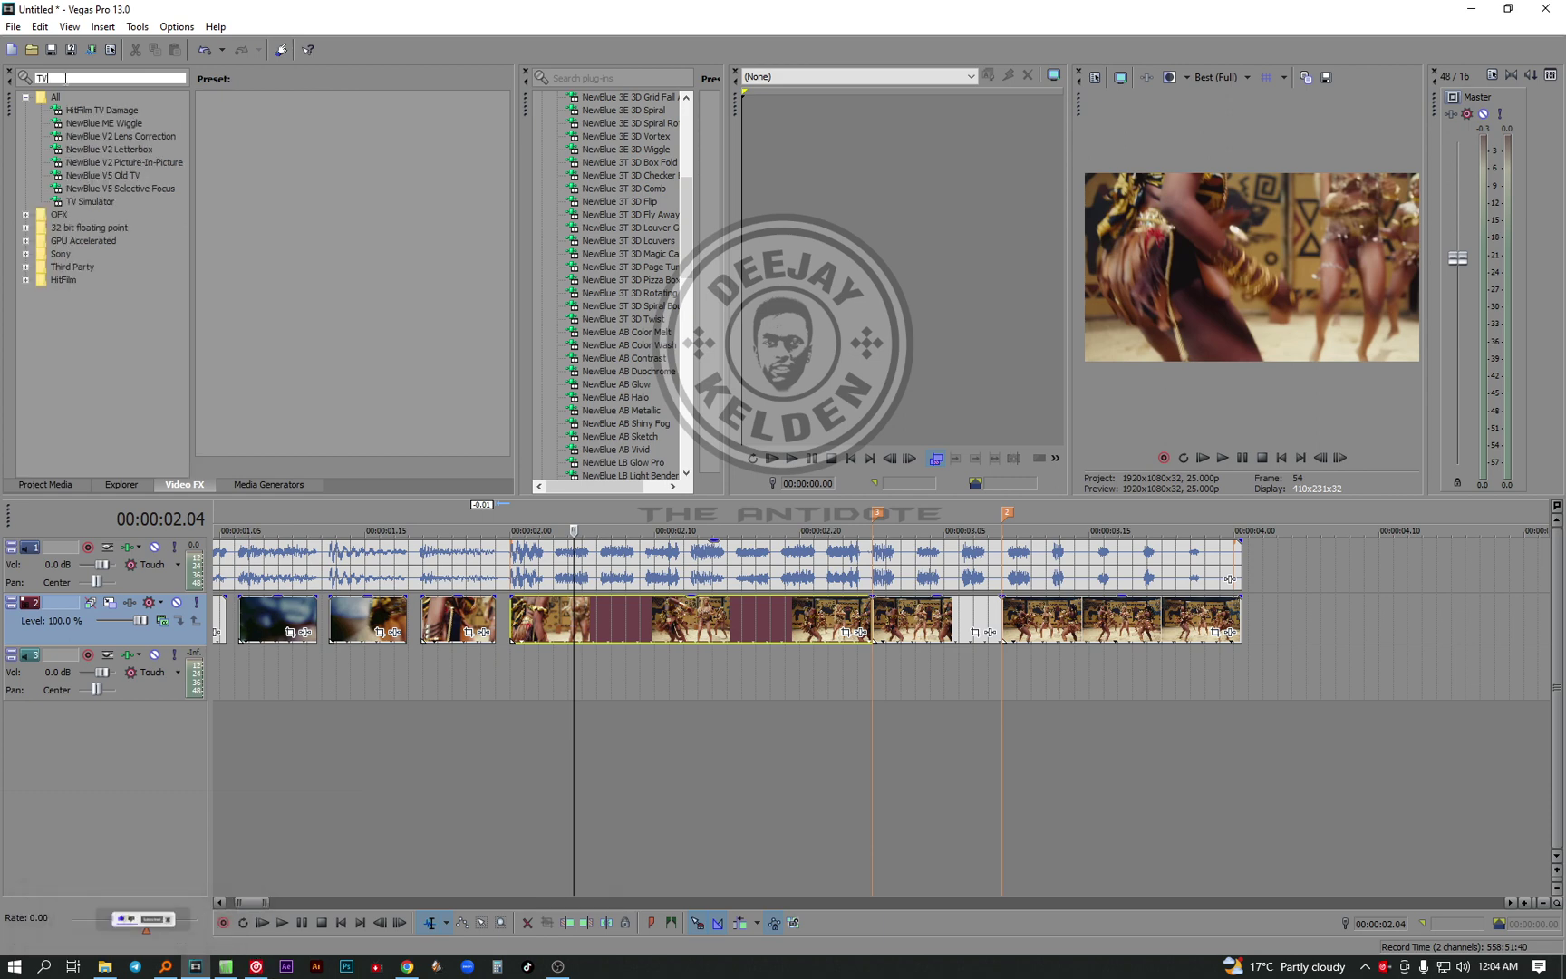
left_click(83, 201)
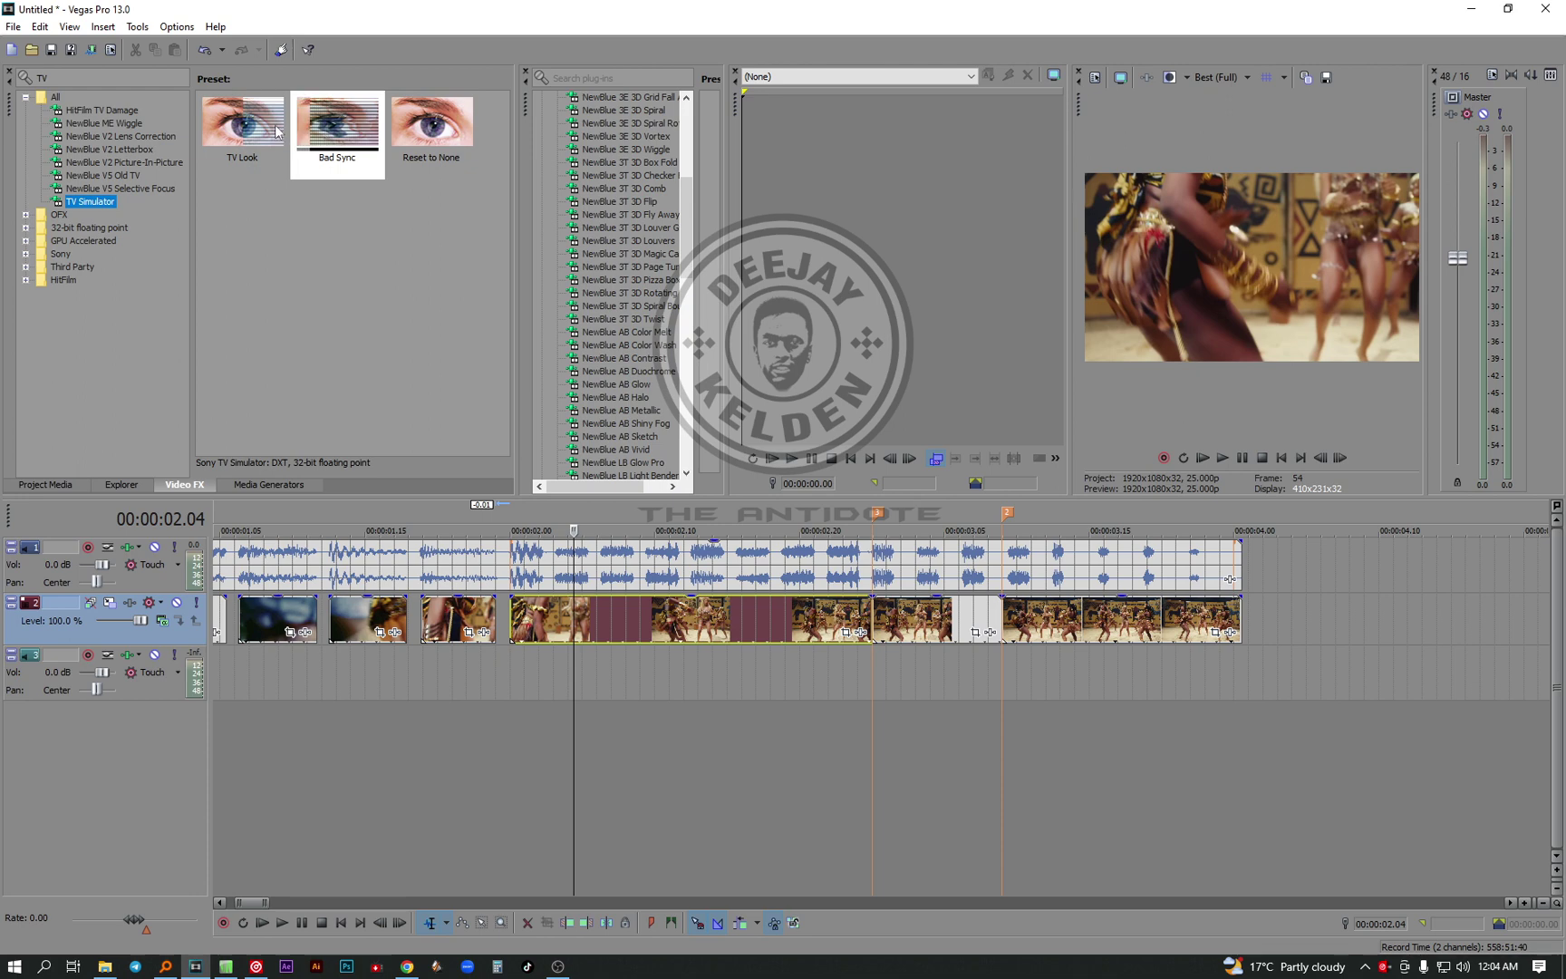
left_click(226, 127)
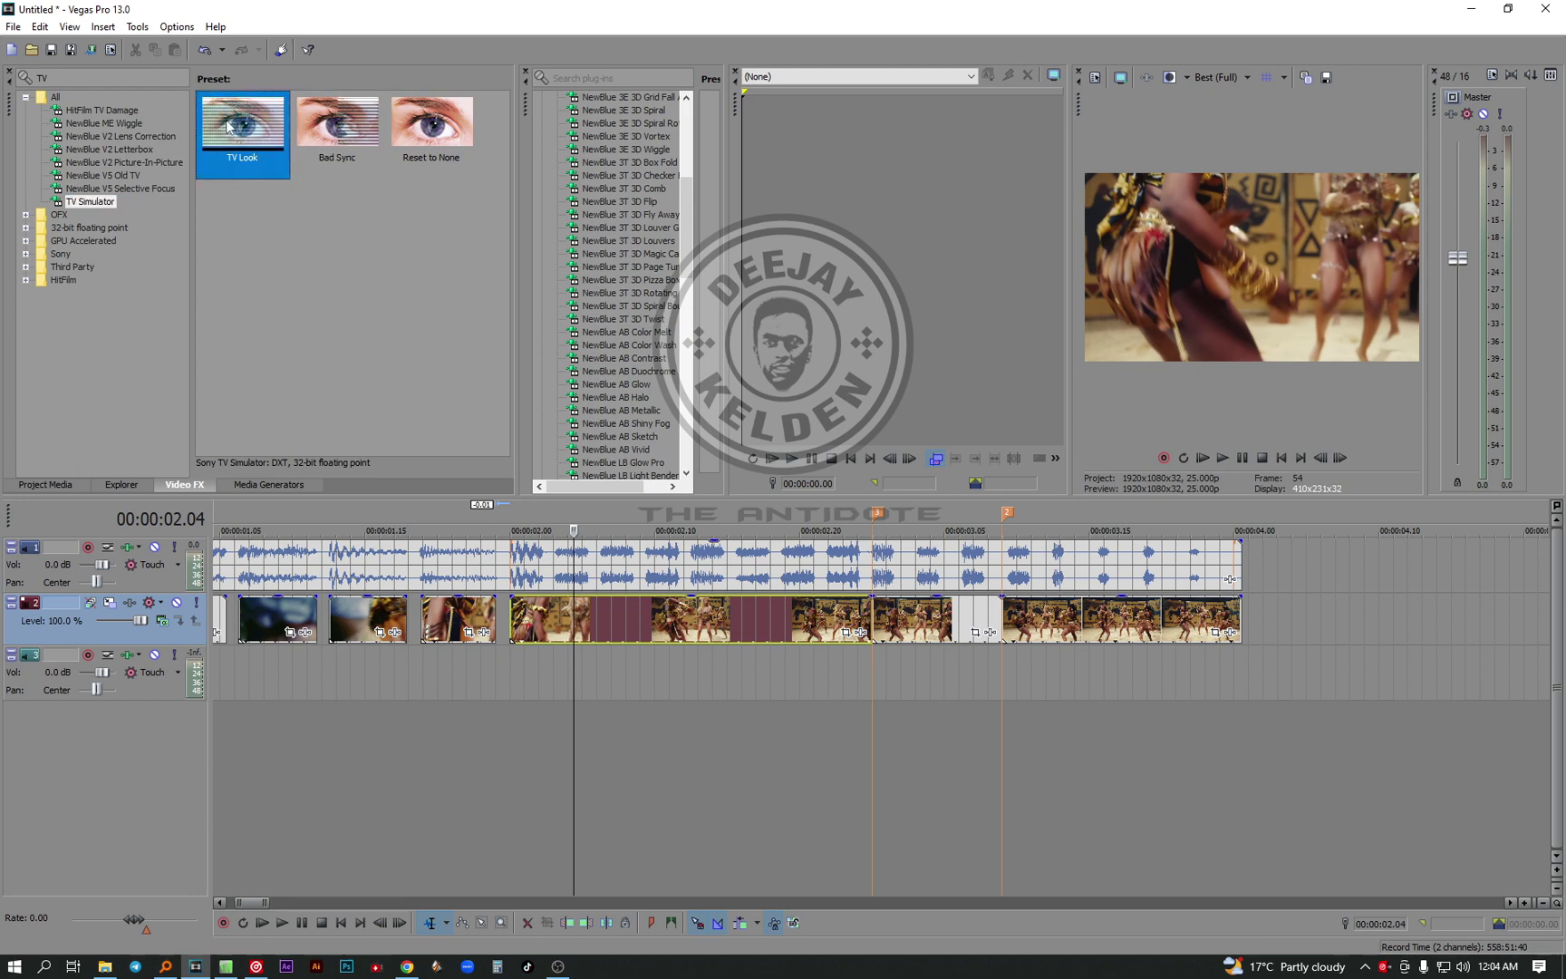
left_click_drag(707, 627, 707, 628)
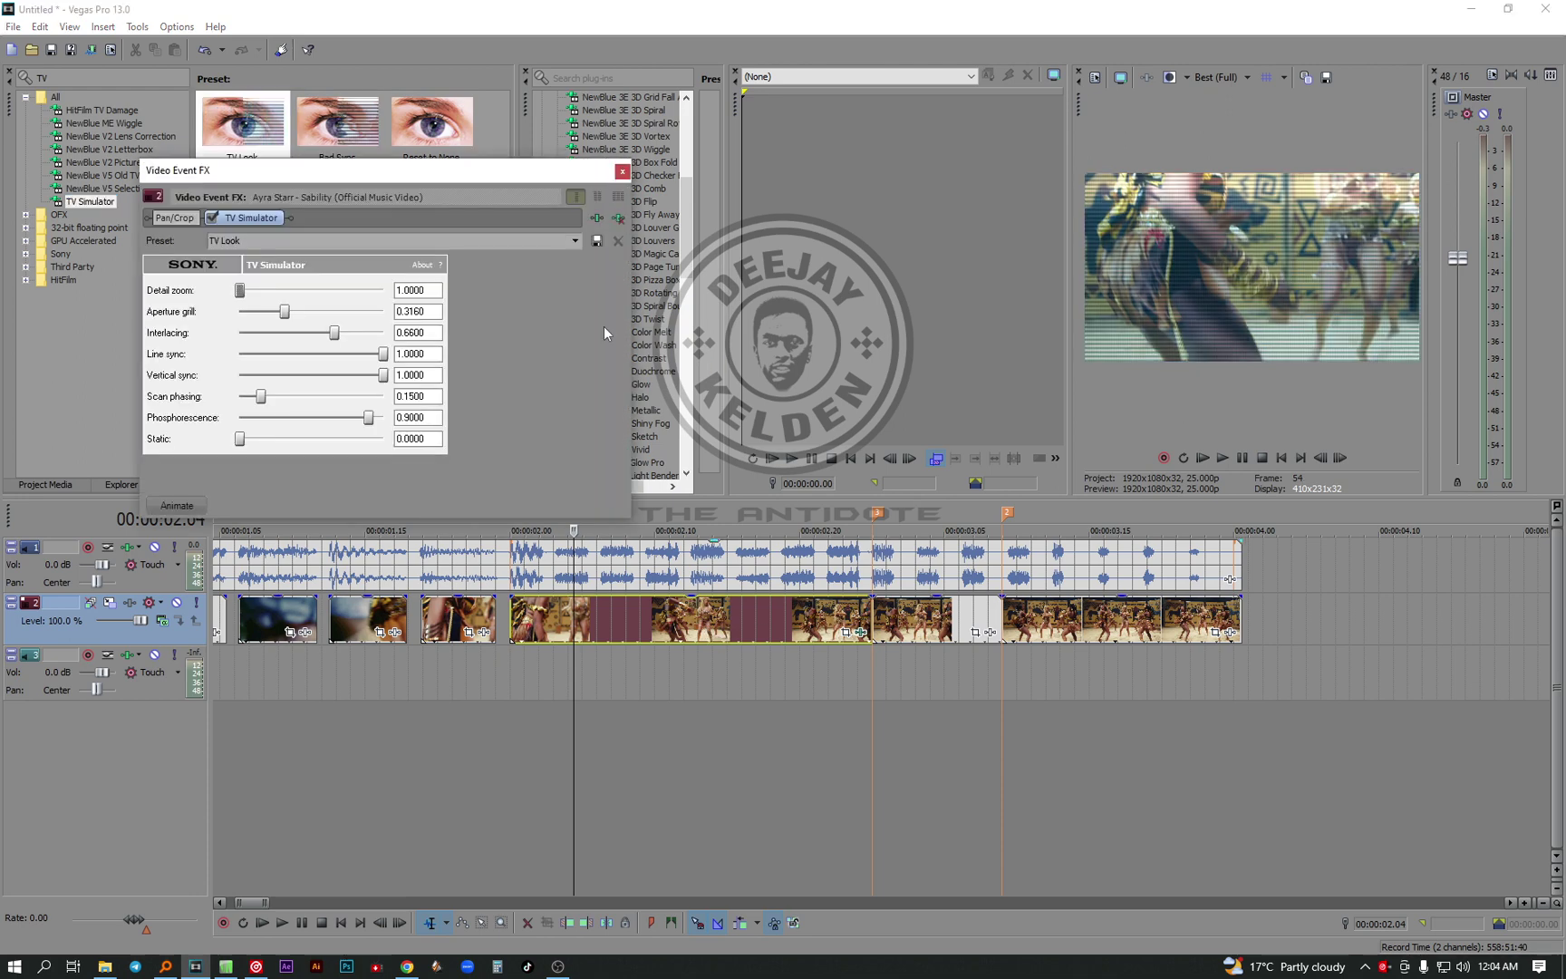
left_click(617, 165)
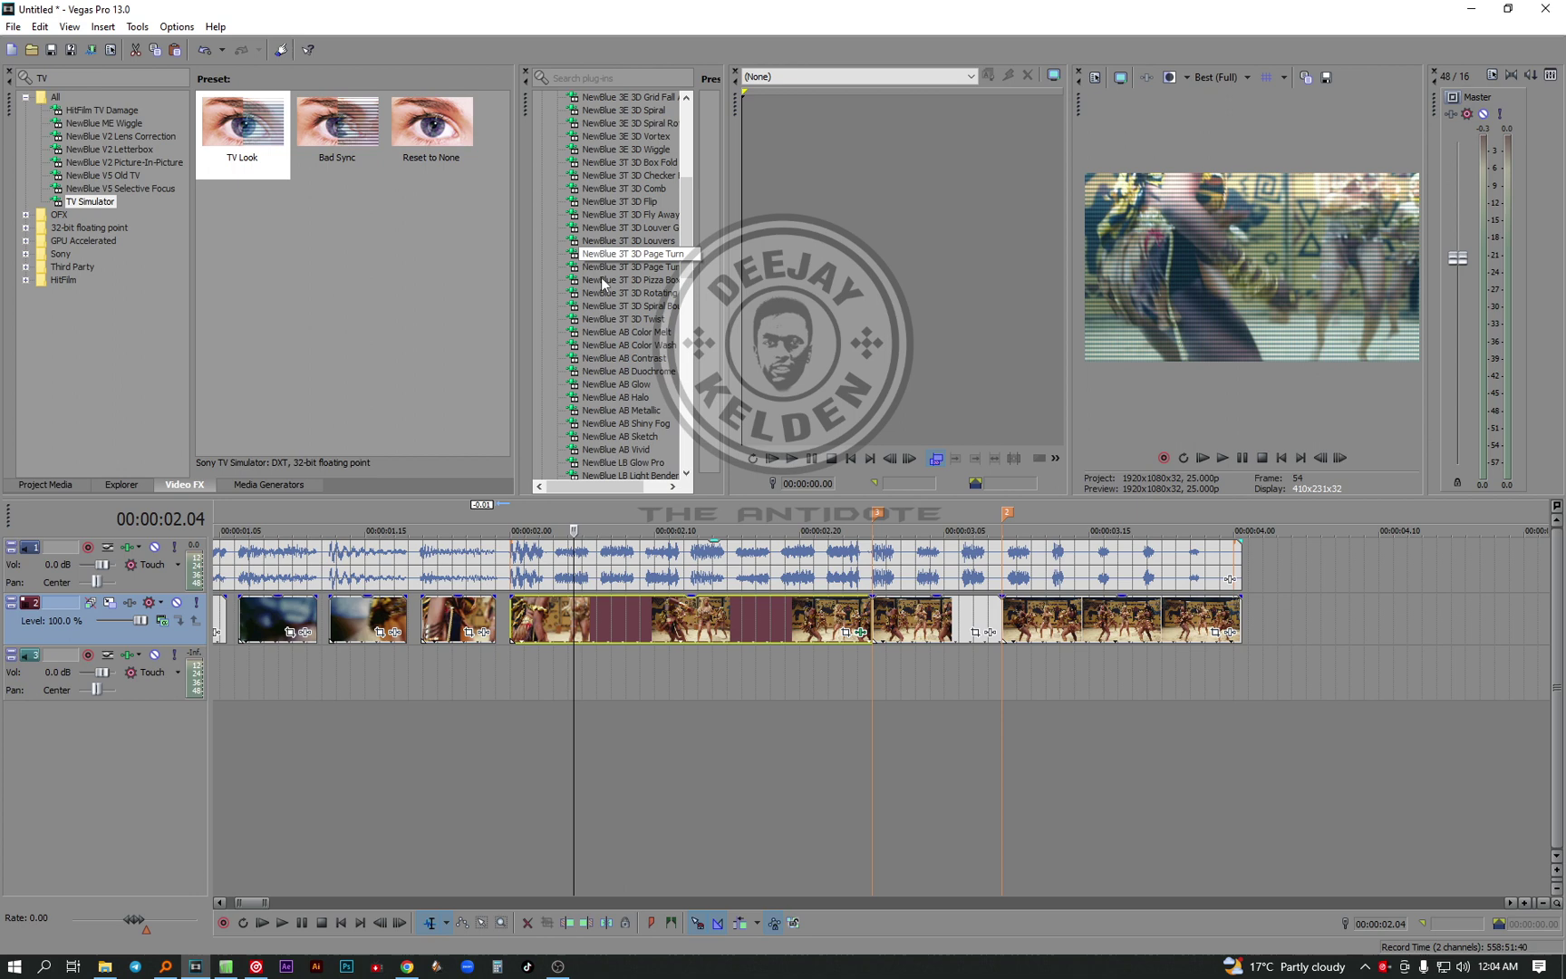
Play back from 1.17 seconds to check the TV effect
left_click(392, 725)
scroll(447, 702, "down", 2)
key("space")
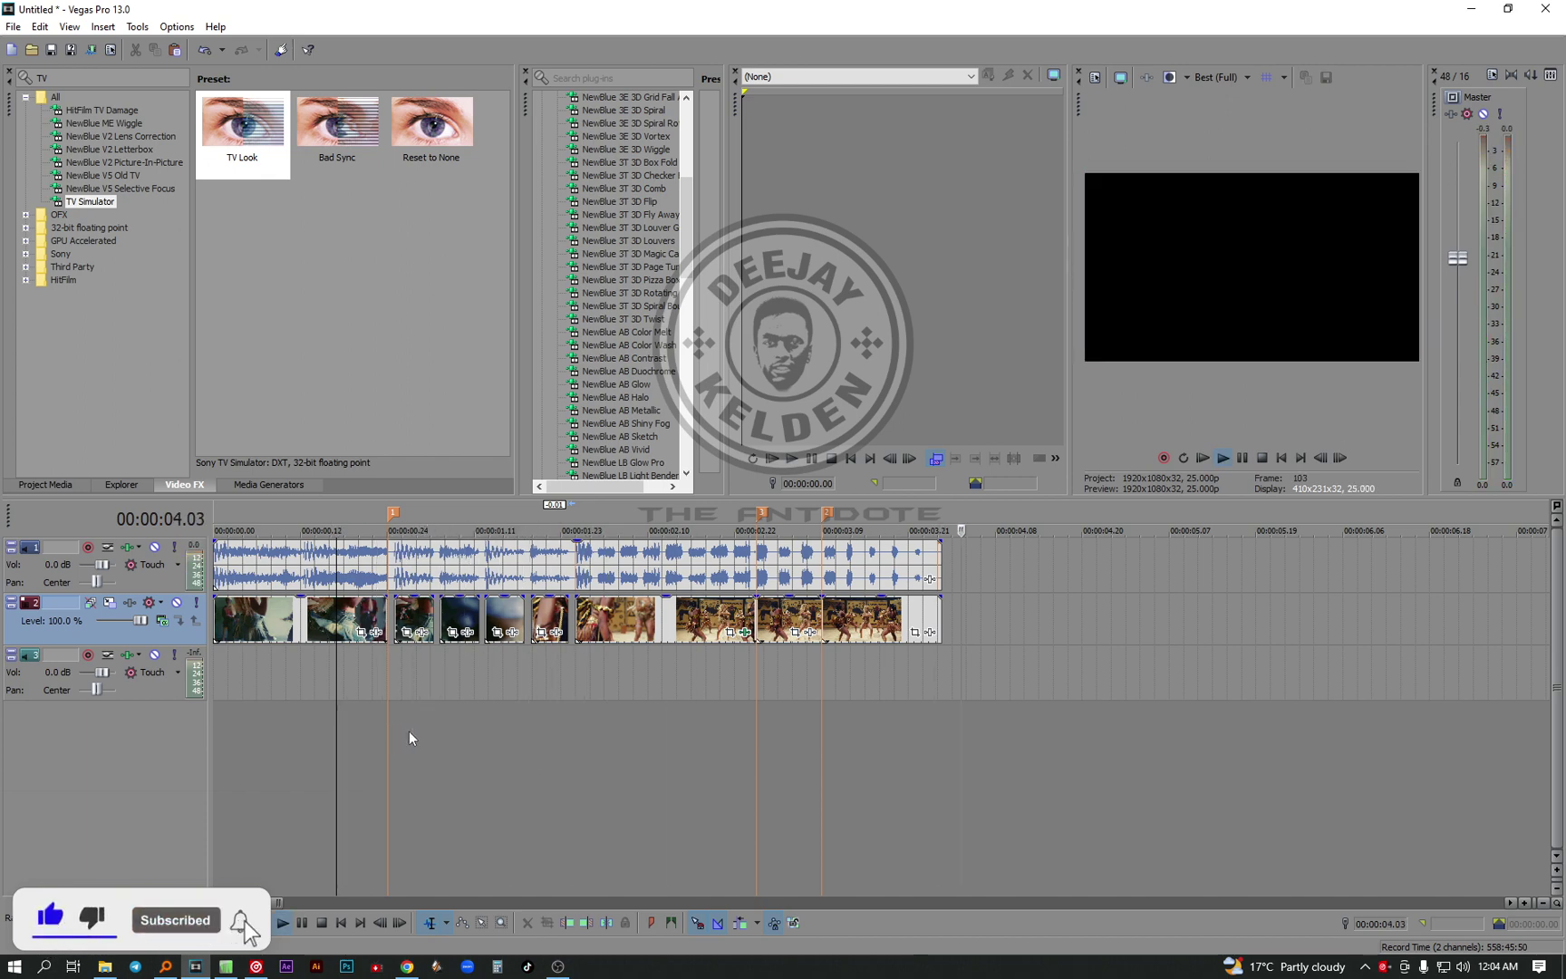
Apply the TV Simulator Bad Sync preset to the clip at 00:00:03.03
key("space")
left_click(778, 718)
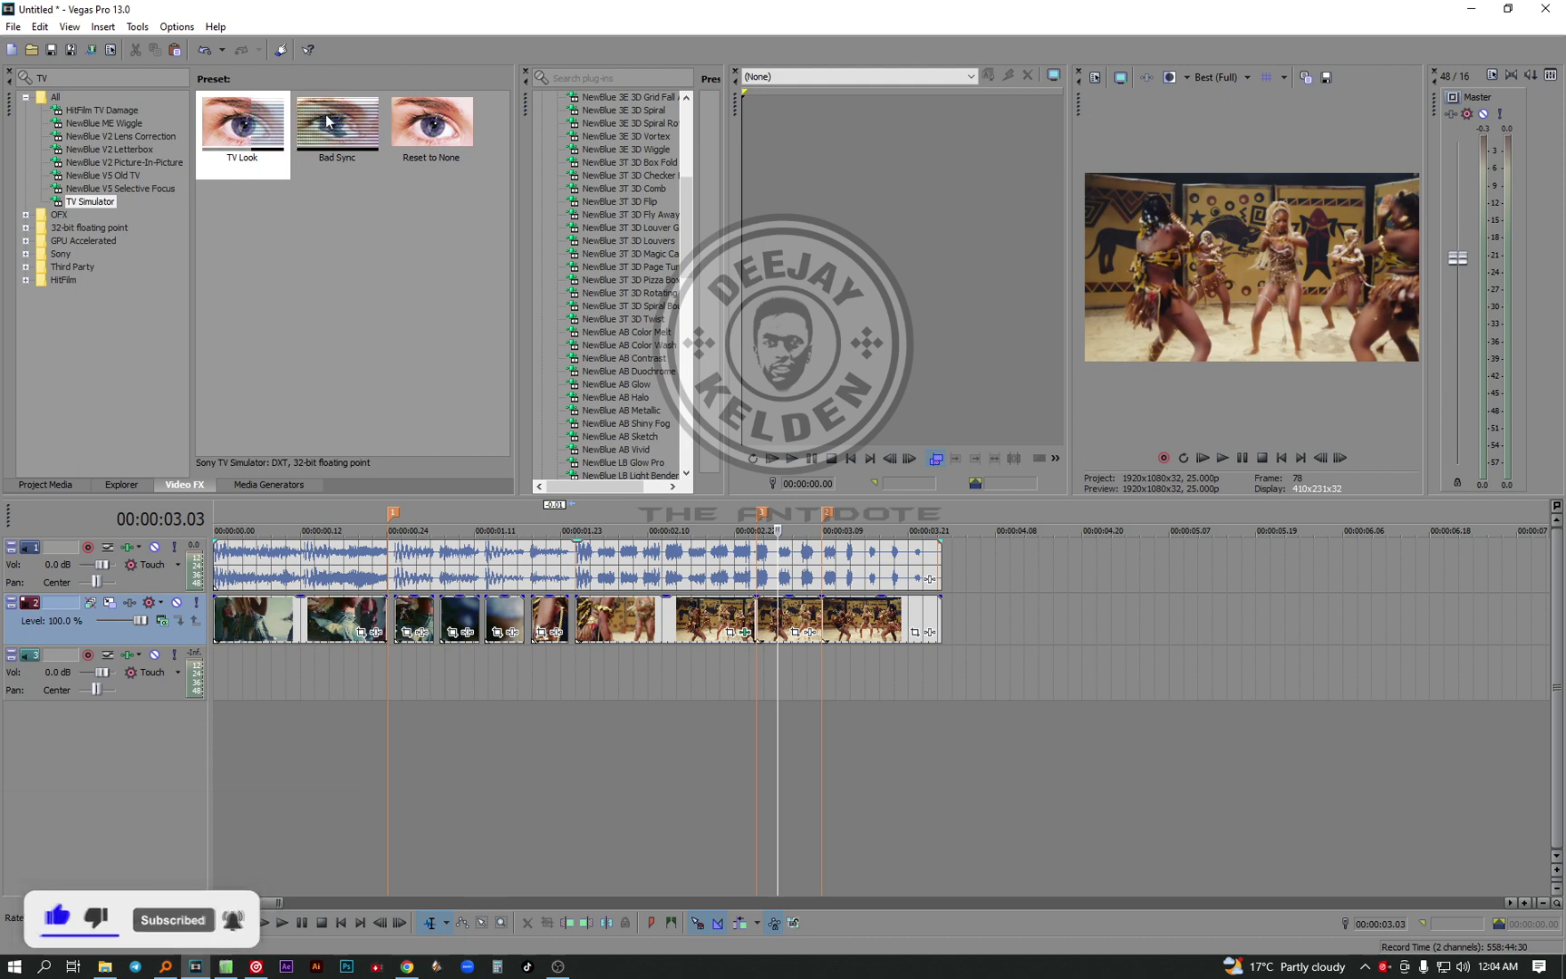
left_click_drag(337, 126, 563, 346)
left_click_drag(748, 612, 750, 616)
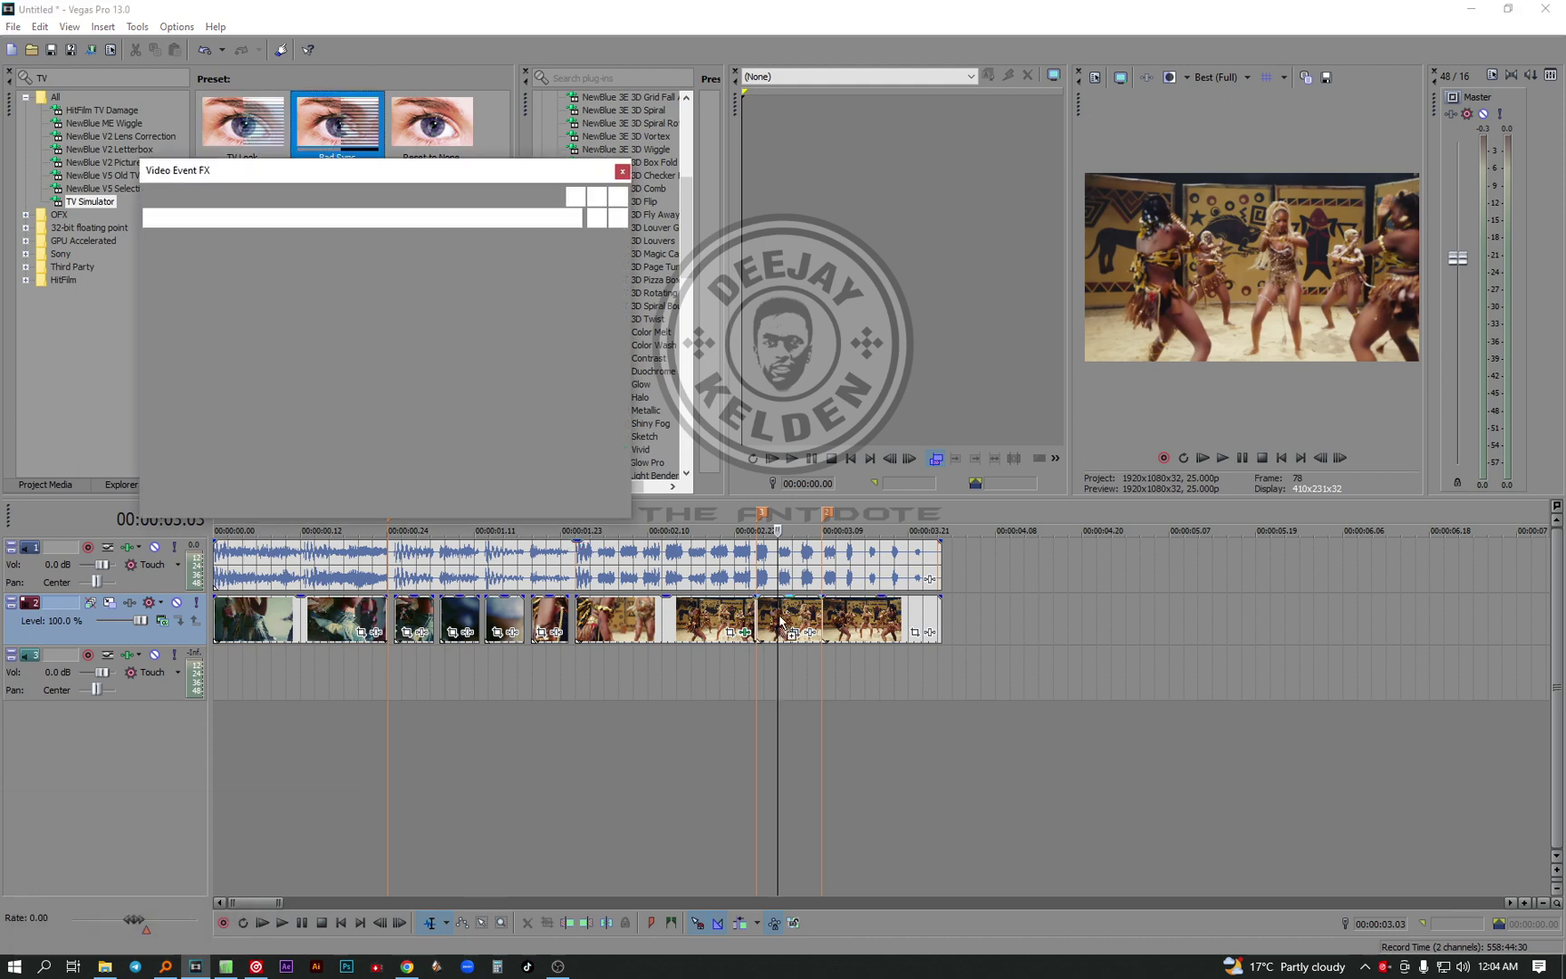
left_click(621, 171)
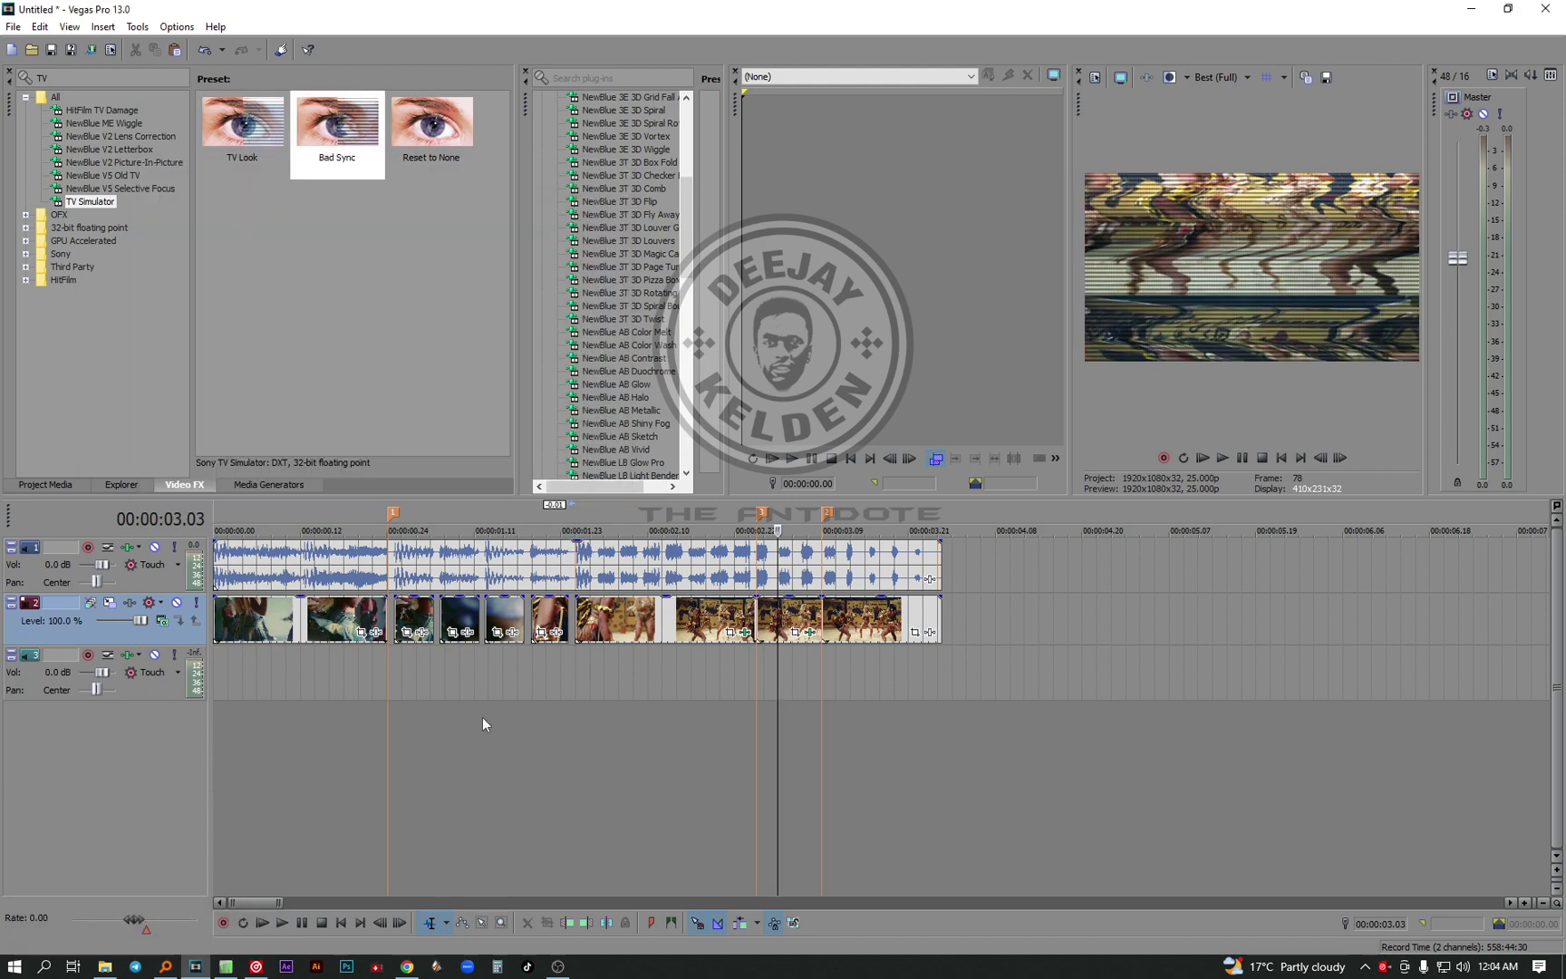
Preview from 00:00:00.21, then drop the TV Look preset onto the clip at 00:00:03.15
left_click(363, 765)
key("space")
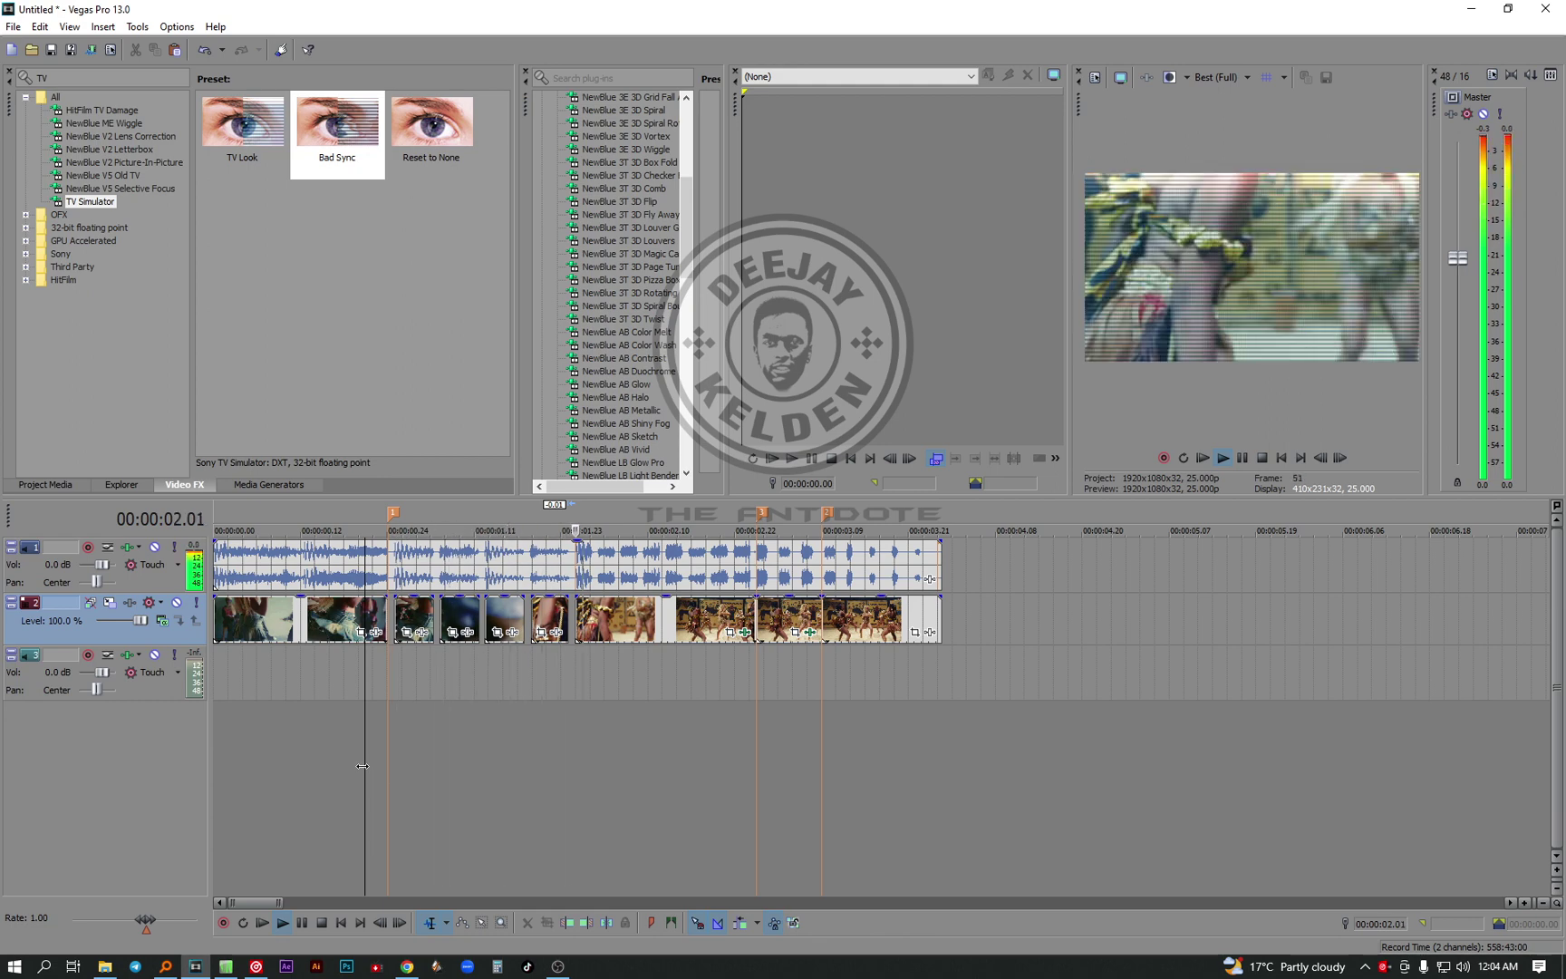
key("space")
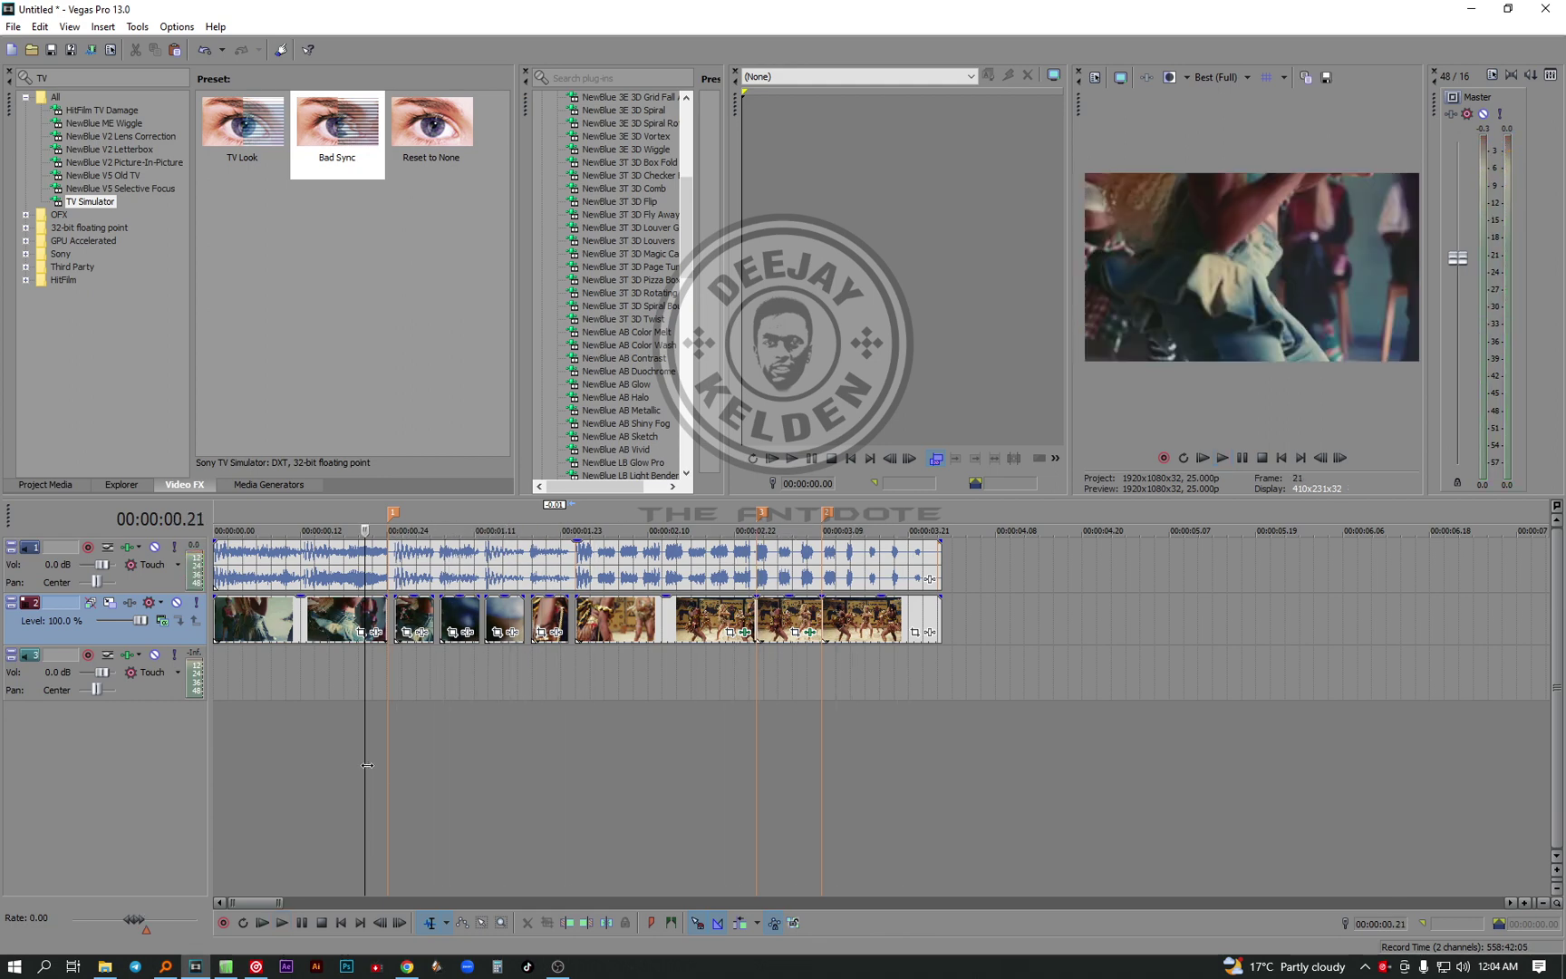
key("space")
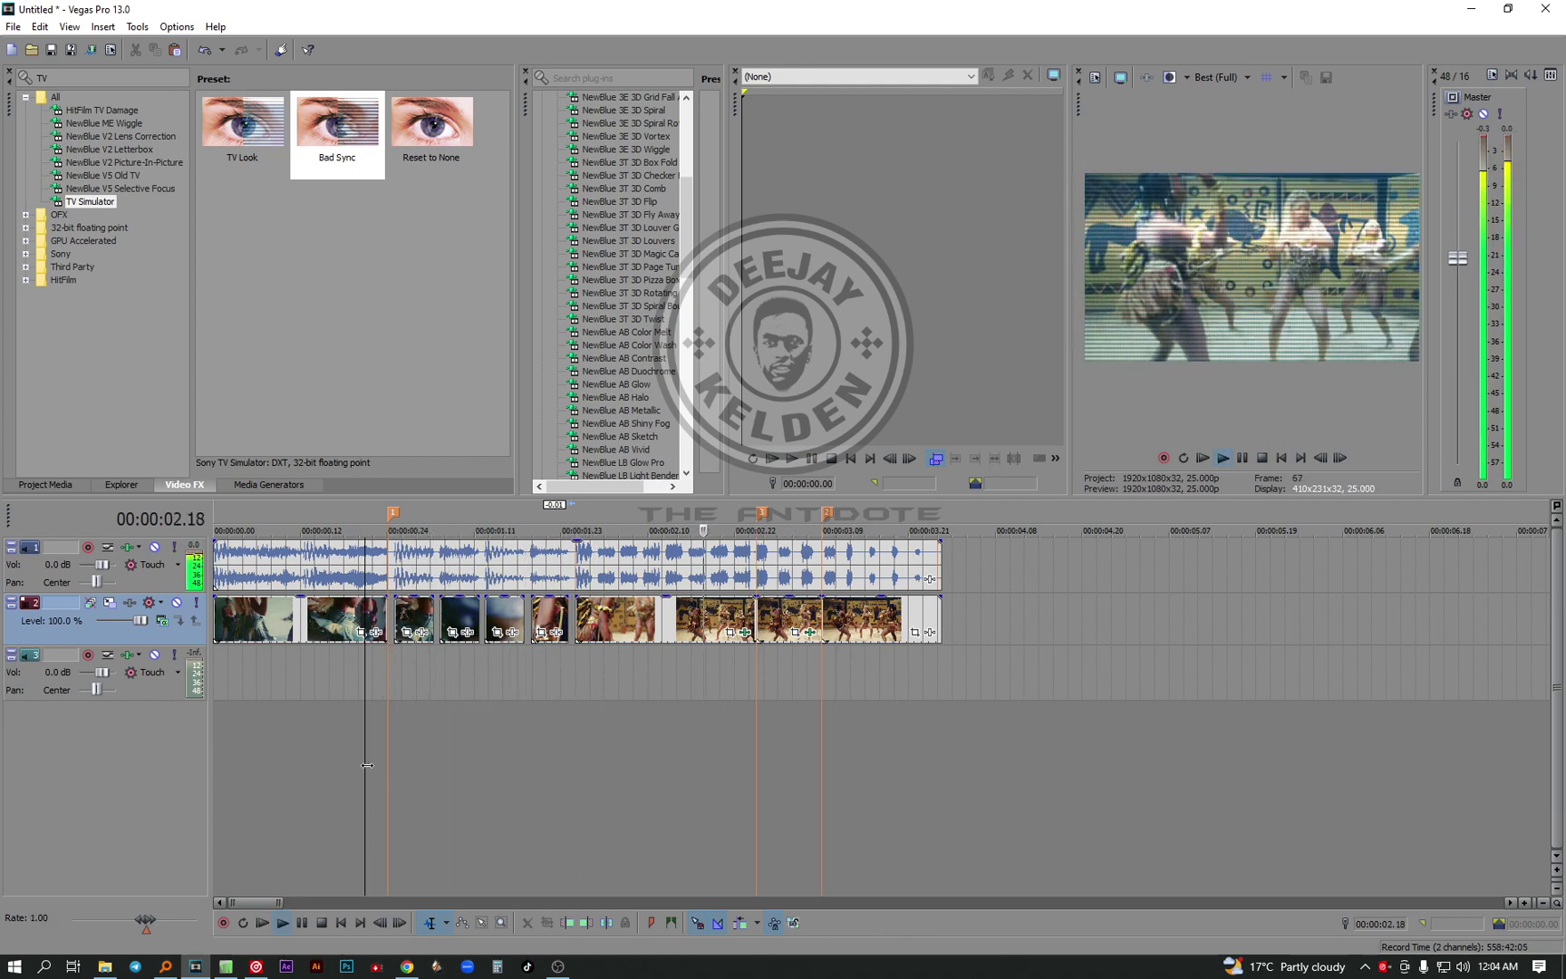
key("space")
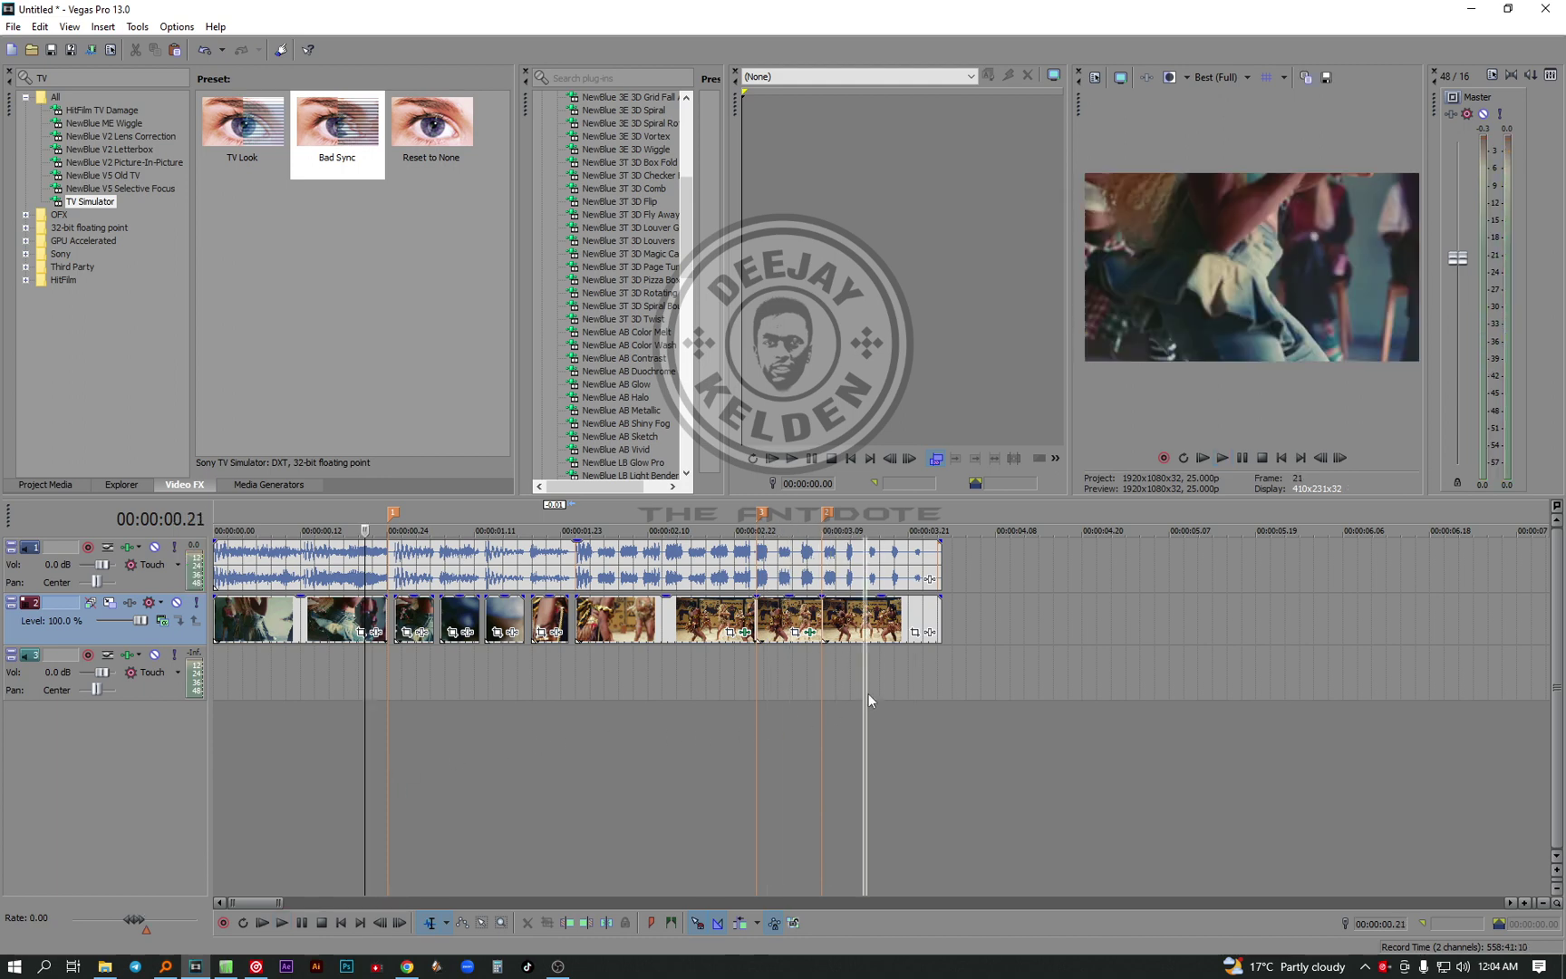
left_click(869, 696)
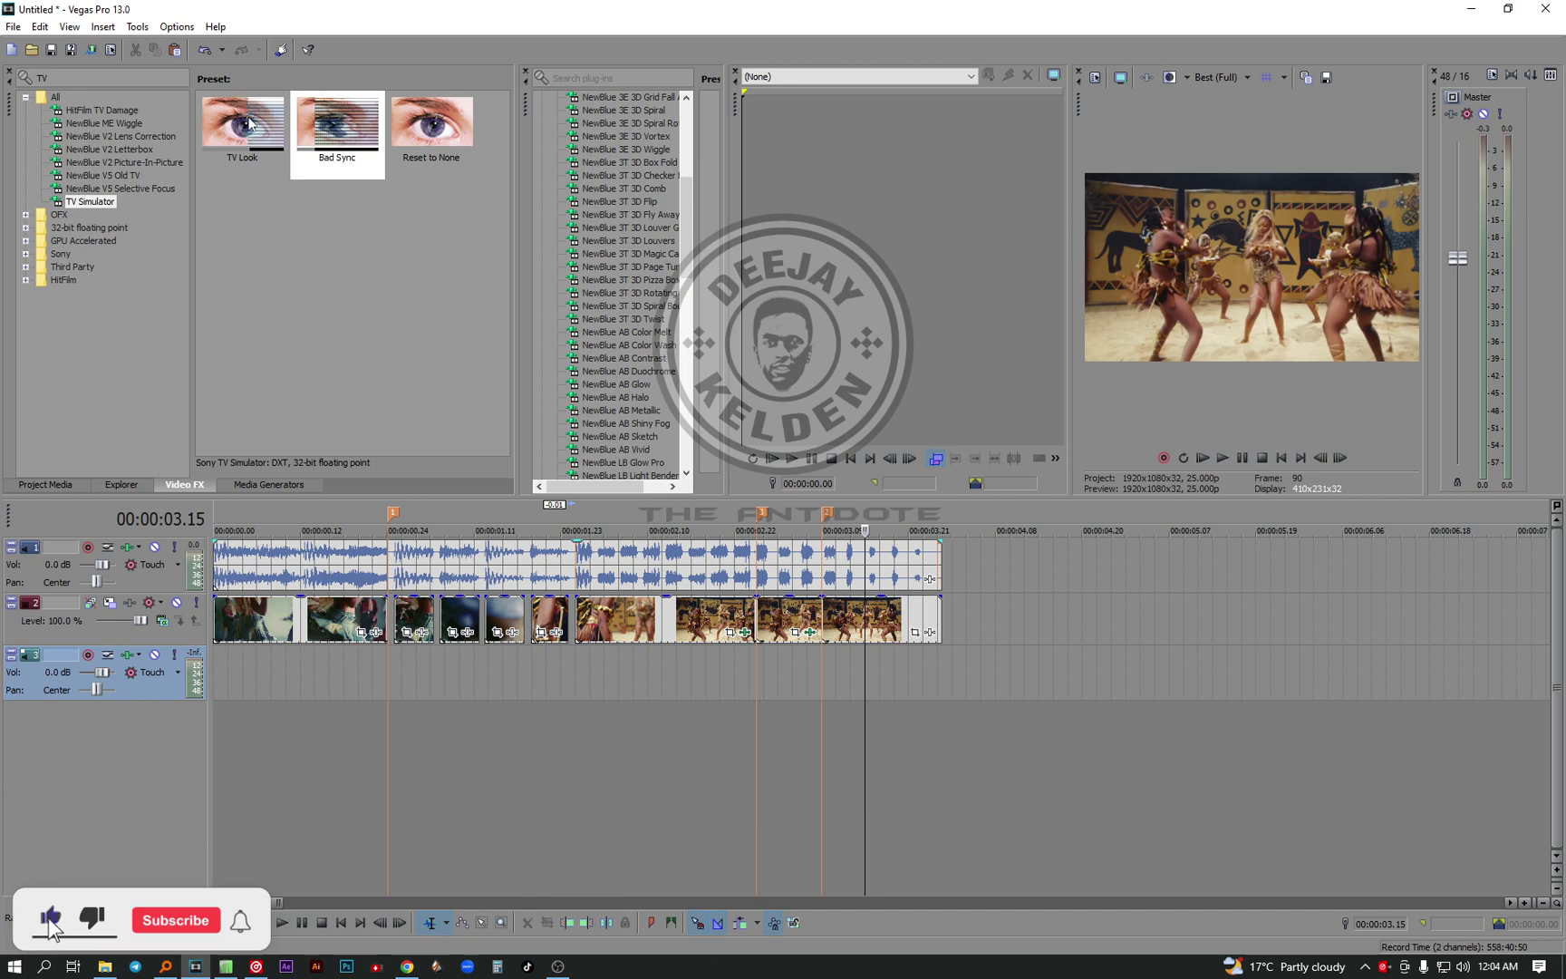
left_click_drag(248, 123, 848, 614)
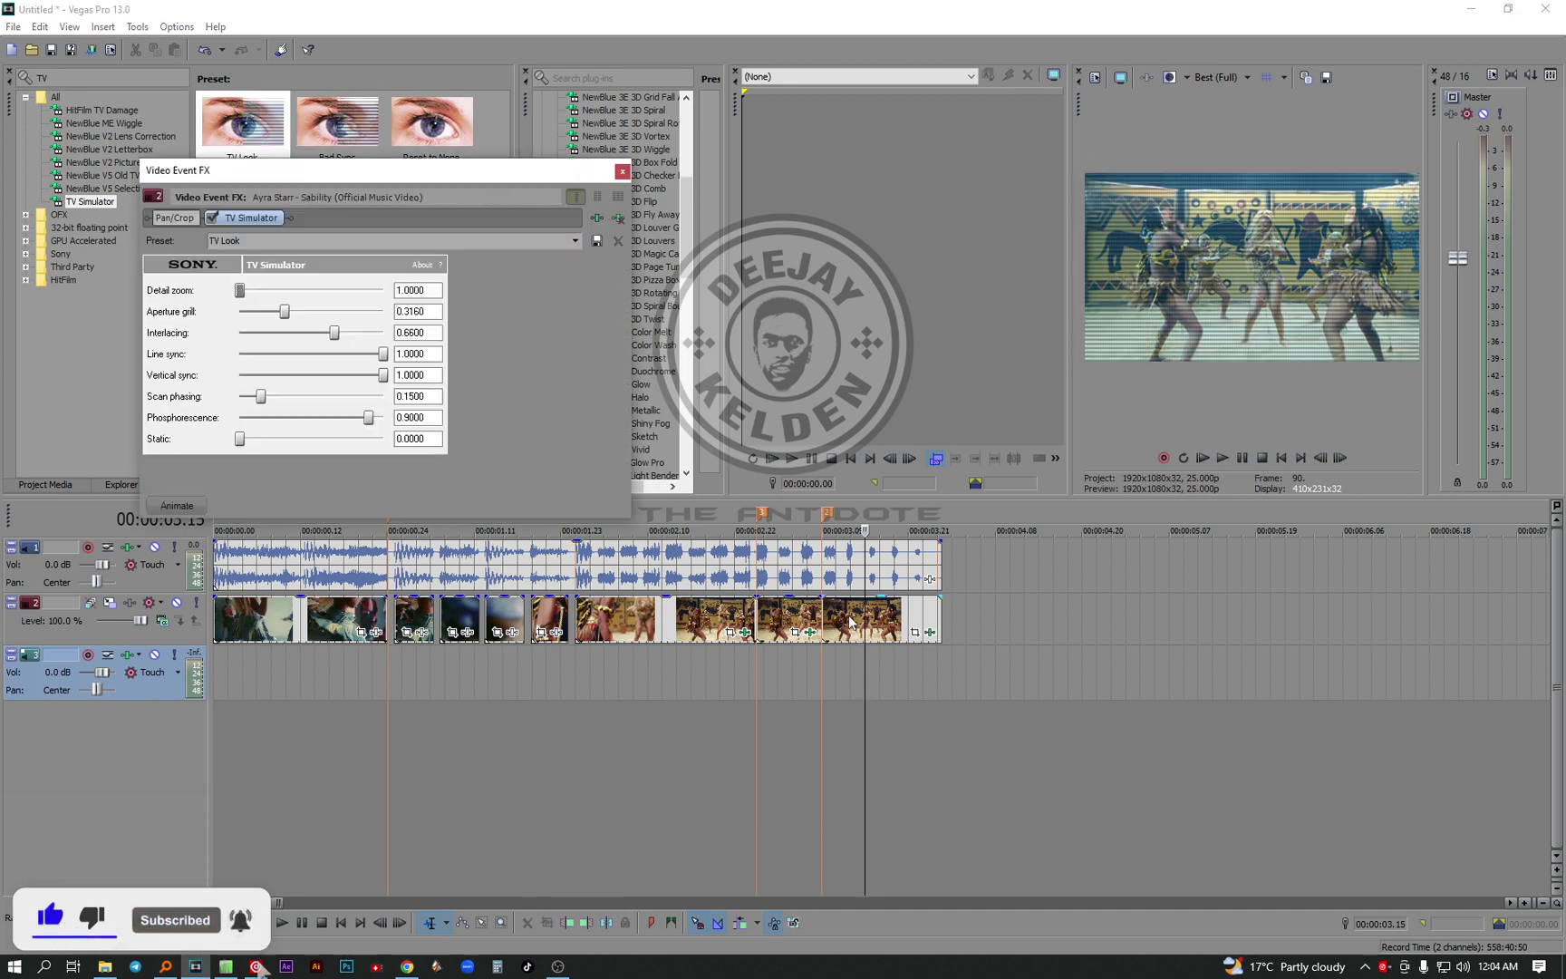
Search Video FX for 'SWI' and drop the Medium Swirl, Clockwise preset onto the 00:00:03.15 clip
left_click(622, 171)
left_click(43, 78)
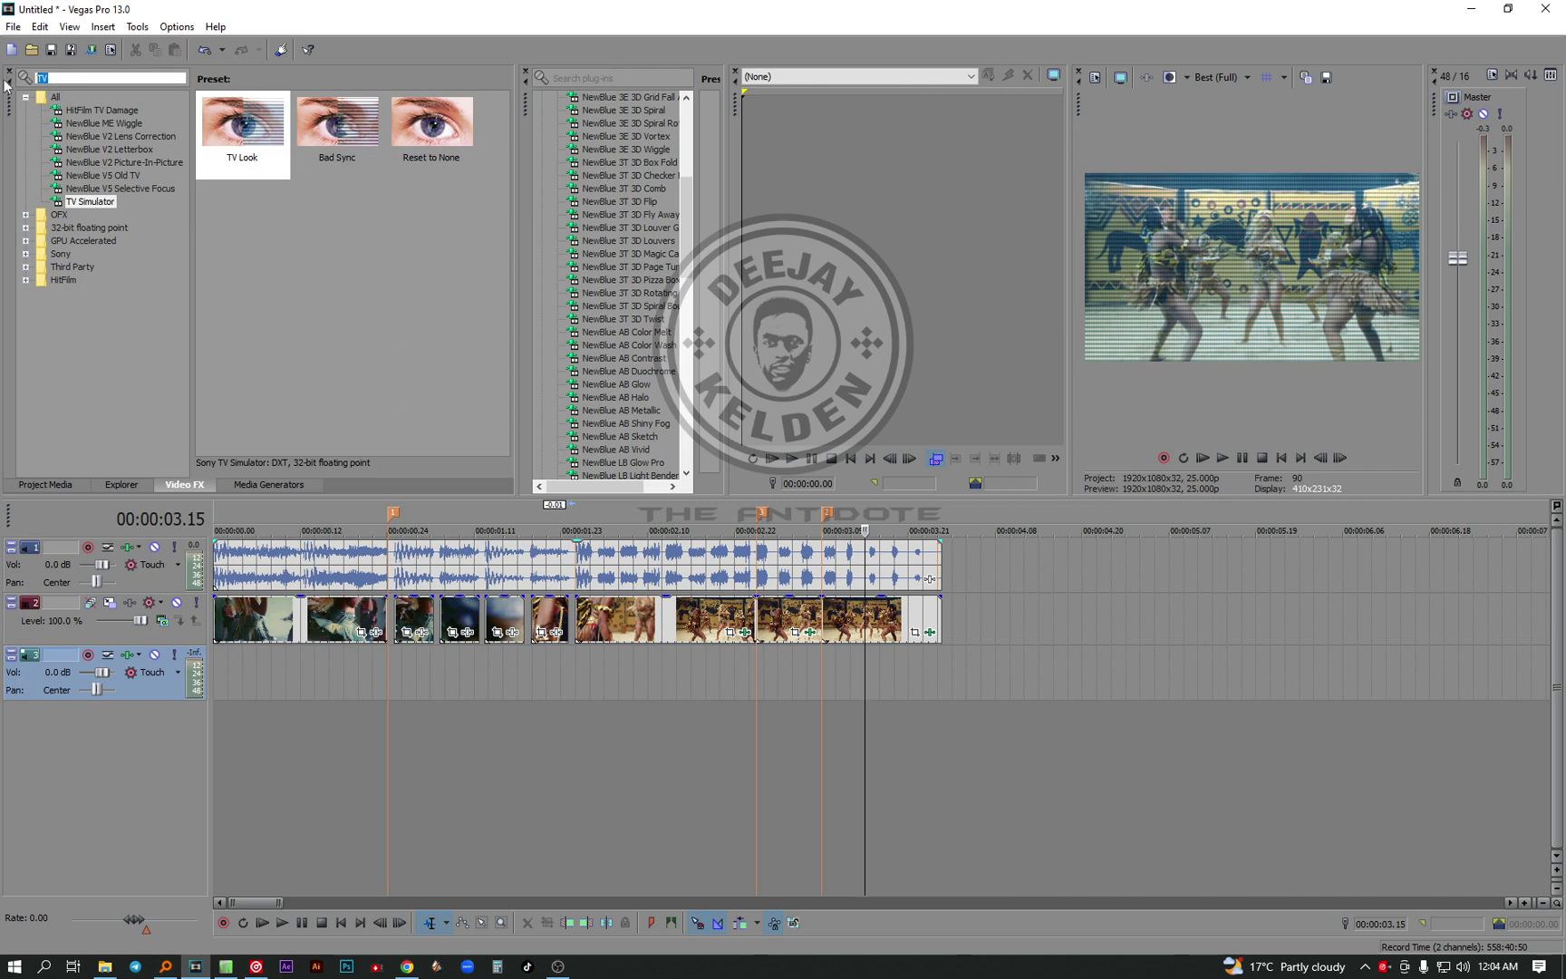
type("SWI")
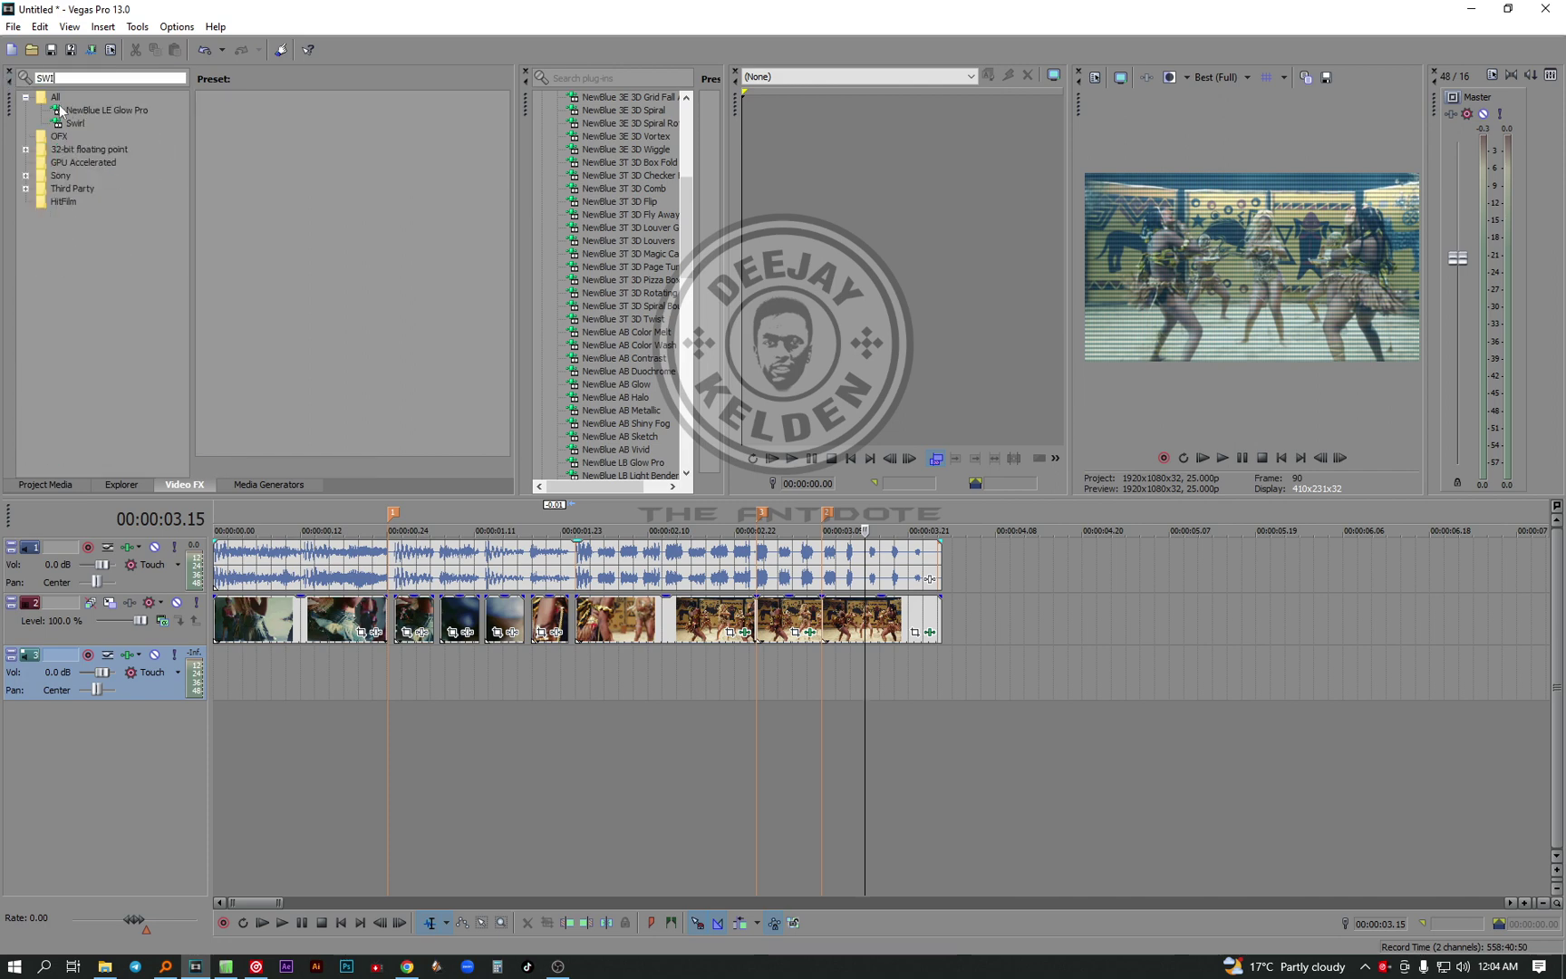
left_click(75, 124)
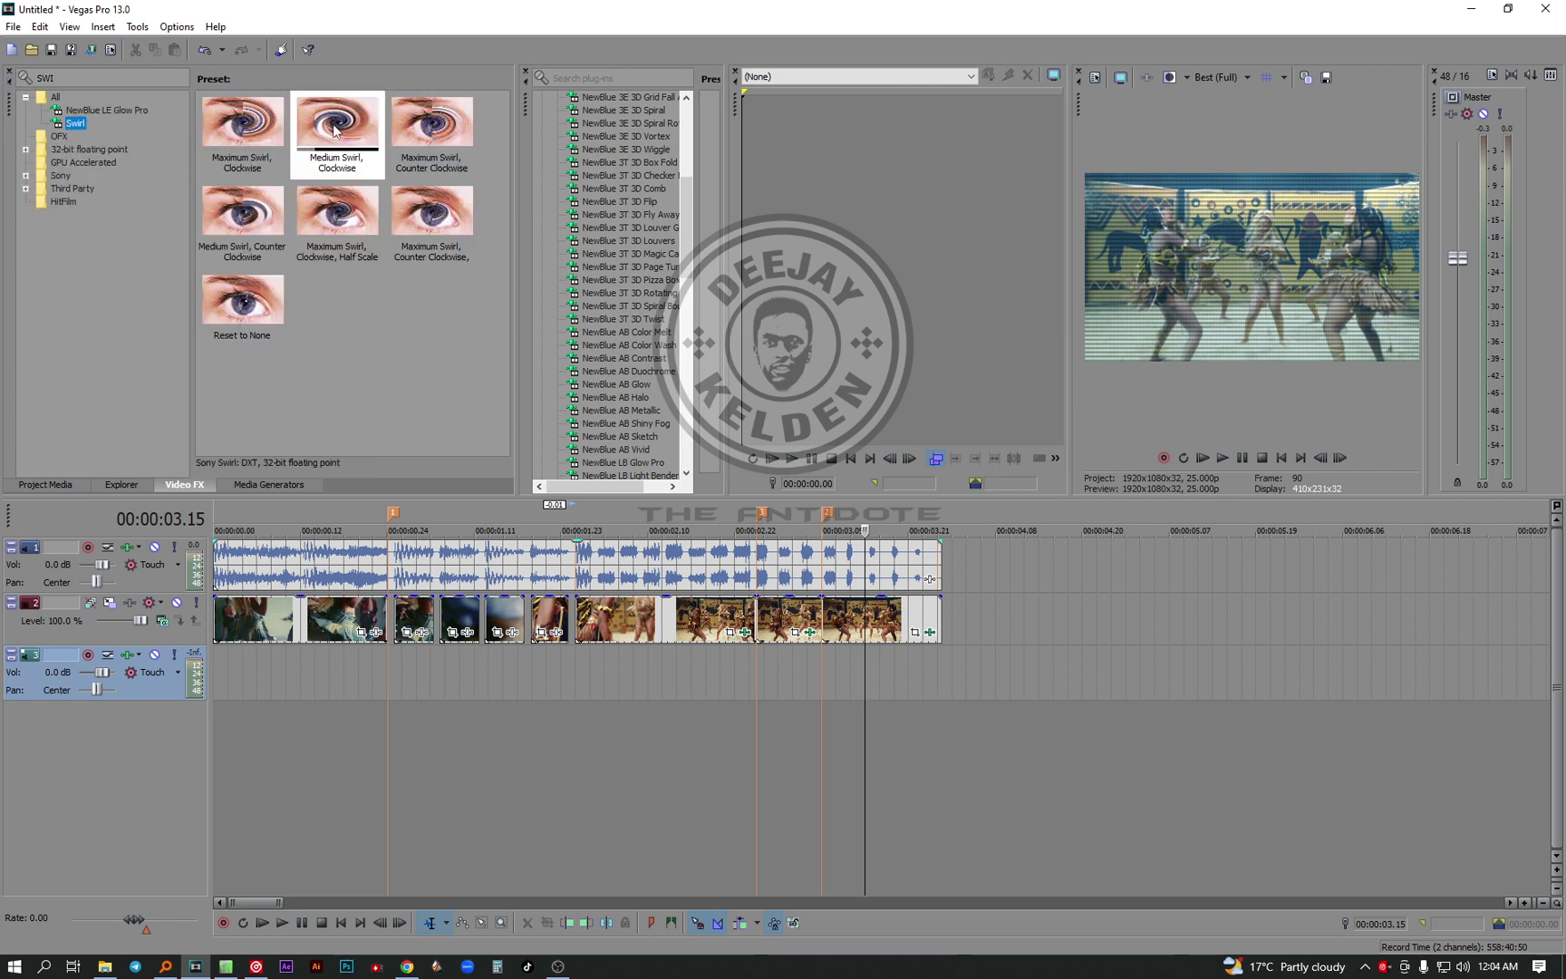
left_click_drag(337, 120, 321, 117)
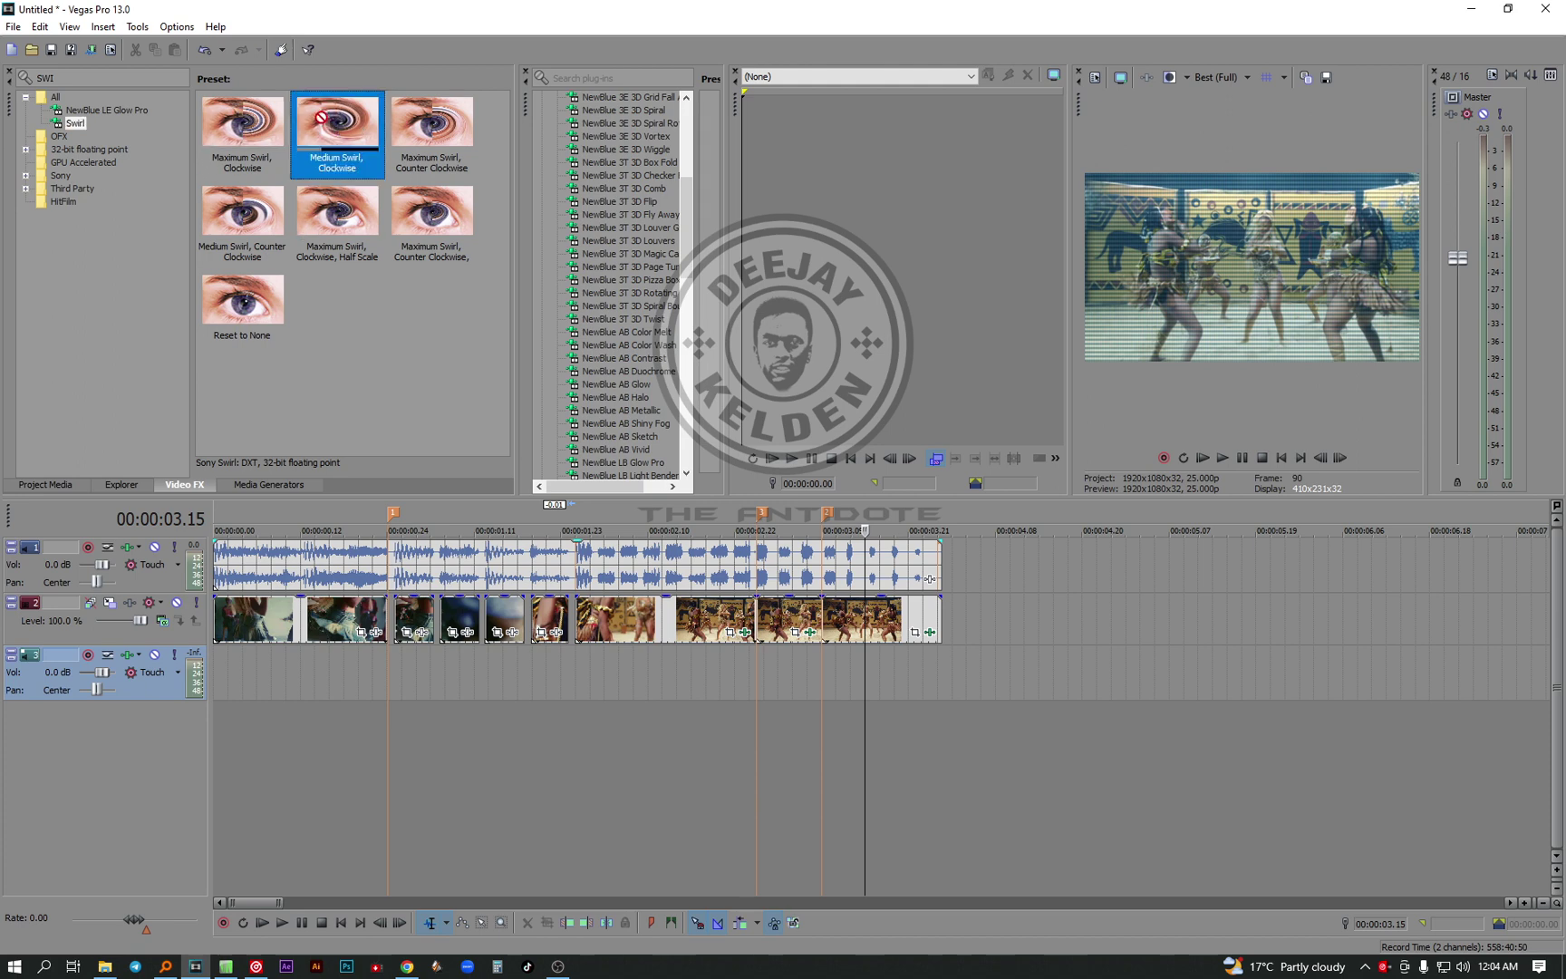
left_click_drag(880, 625, 881, 625)
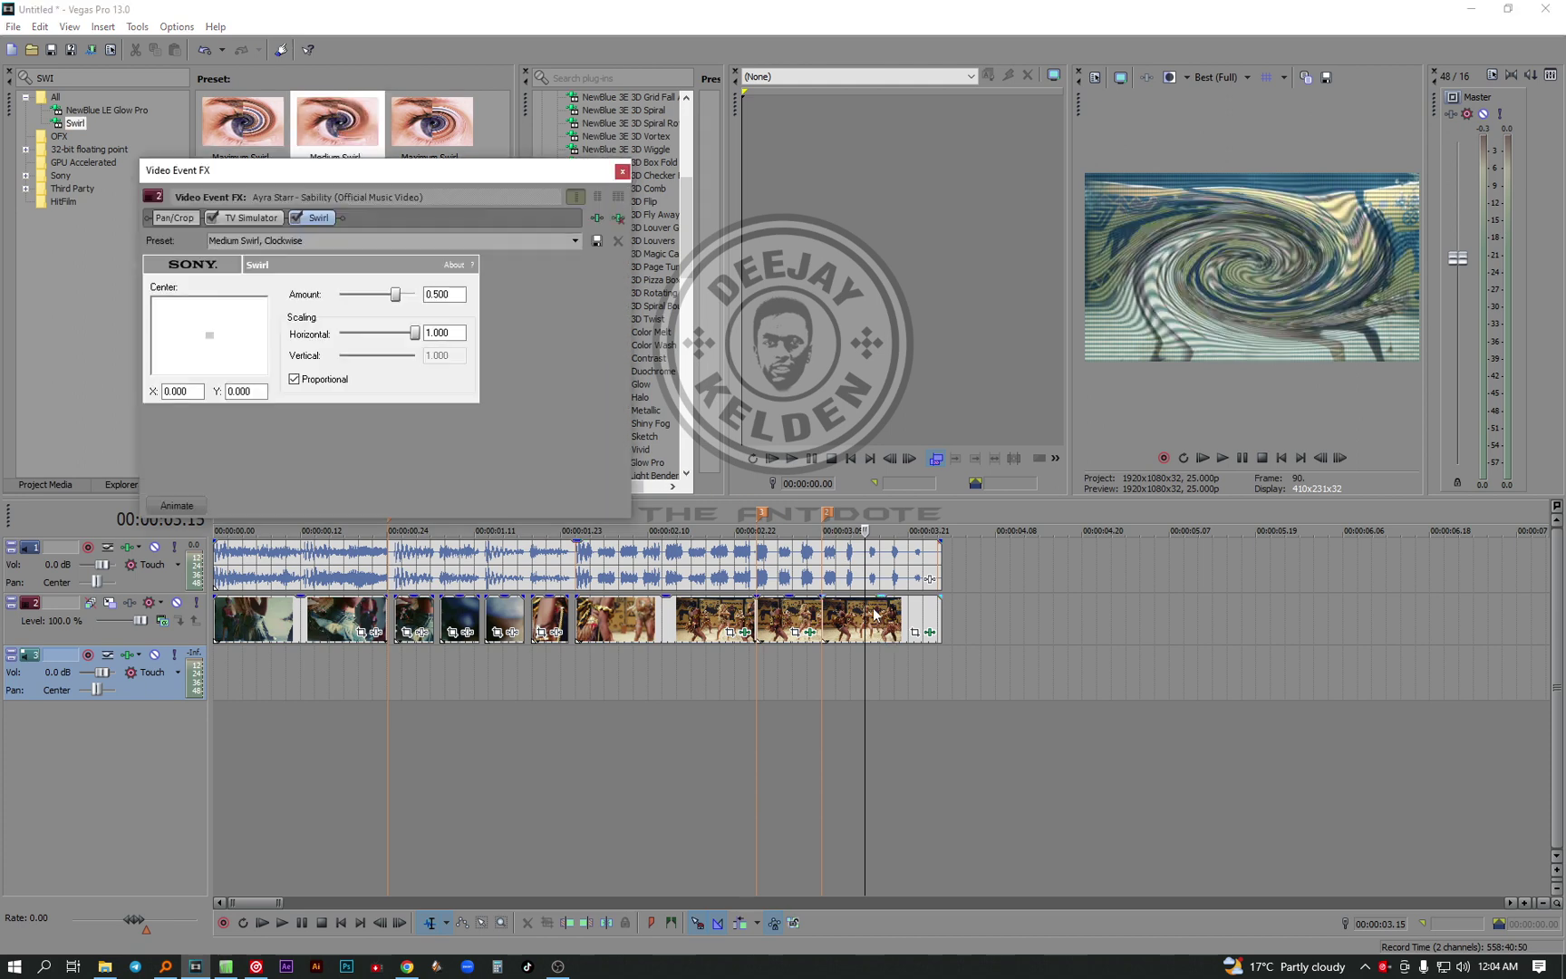
left_click(632, 161)
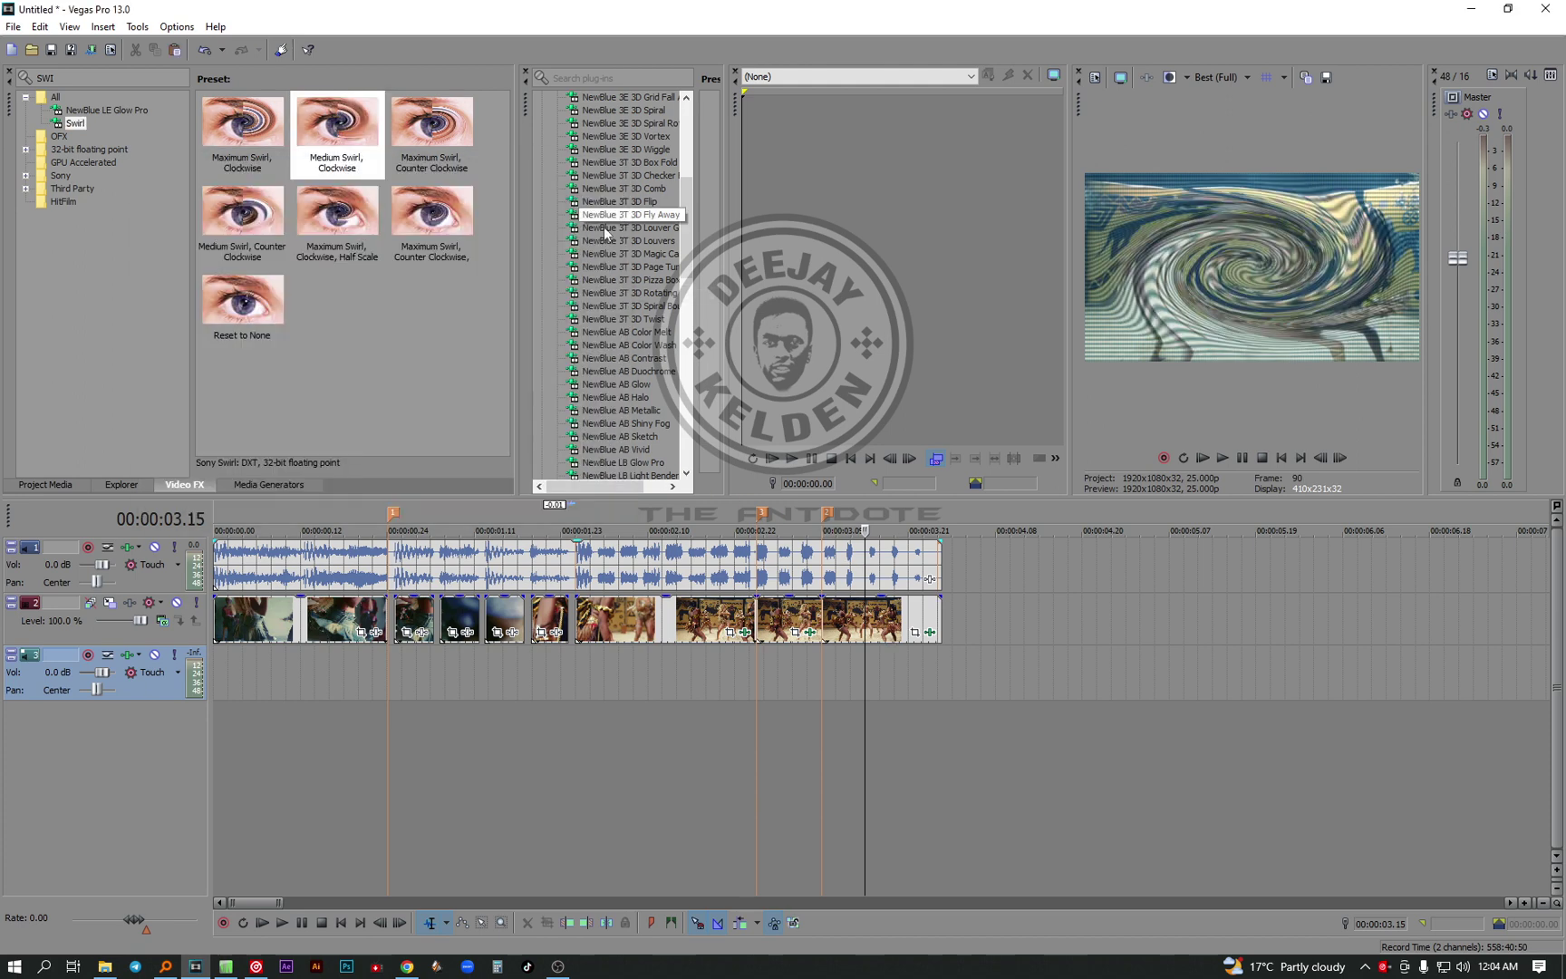
Play back from 00:00:00.18 to preview the swirl
left_click(339, 748)
key("space")
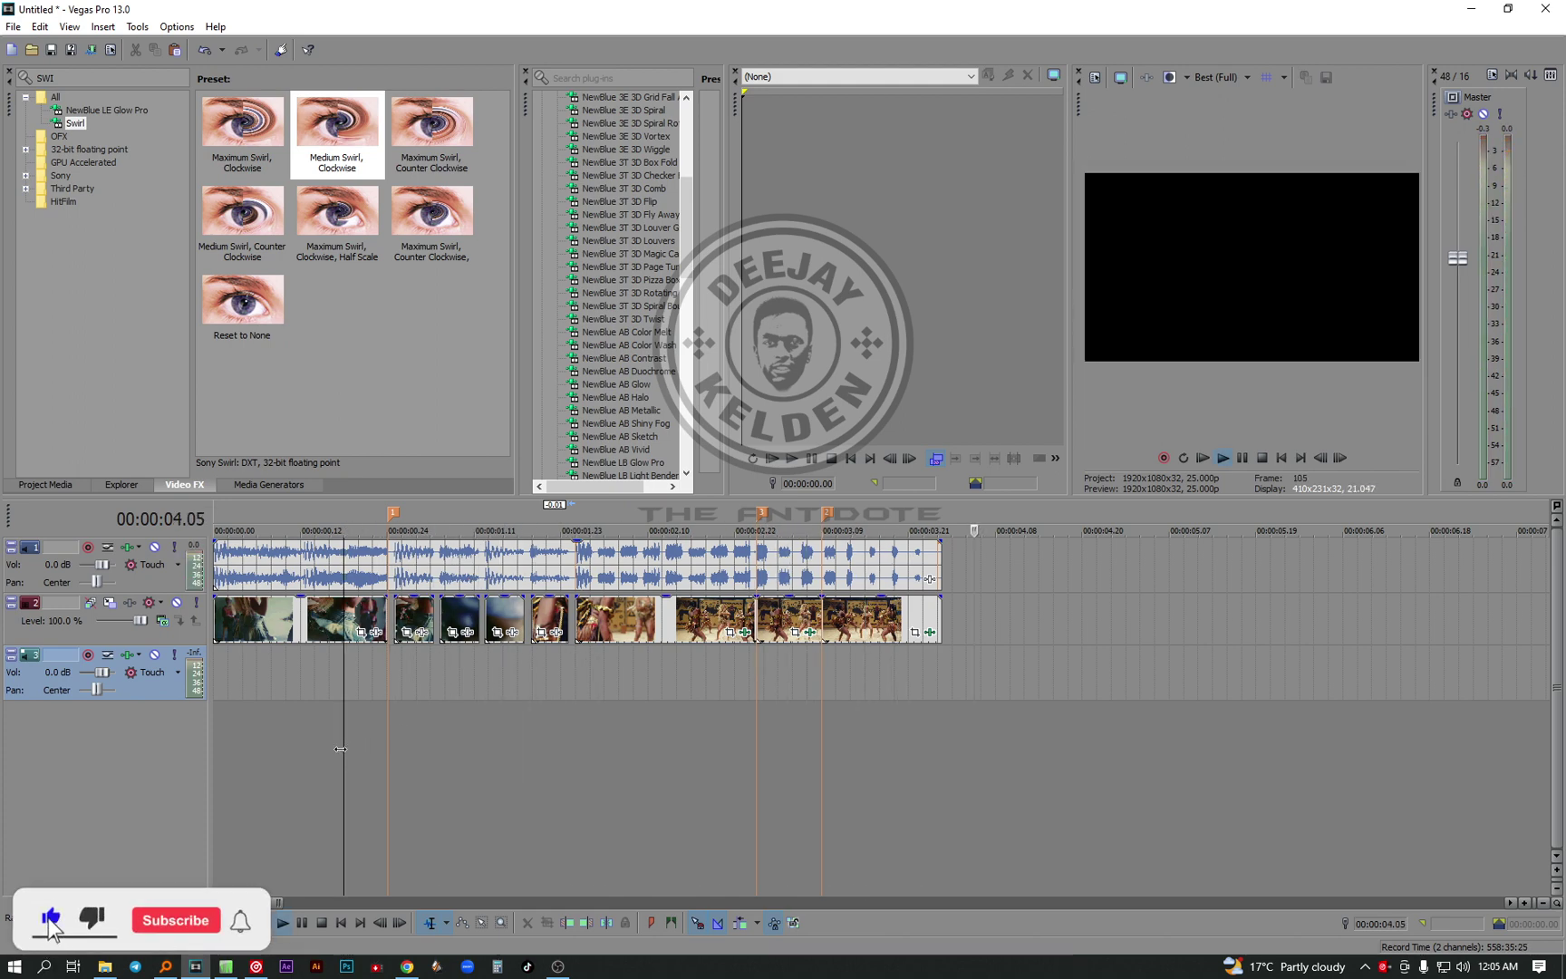
key("space")
scroll(339, 747, "down", 4)
scroll(325, 661, "up", 4)
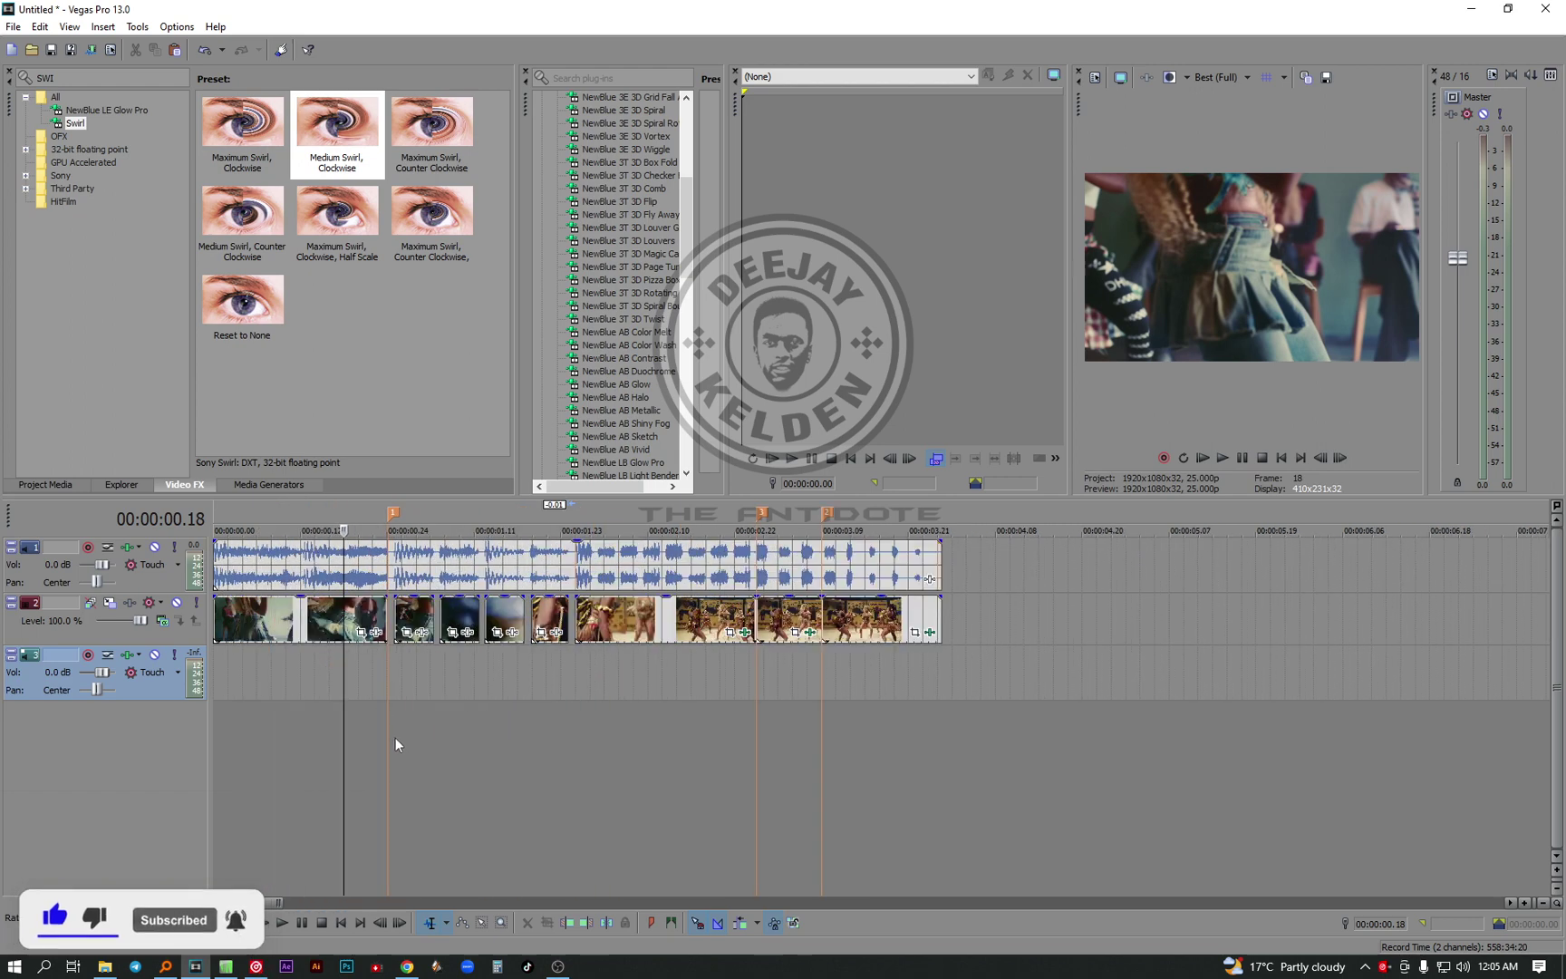
left_click(293, 760)
key("space")
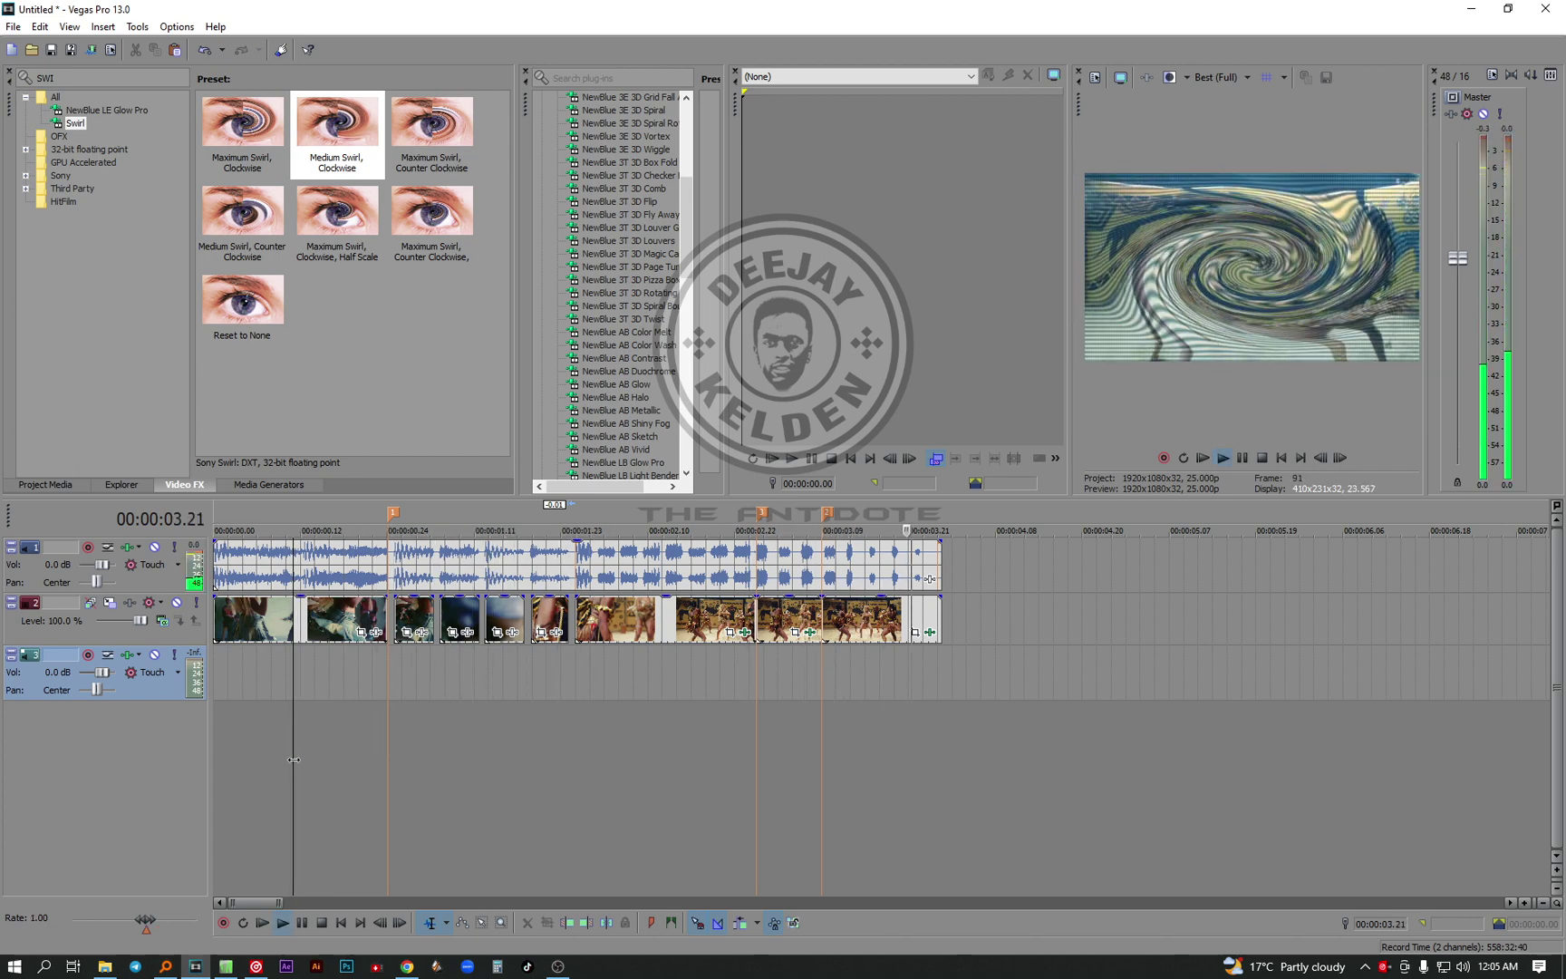
key("space")
left_click(783, 747)
key("space")
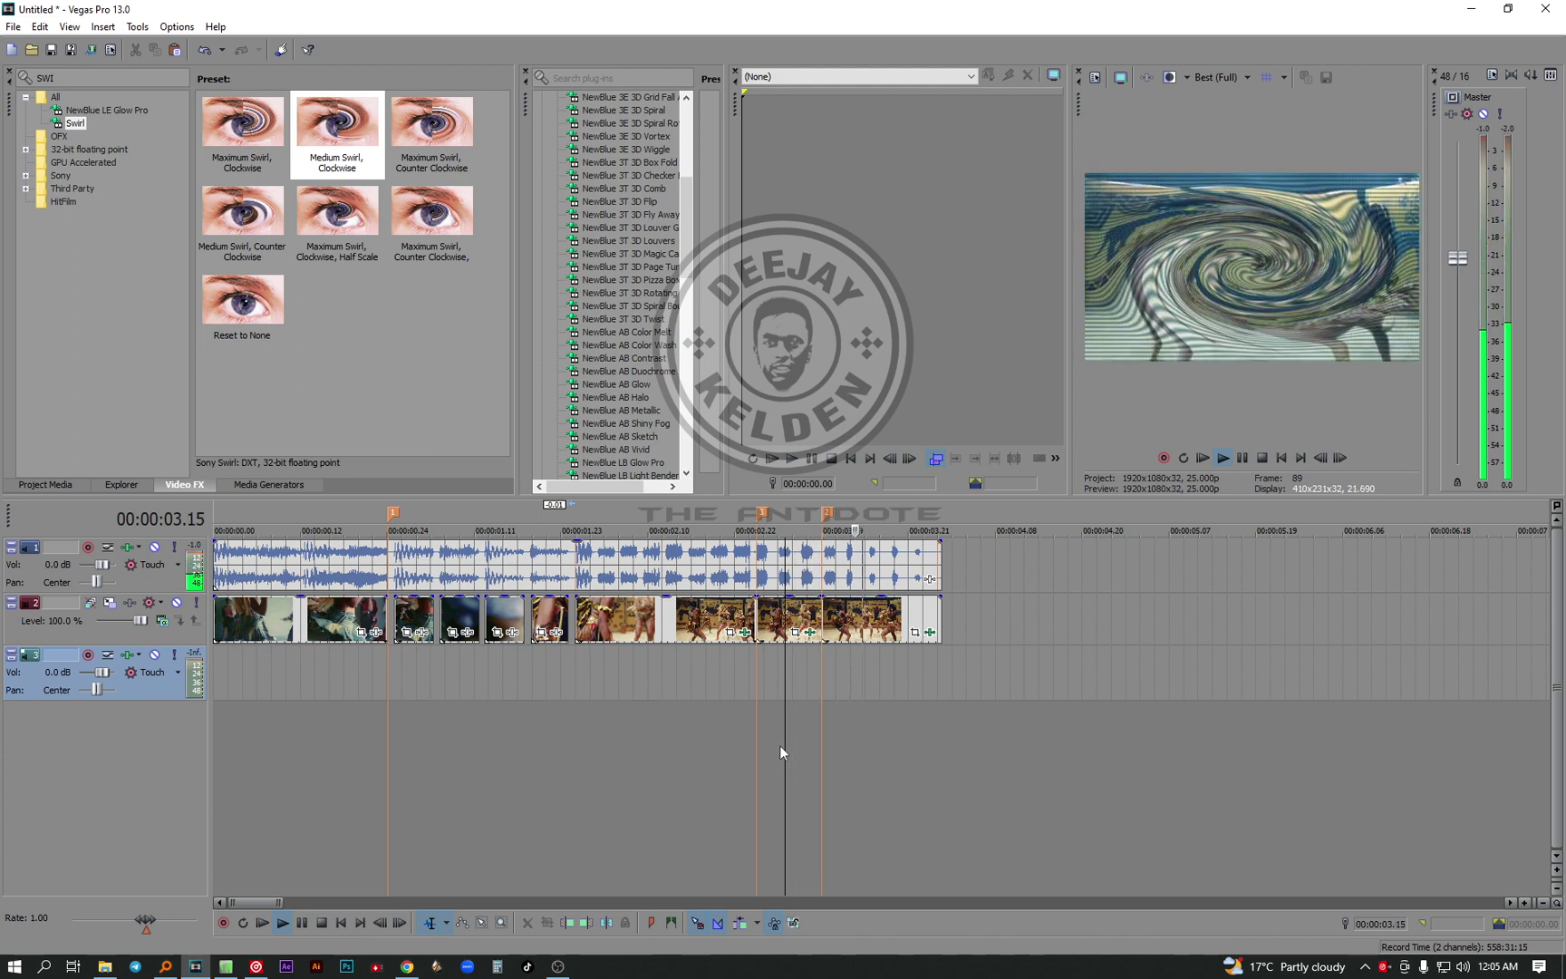
key("space")
left_click(514, 745)
key("space")
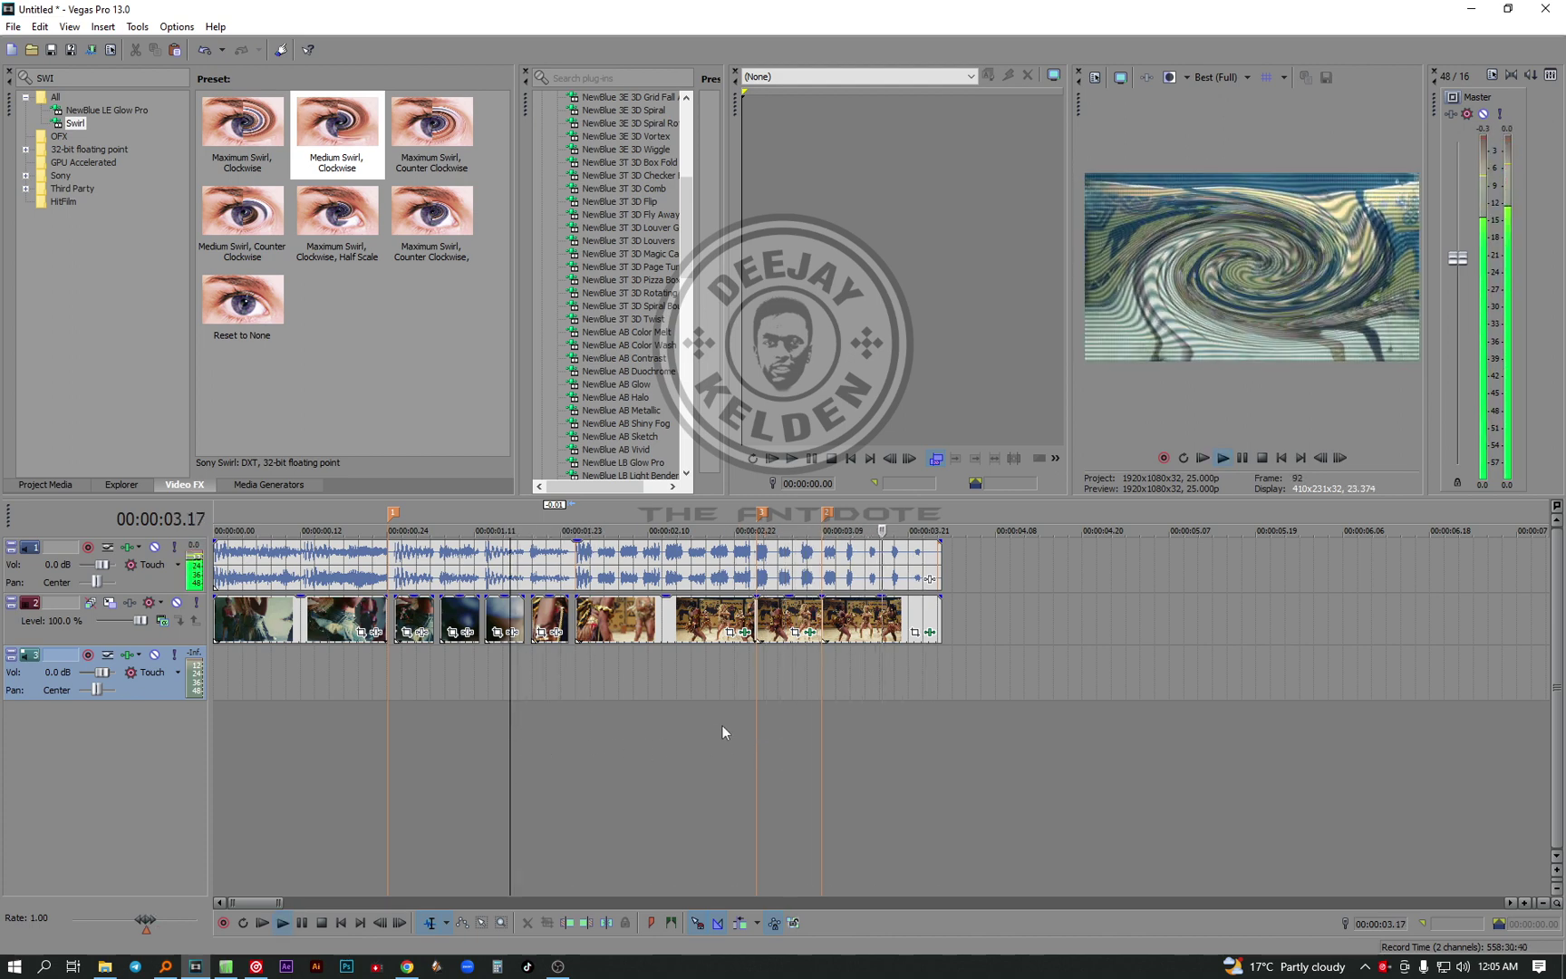
left_click(873, 686)
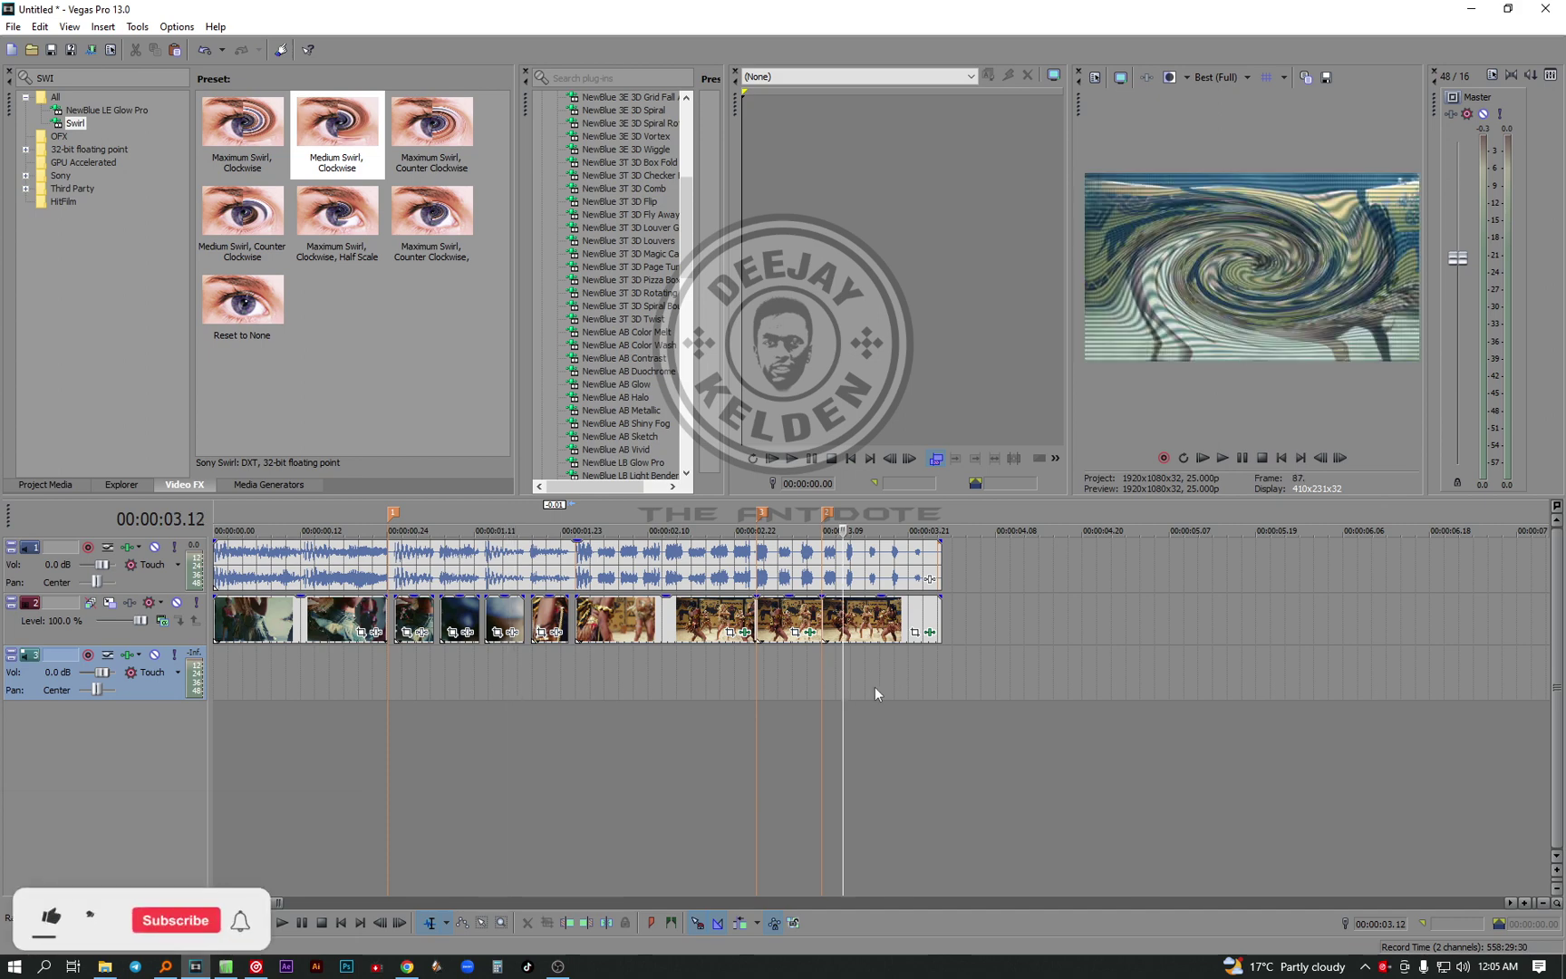
Drop the clip's Swirl horizontal scaling to about 0.609, then replay from 00:00:00.24
left_click(931, 632)
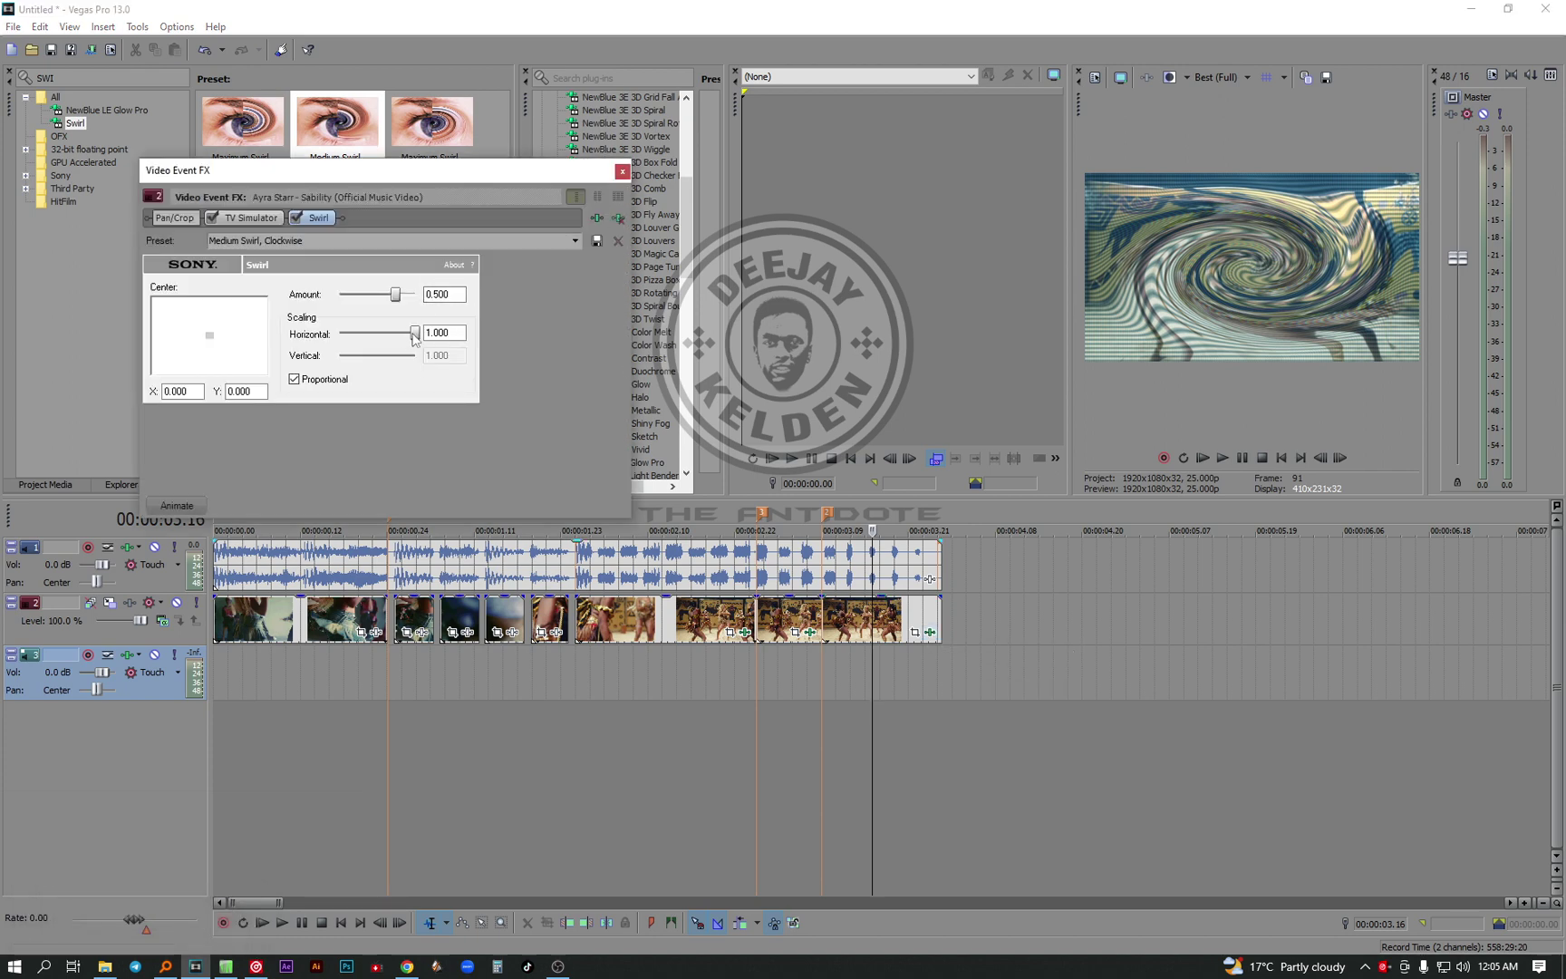
left_click_drag(412, 337, 385, 344)
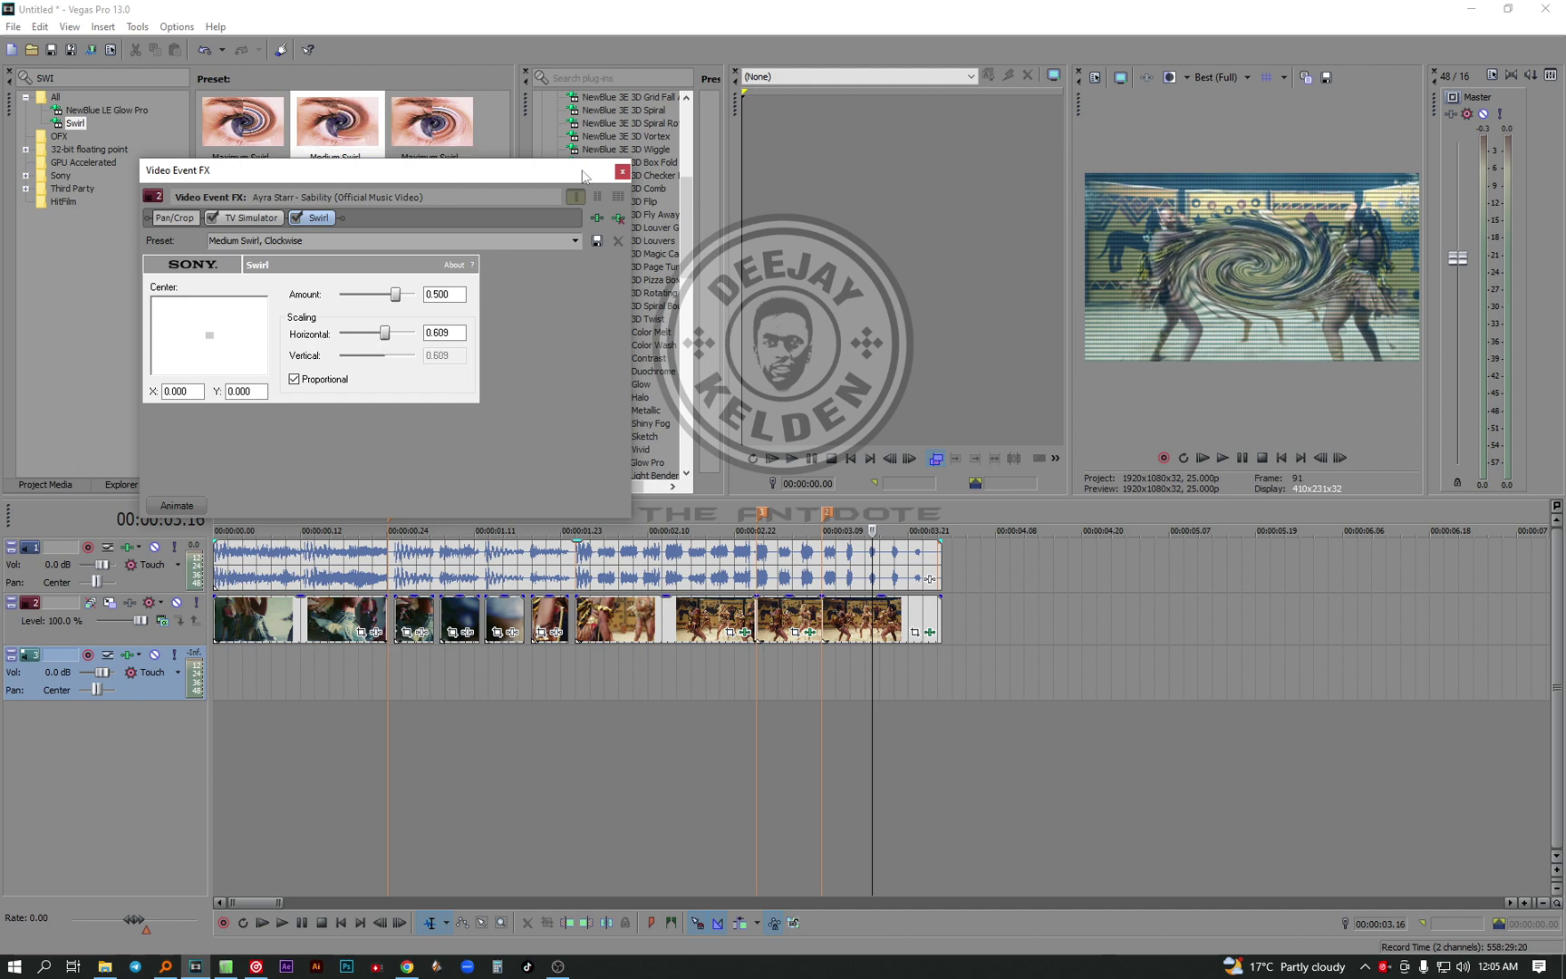
left_click(619, 172)
left_click(387, 779)
key("space")
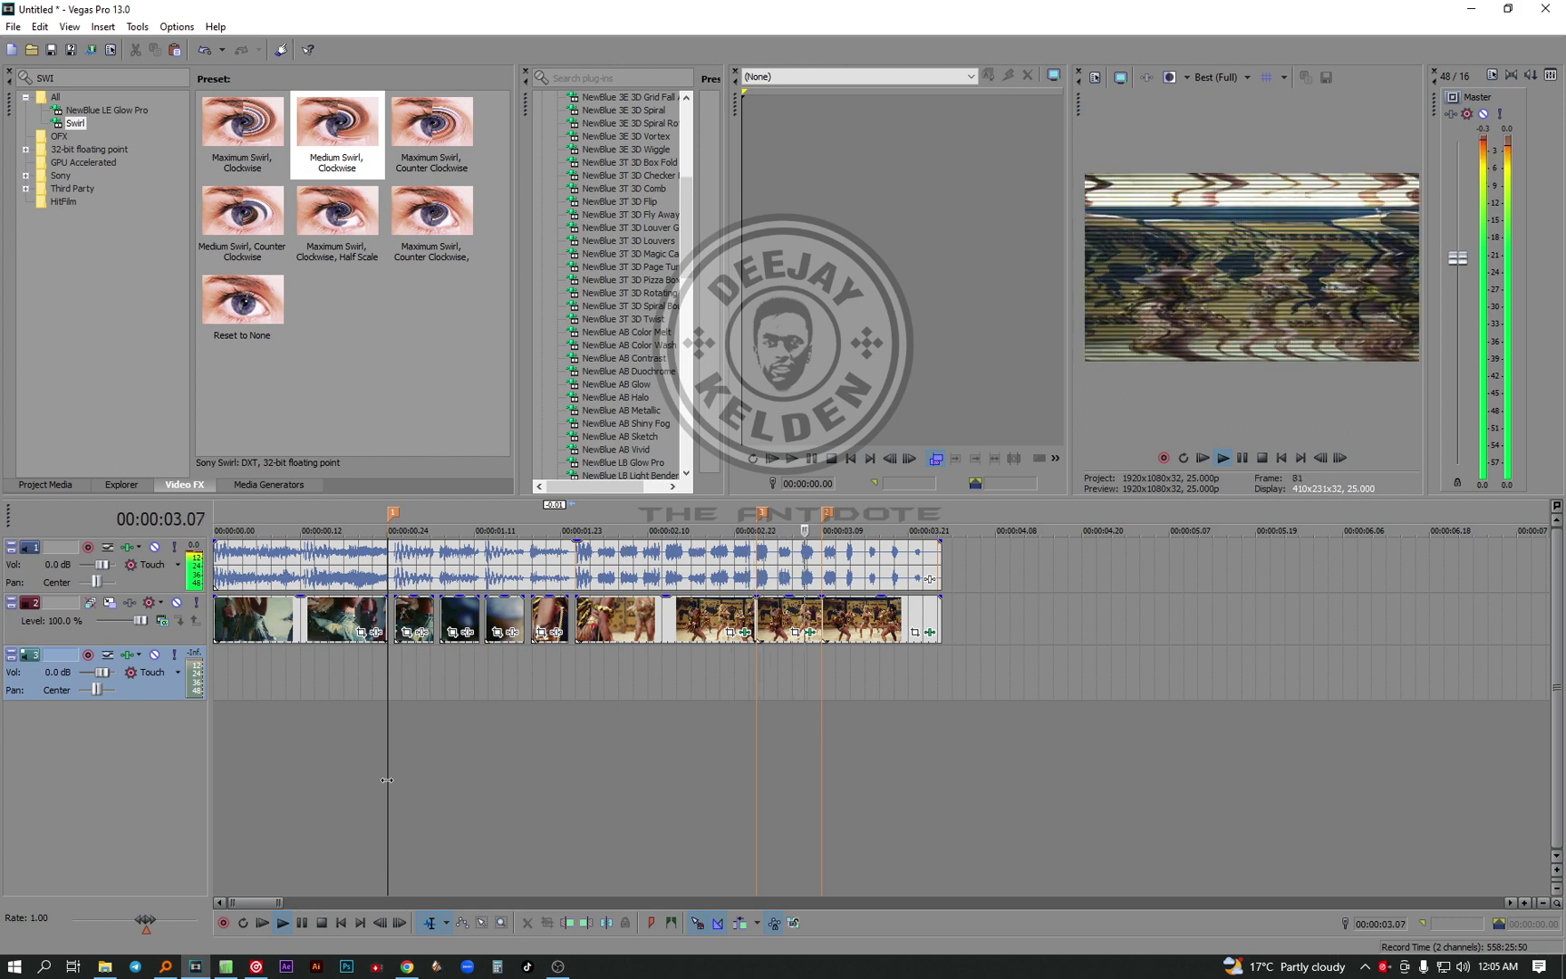
key("space")
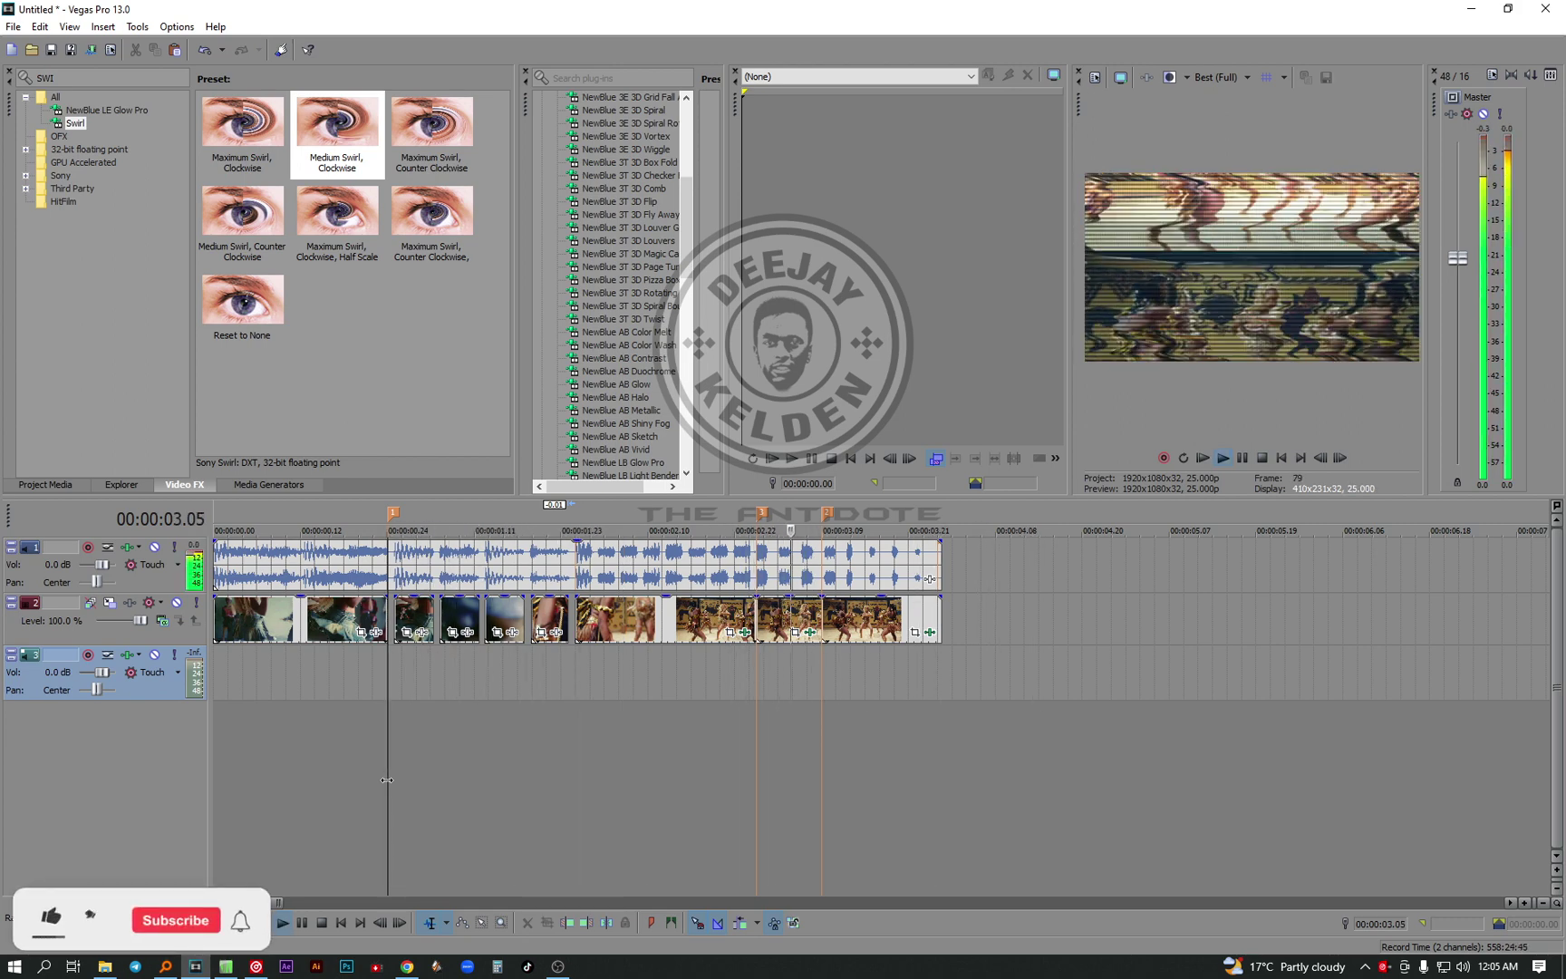
key("space")
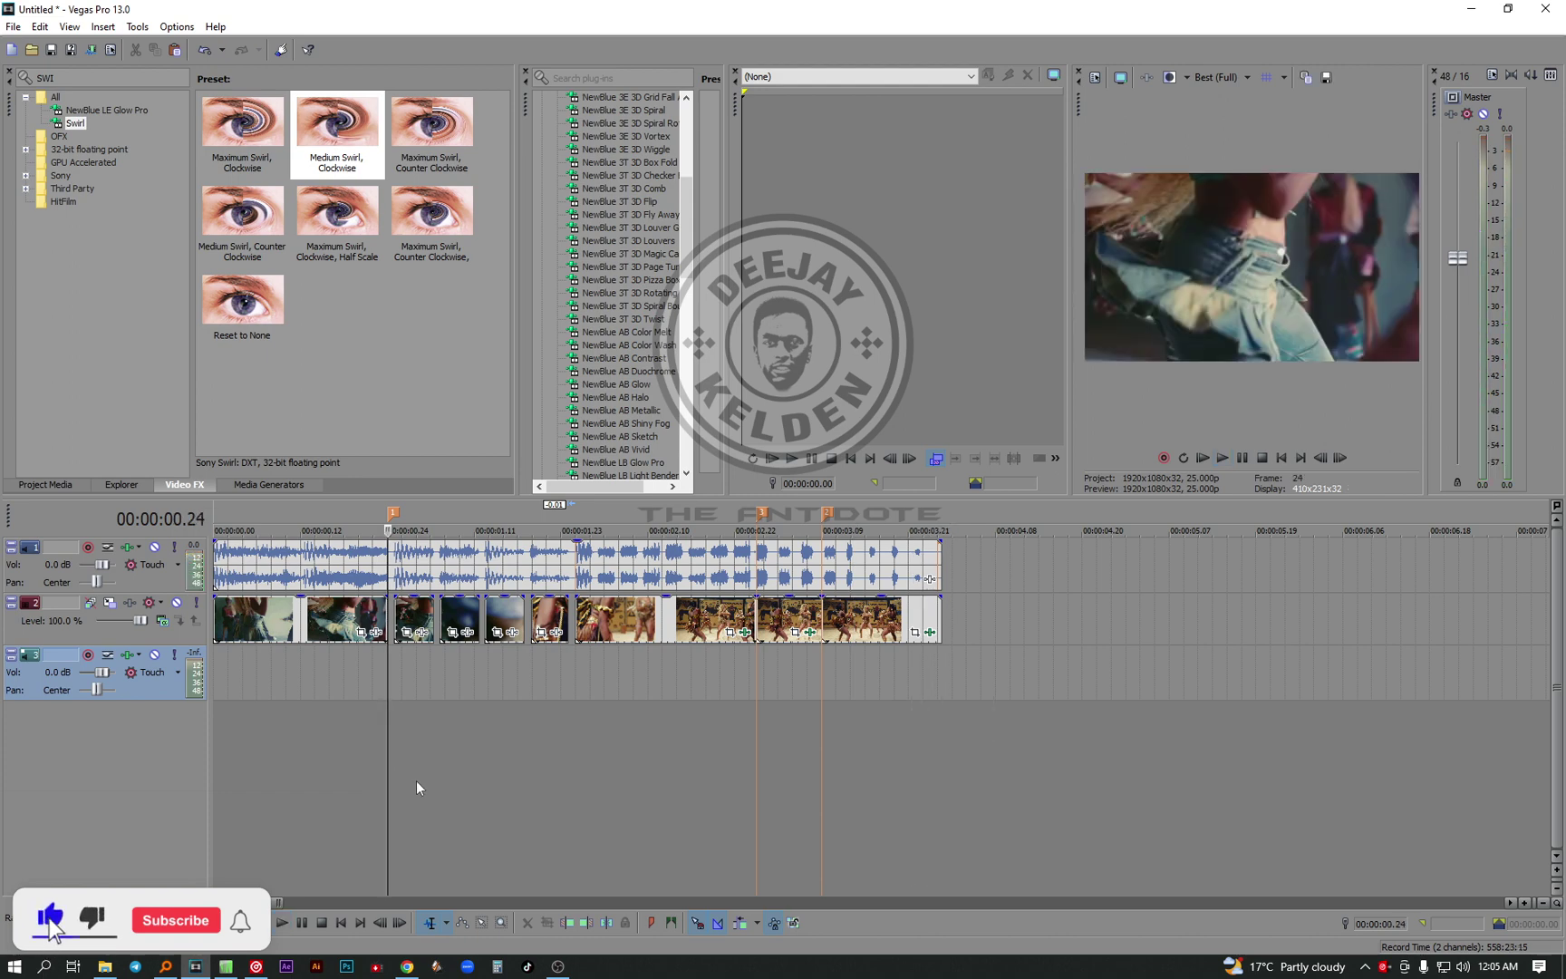